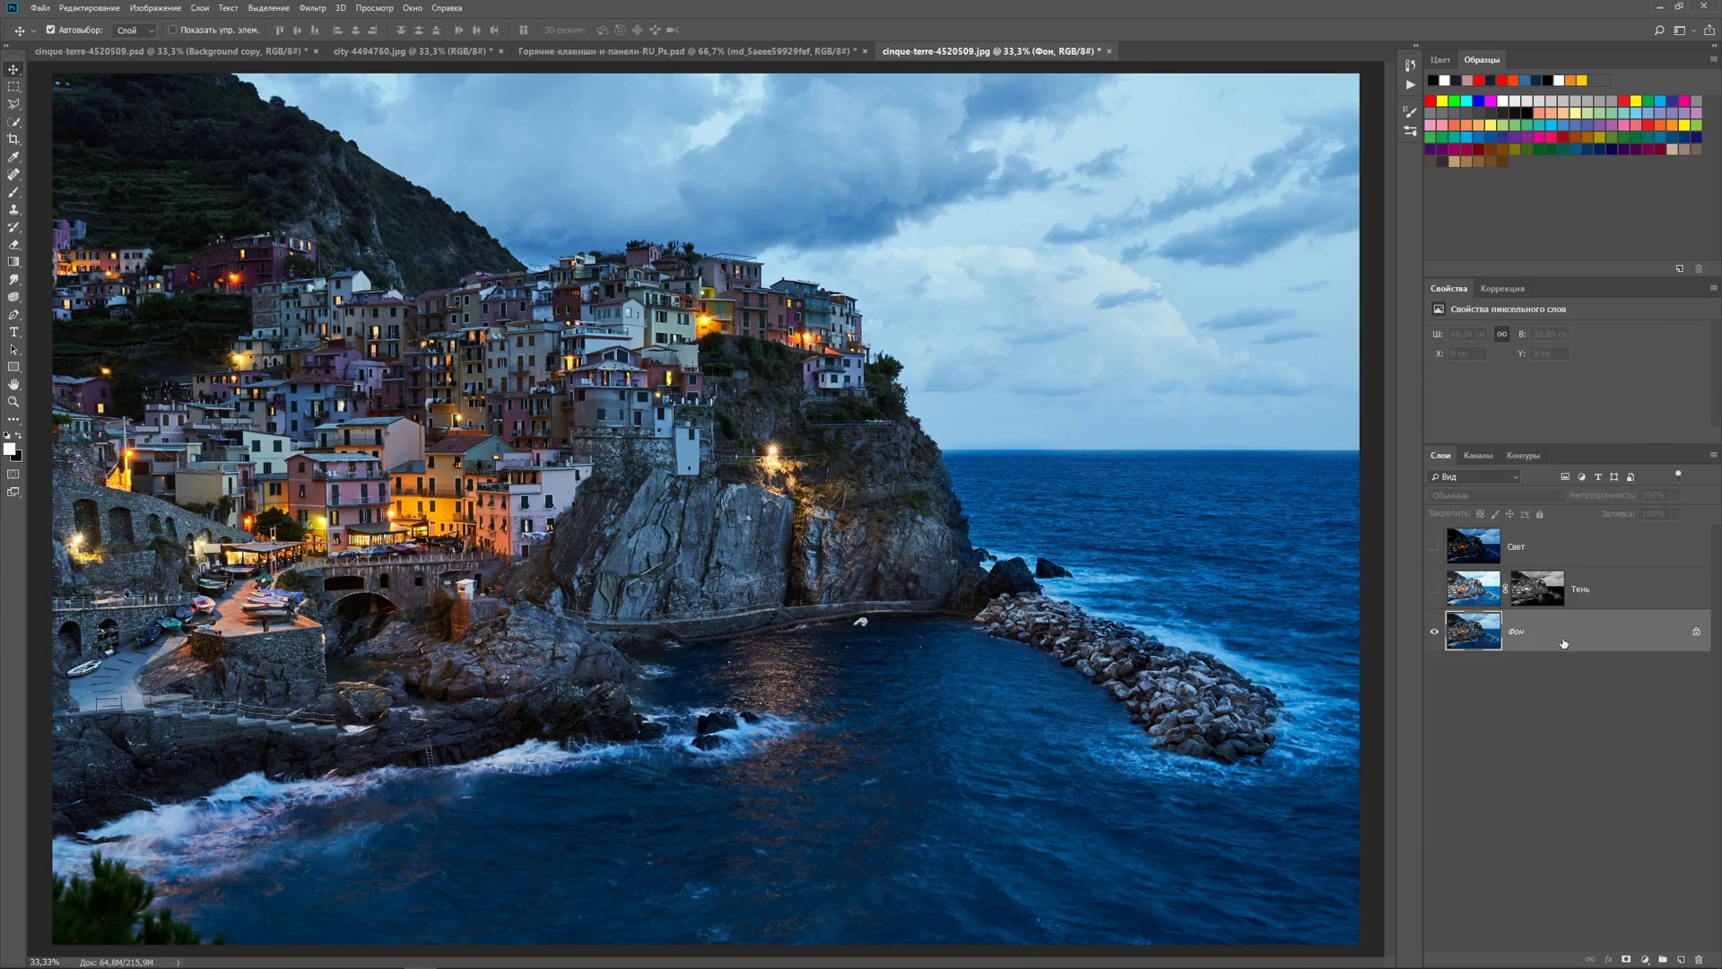
Step: Load the Blue channel's tones as a selection, then switch back to the RGB composite with Ctrl+2
{"action": "left_click", "coordinate": [1479, 455]}
{"action": "left_click", "coordinate": [1479, 530]}
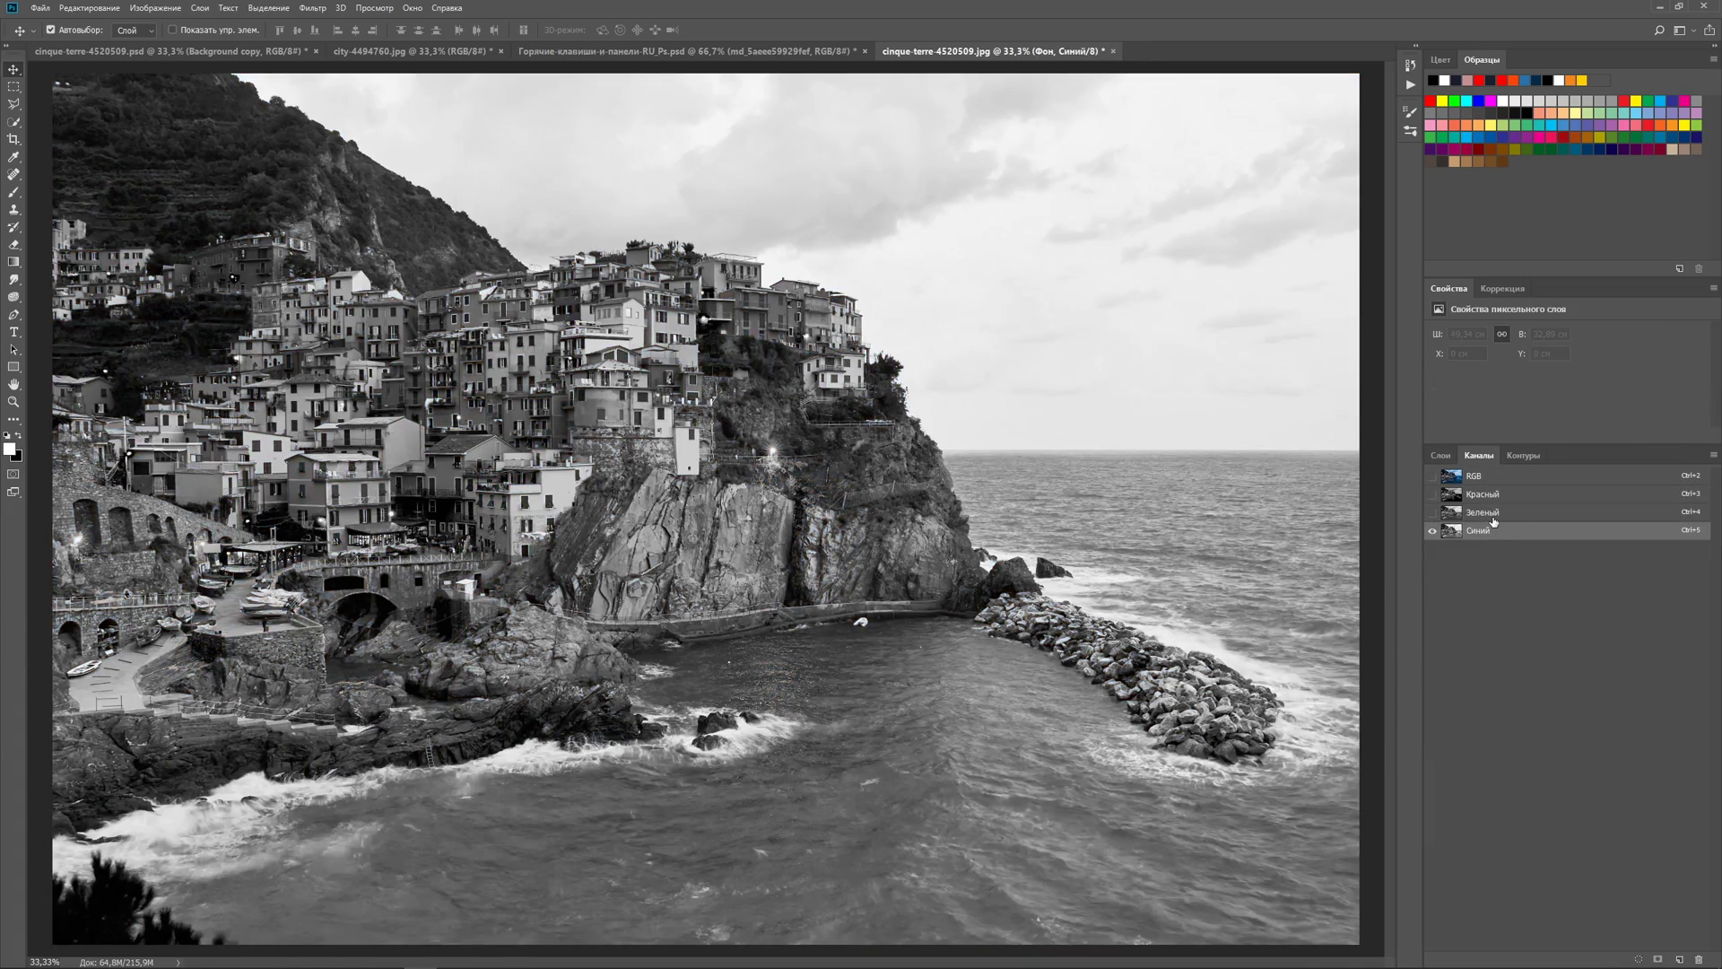
{"action": "left_click", "coordinate": [1451, 531], "text": "ctrl"}
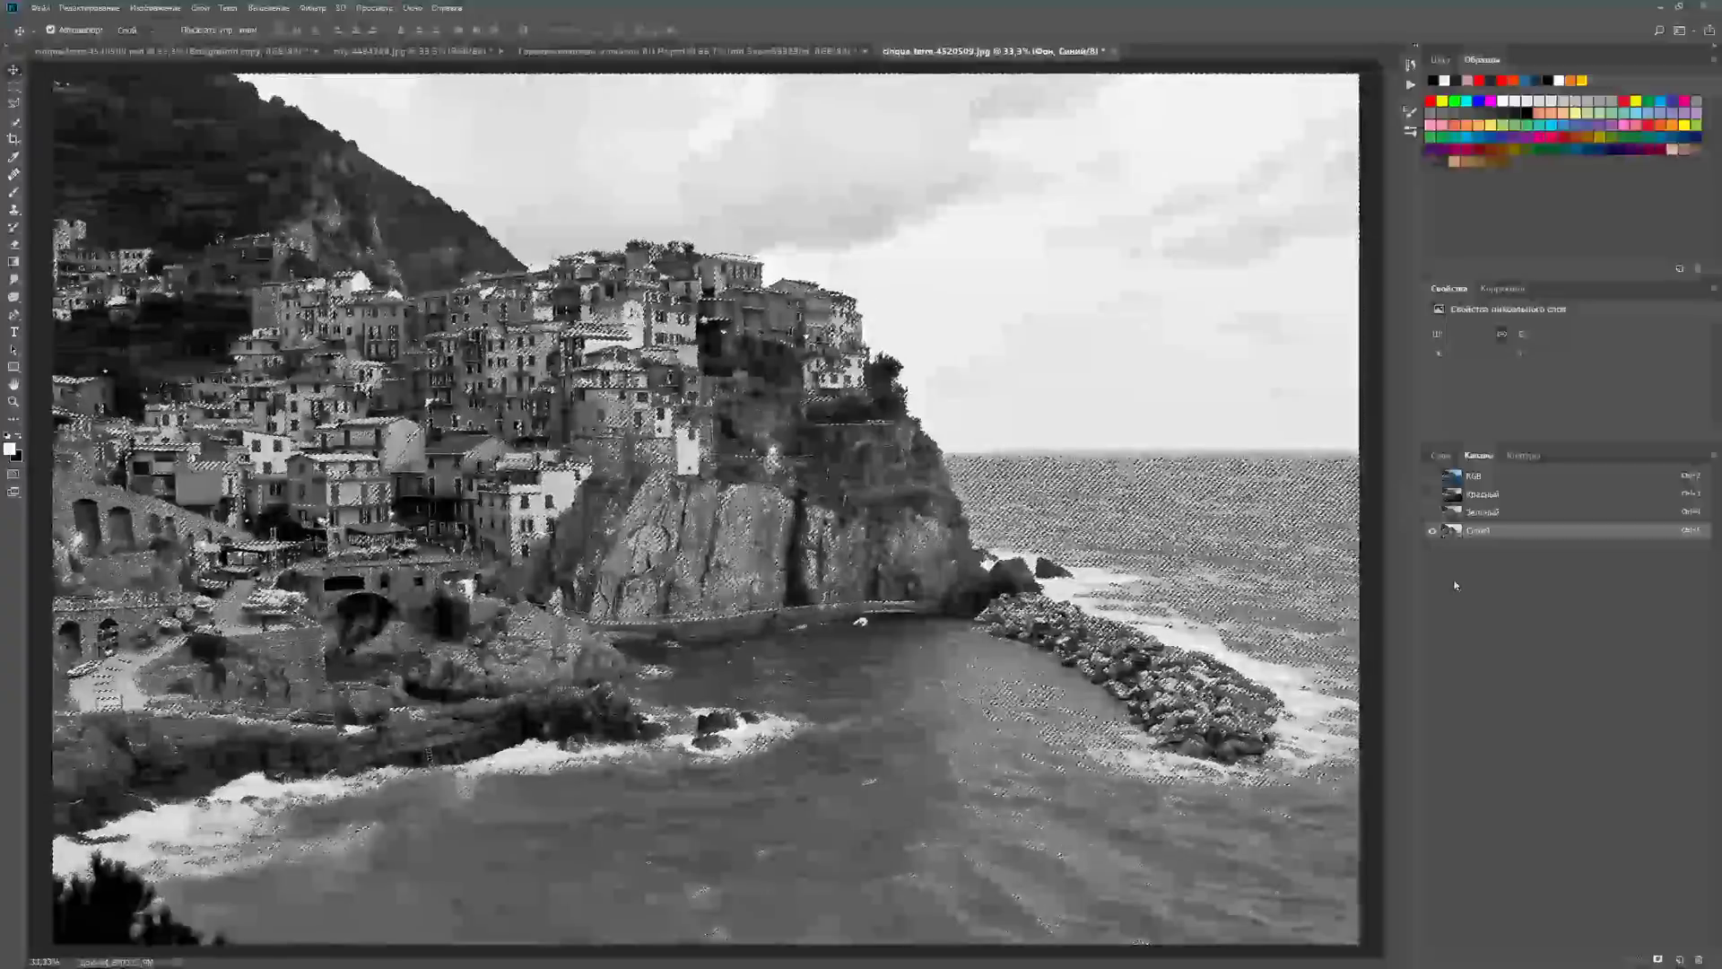
{"action": "key", "text": "ctrl+2"}
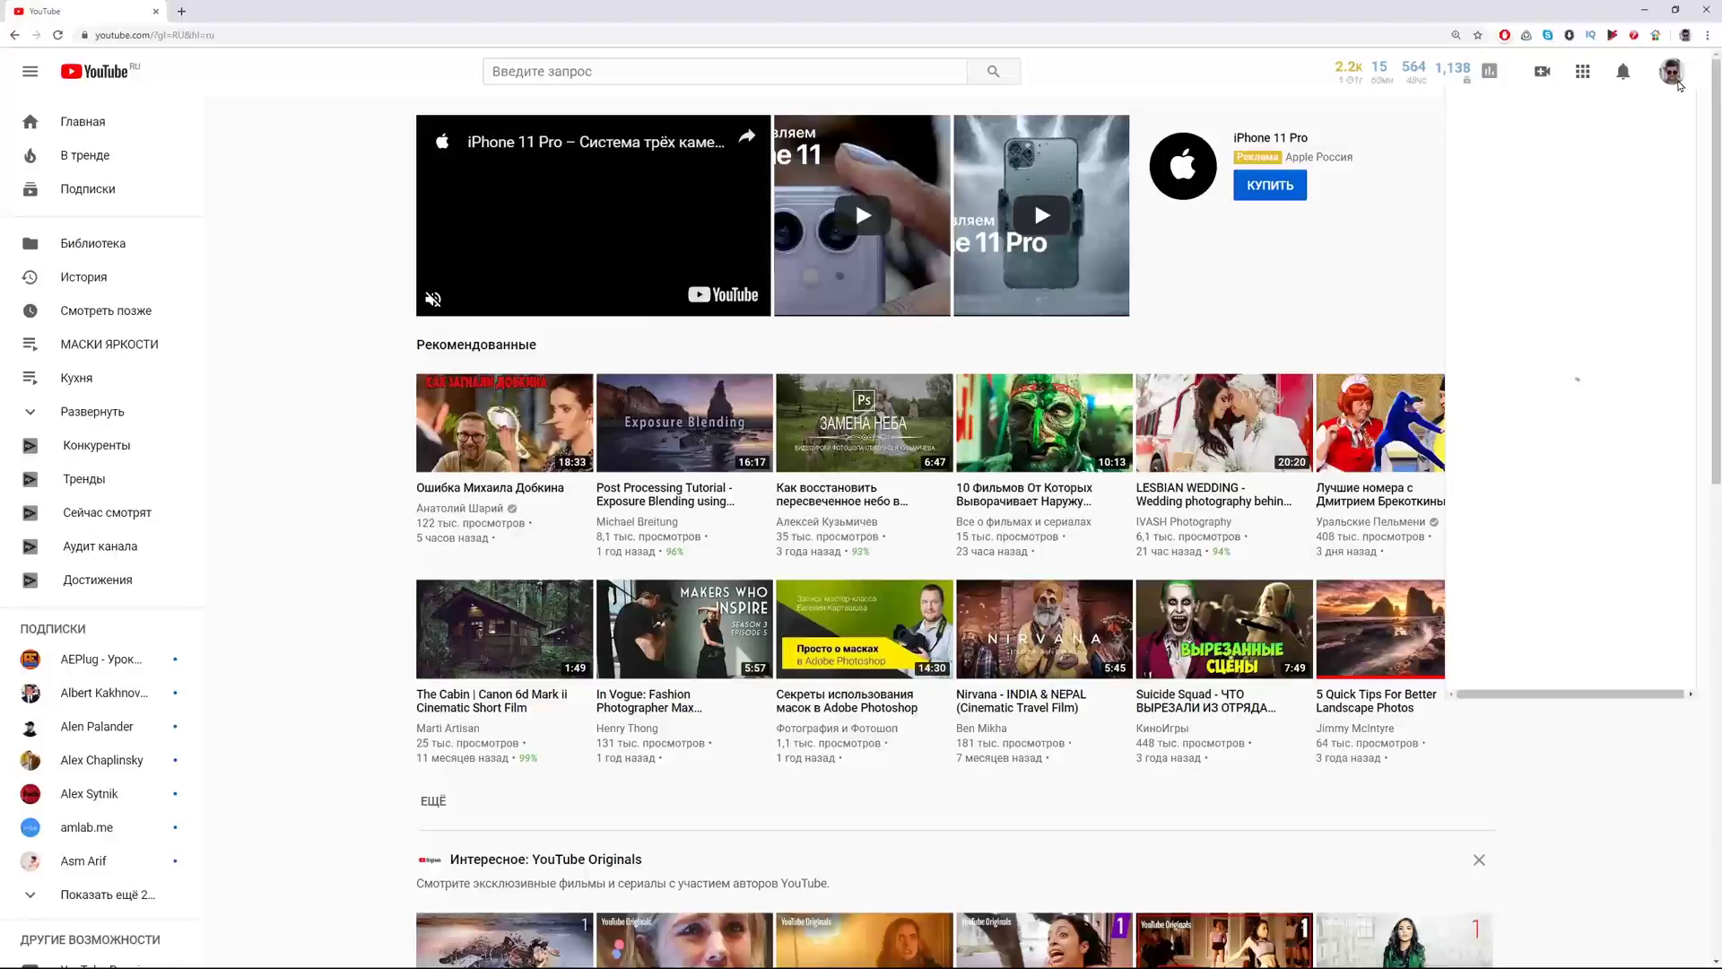
Step: Go to your own channel from the avatar menu and open its СООБЩЕСТВО tab
{"action": "left_click", "coordinate": [1674, 77]}
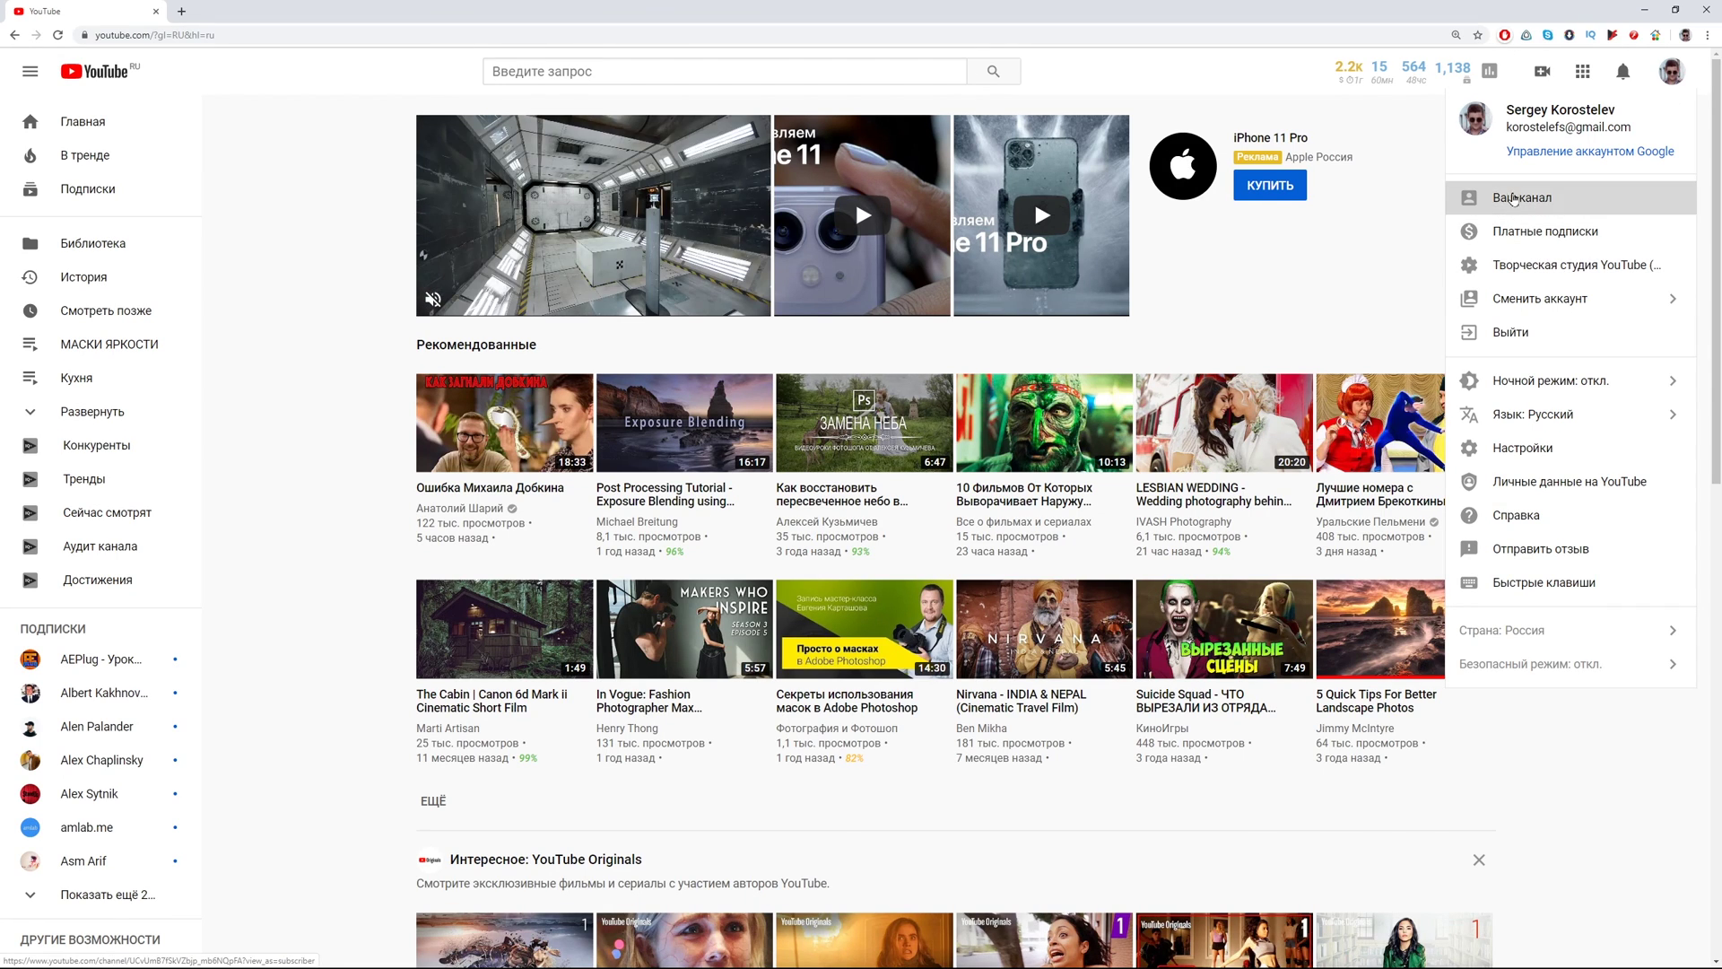
{"action": "left_click", "coordinate": [1516, 198]}
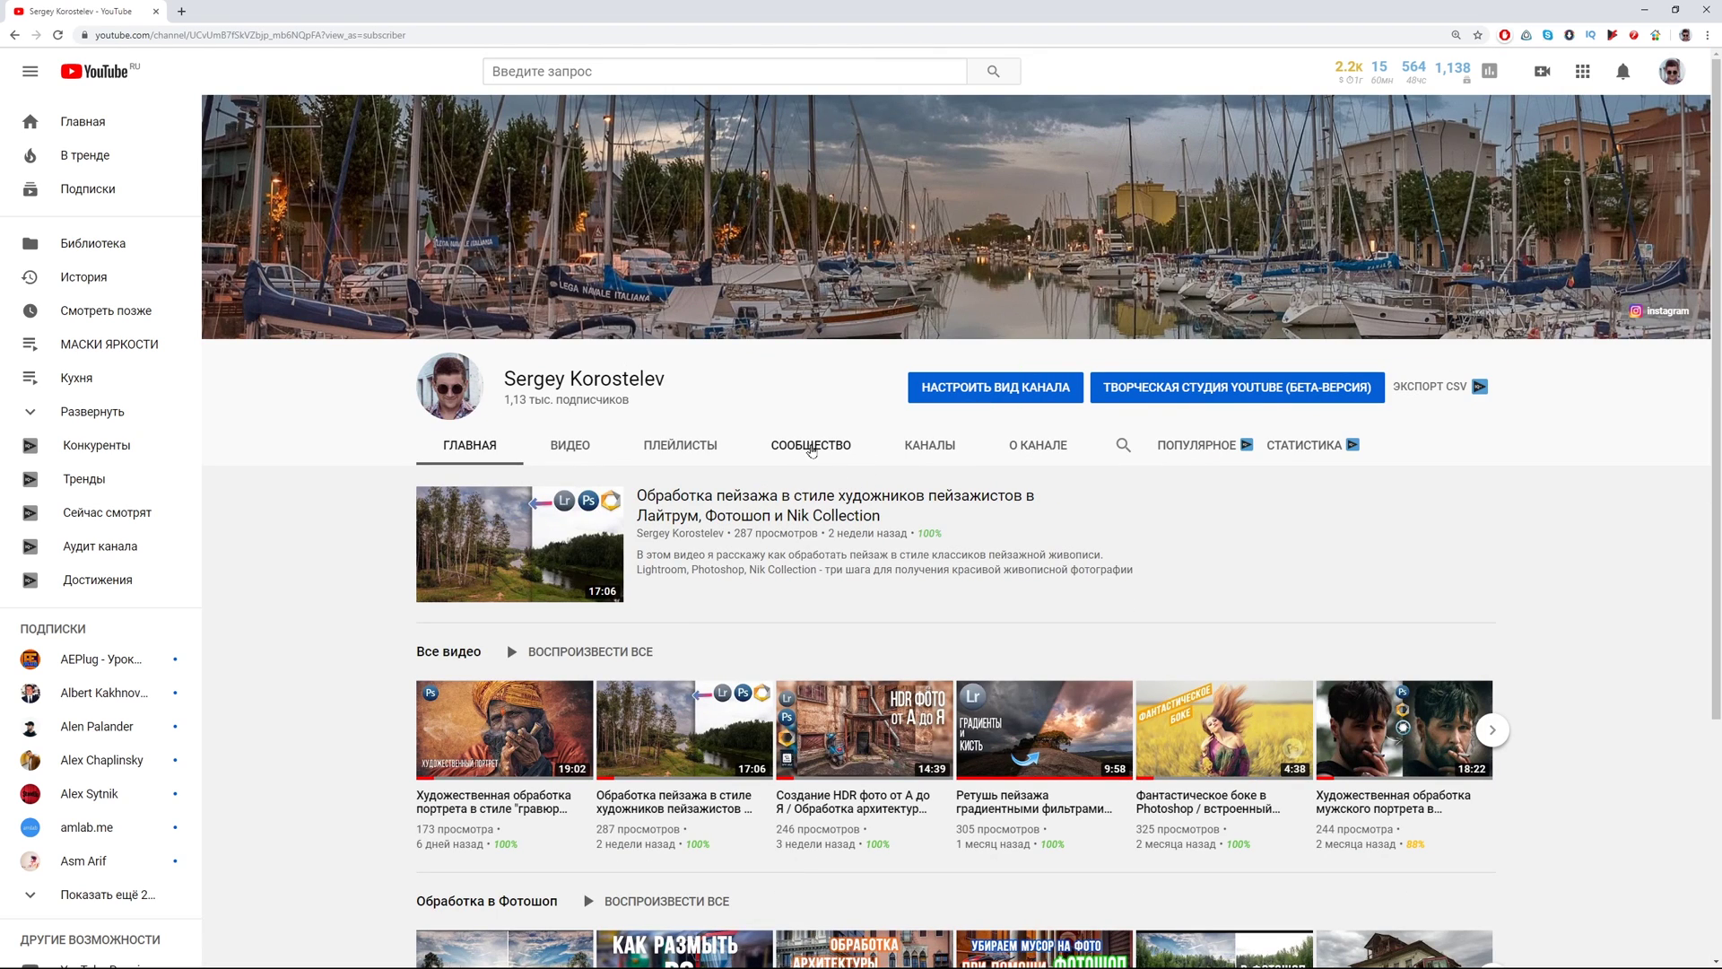
{"action": "left_click", "coordinate": [822, 447]}
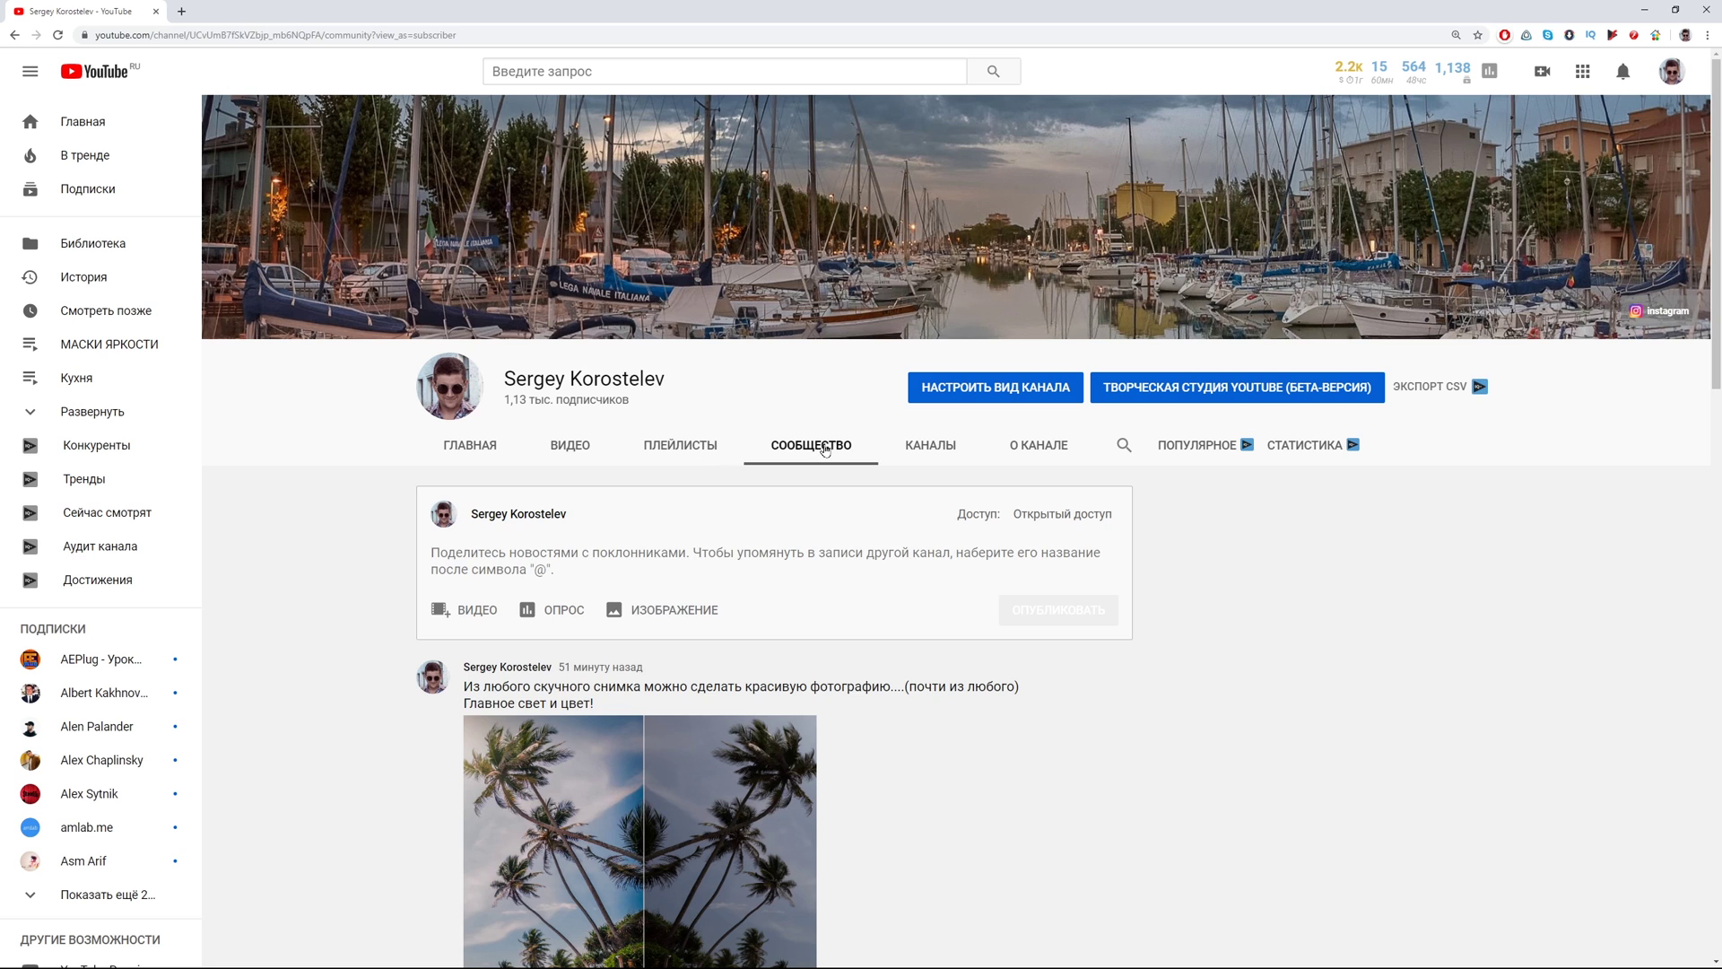
Step: Scroll down the Community feed to the language and camera polls
{"action": "scroll", "coordinate": [825, 449], "scroll_direction": "down", "scroll_amount": 3}
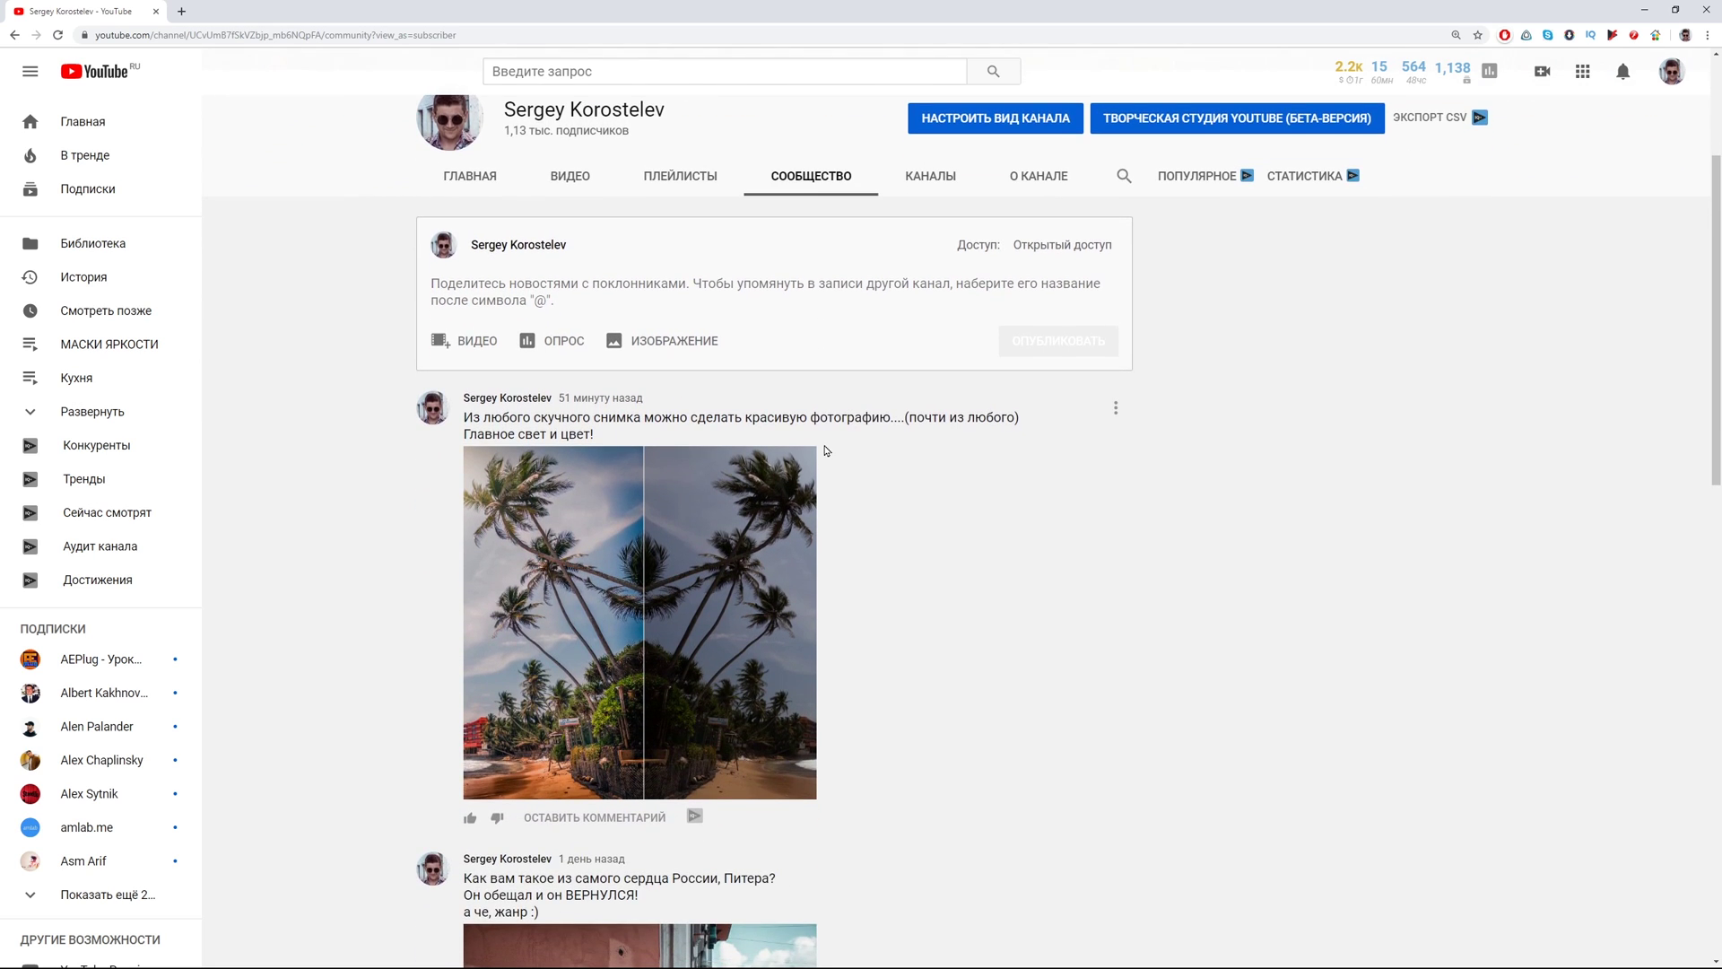
{"action": "scroll", "coordinate": [825, 450], "scroll_direction": "down", "scroll_amount": 2}
{"action": "scroll", "coordinate": [825, 451], "scroll_direction": "down", "scroll_amount": 2}
{"action": "scroll", "coordinate": [825, 450], "scroll_direction": "down", "scroll_amount": 2}
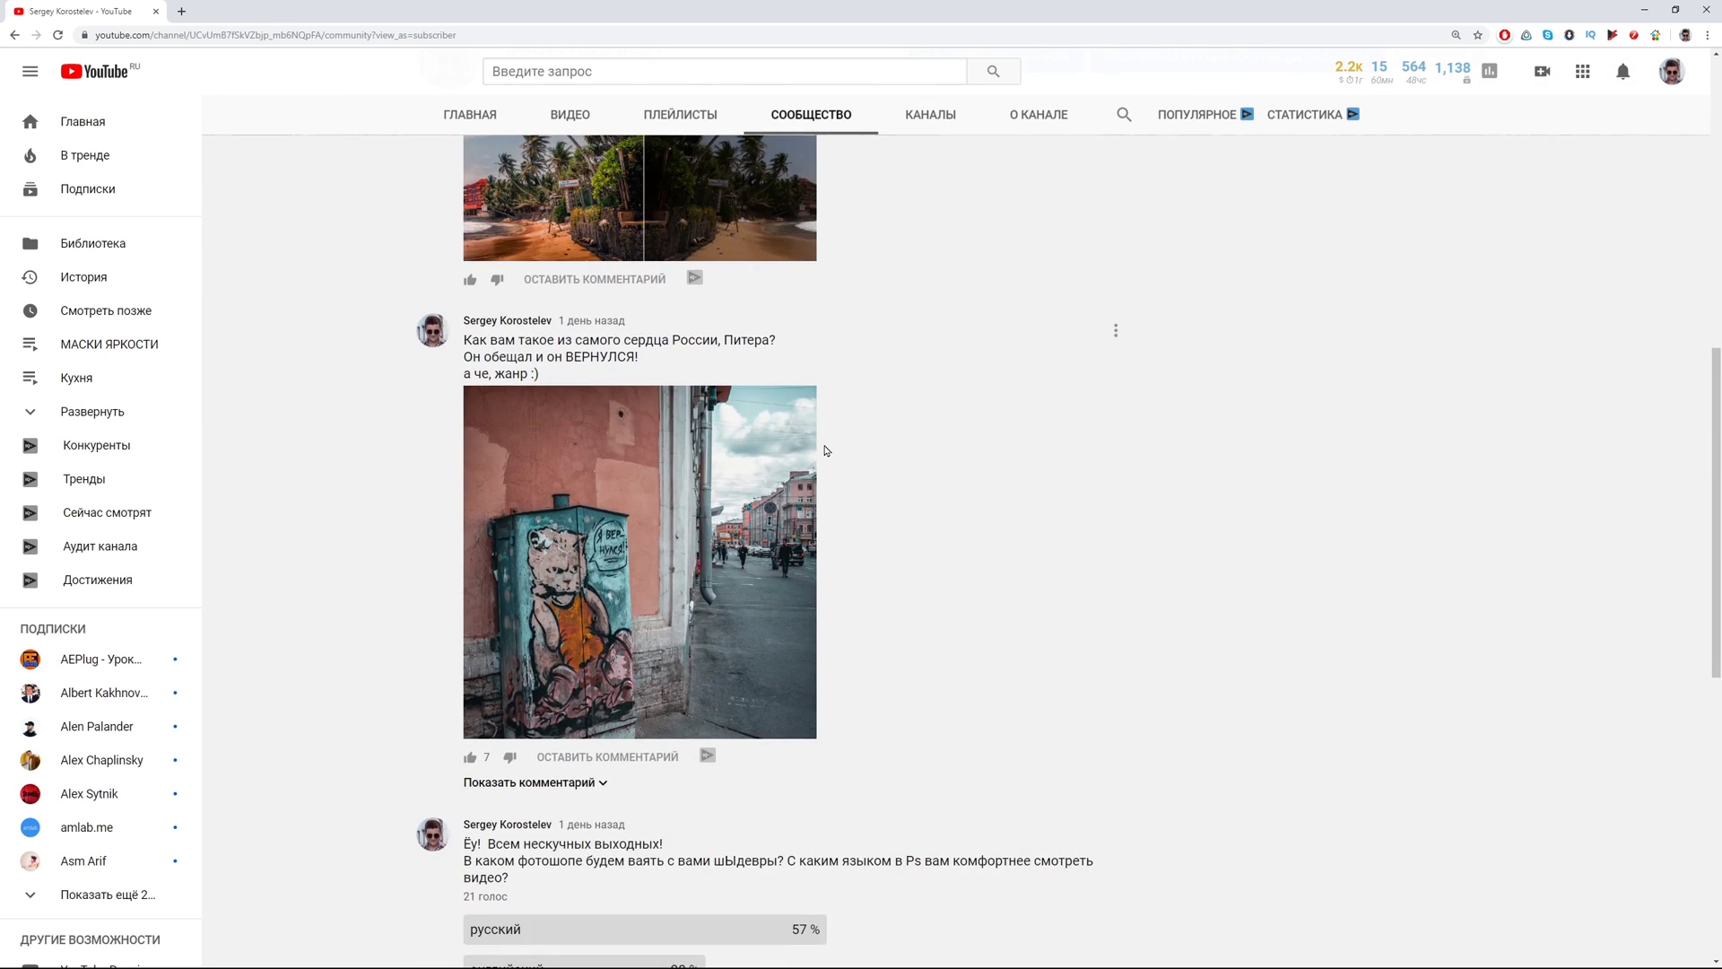
{"action": "scroll", "coordinate": [825, 450], "scroll_direction": "down", "scroll_amount": 3}
{"action": "scroll", "coordinate": [825, 450], "scroll_direction": "down", "scroll_amount": 2}
{"action": "scroll", "coordinate": [825, 450], "scroll_direction": "down", "scroll_amount": 1}
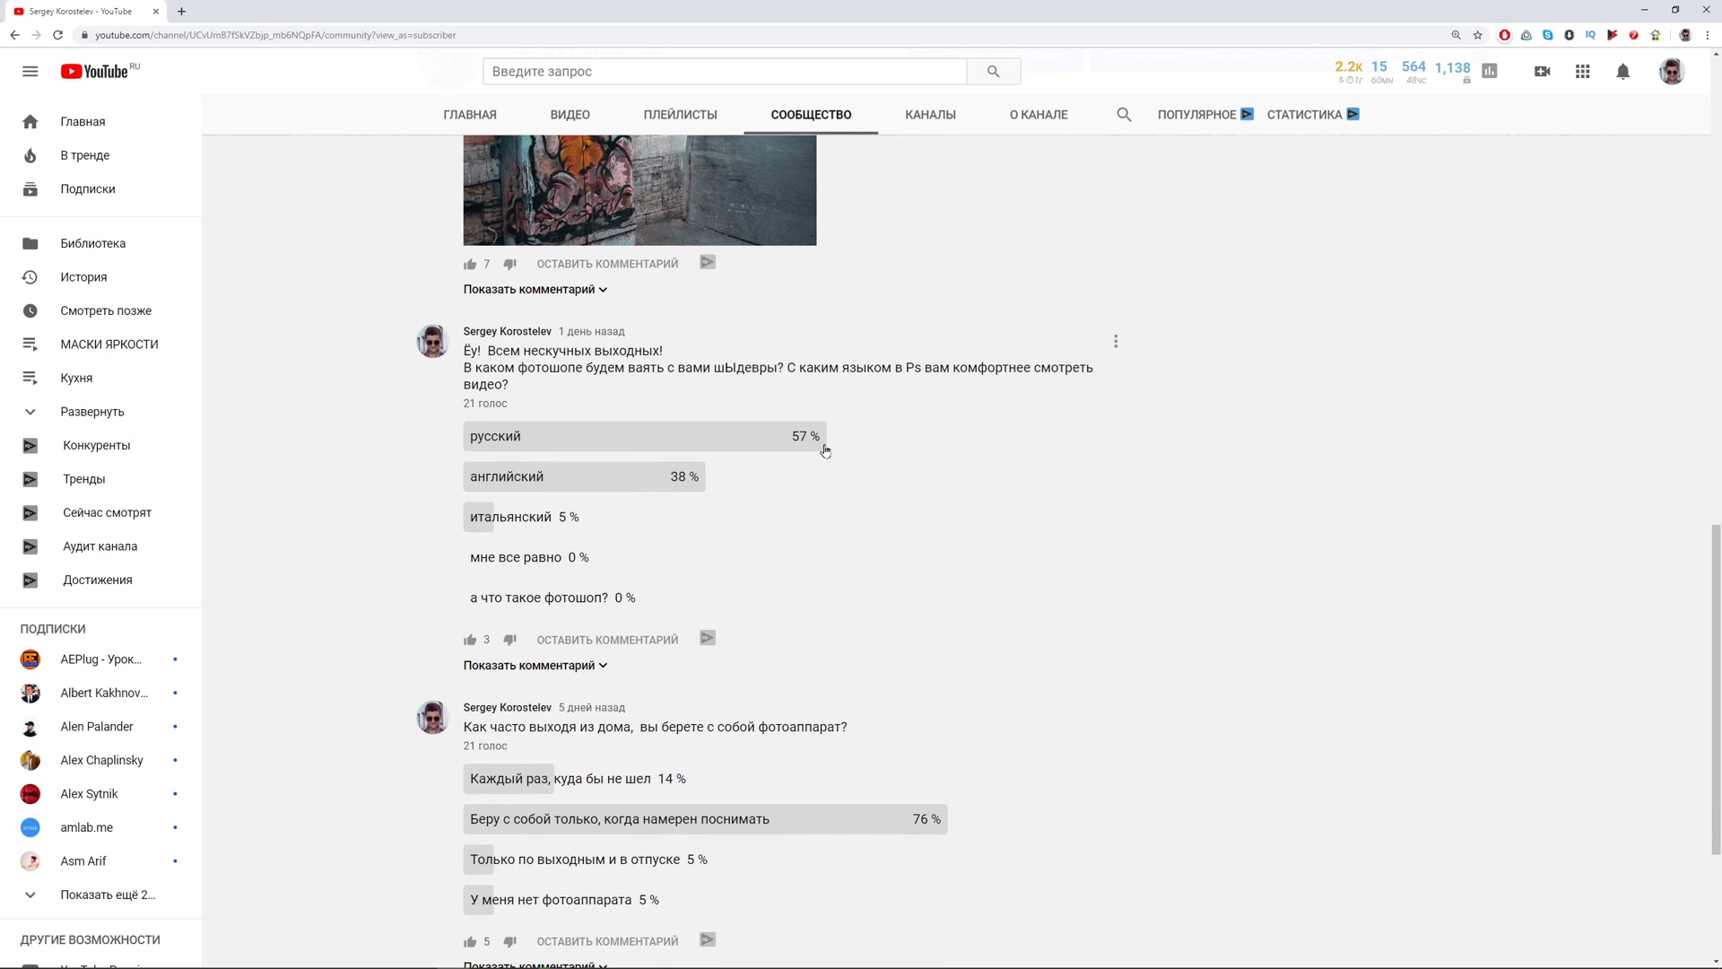
{"action": "scroll", "coordinate": [826, 450], "scroll_direction": "down", "scroll_amount": 2}
{"action": "scroll", "coordinate": [825, 450], "scroll_direction": "down", "scroll_amount": 1}
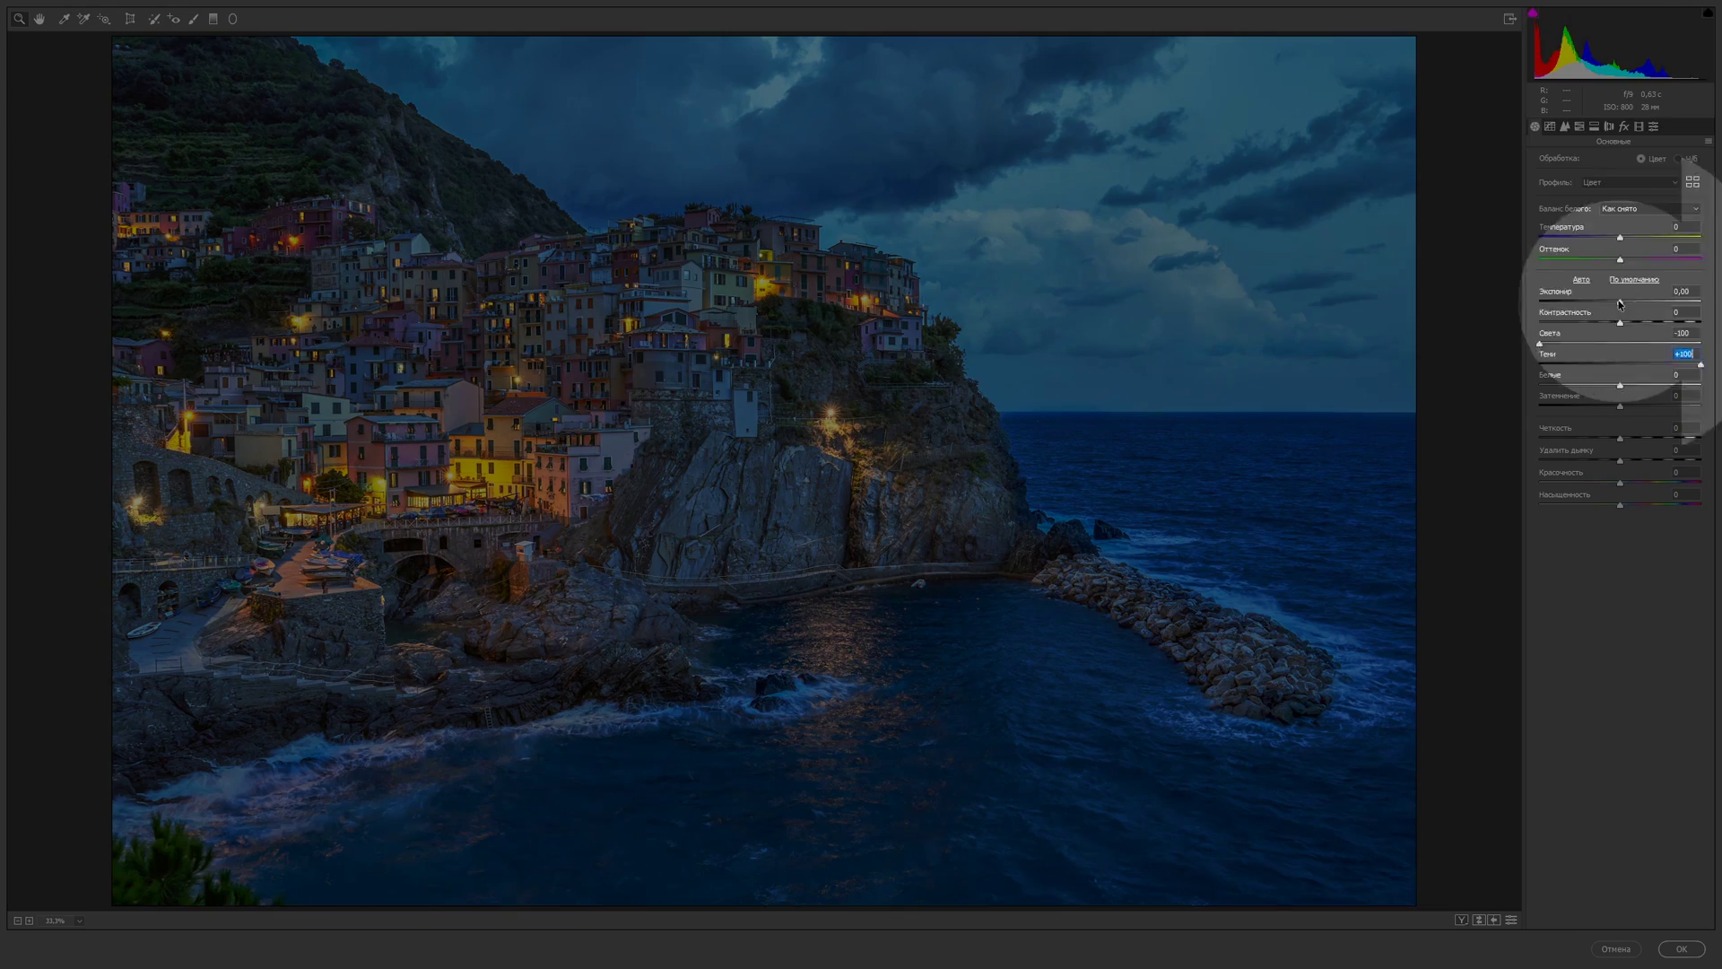
Step: Raise Exposure to +0.75 and set Blacks +8, Whites +10 with clipping warnings on
{"action": "left_click_drag", "start_coordinate": [1622, 303], "coordinate": [1631, 302]}
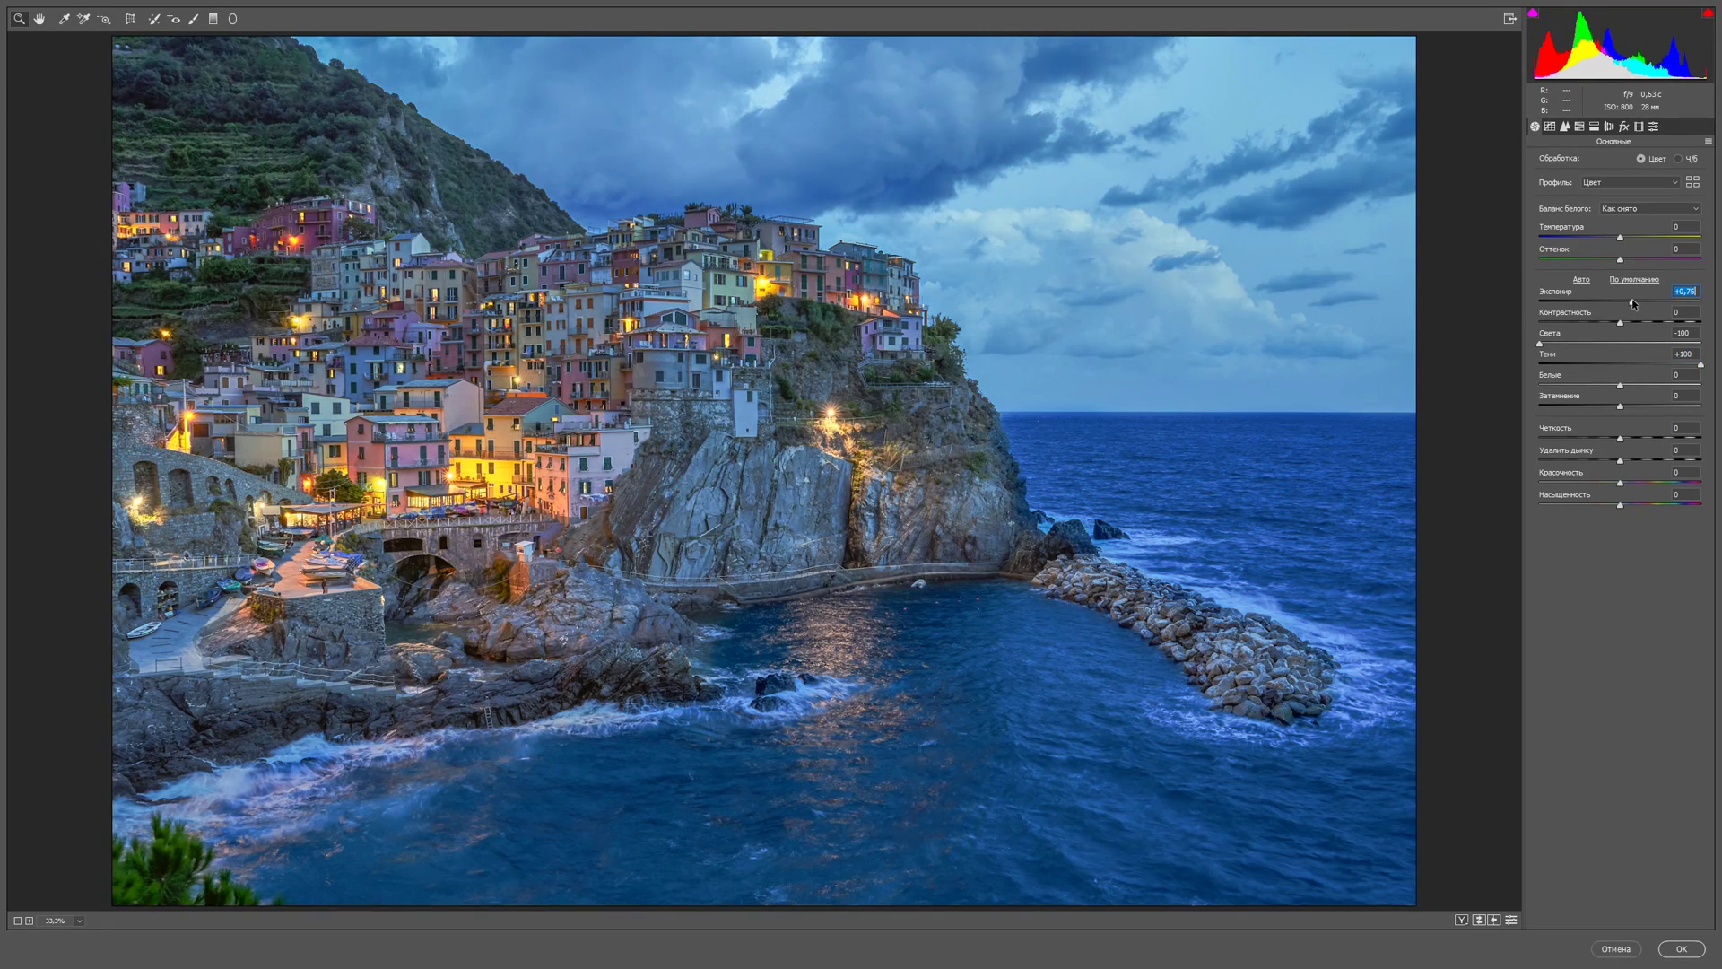
{"action": "mouse_move", "coordinate": [1619, 407]}
{"action": "left_mouse_down"}
{"action": "mouse_move", "coordinate": [1633, 384]}
{"action": "mouse_move", "coordinate": [1618, 387]}
{"action": "left_mouse_up"}
{"action": "key", "text": "Tab"}
{"action": "type", "text": "0"}
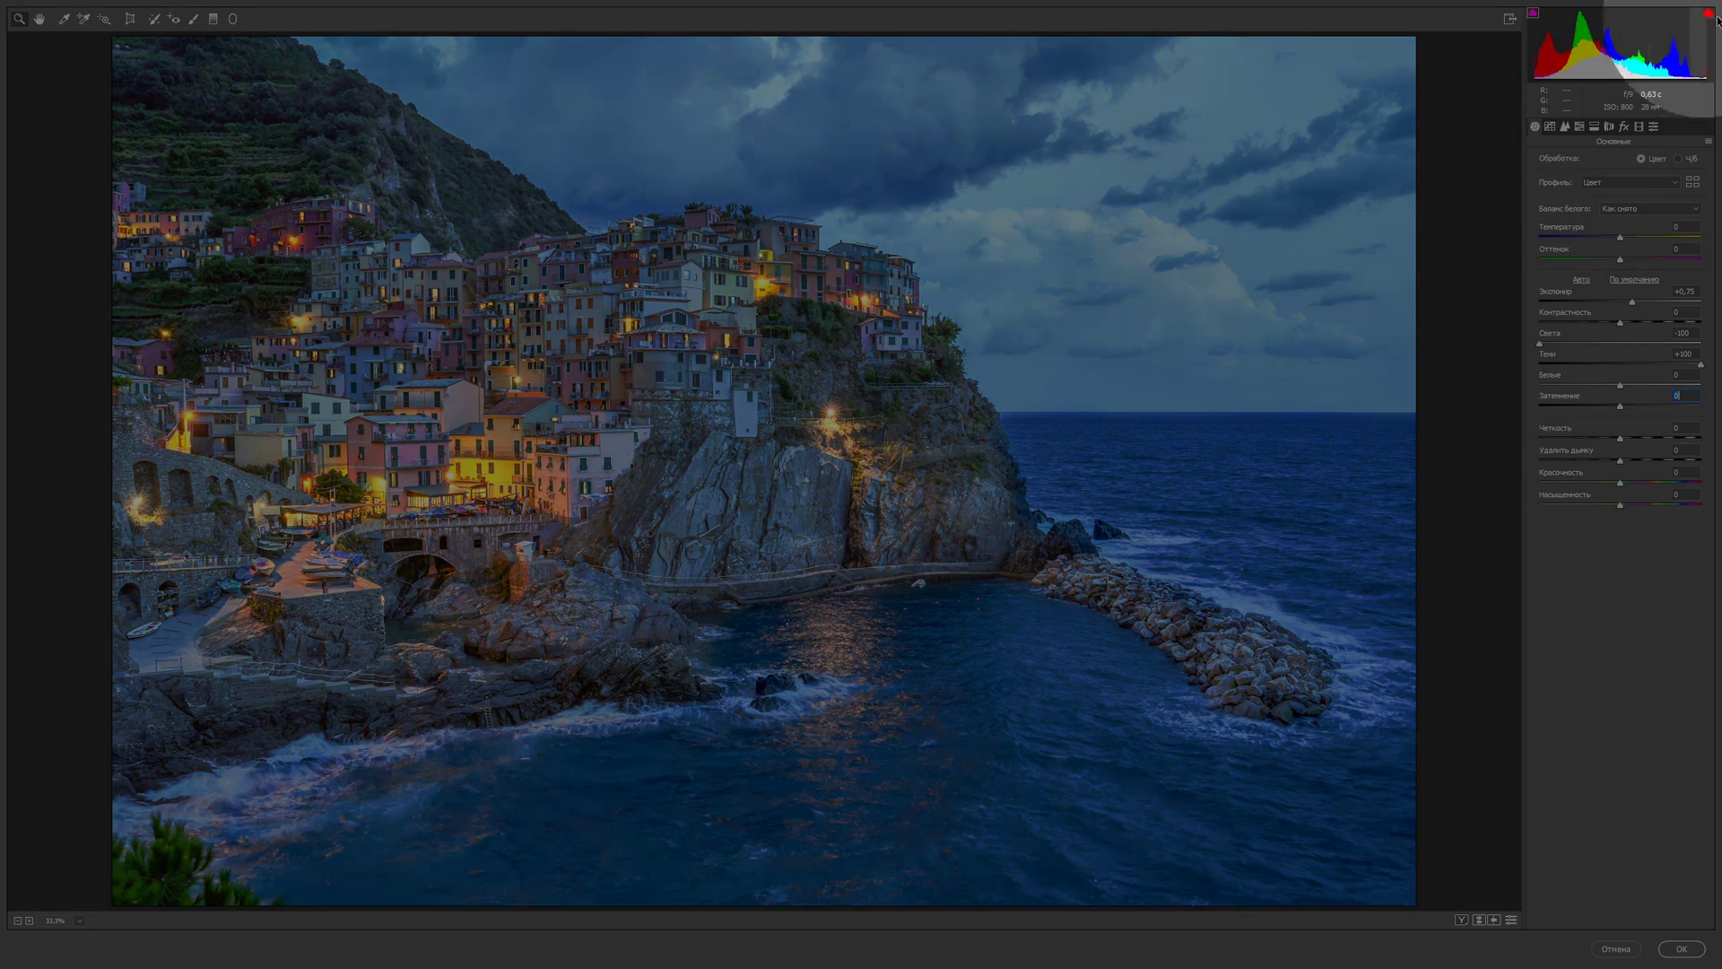
{"action": "left_click", "coordinate": [1707, 13]}
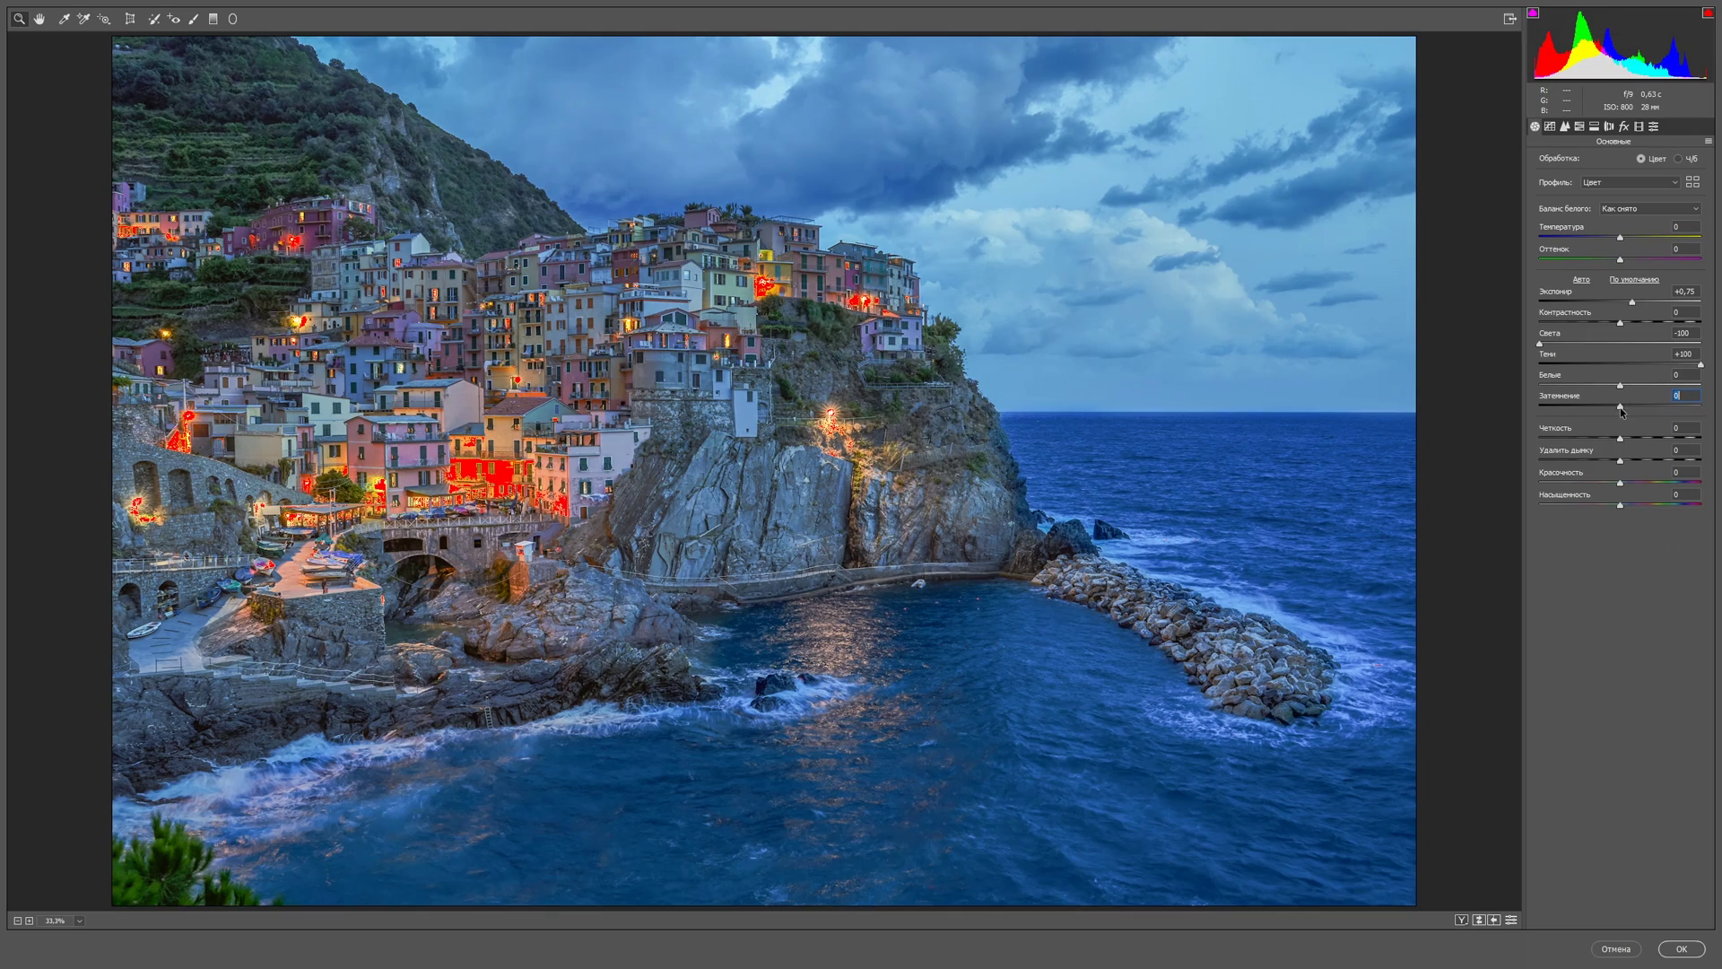
{"action": "left_click_drag", "start_coordinate": [1619, 405], "coordinate": [1634, 389]}
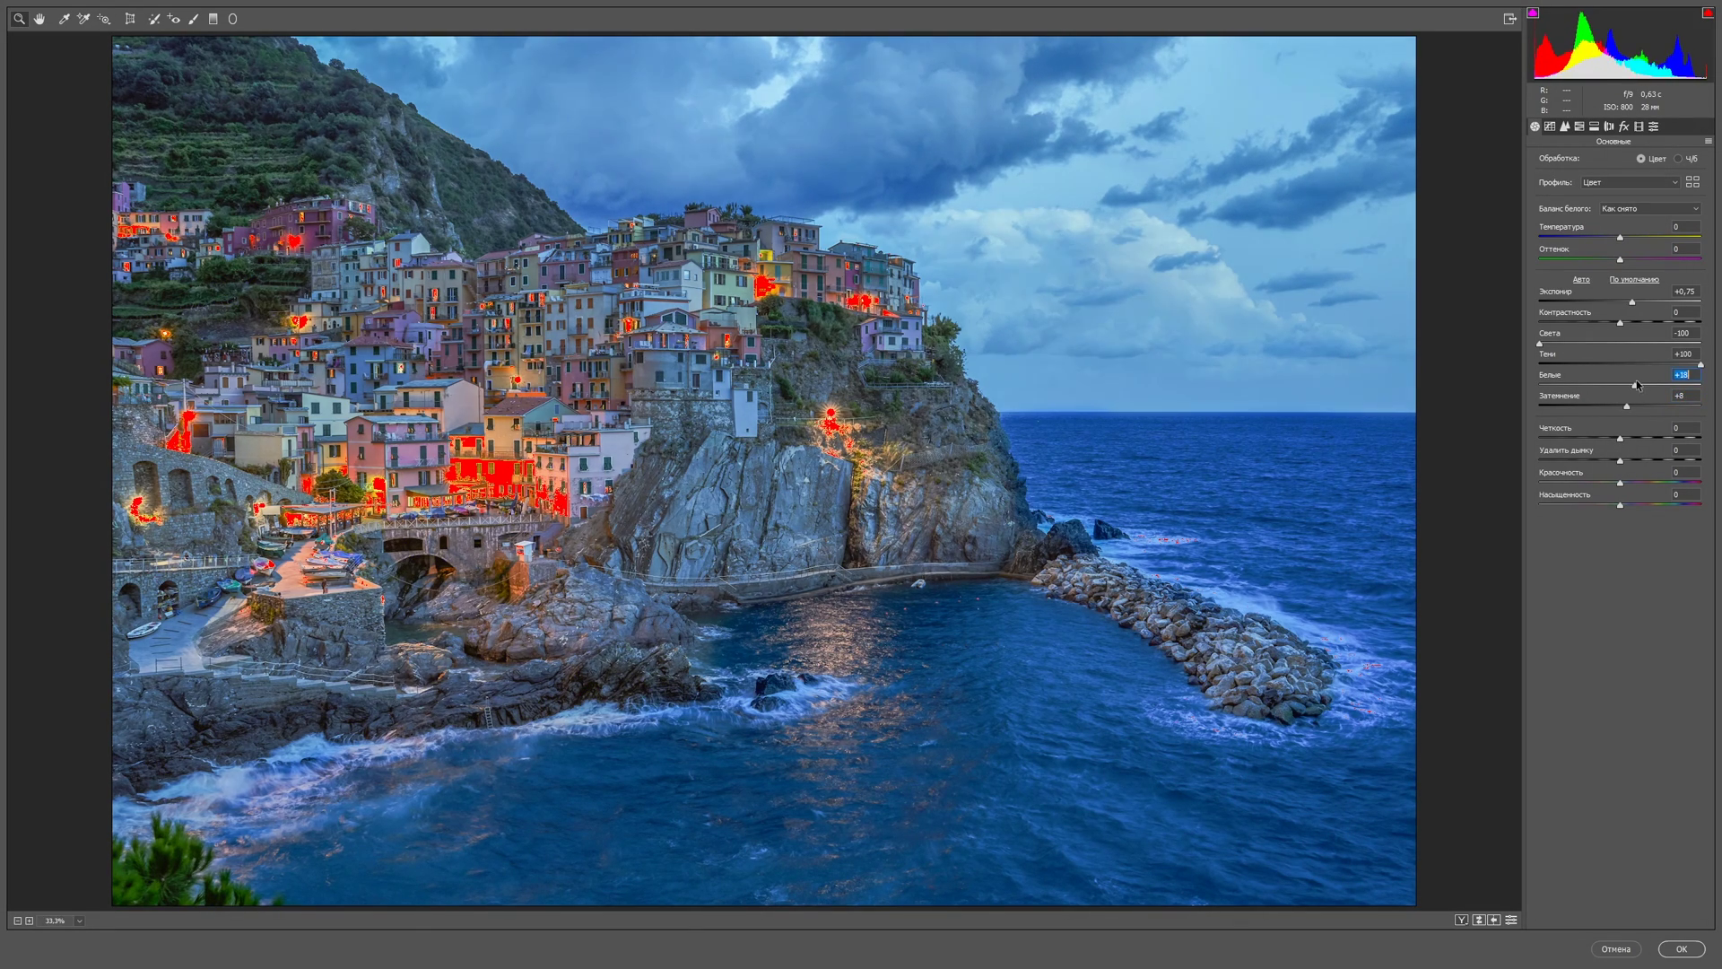
Step: Push Whites to +13, Vibrance to +42, Saturation to -18, and warm the Temperature
{"action": "left_click", "coordinate": [1707, 14]}
{"action": "mouse_move", "coordinate": [1619, 505]}
{"action": "left_mouse_down"}
{"action": "mouse_move", "coordinate": [1605, 505]}
{"action": "mouse_move", "coordinate": [1654, 481]}
{"action": "left_mouse_up"}
{"action": "left_click_drag", "start_coordinate": [1620, 237], "coordinate": [1616, 259]}
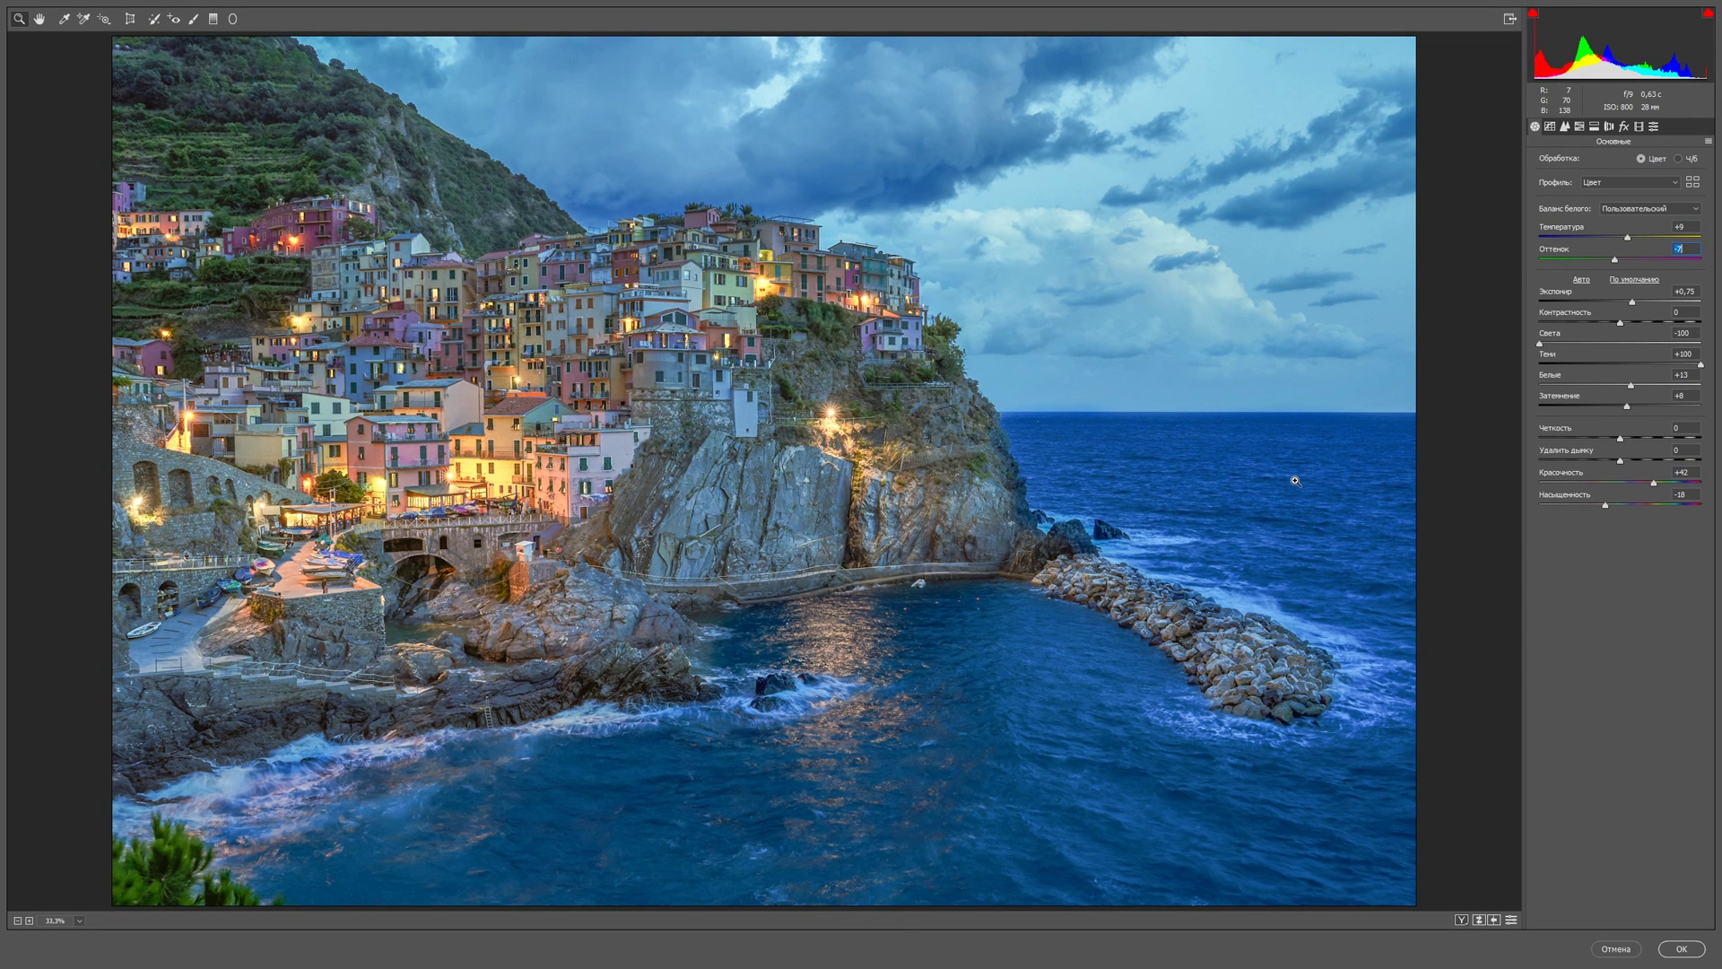
Step: Build a contrast tone curve by pulling a low point down and adjusting black and white points
{"action": "left_click", "coordinate": [1550, 128]}
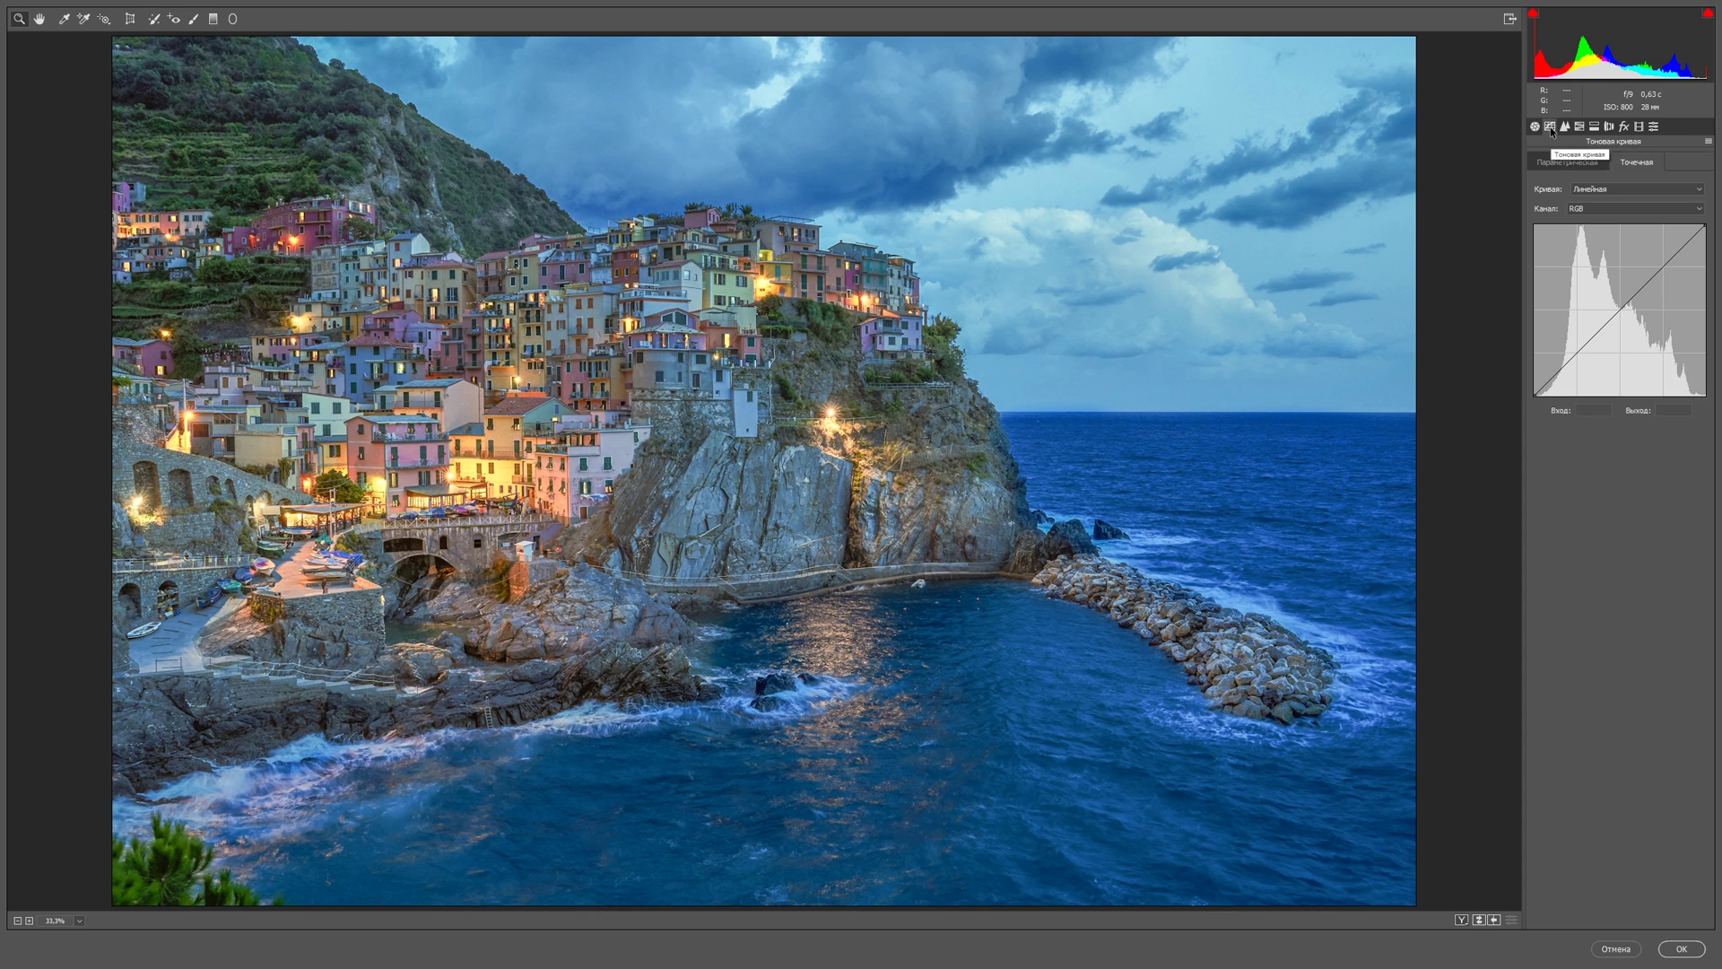
{"action": "left_click", "coordinate": [1665, 265]}
{"action": "left_click_drag", "start_coordinate": [1580, 350], "coordinate": [1535, 381]}
{"action": "left_click_drag", "start_coordinate": [1704, 225], "coordinate": [1710, 230]}
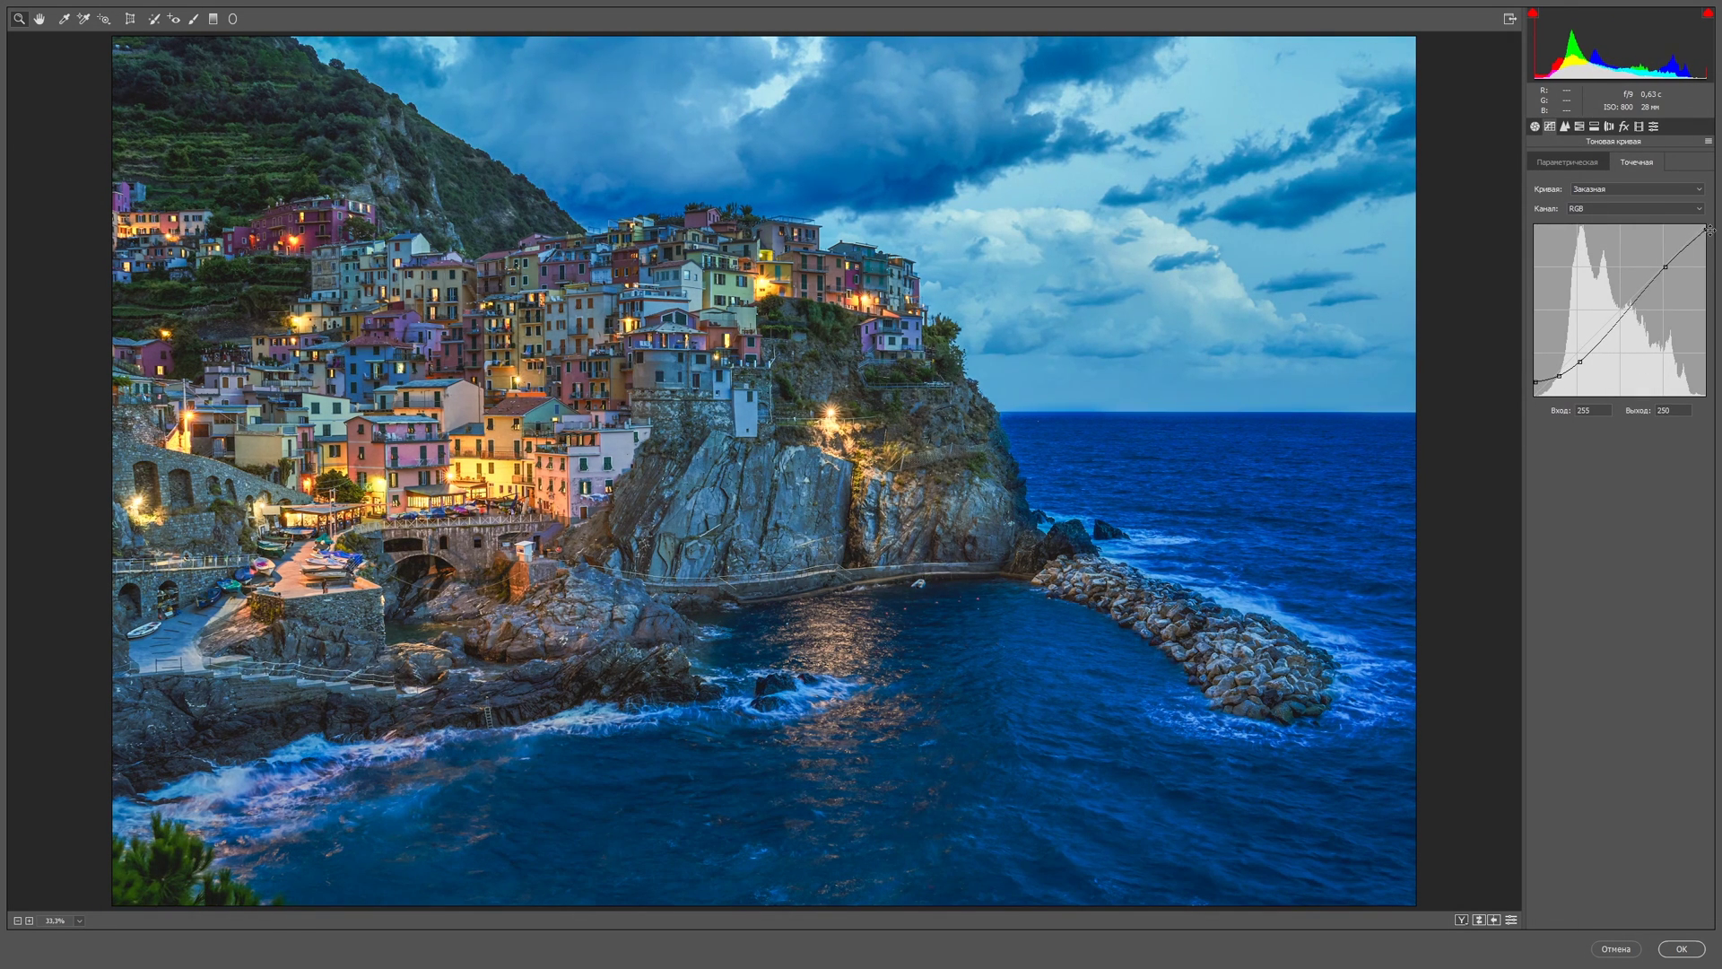
Step: Check the Detail, Split Toning and Effects panels, then set Blue Primary Hue -35 and Saturation -38
{"action": "left_click", "coordinate": [1564, 126]}
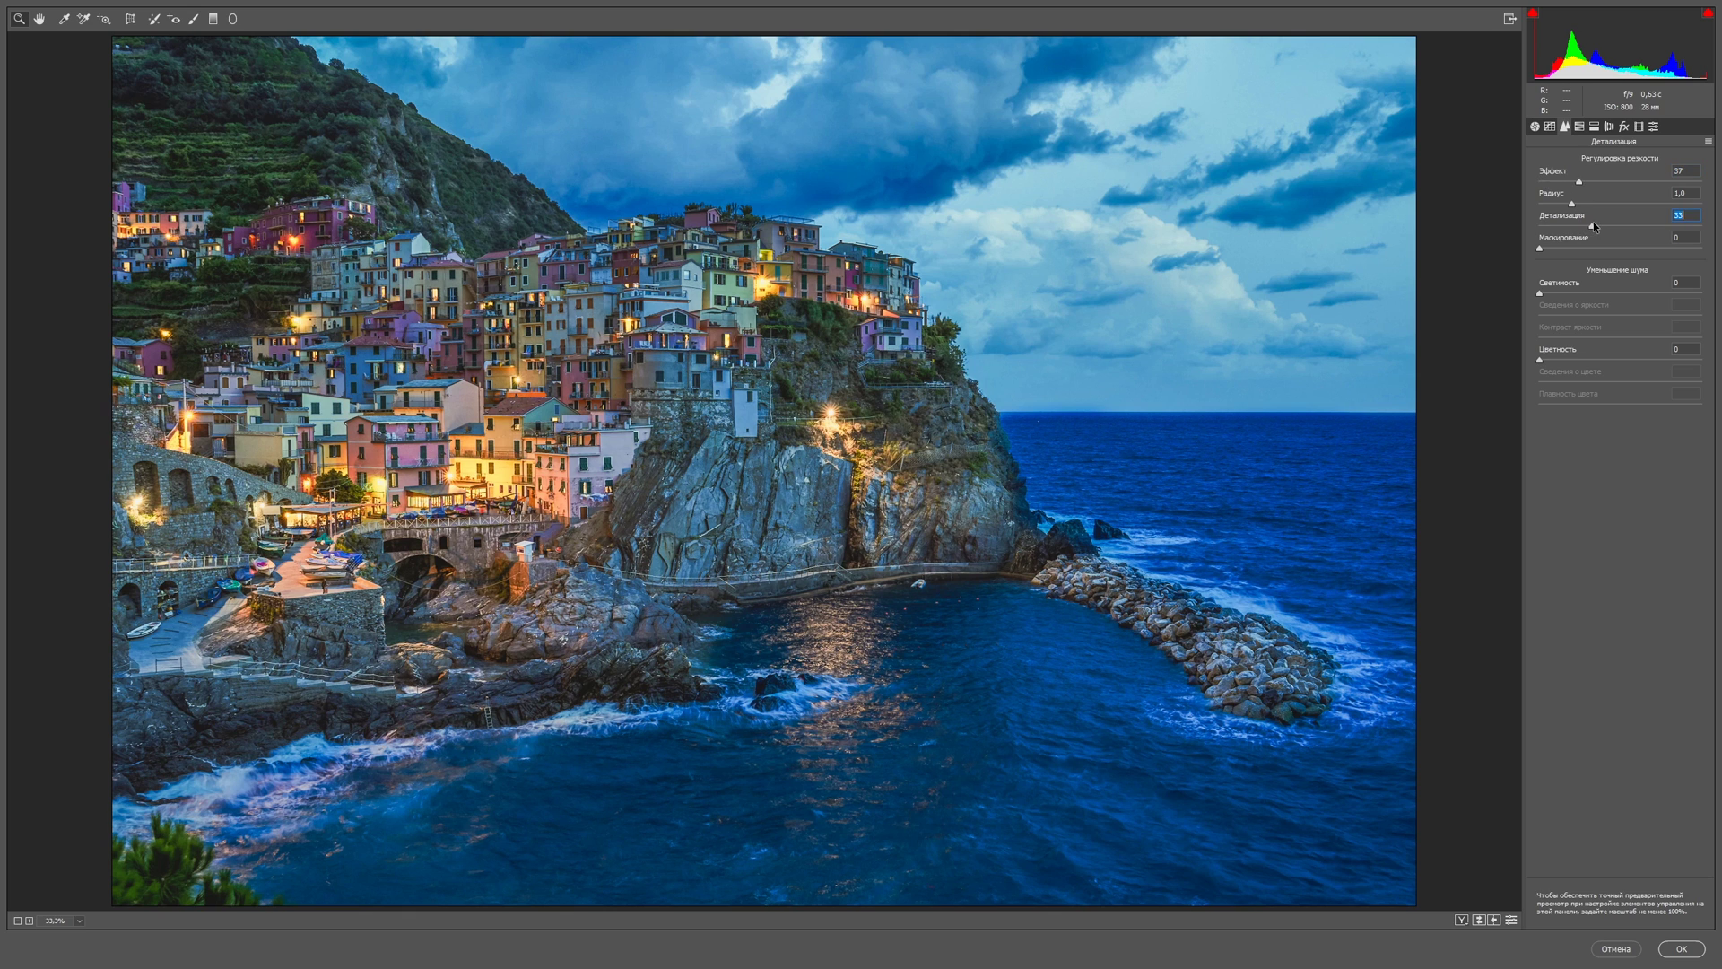
{"action": "left_click", "coordinate": [1609, 126]}
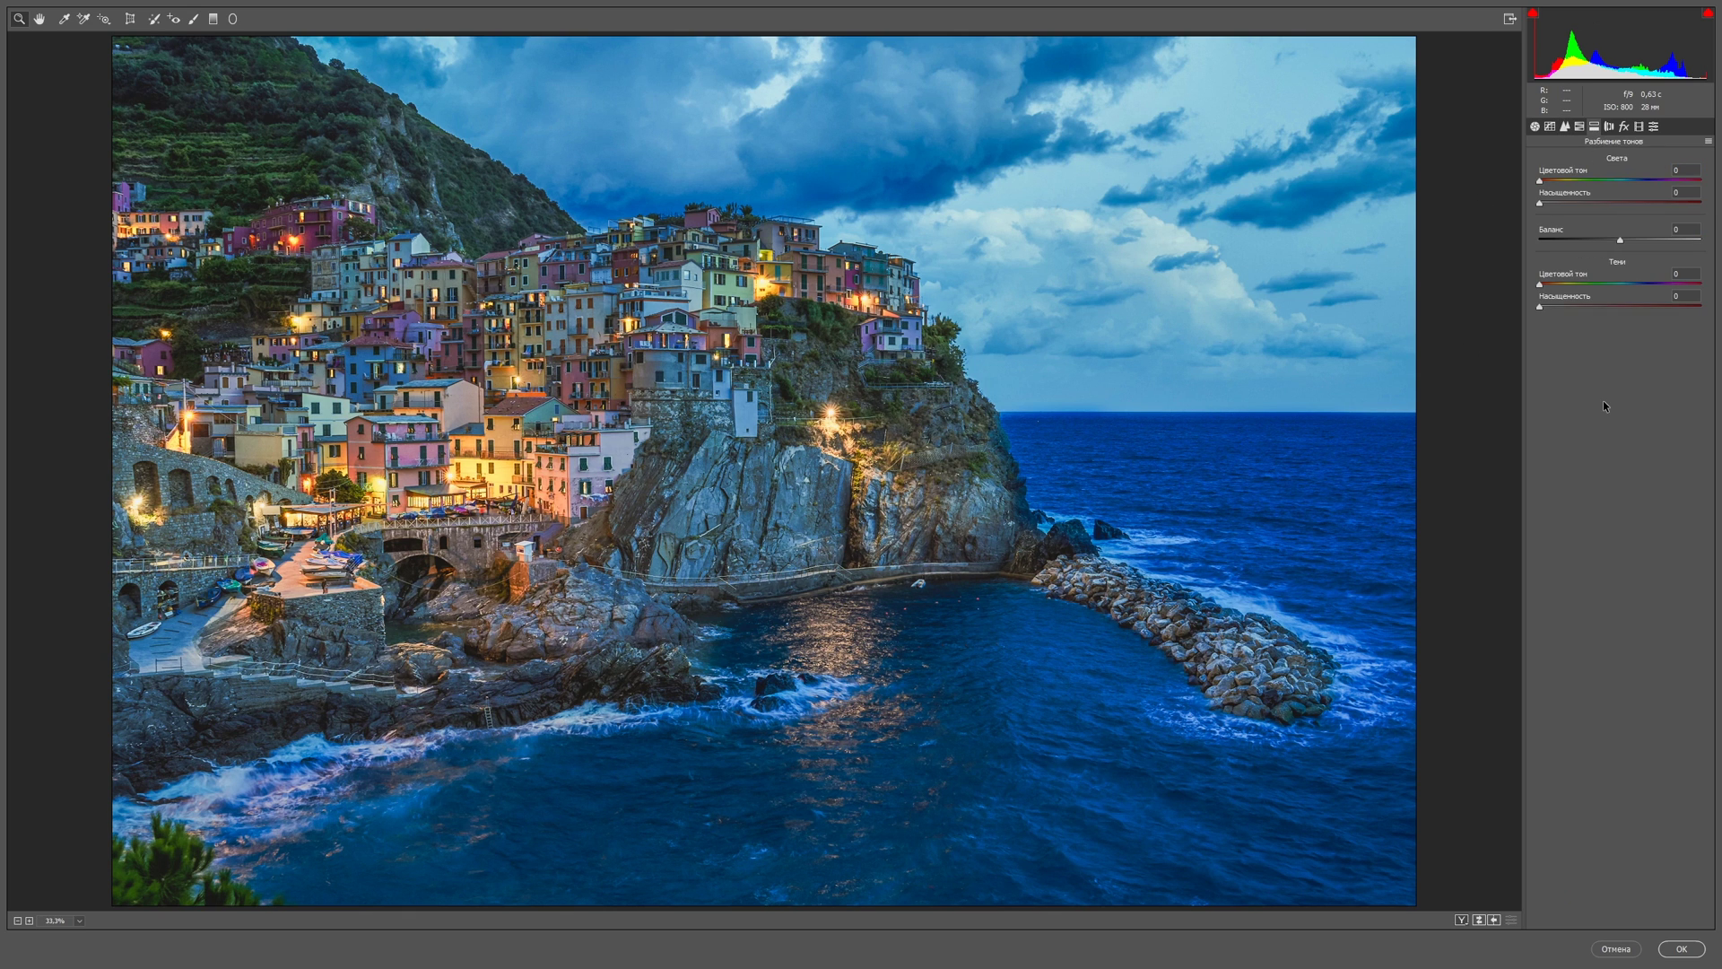
{"action": "left_click", "coordinate": [1623, 126]}
{"action": "left_click", "coordinate": [1588, 380]}
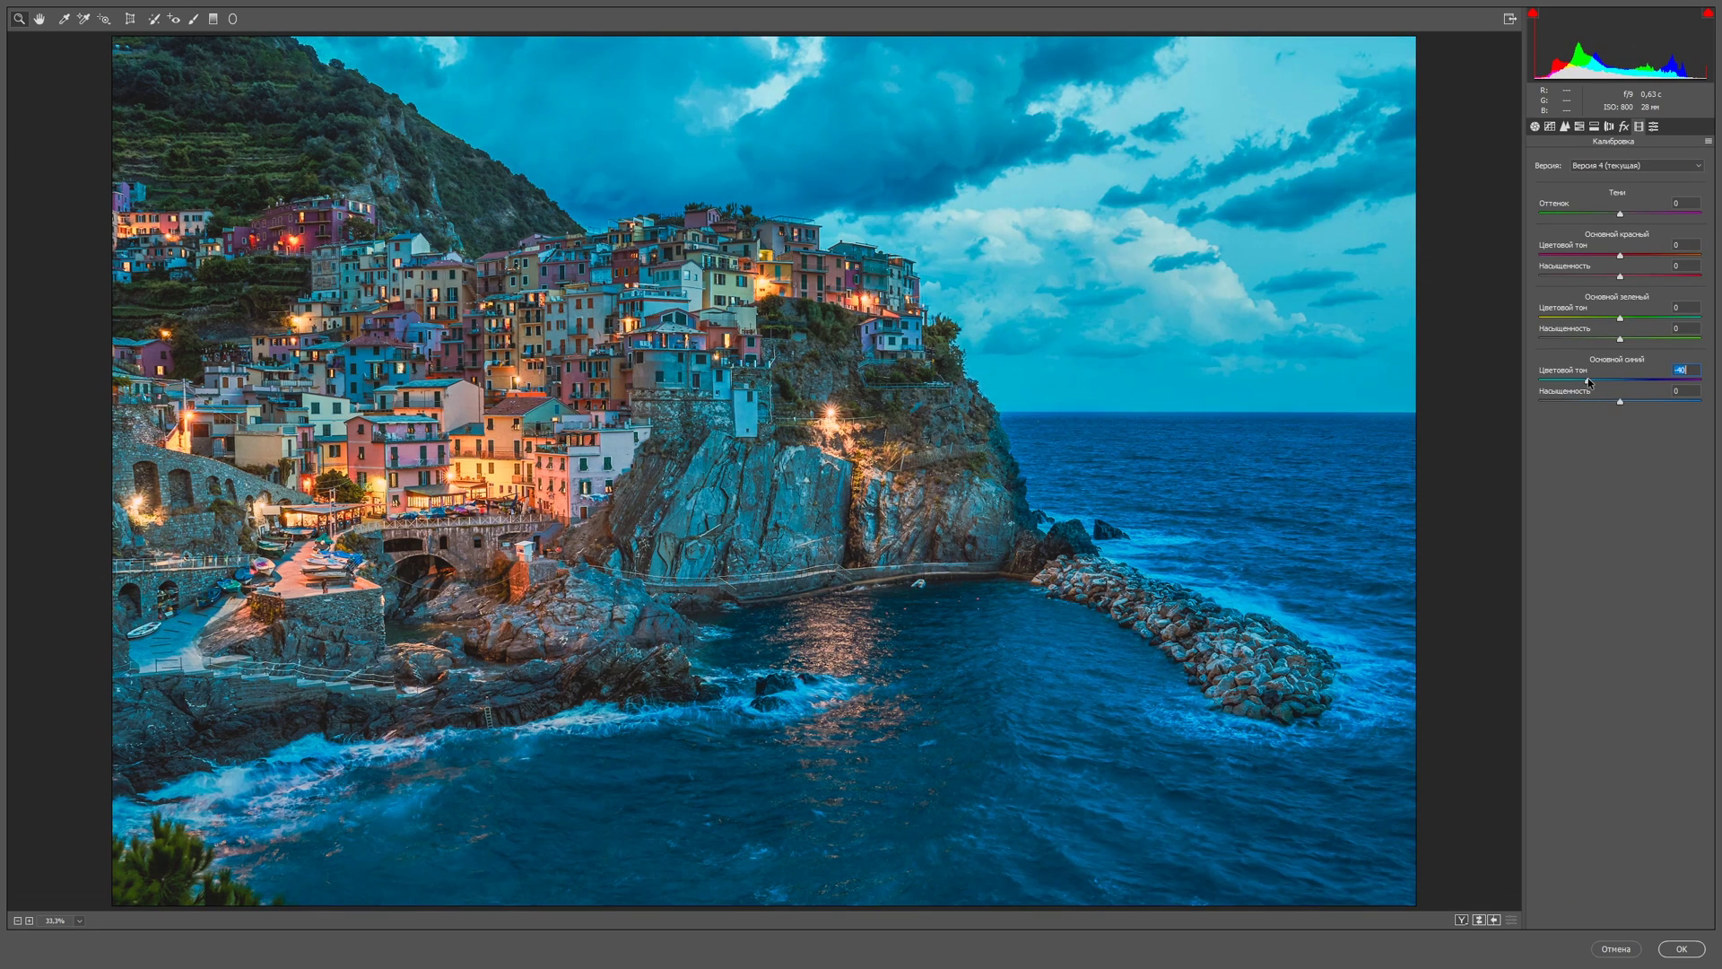
{"action": "left_click_drag", "start_coordinate": [1619, 401], "coordinate": [1585, 401]}
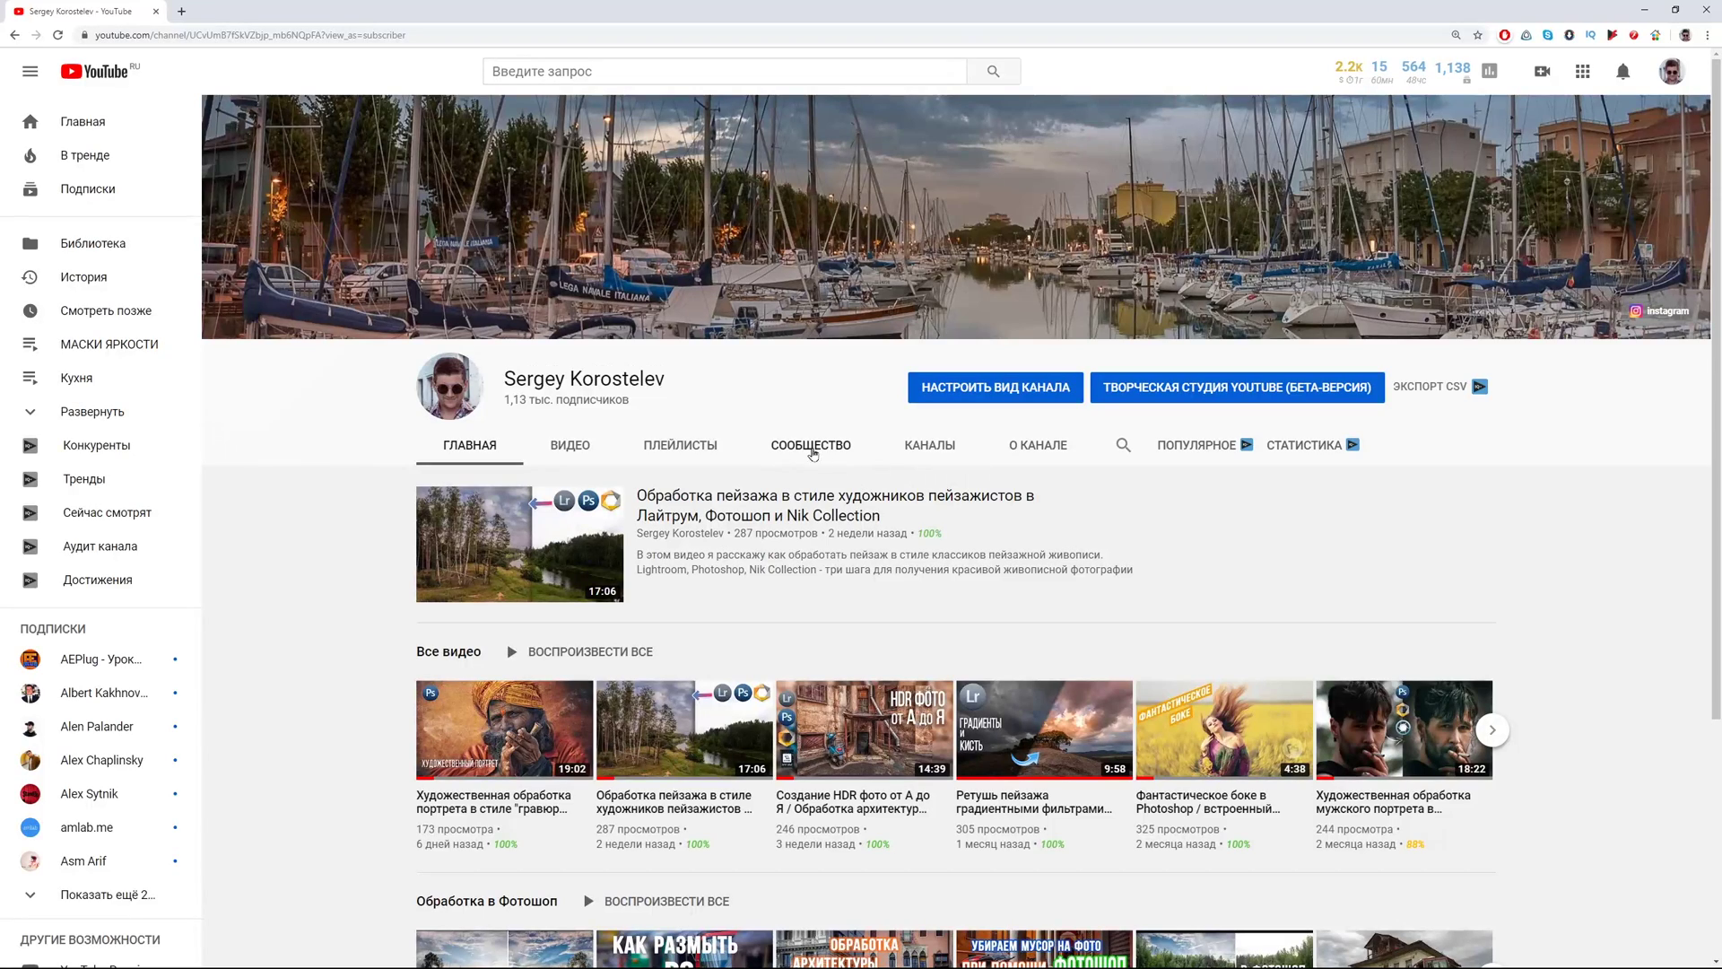
Step: Open the СООБЩЕСТВО tab and scroll through its posts down to the language and camera poll results
{"action": "left_click", "coordinate": [823, 447]}
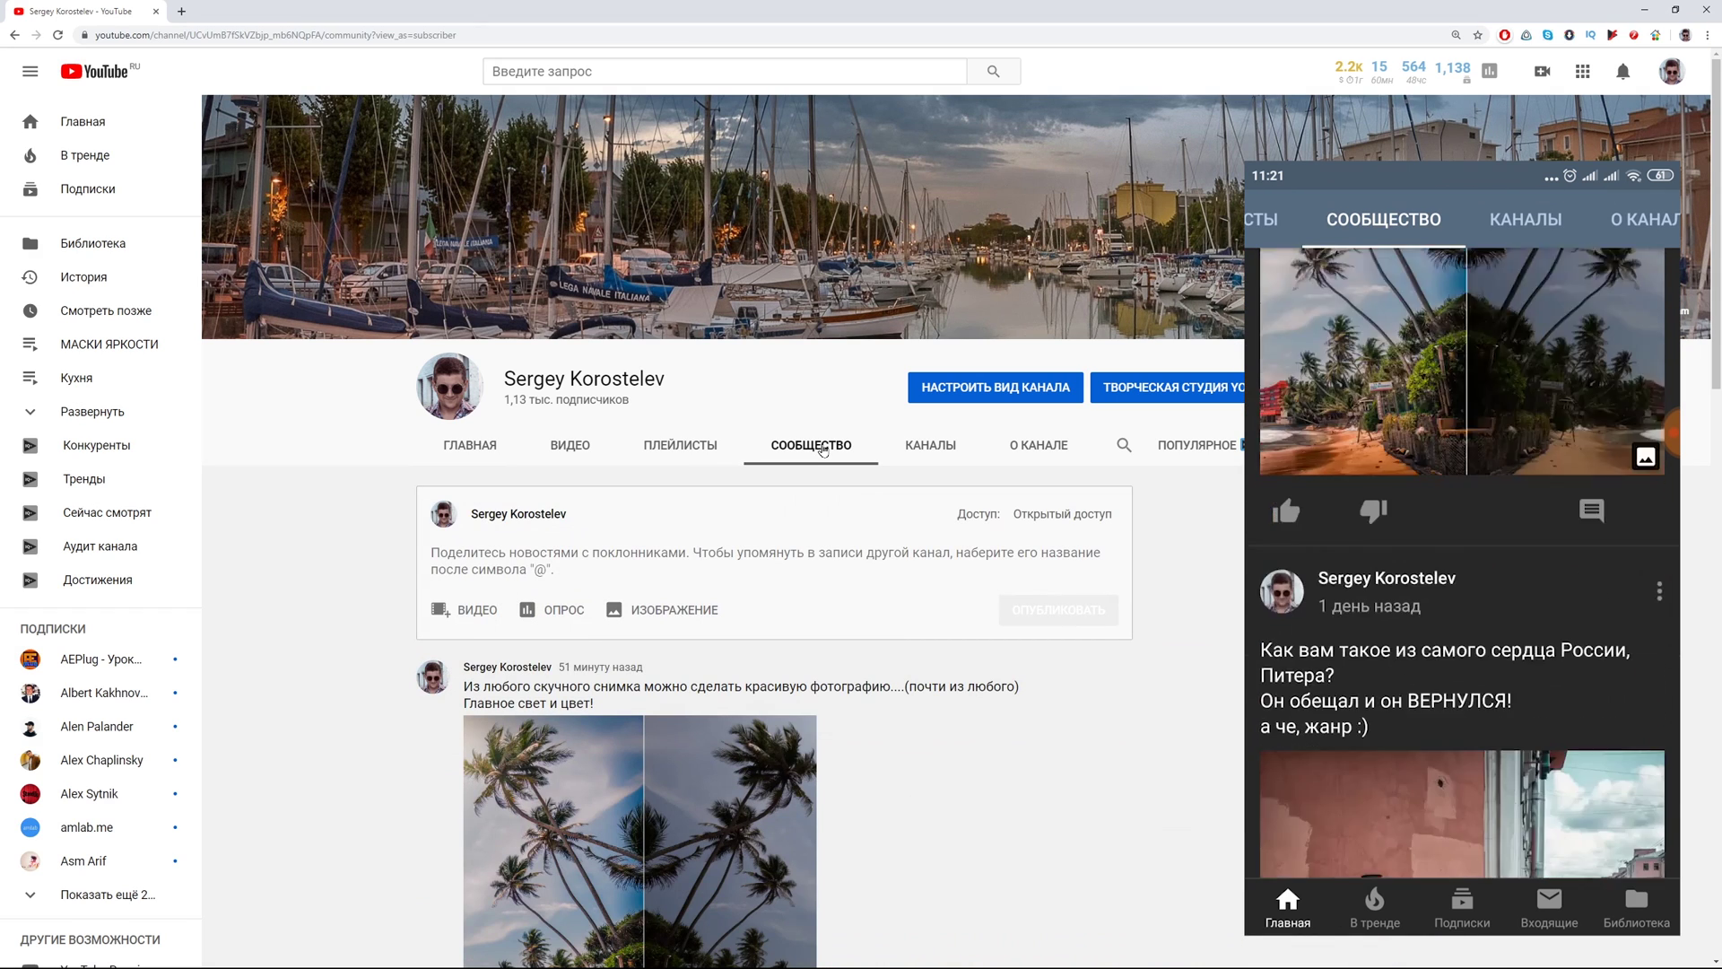
{"action": "scroll", "coordinate": [823, 448], "scroll_direction": "down", "scroll_amount": 1}
{"action": "scroll", "coordinate": [825, 449], "scroll_direction": "down", "scroll_amount": 2}
{"action": "scroll", "coordinate": [825, 449], "scroll_direction": "down", "scroll_amount": 1}
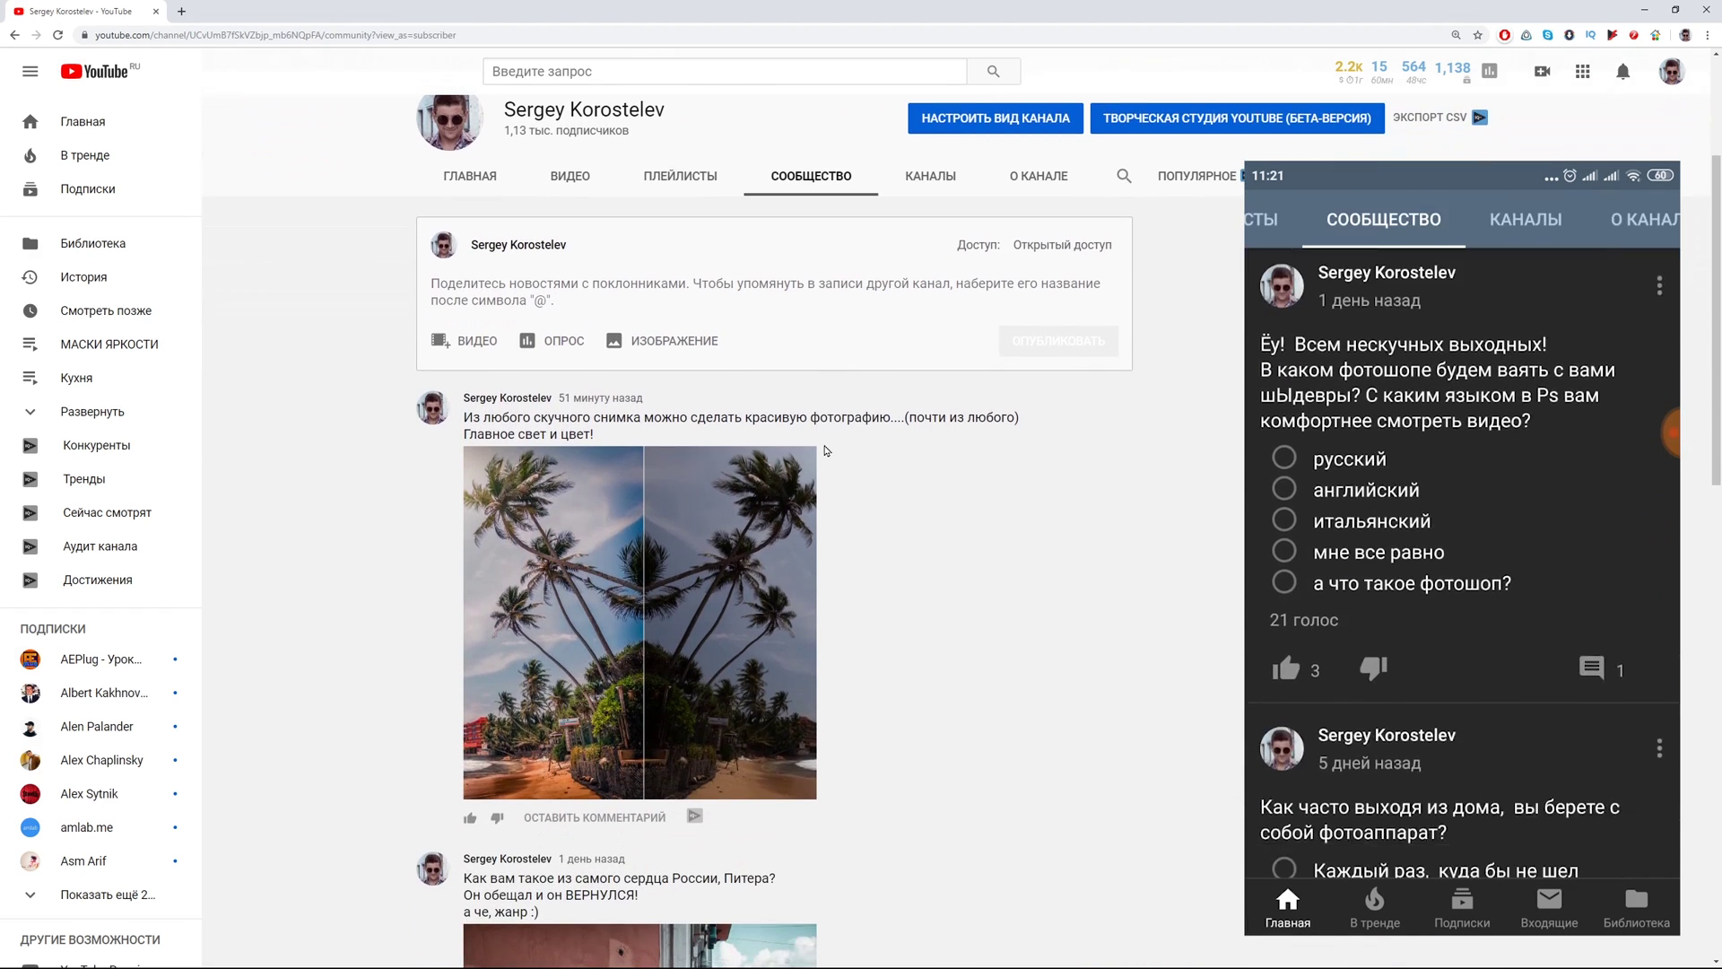
{"action": "scroll", "coordinate": [825, 450], "scroll_direction": "down", "scroll_amount": 1}
{"action": "scroll", "coordinate": [826, 450], "scroll_direction": "down", "scroll_amount": 1}
{"action": "scroll", "coordinate": [826, 450], "scroll_direction": "down", "scroll_amount": 1}
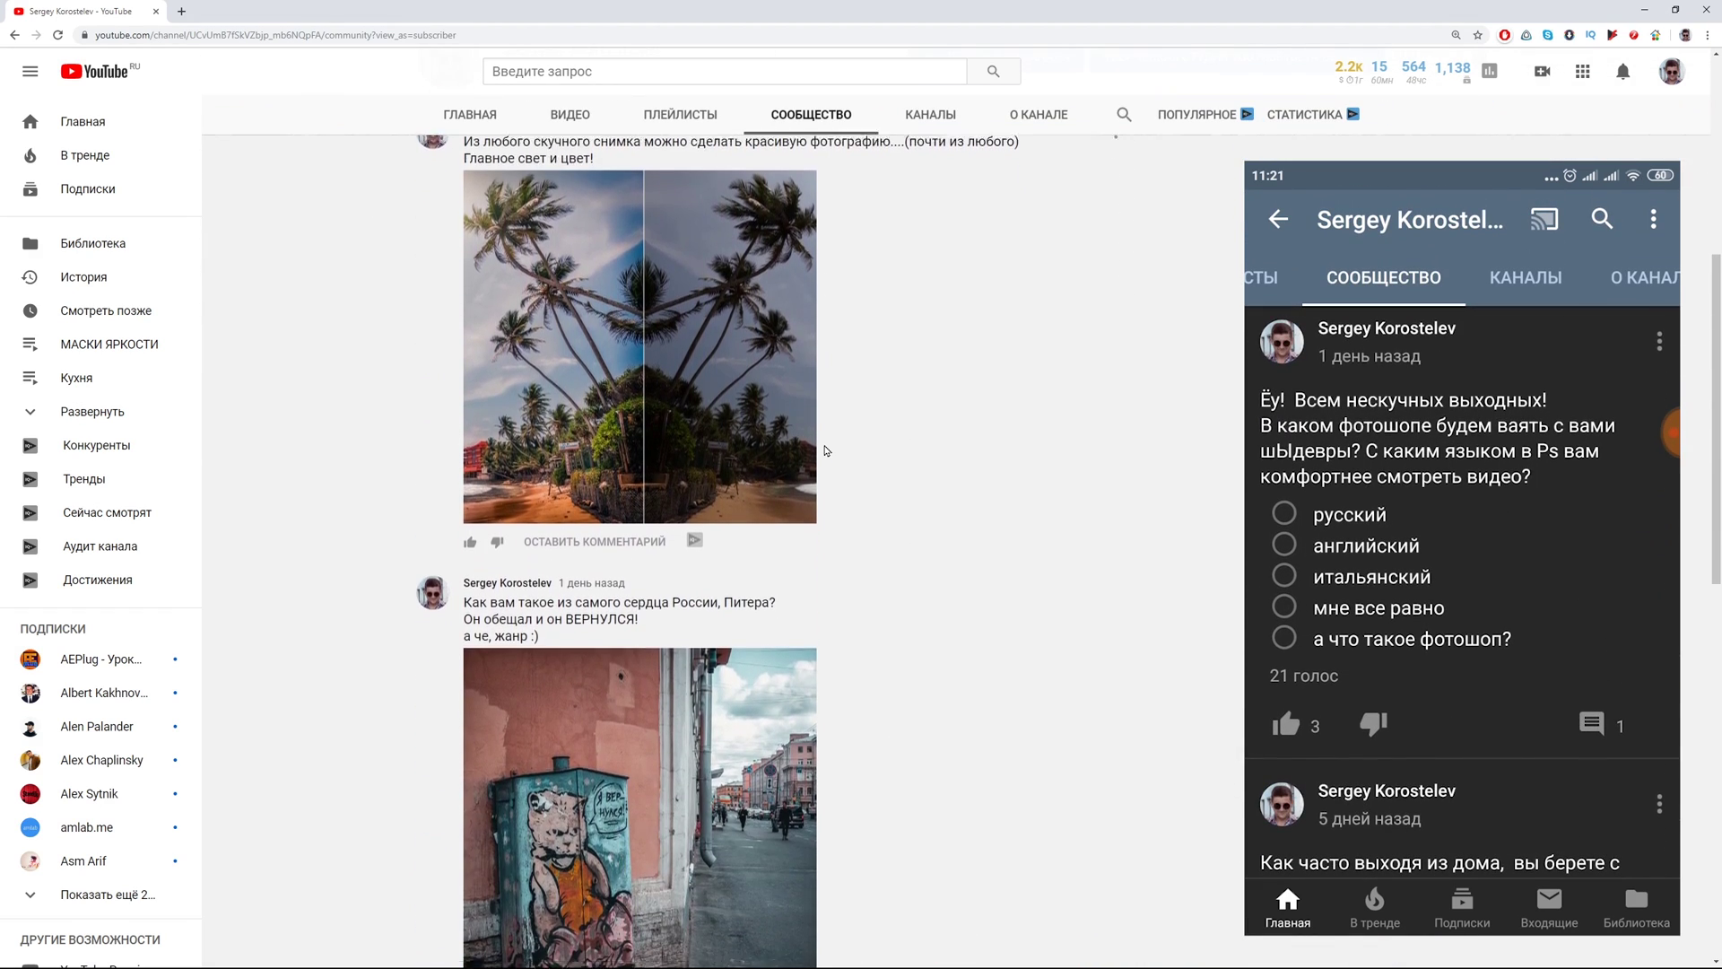
{"action": "scroll", "coordinate": [826, 450], "scroll_direction": "down", "scroll_amount": 3}
{"action": "scroll", "coordinate": [826, 450], "scroll_direction": "down", "scroll_amount": 3}
{"action": "scroll", "coordinate": [826, 450], "scroll_direction": "down", "scroll_amount": 2}
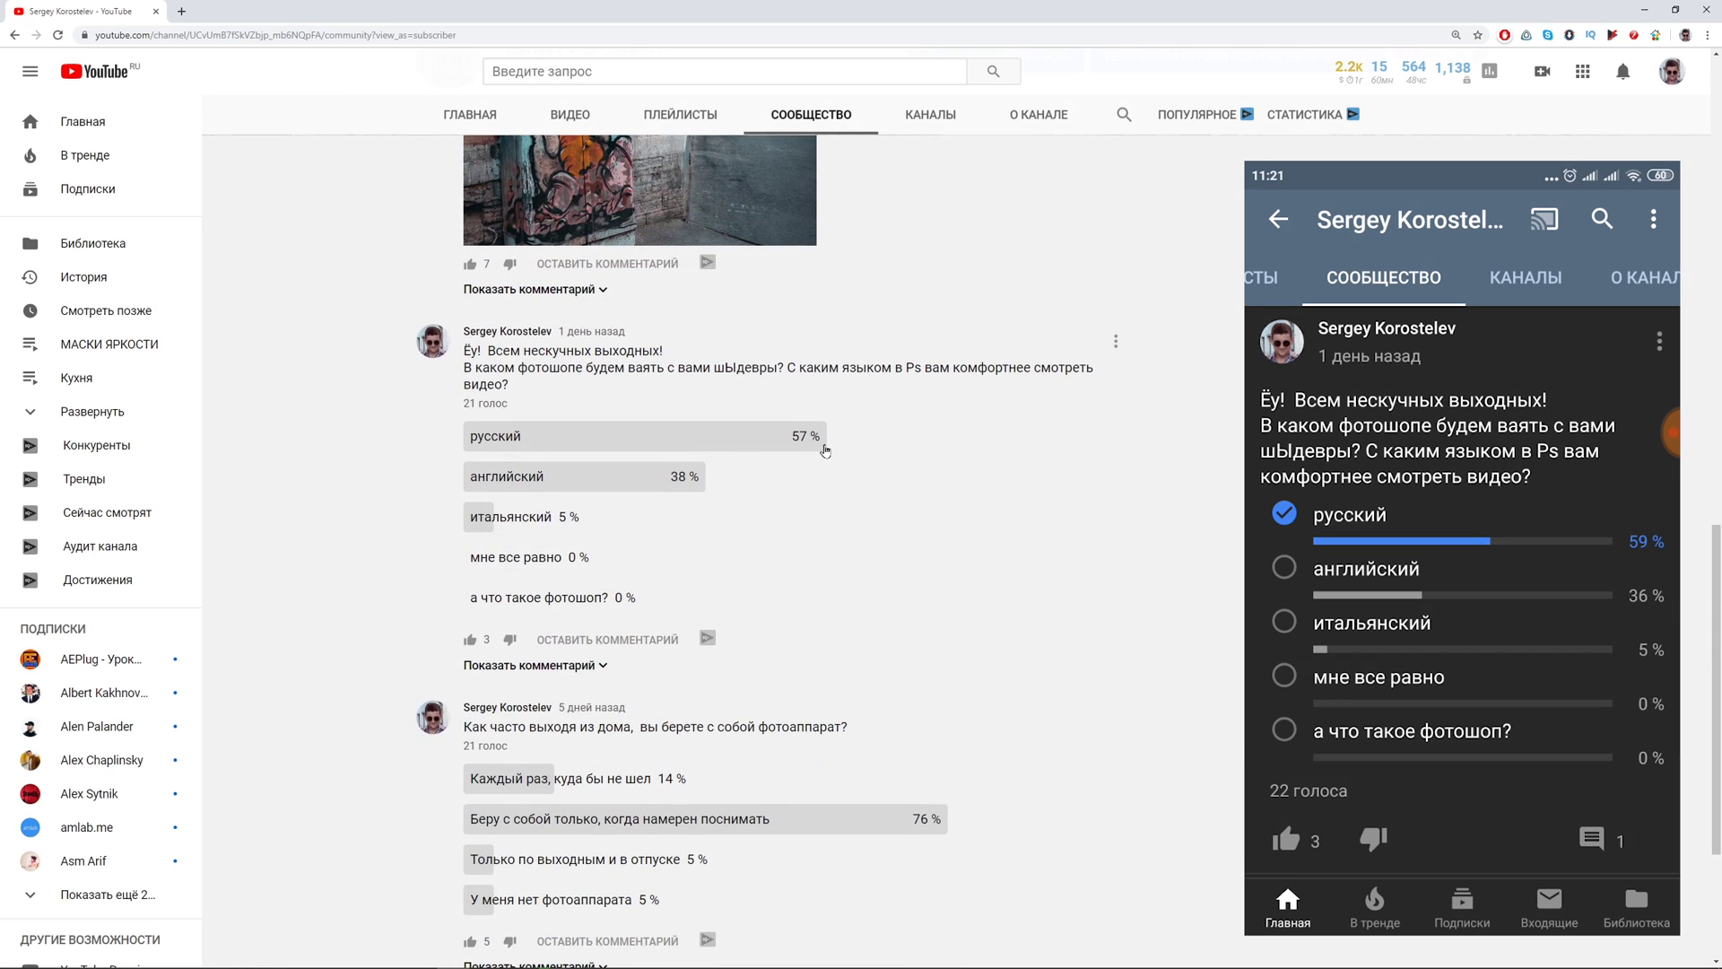
{"action": "scroll", "coordinate": [825, 450], "scroll_direction": "down", "scroll_amount": 3}
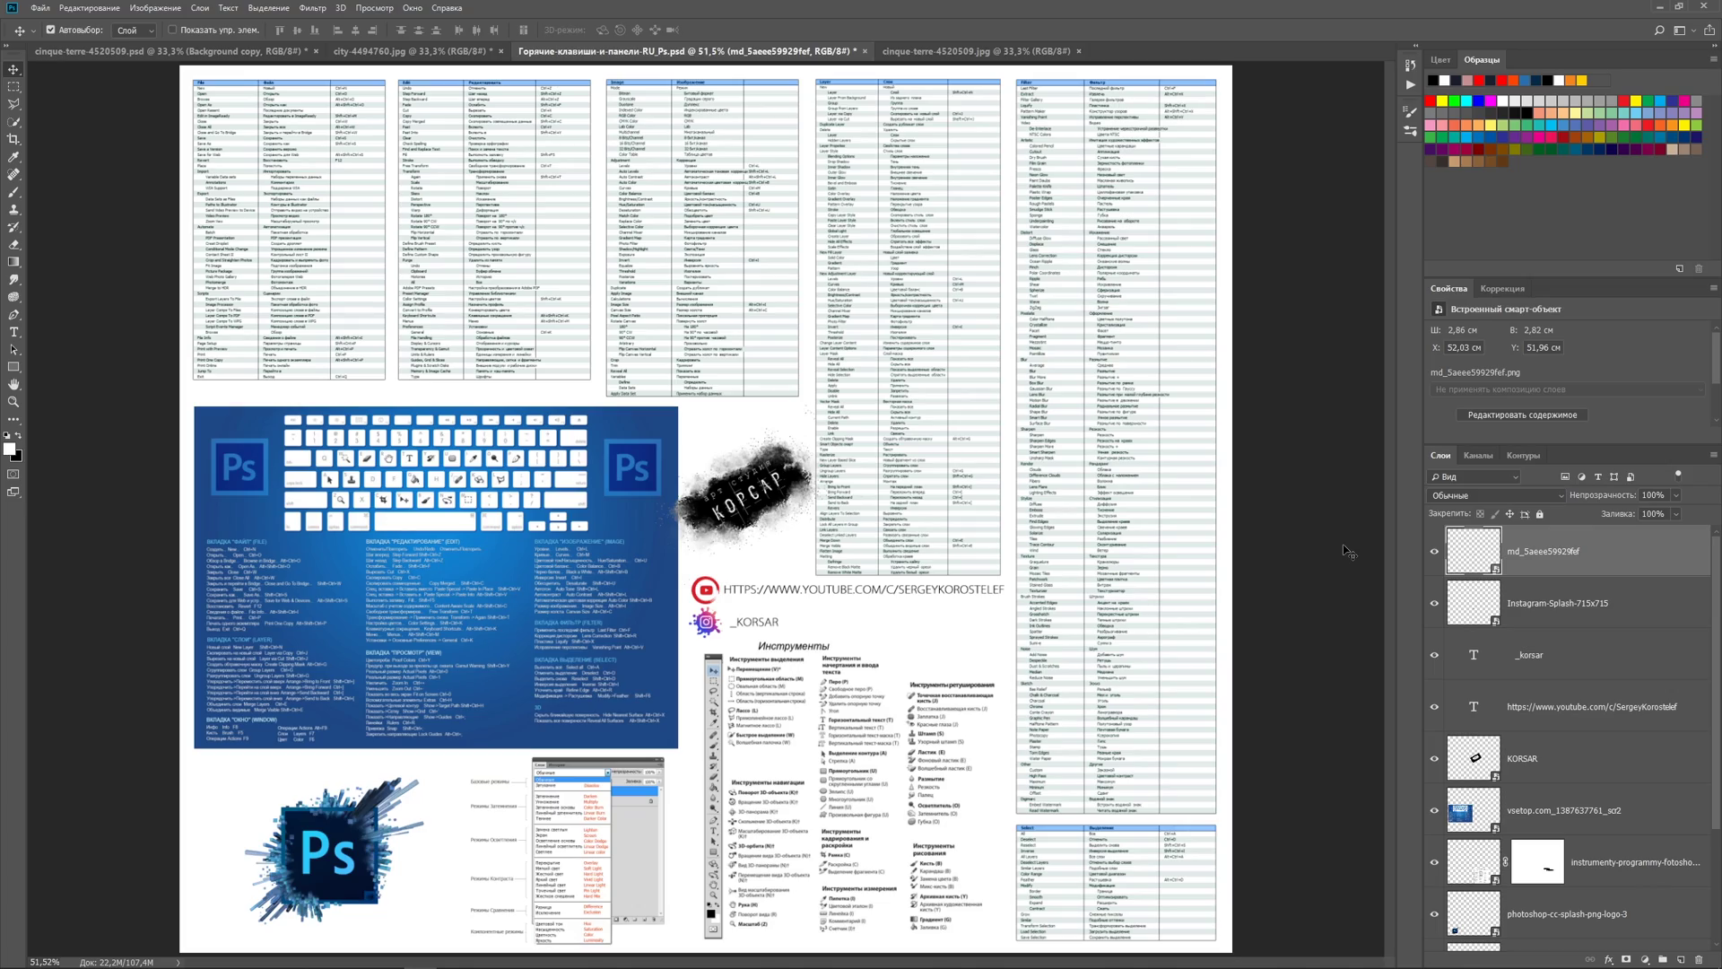
Step: Zoom into the cheat sheet, pan to the File and Edit hotkey tables, and zoom back out
{"action": "key", "text": "ctrl+KP_Add"}
{"action": "key", "text": "ctrl+KP_Add"}
{"action": "key", "text": "ctrl+KP_Add"}
{"action": "key", "text": "space"}
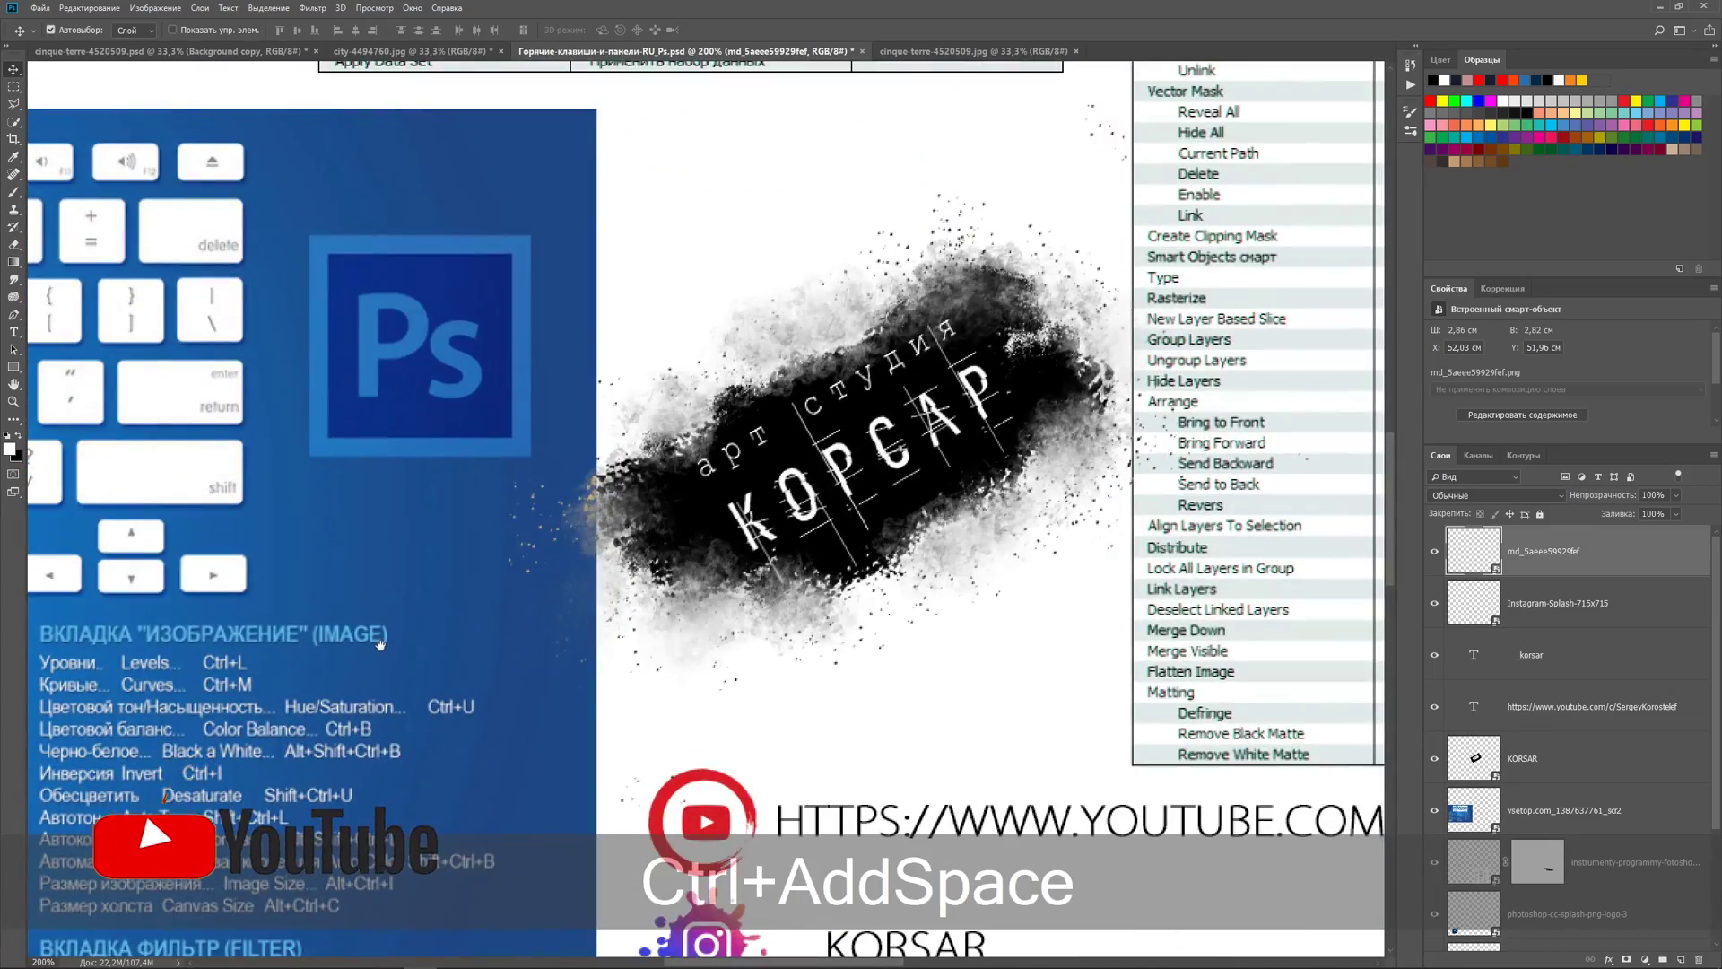
{"action": "mouse_move", "coordinate": [380, 644]}
{"action": "left_mouse_down"}
{"action": "mouse_move", "coordinate": [844, 469]}
{"action": "mouse_move", "coordinate": [793, 660]}
{"action": "left_mouse_up"}
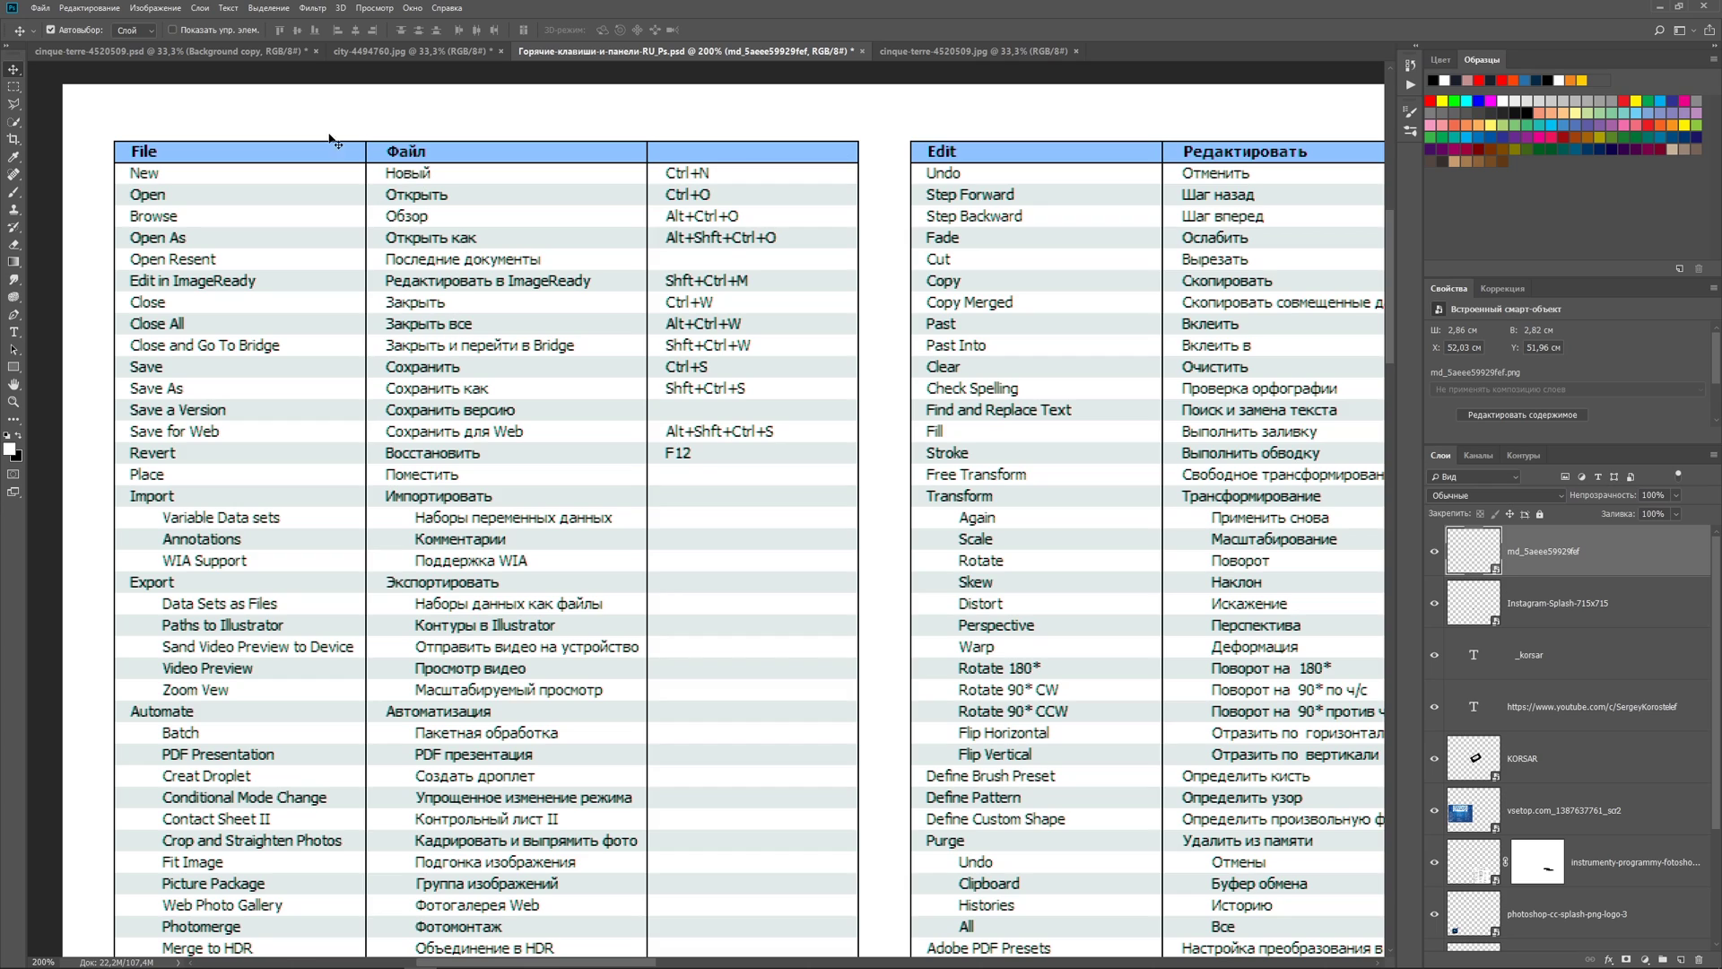
{"action": "left_click", "coordinate": [40, 8]}
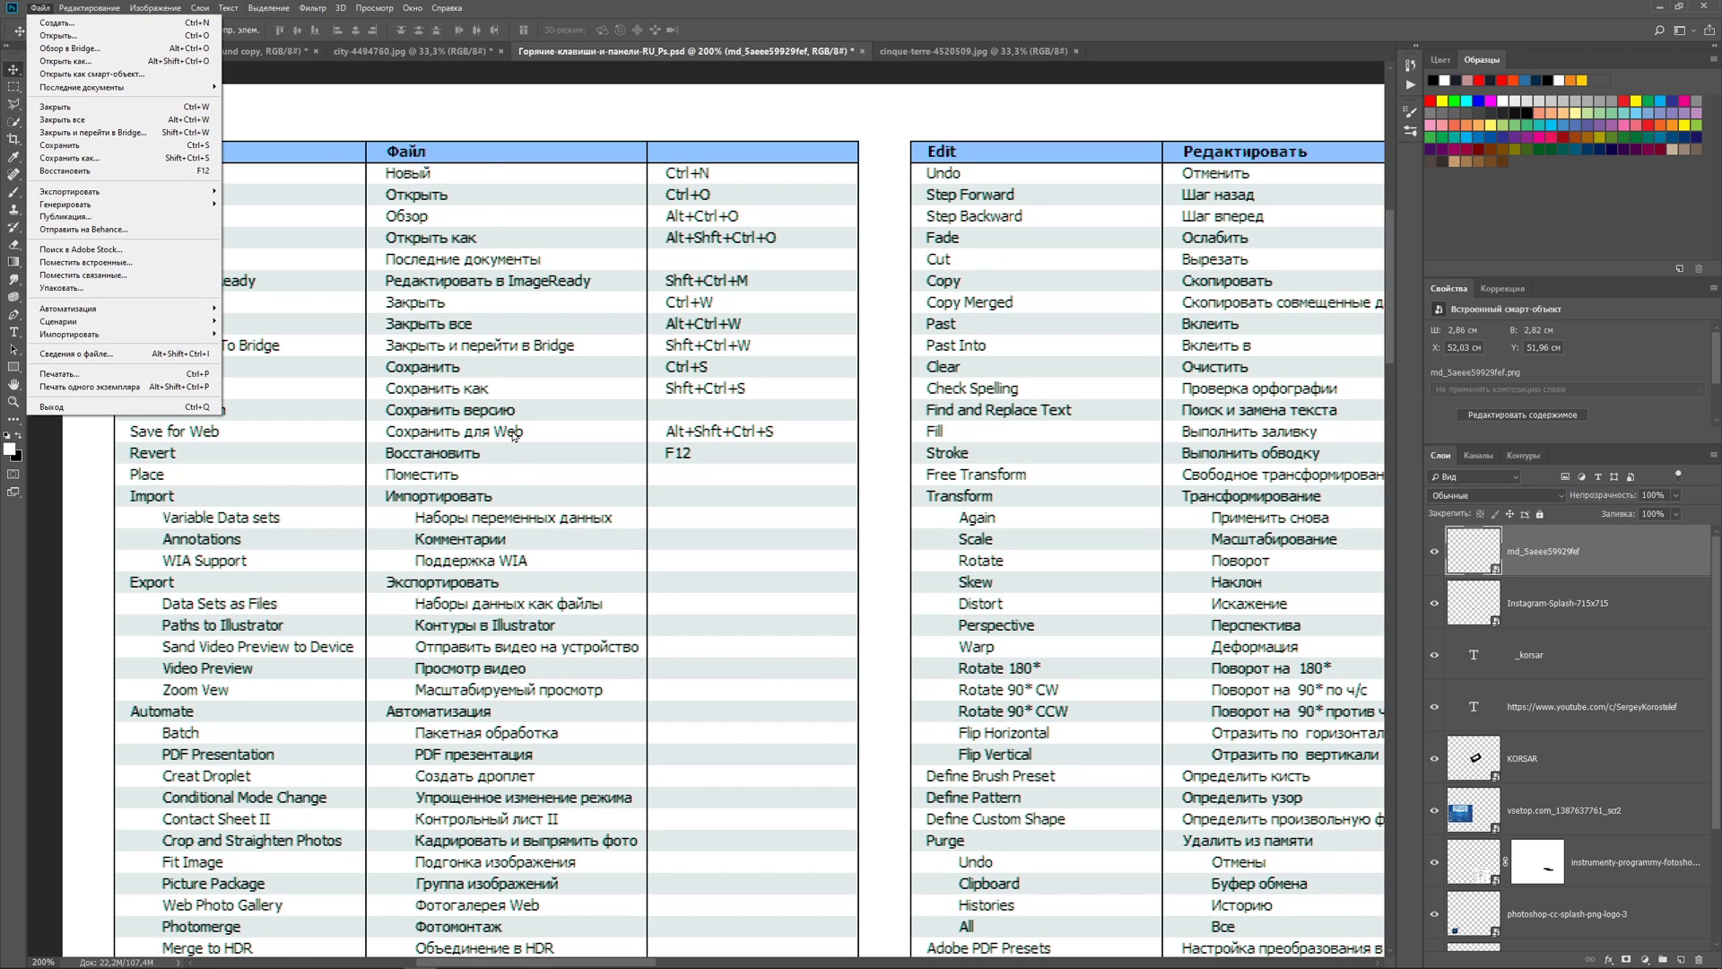
{"action": "left_click", "coordinate": [465, 109]}
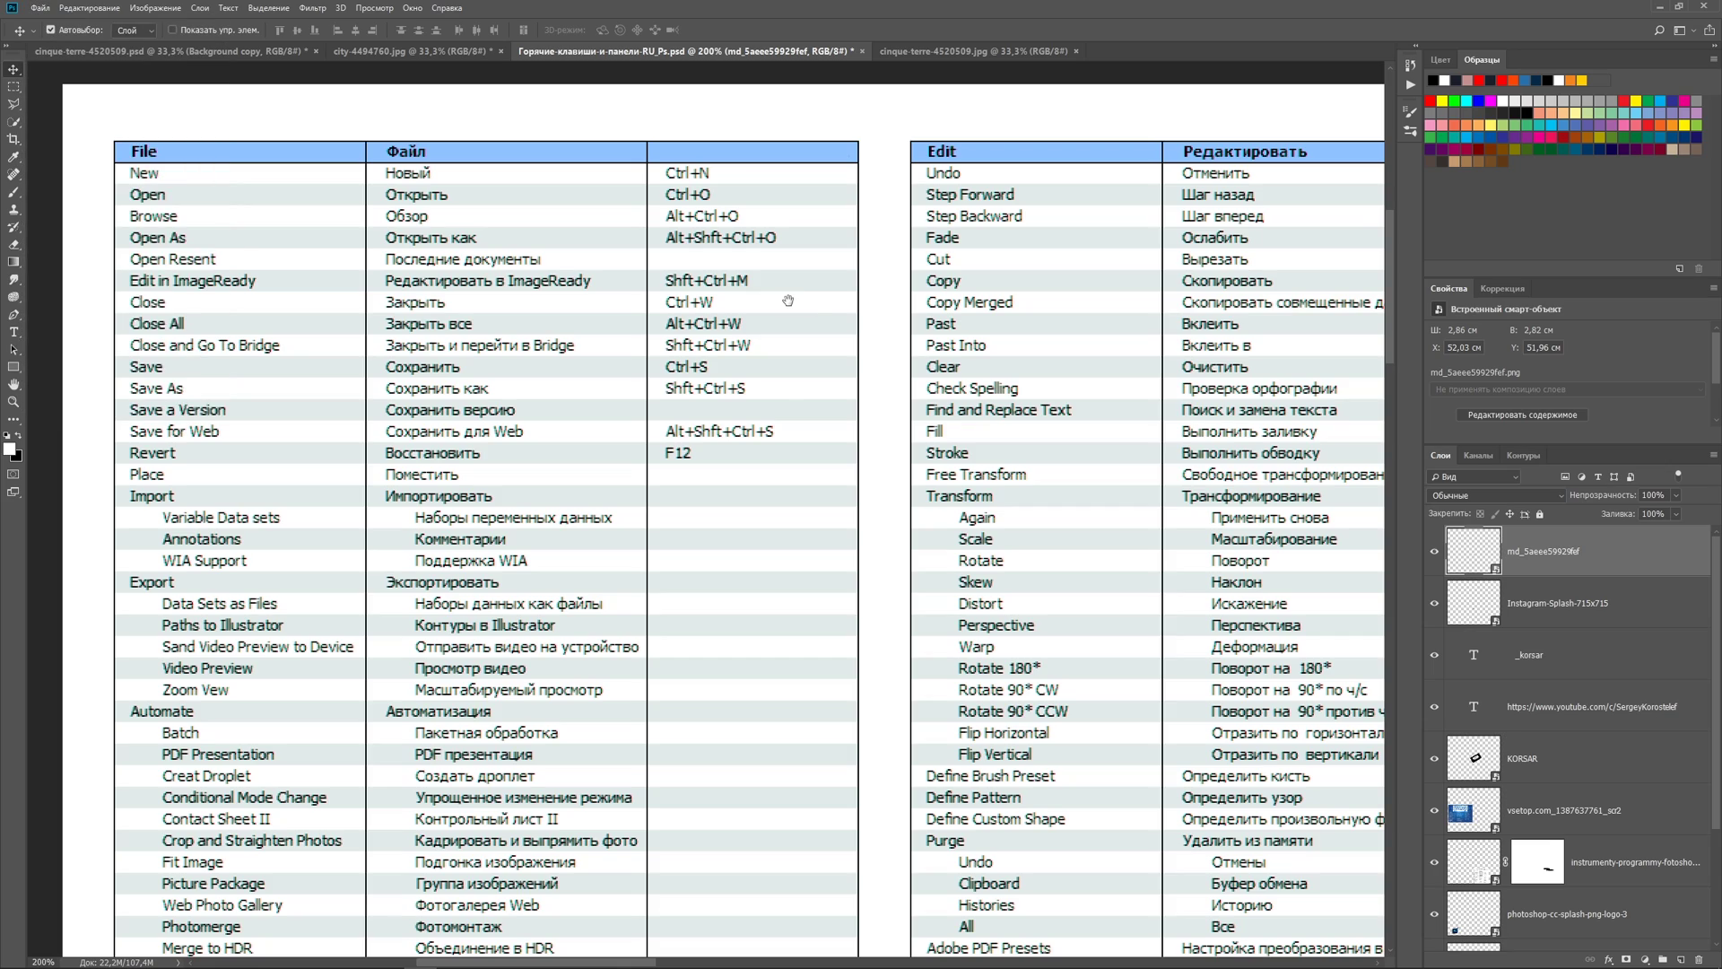
{"action": "key", "text": "ctrl+KP_Subtract"}
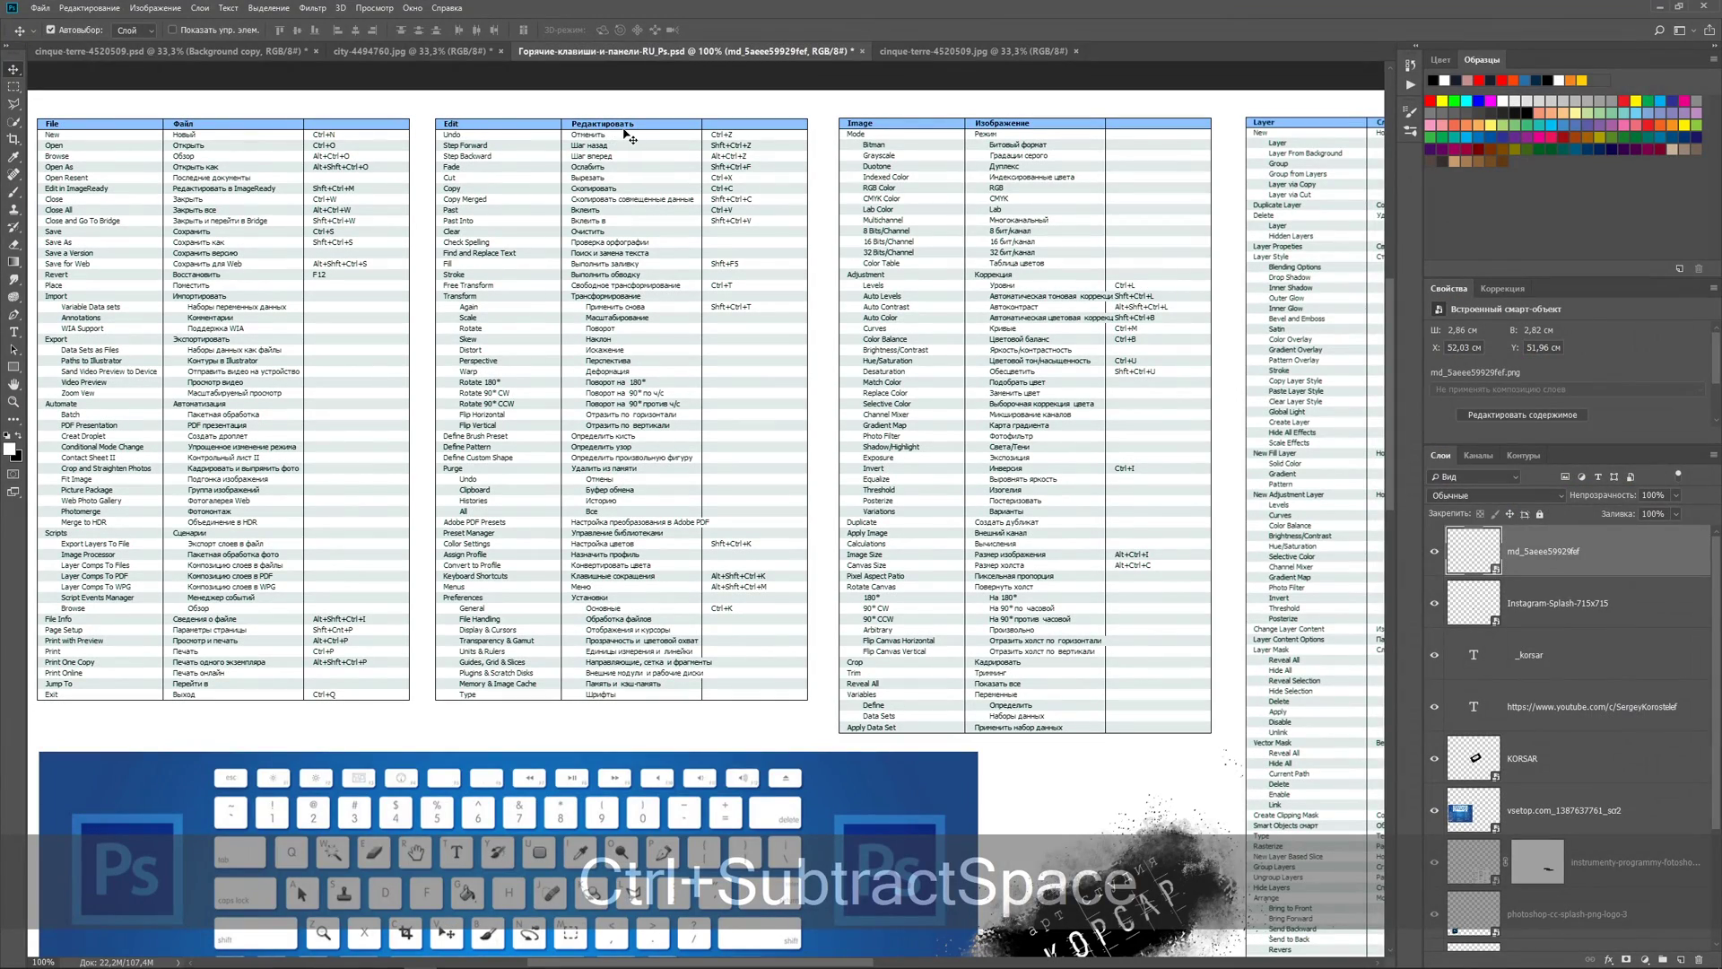
Step: Open the Edit menu, then pan across to the tools chart and blend-mode list
{"action": "left_click", "coordinate": [97, 10]}
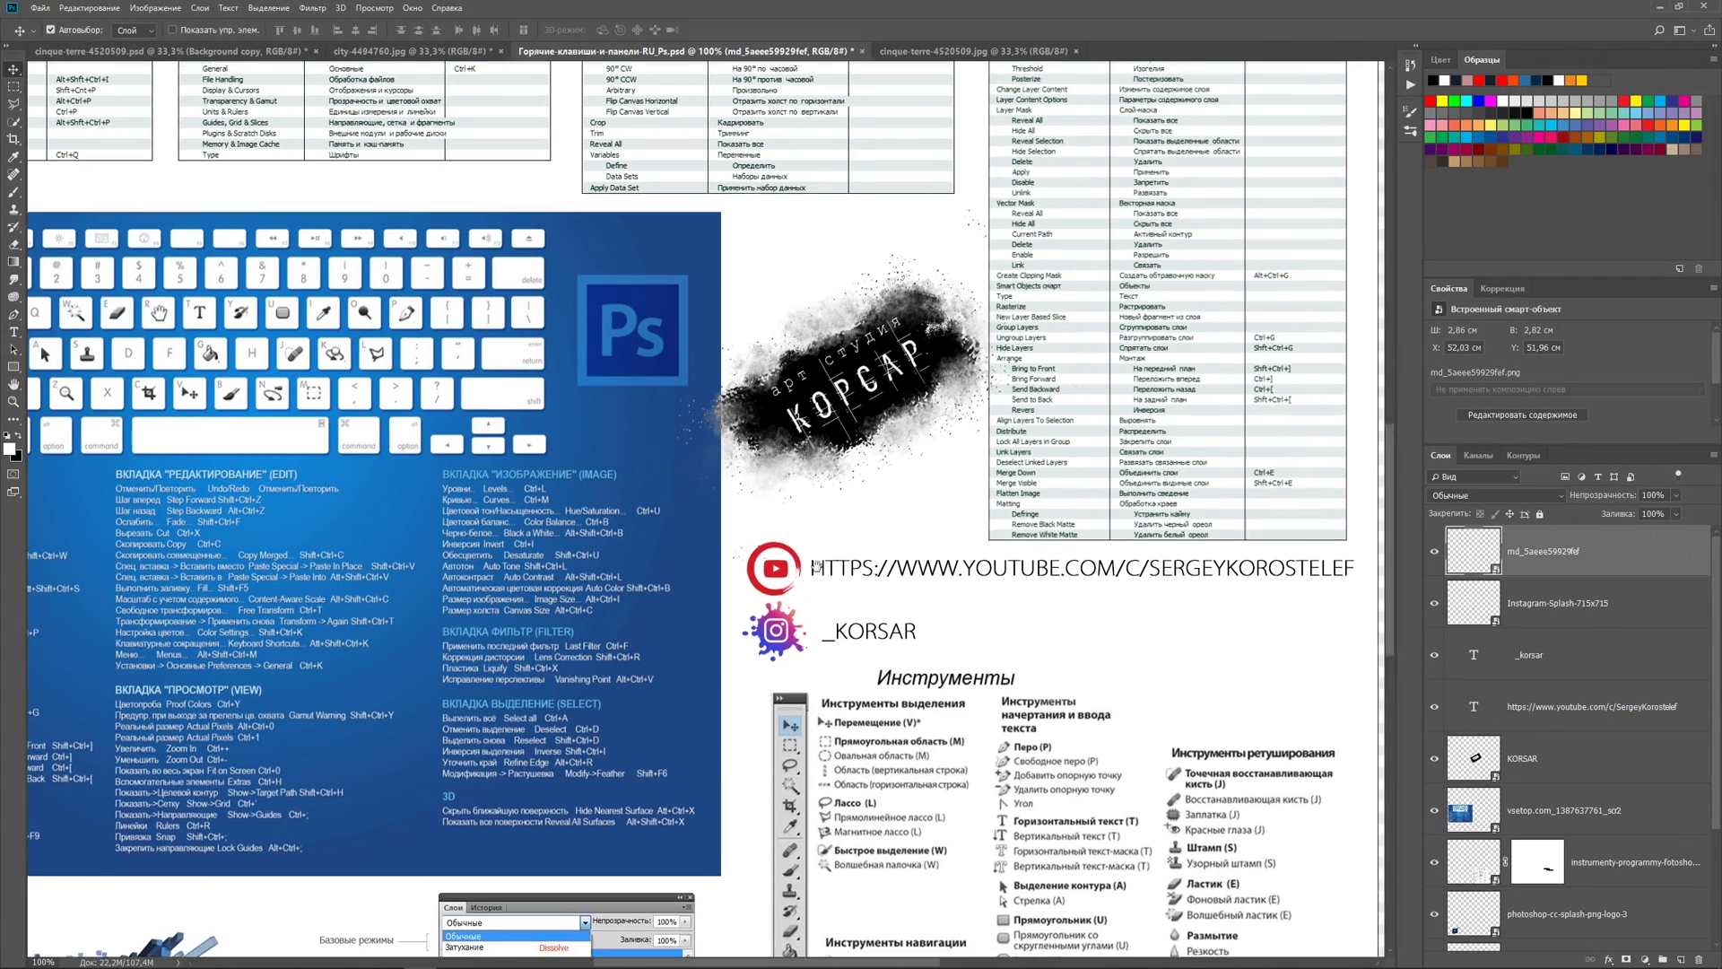
{"action": "left_click_drag", "start_coordinate": [957, 640], "coordinate": [986, 468]}
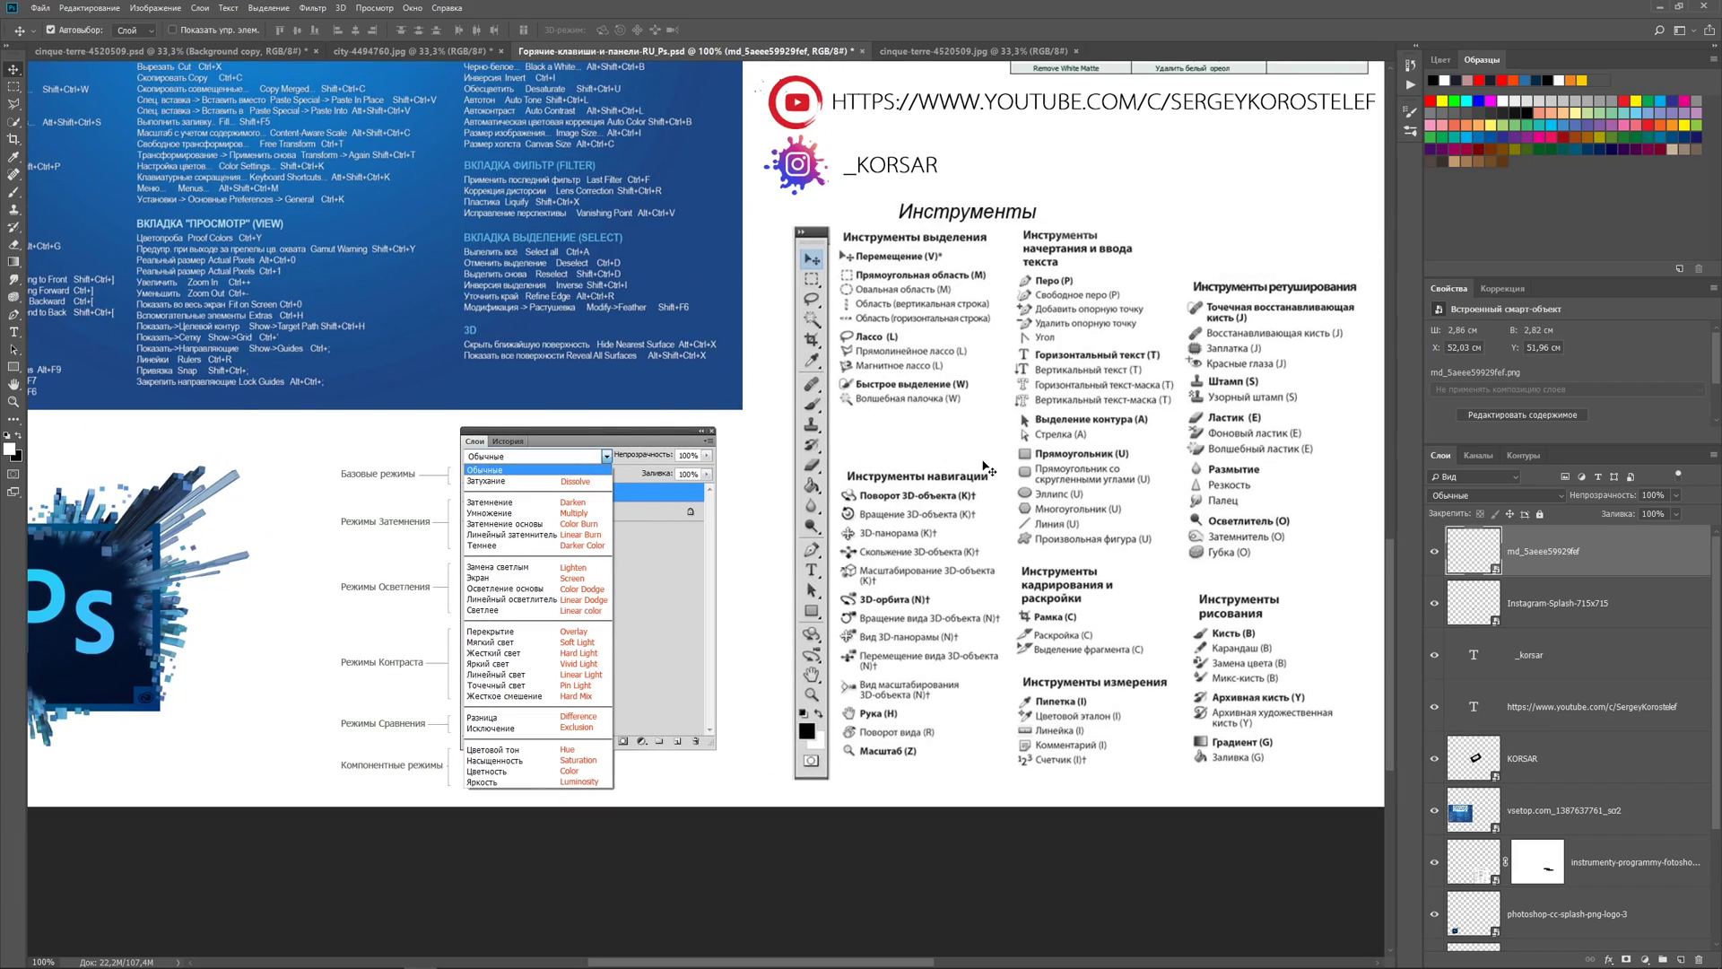
{"action": "left_click_drag", "start_coordinate": [986, 468], "coordinate": [724, 485]}
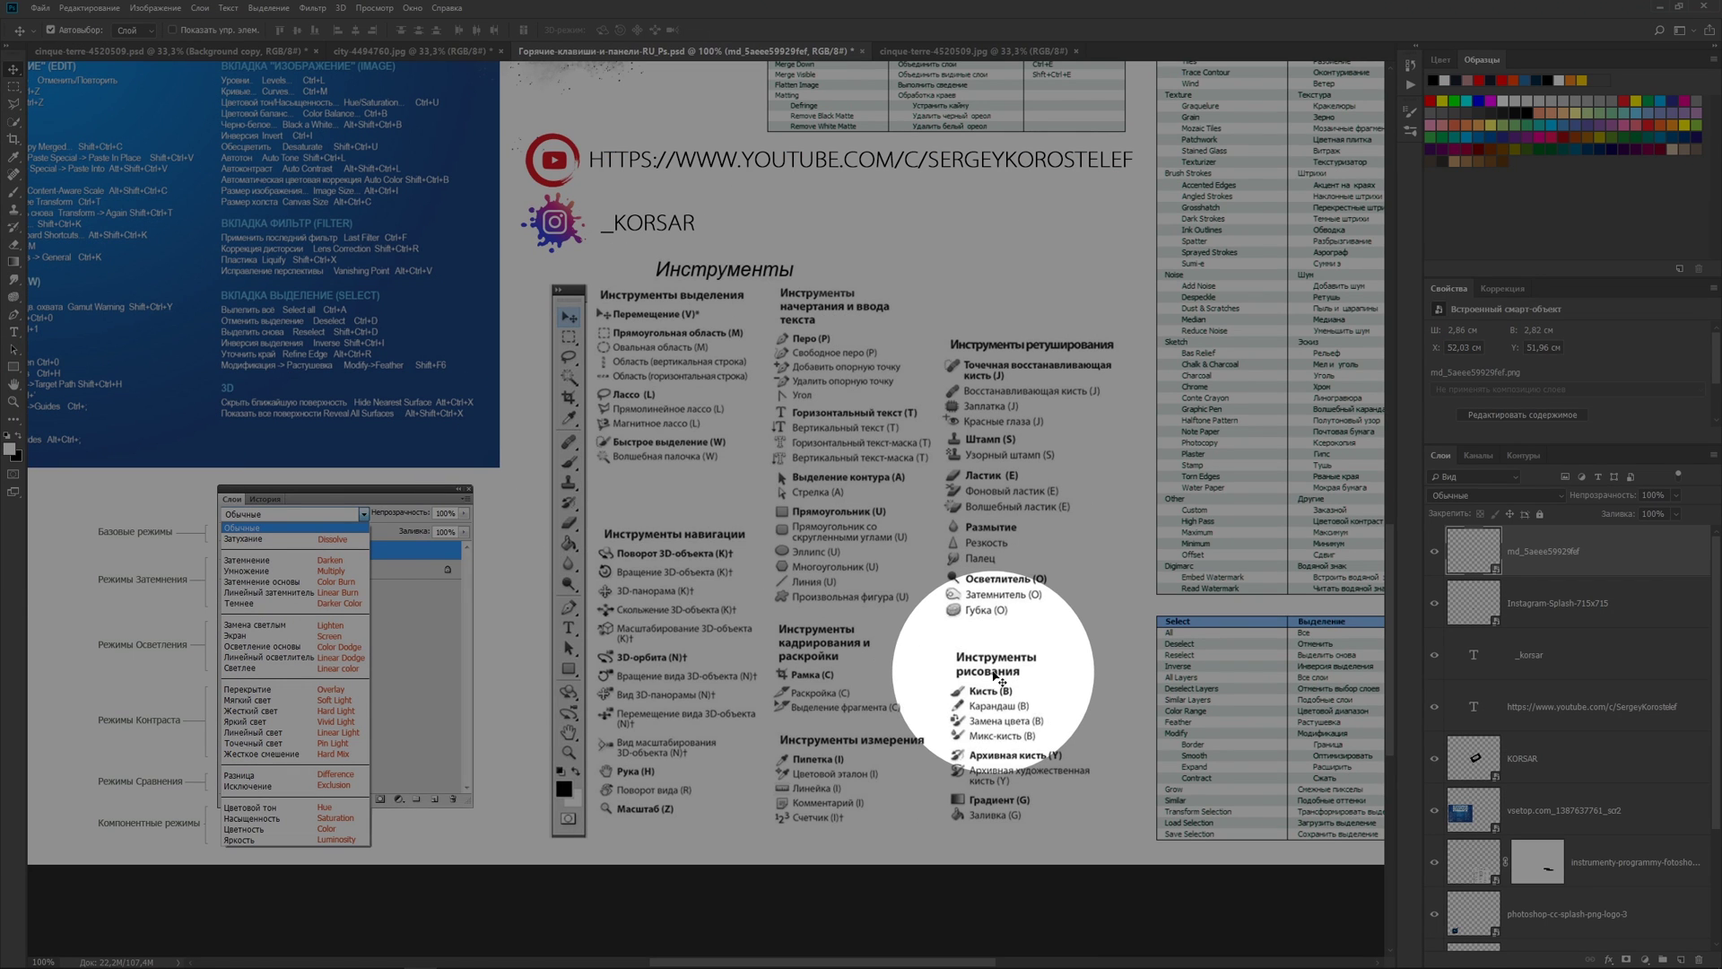
{"action": "scroll", "coordinate": [992, 627], "scroll_direction": "left", "scroll_amount": 5}
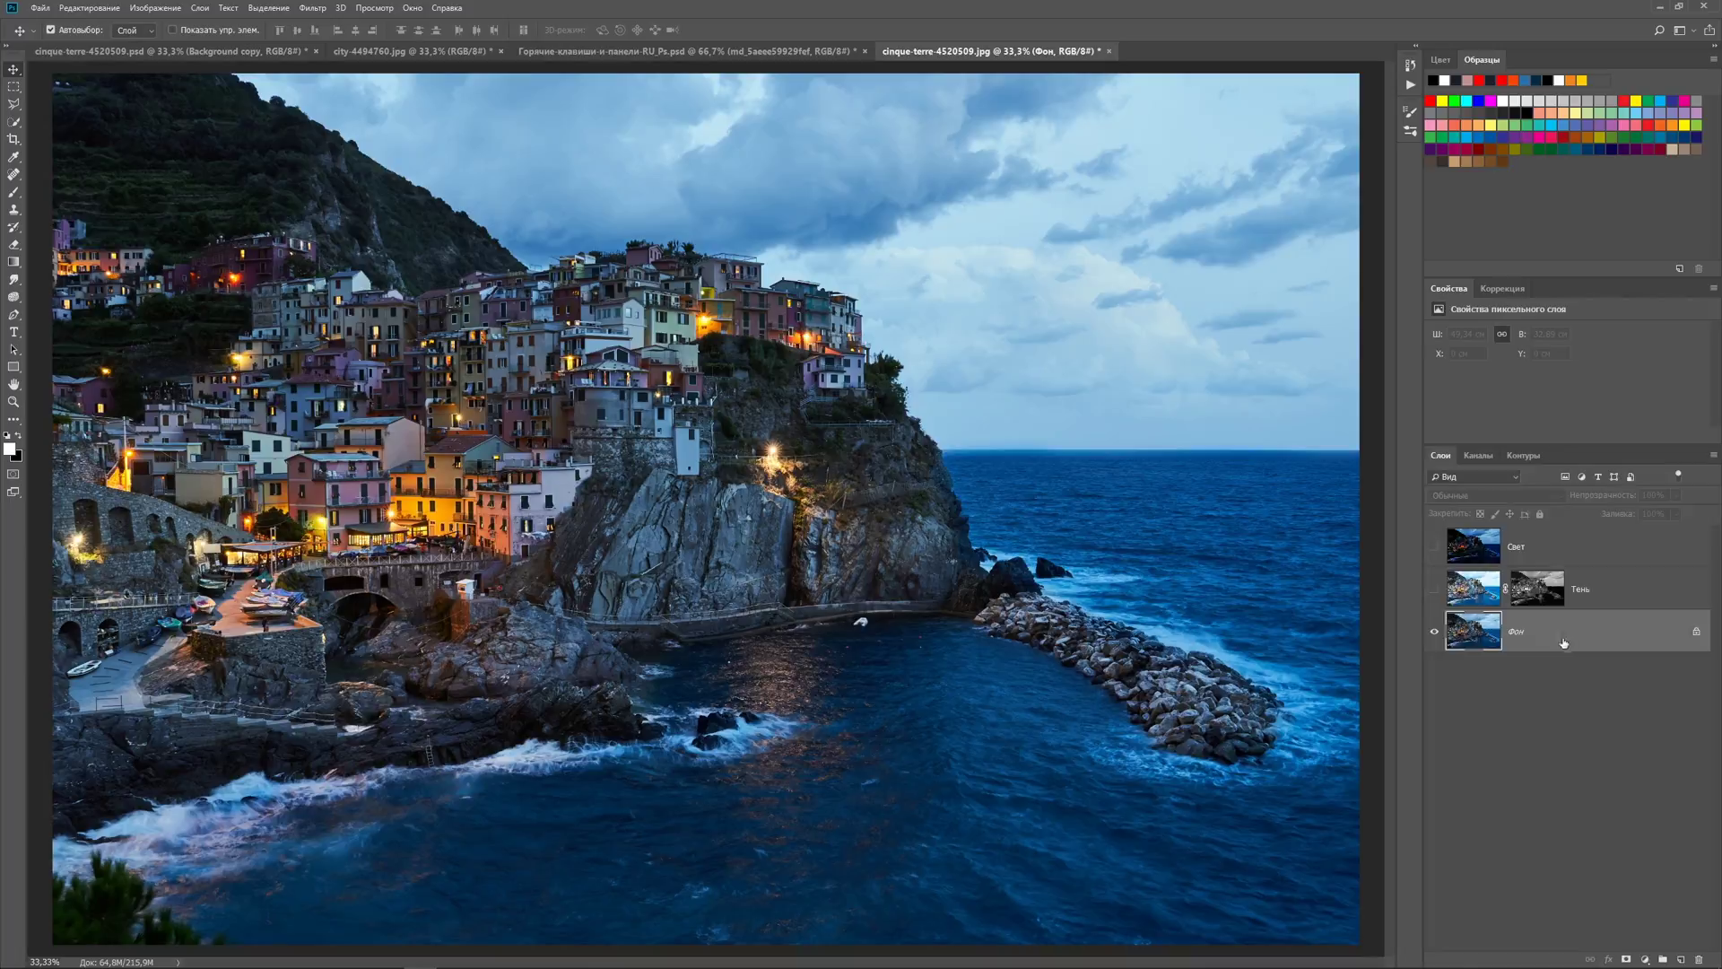
Step: Load the photo's Blue channel as a selection, then return to the RGB view with Ctrl+2
{"action": "left_click", "coordinate": [1479, 454]}
{"action": "left_click", "coordinate": [1481, 534]}
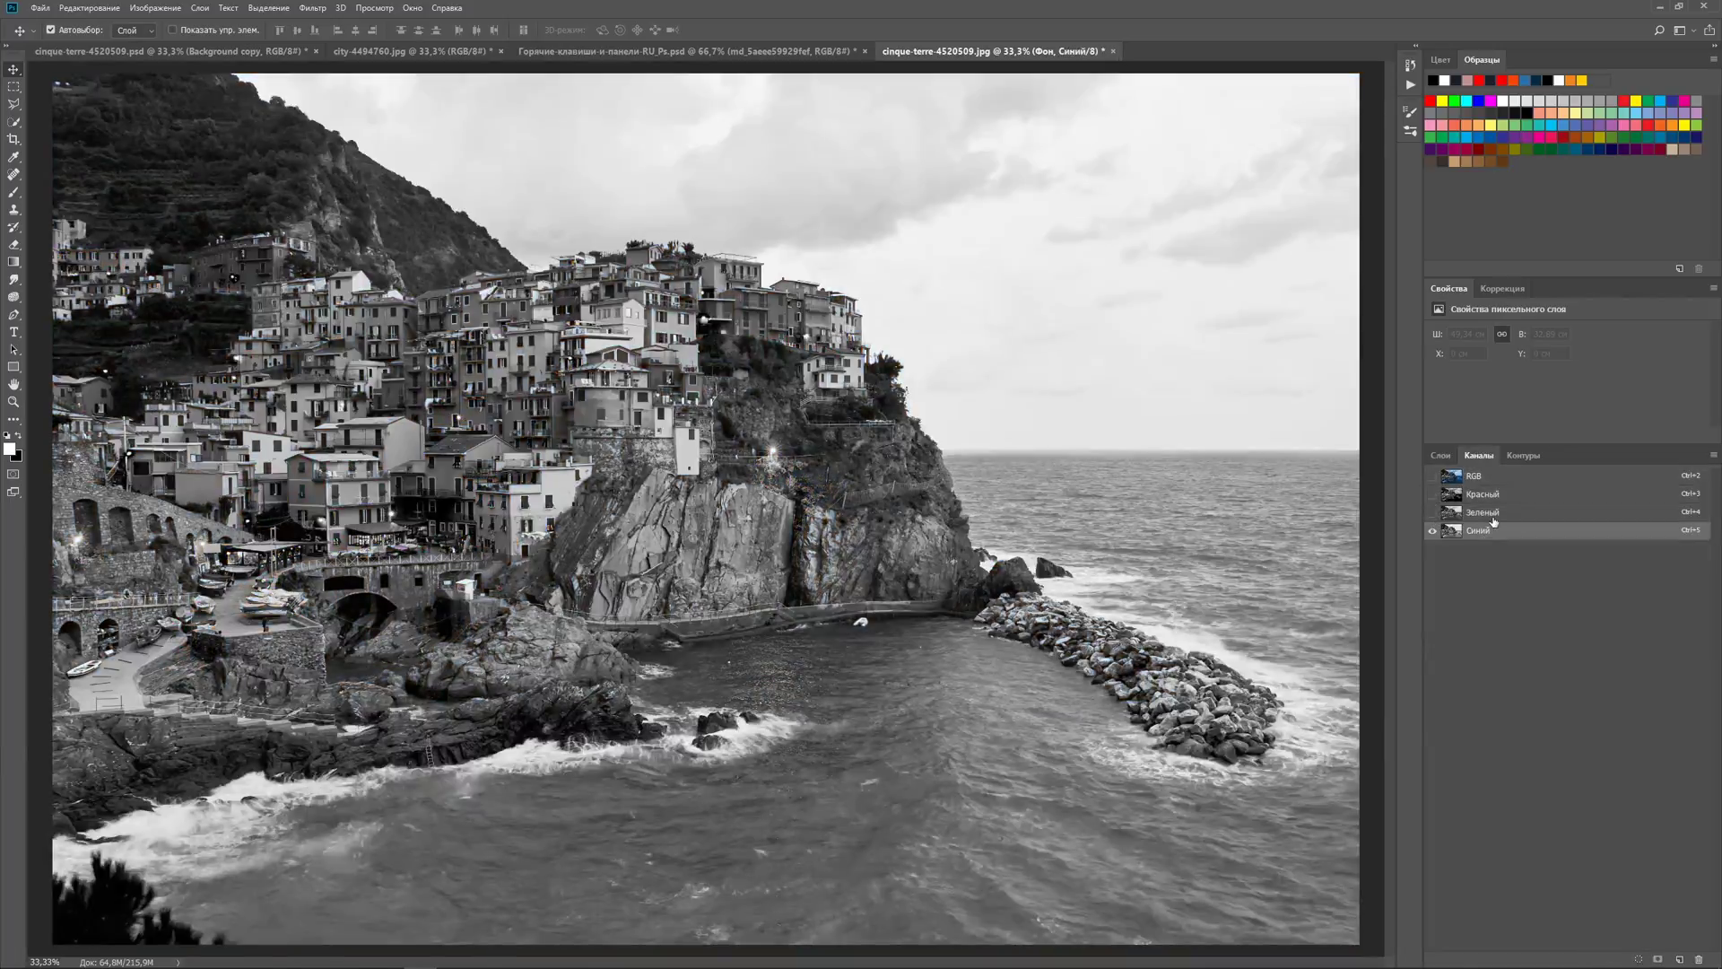
{"action": "left_click", "coordinate": [1451, 534], "text": "ctrl"}
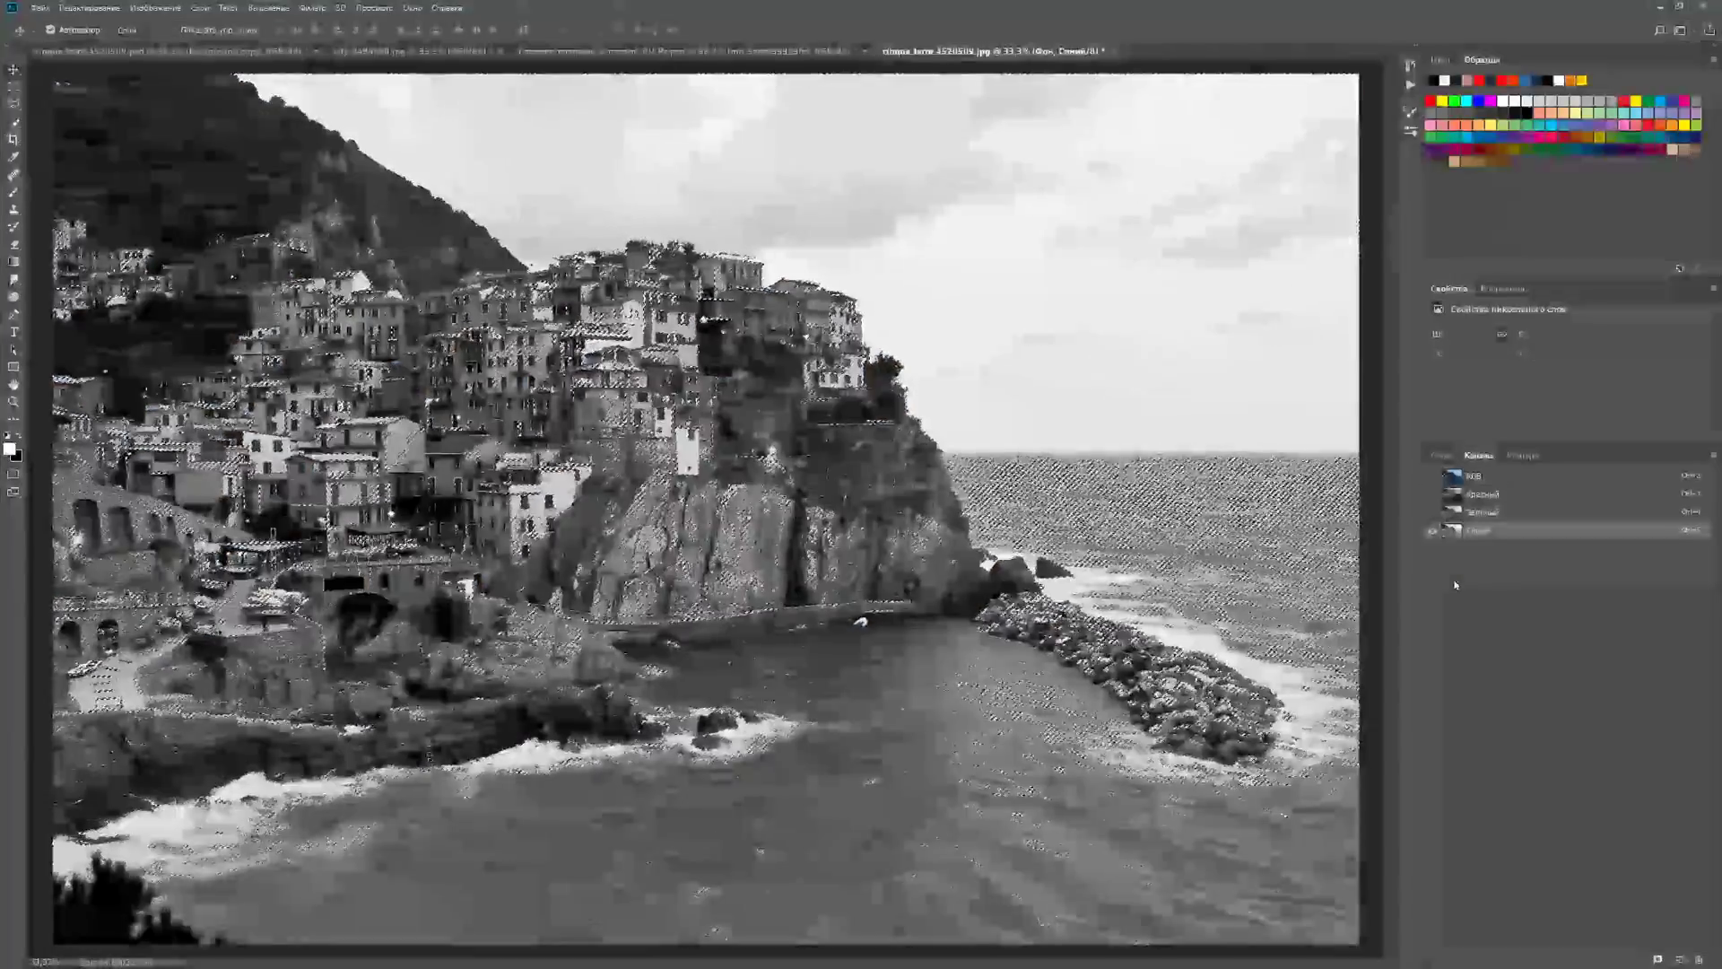
{"action": "key", "text": "ctrl+2"}
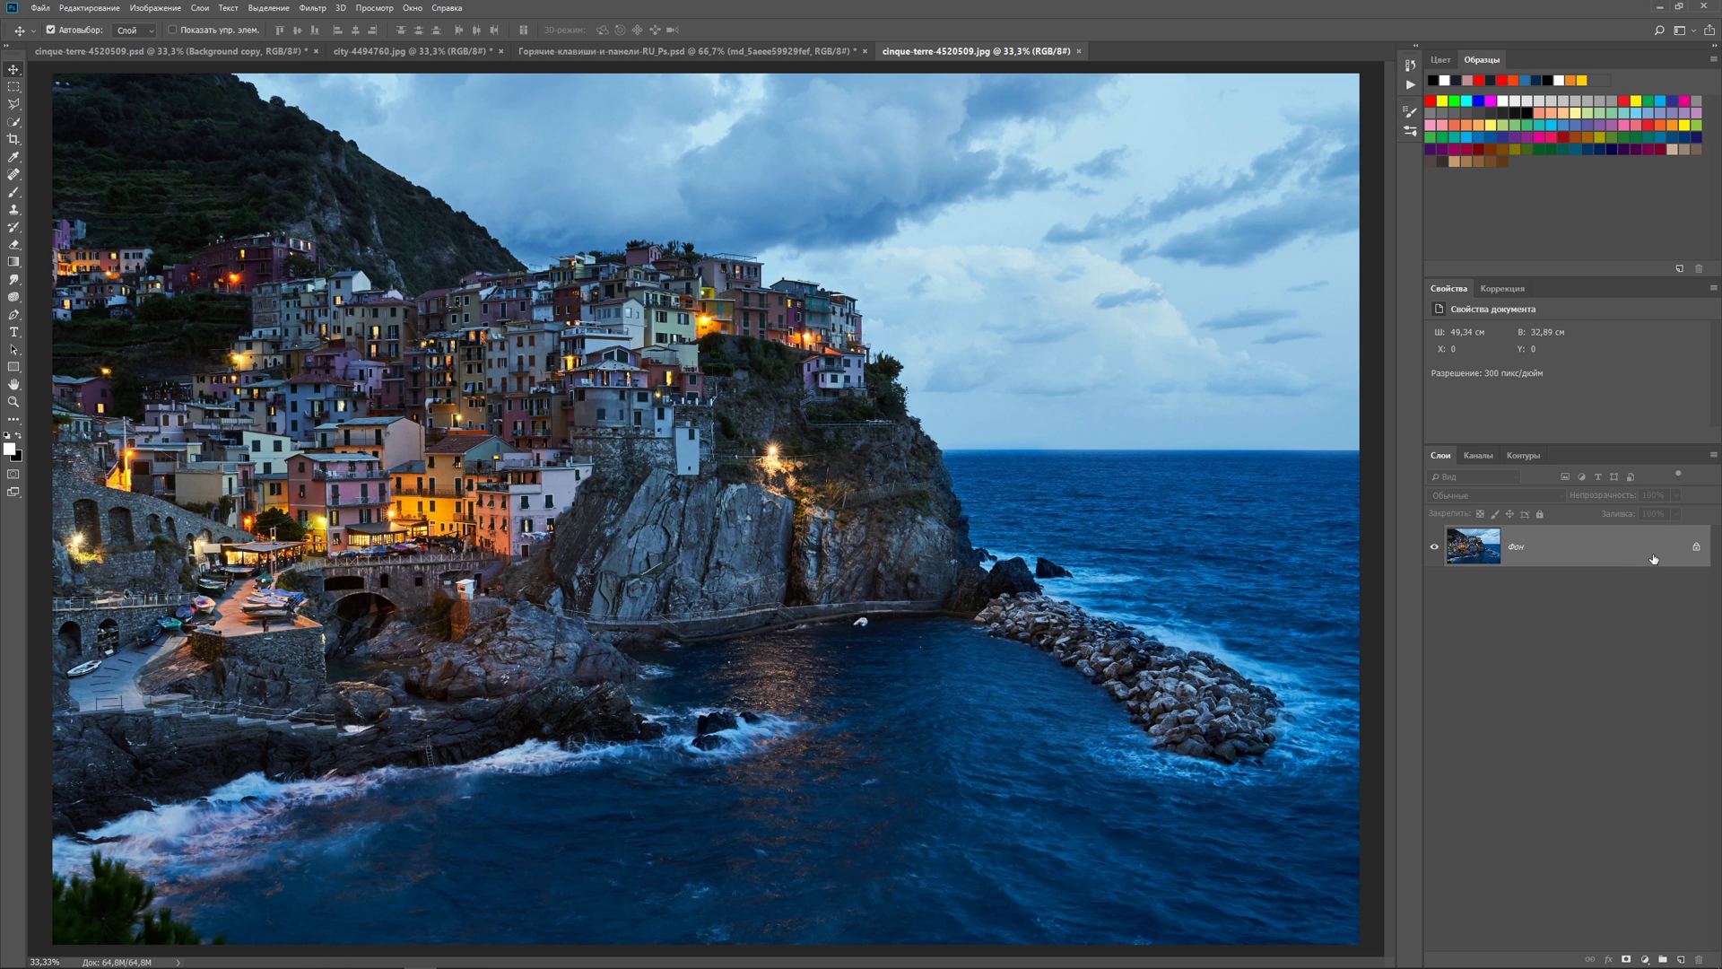
Step: Duplicate the Фон background layer and name the copy Свет
{"action": "left_click_drag", "start_coordinate": [1653, 558], "coordinate": [1684, 962]}
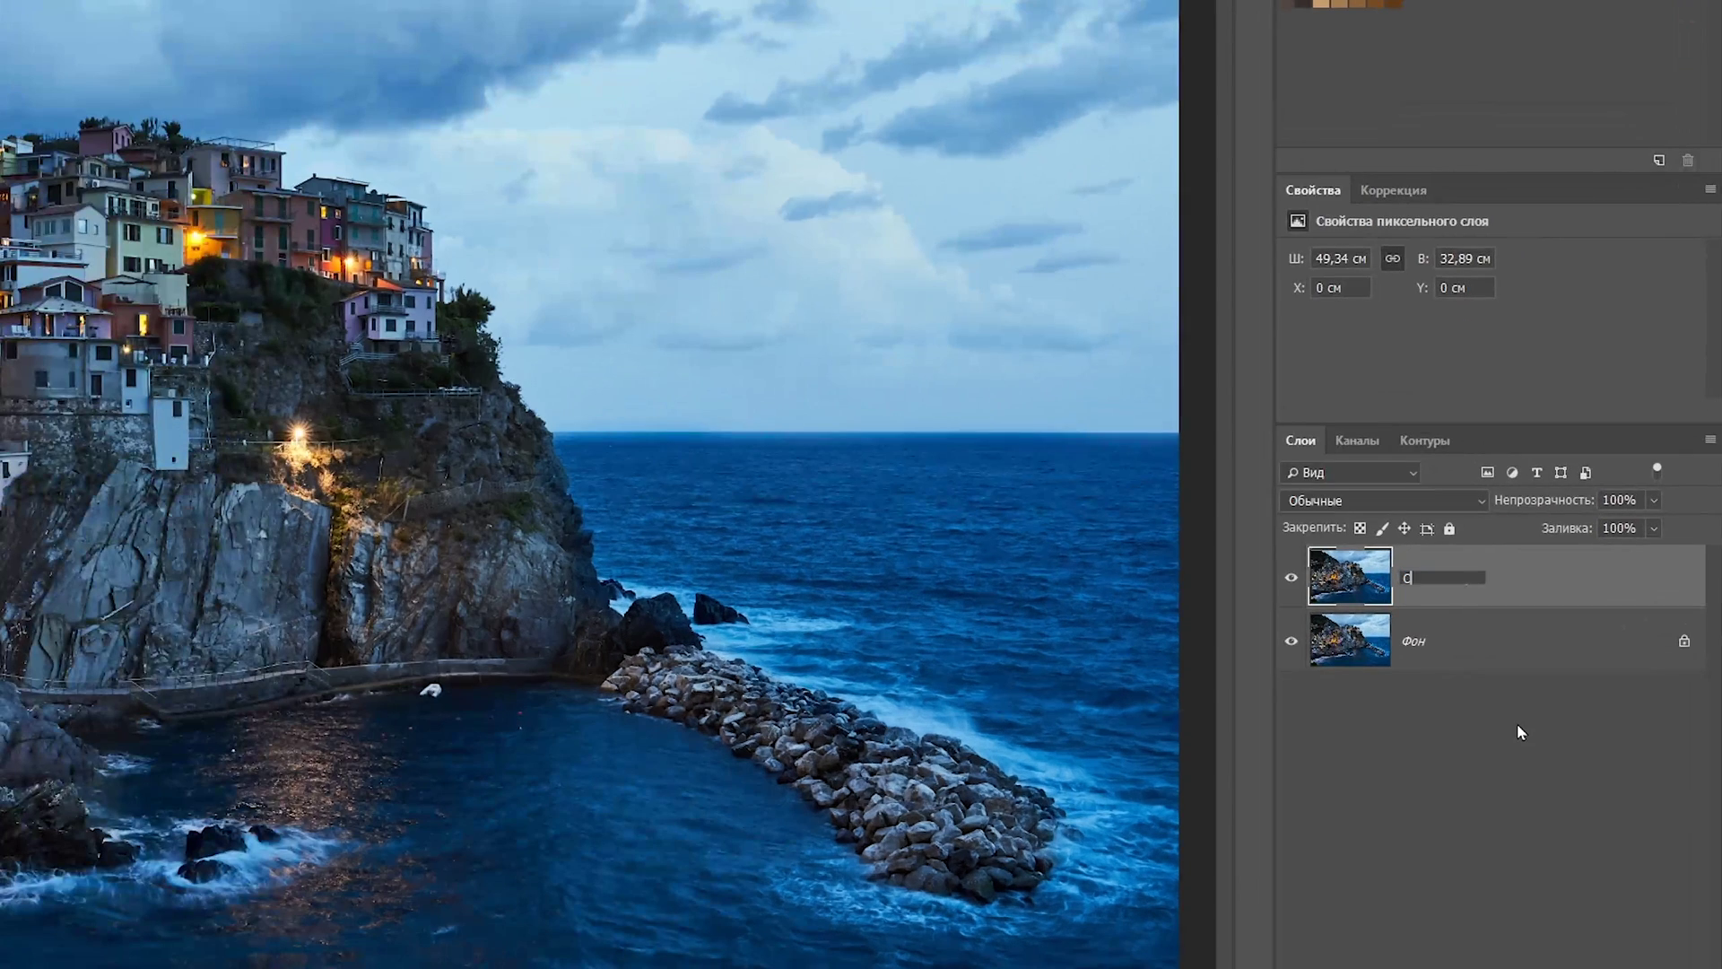
{"action": "type", "text": "Свет"}
{"action": "key", "text": "Return"}
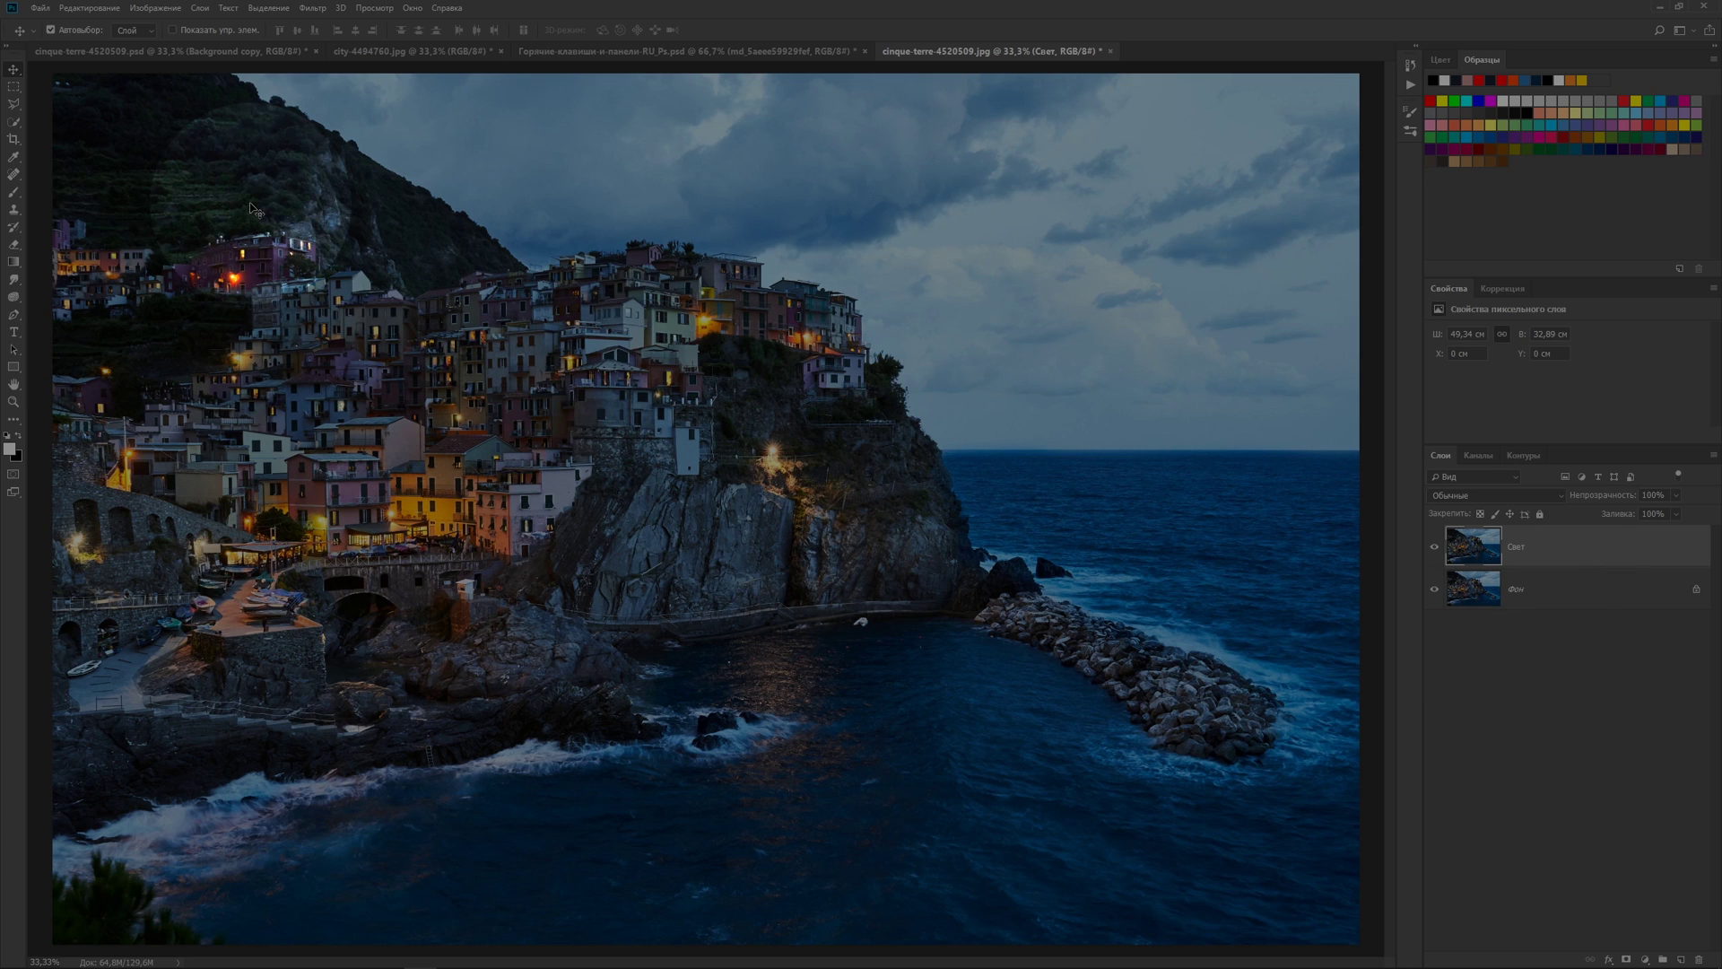
Step: Darken Свет with Apply Image in Multiply blending, then hide the layer
{"action": "left_click", "coordinate": [155, 9]}
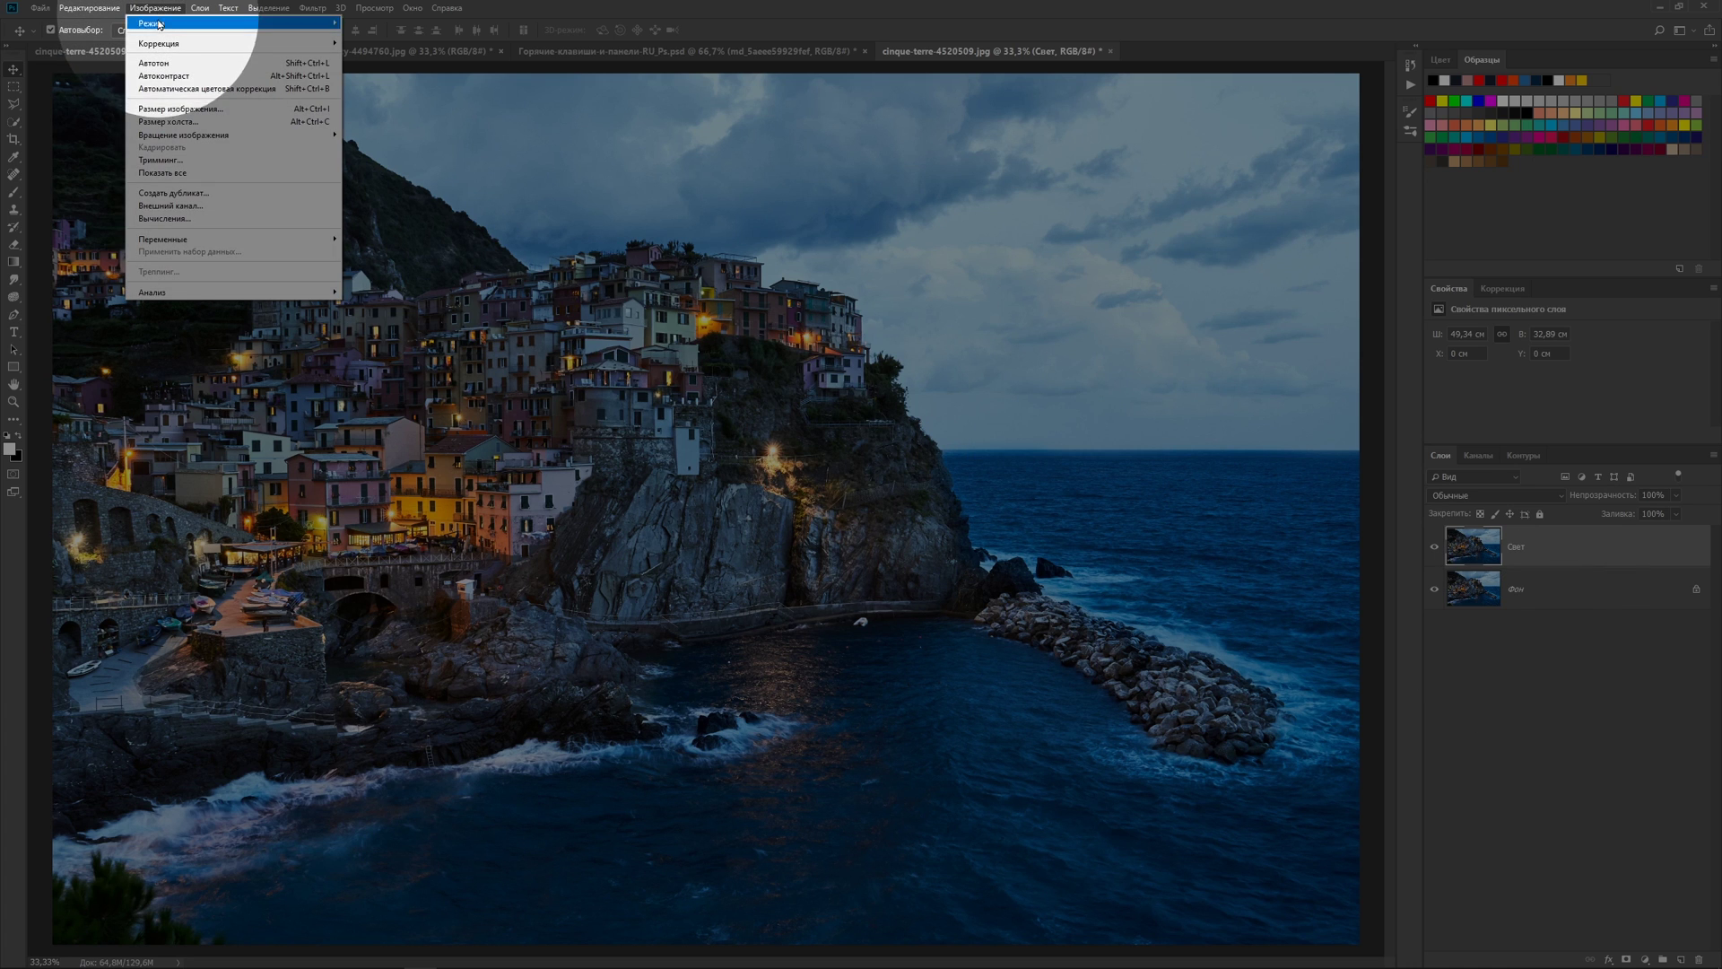
{"action": "left_click", "coordinate": [170, 206]}
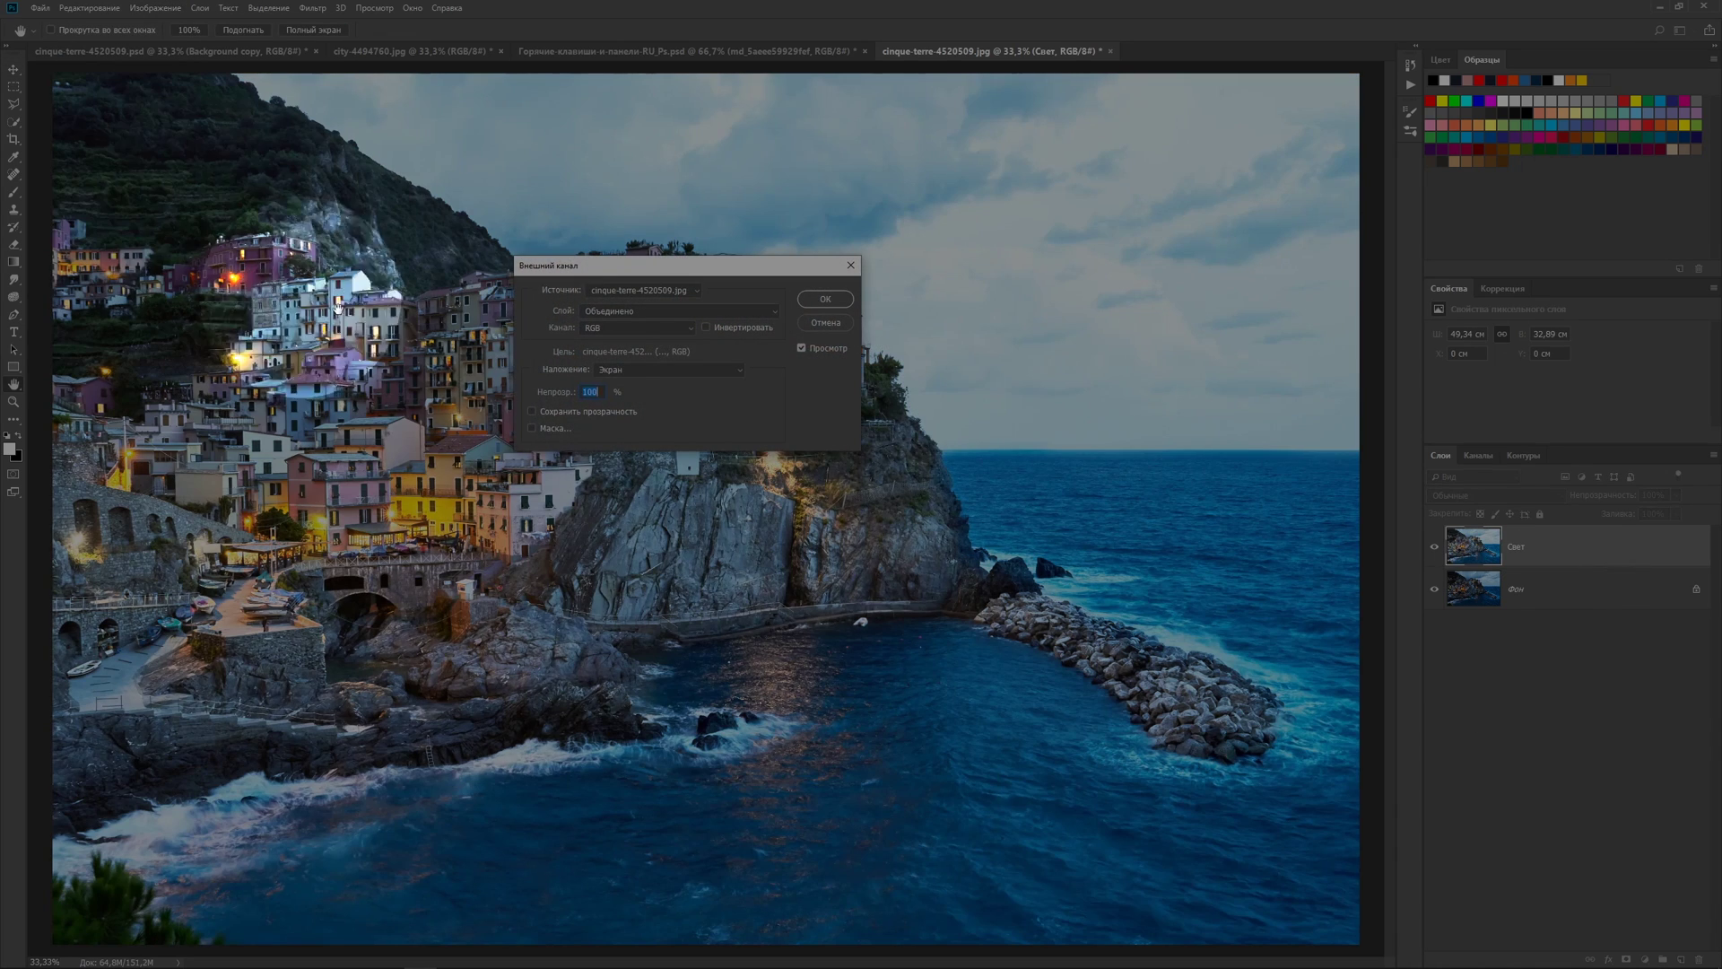
{"action": "left_click", "coordinate": [740, 375]}
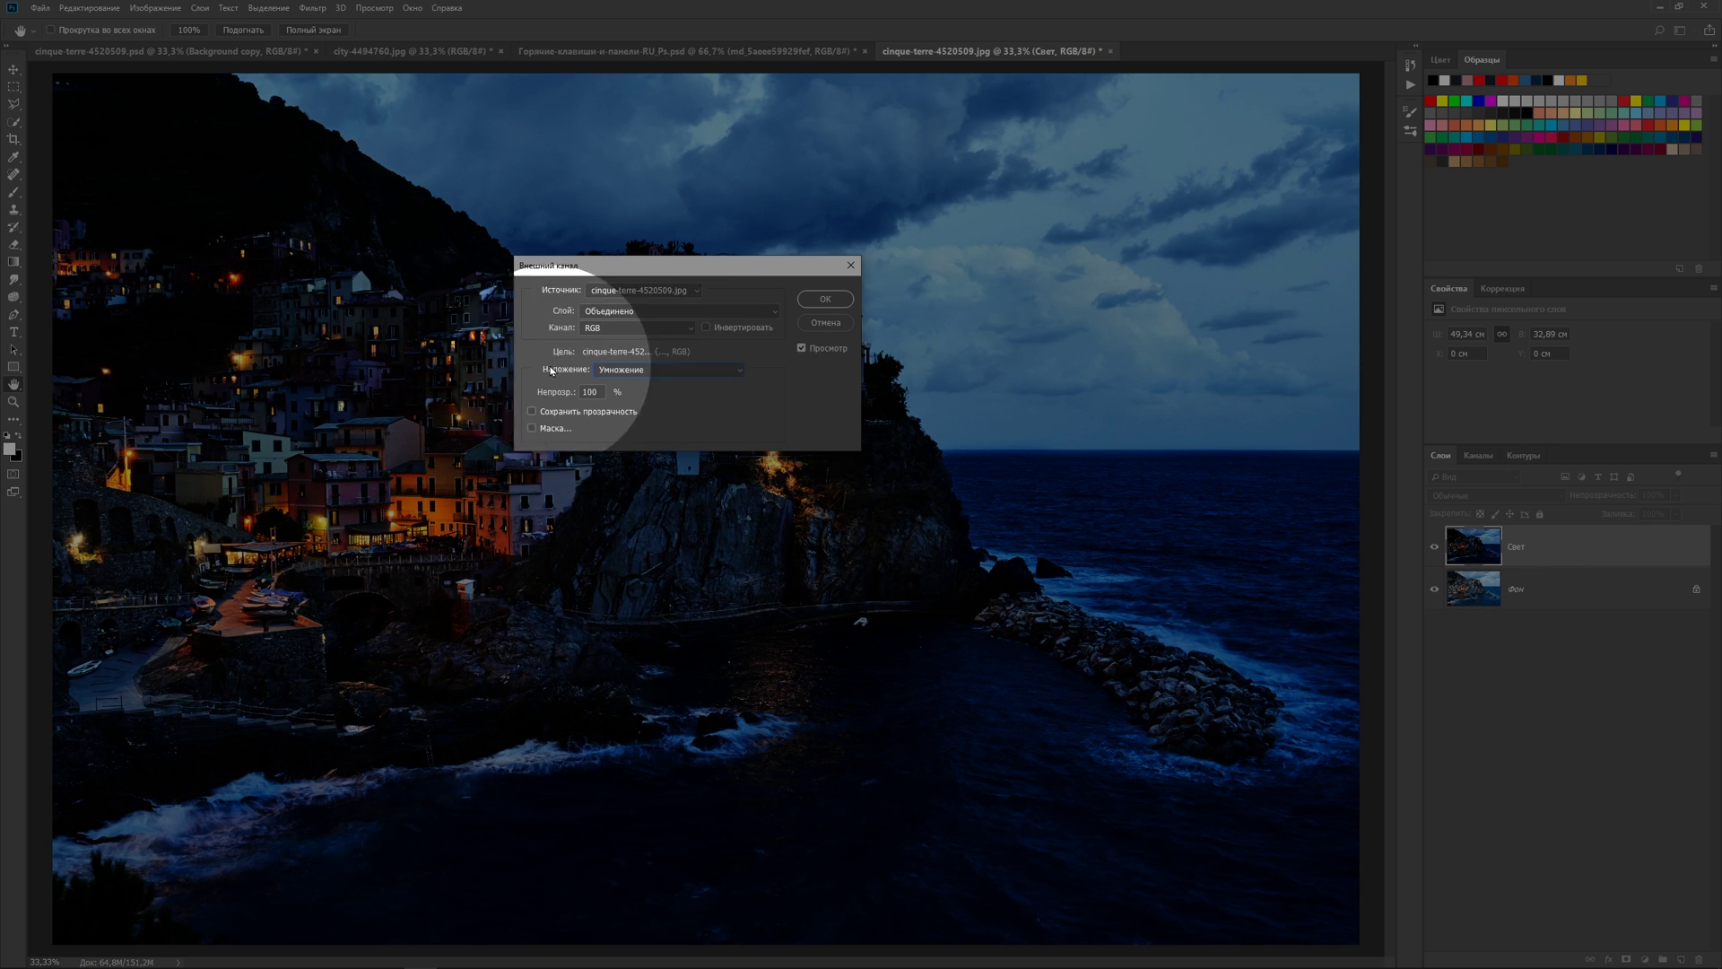
{"action": "left_click", "coordinate": [829, 299]}
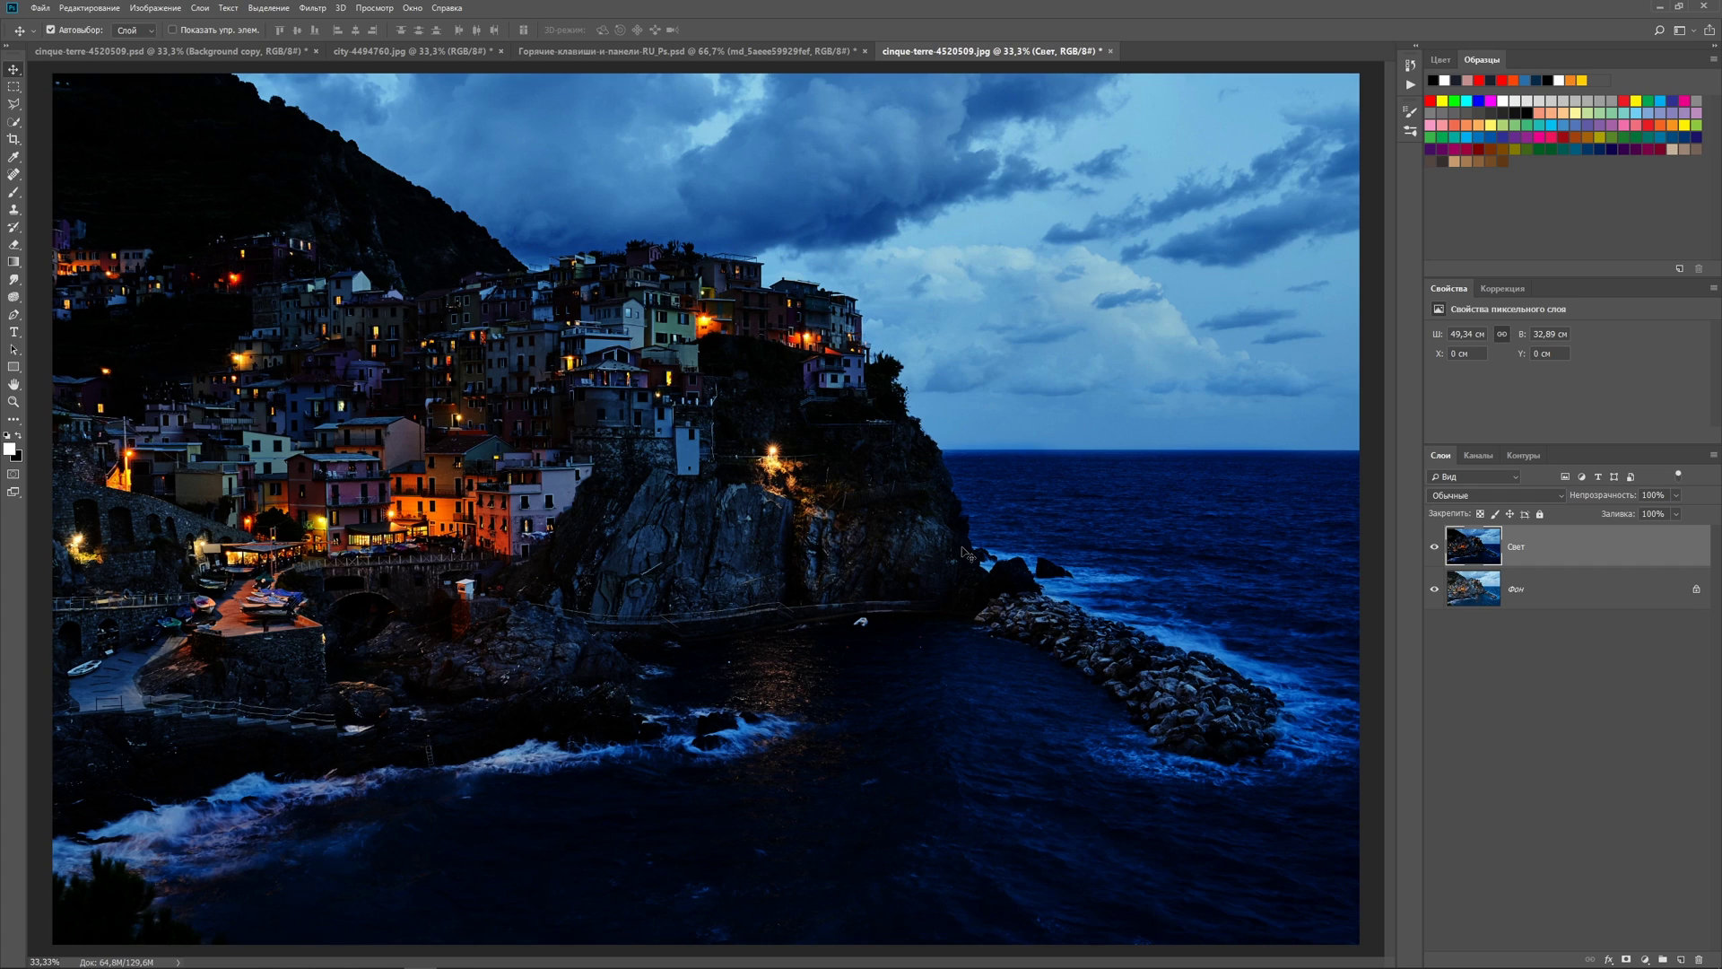
{"action": "left_click", "coordinate": [1434, 548]}
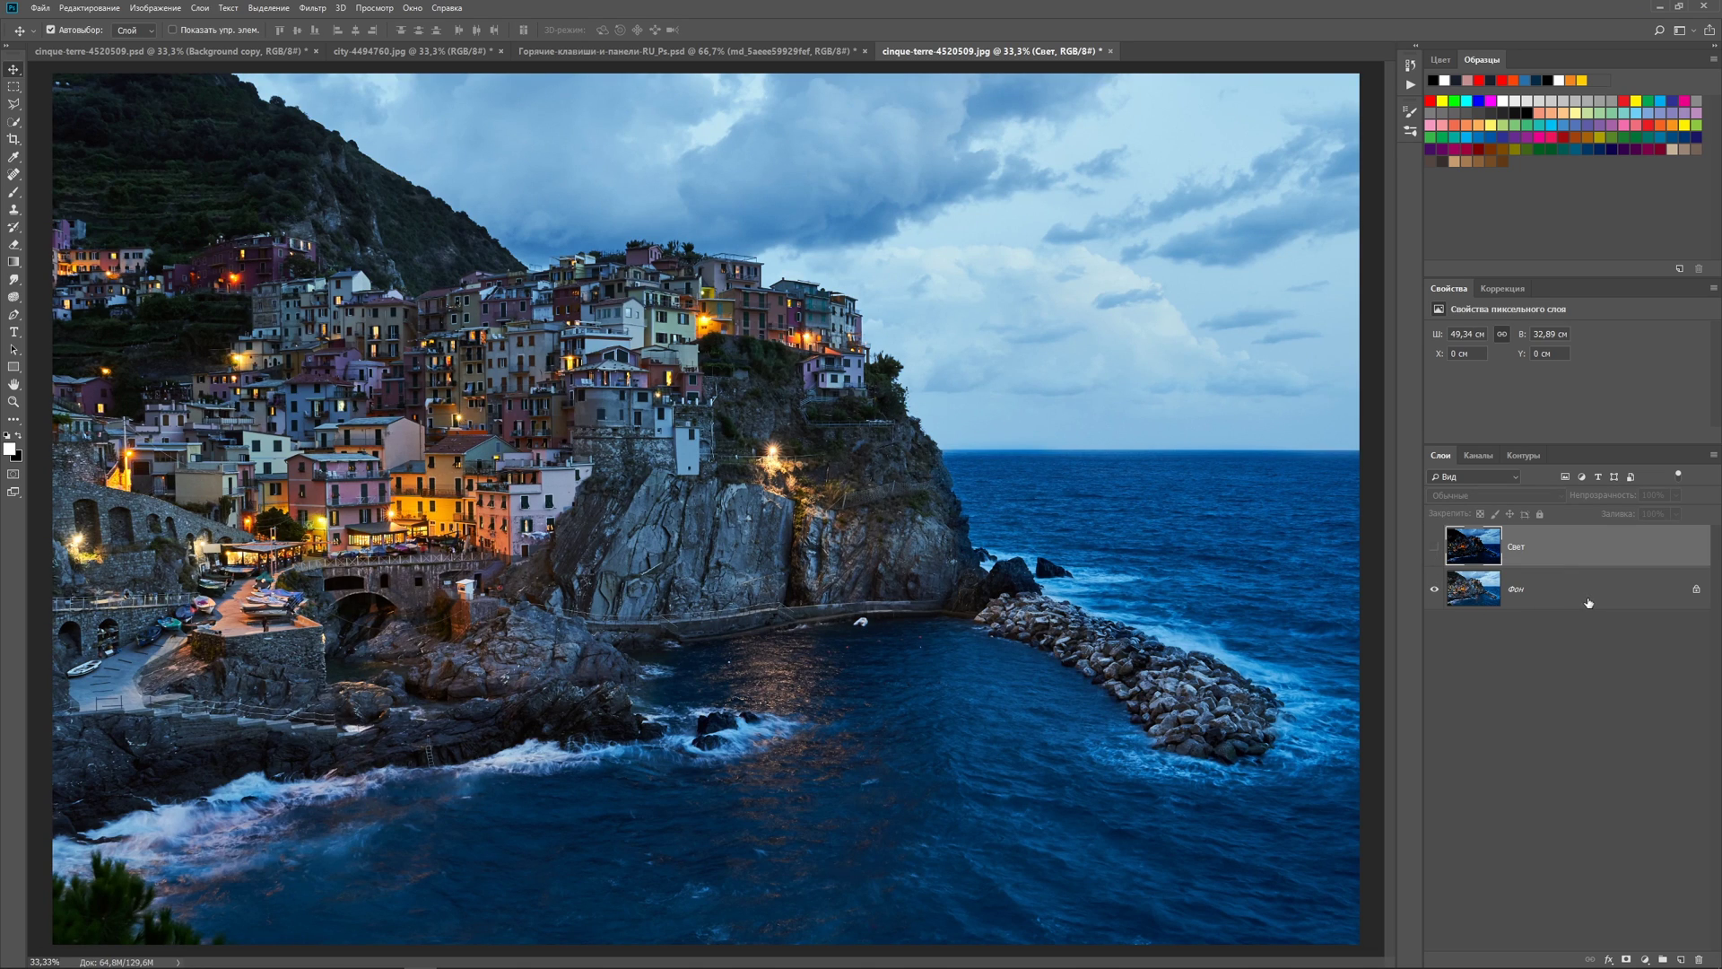
Step: Duplicate the Фон background layer again and rename the copy Тень
{"action": "left_click_drag", "start_coordinate": [1602, 601], "coordinate": [1678, 956]}
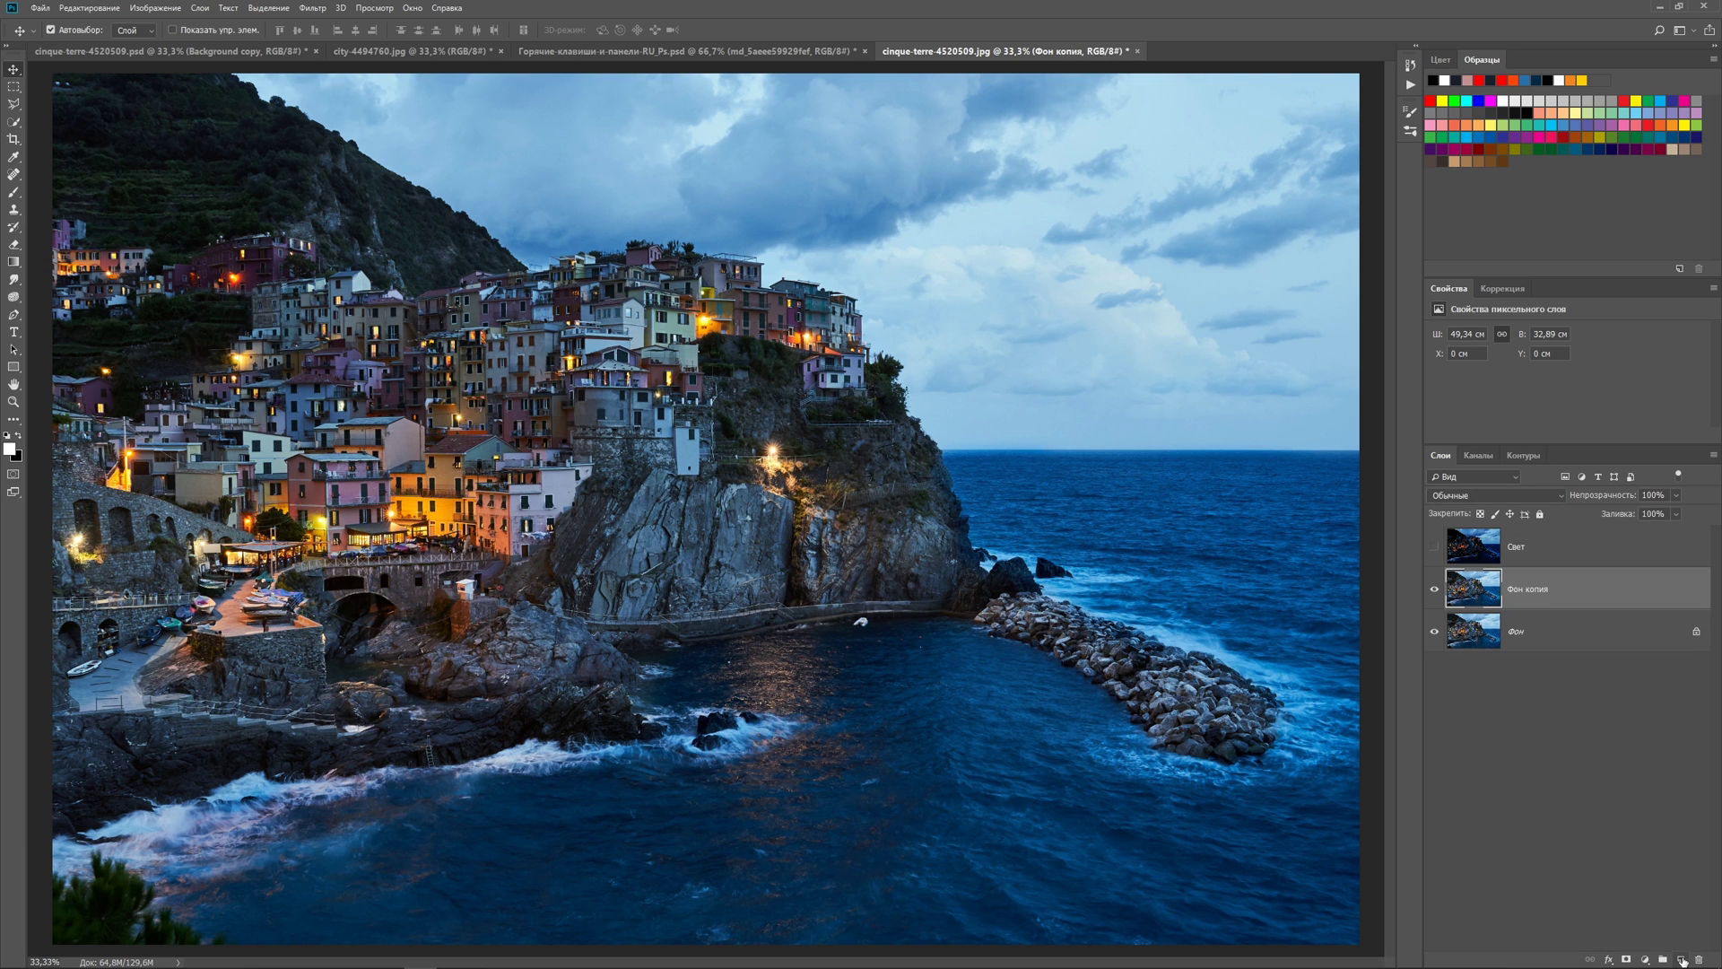
{"action": "double_click", "coordinate": [1529, 590]}
{"action": "type", "text": "Т"}
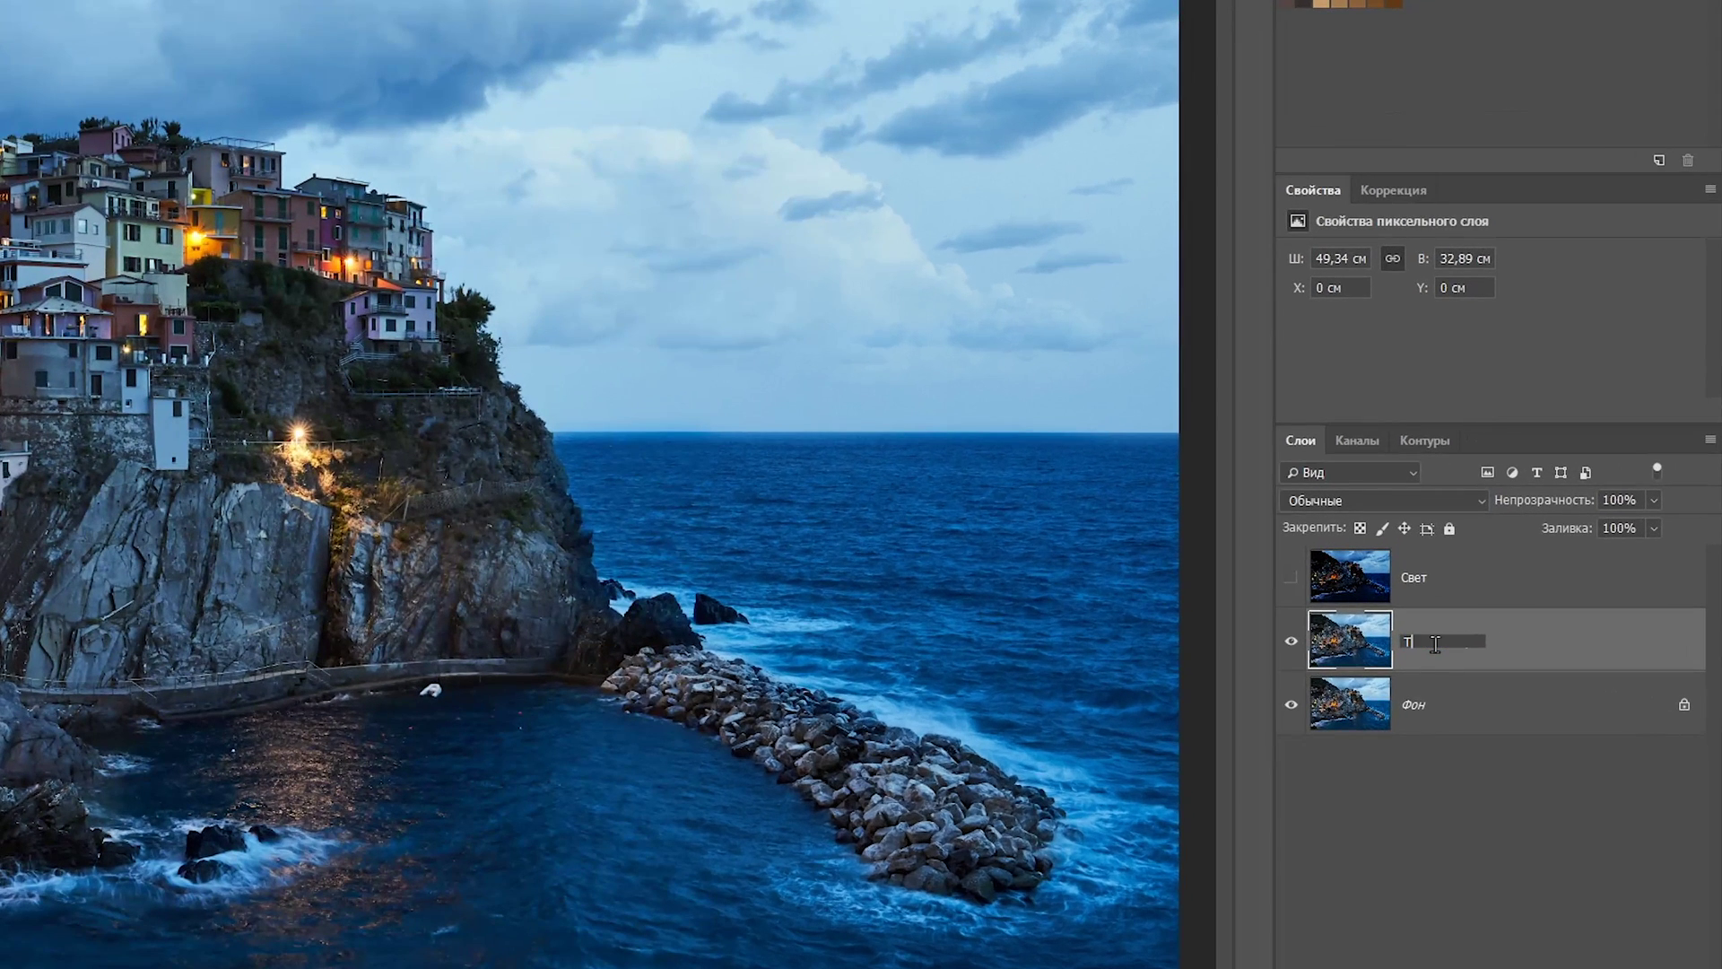
{"action": "type", "text": "ень"}
{"action": "key", "text": "Return"}
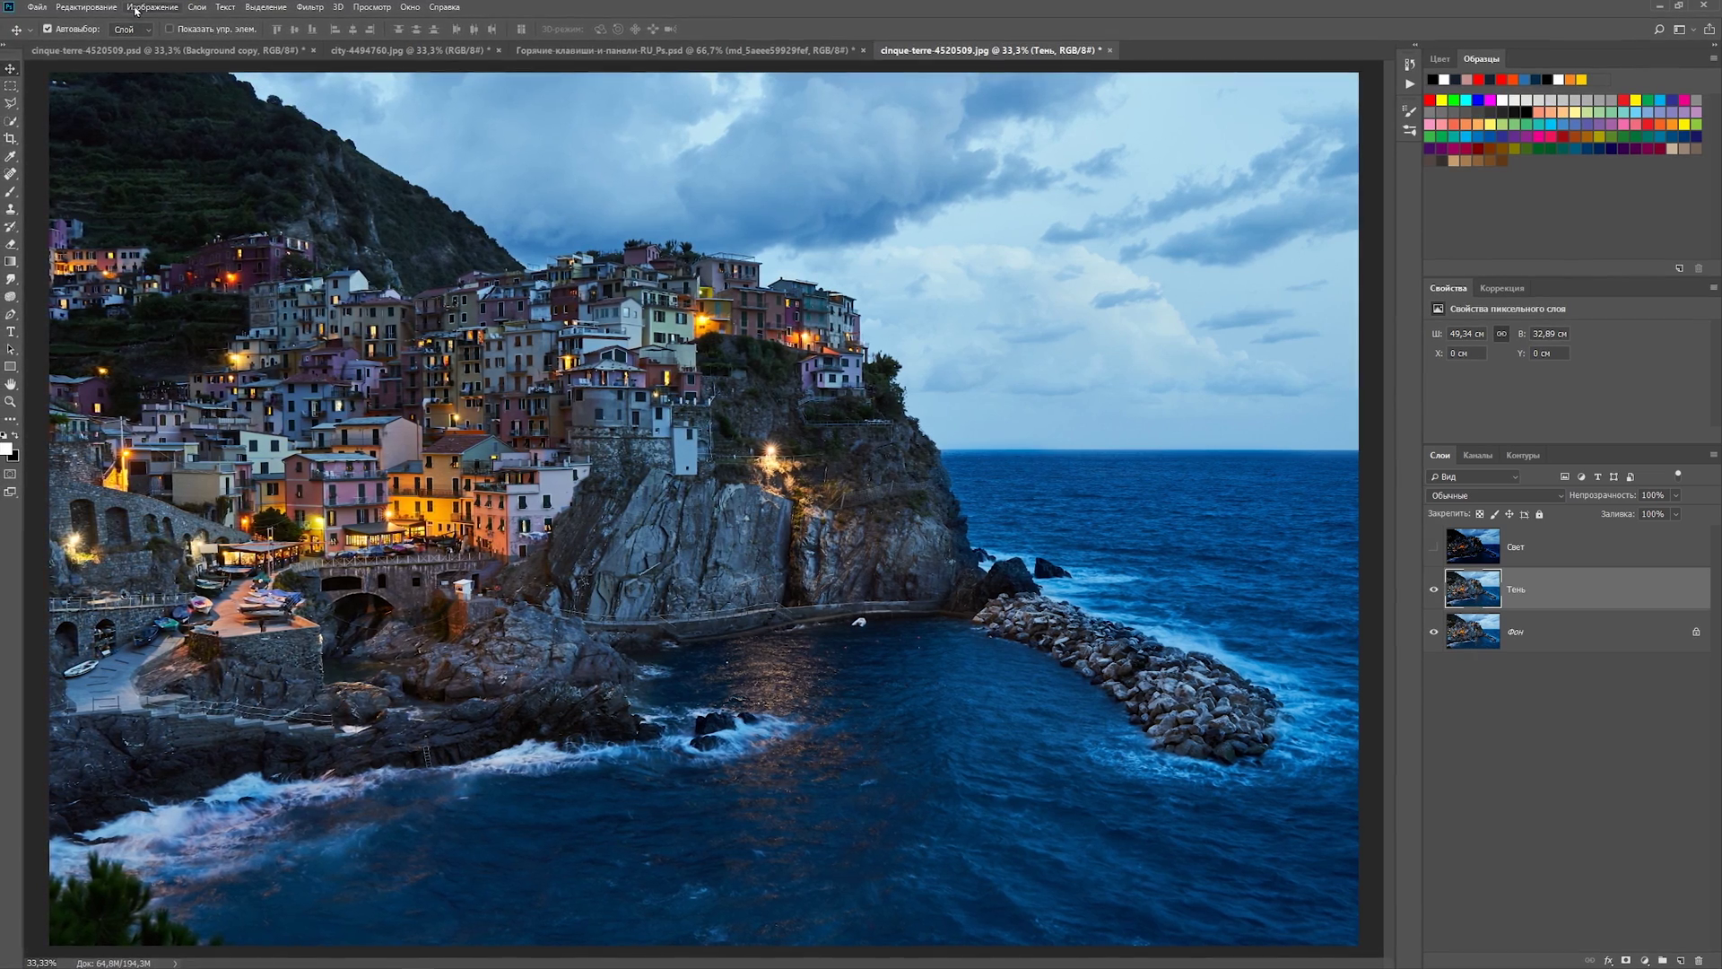
Step: Brighten Тень with Apply Image using Screen blending
{"action": "left_click", "coordinate": [155, 8]}
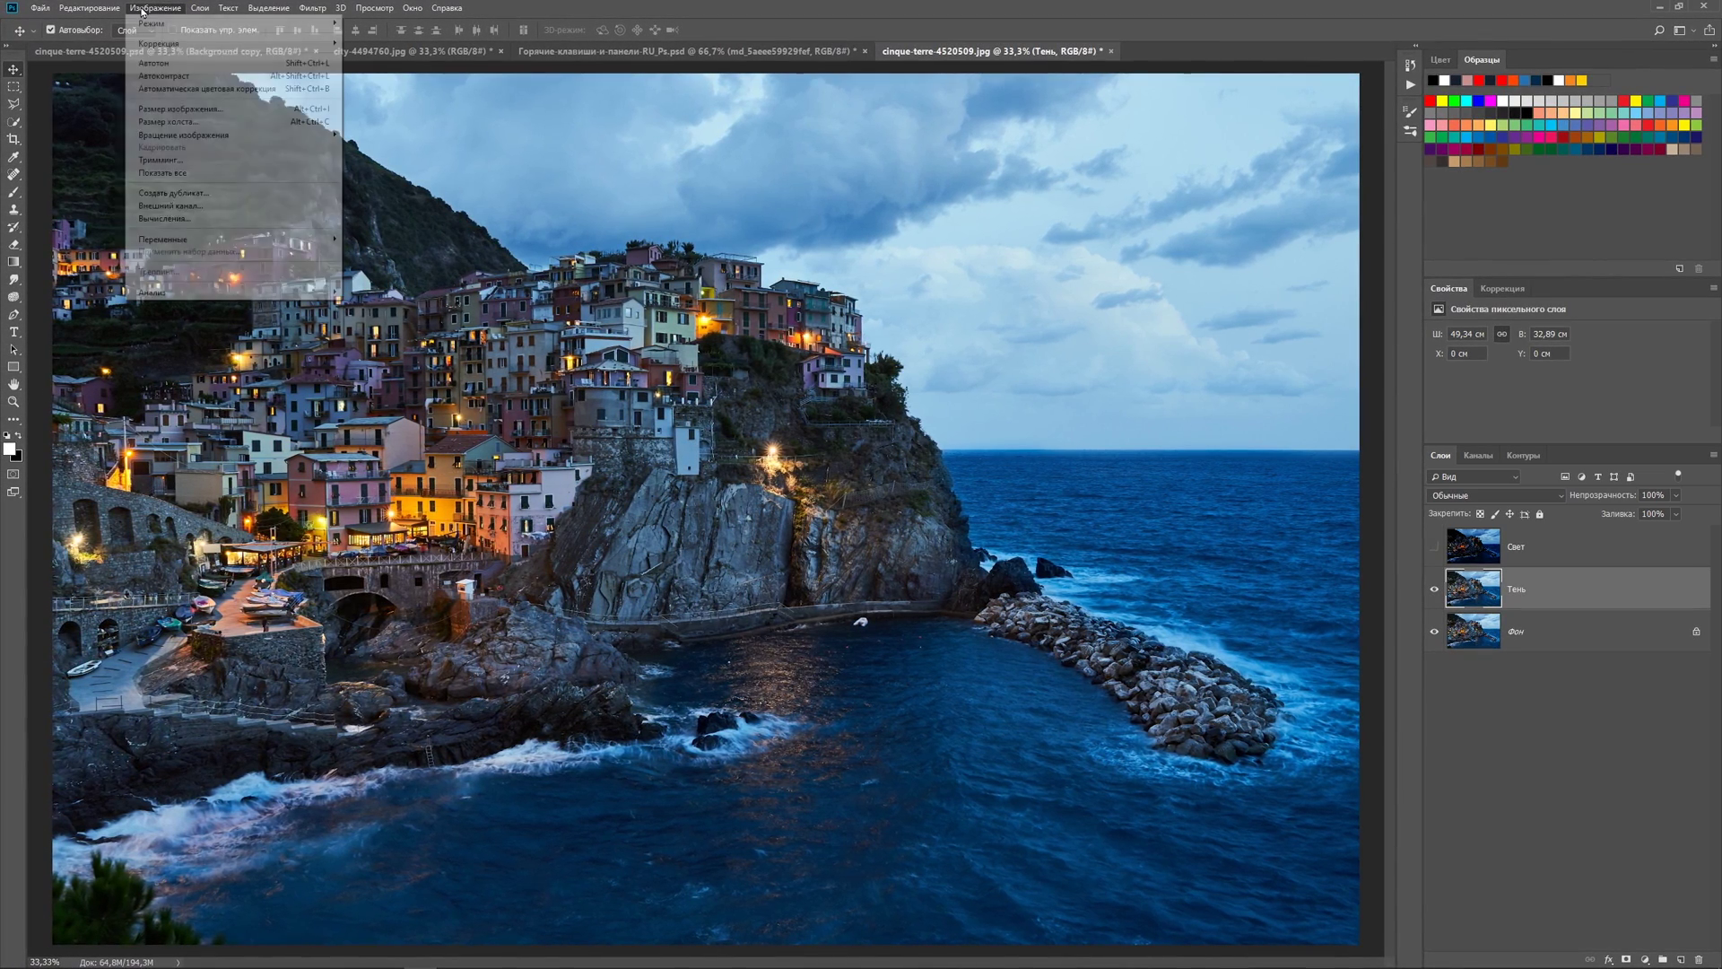
{"action": "left_click", "coordinate": [170, 205]}
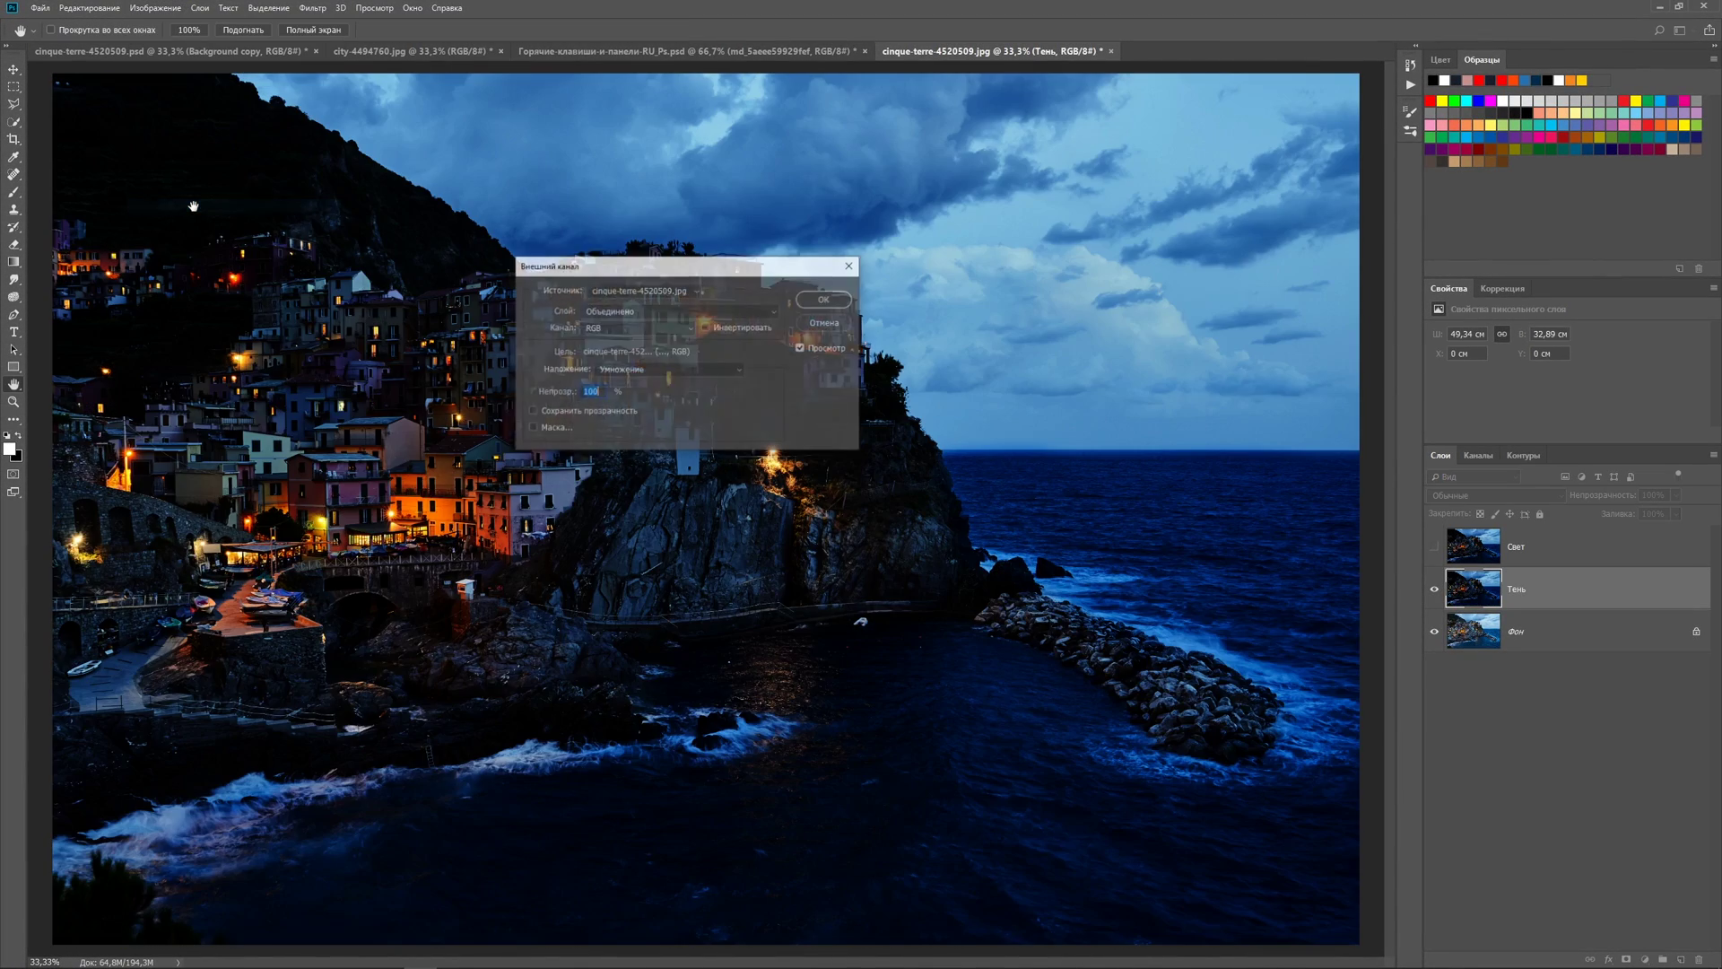
{"action": "left_click", "coordinate": [739, 370]}
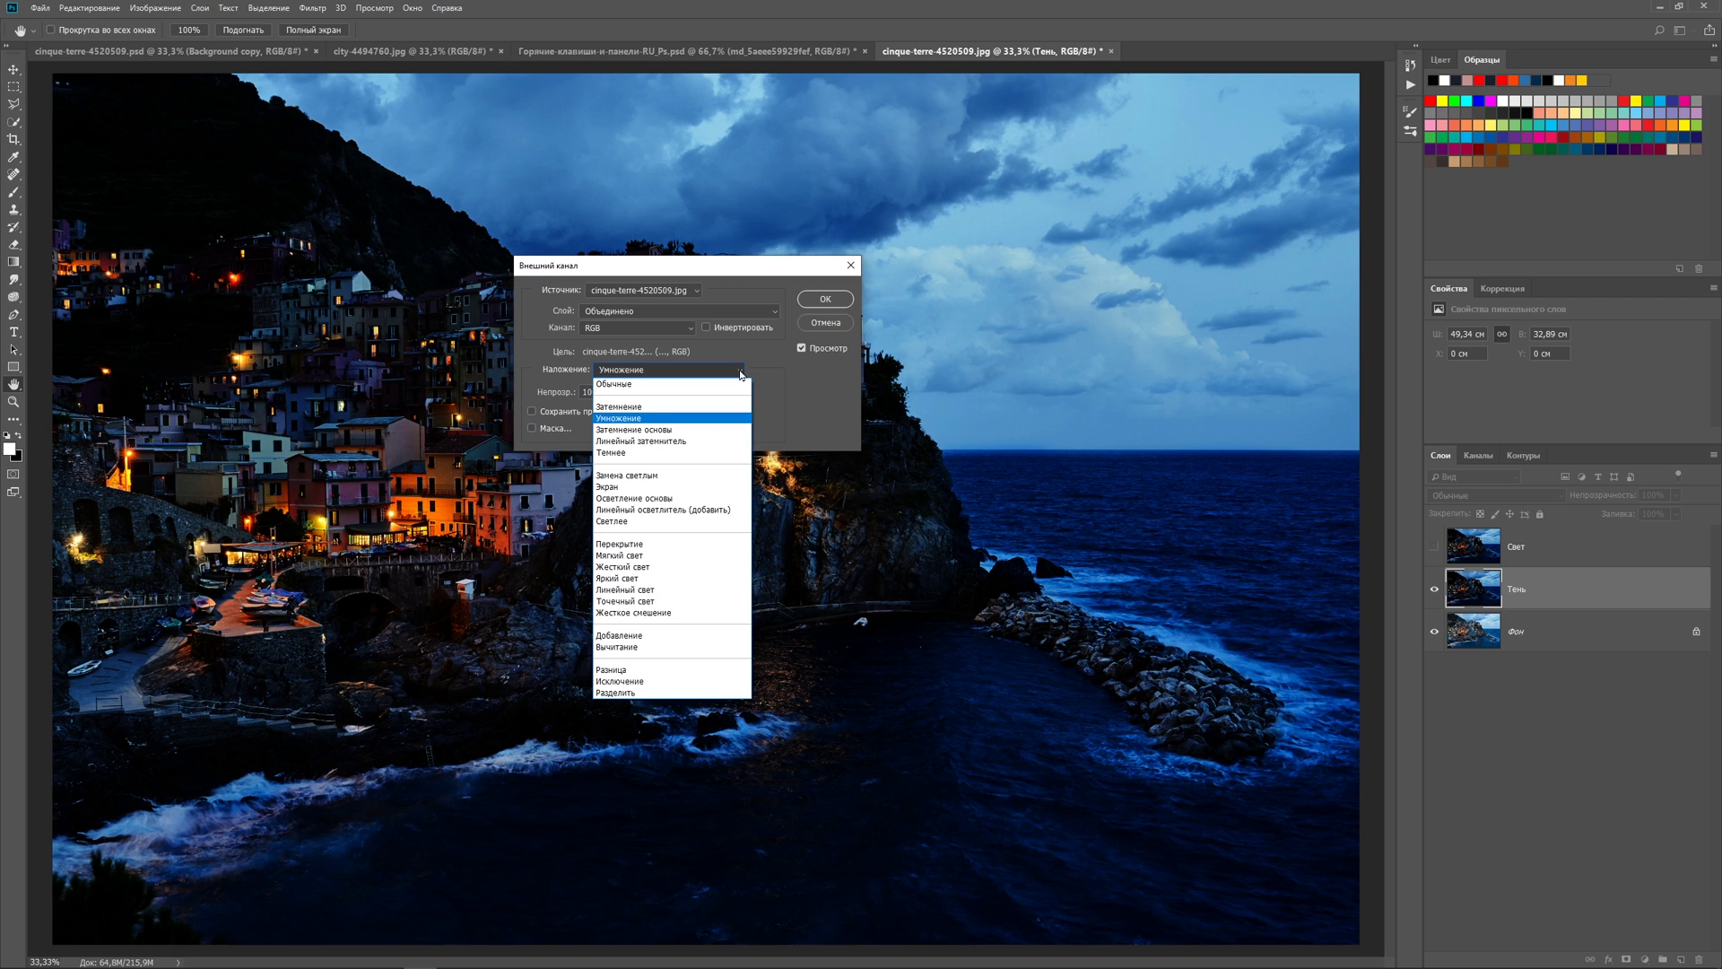
{"action": "left_click", "coordinate": [672, 488]}
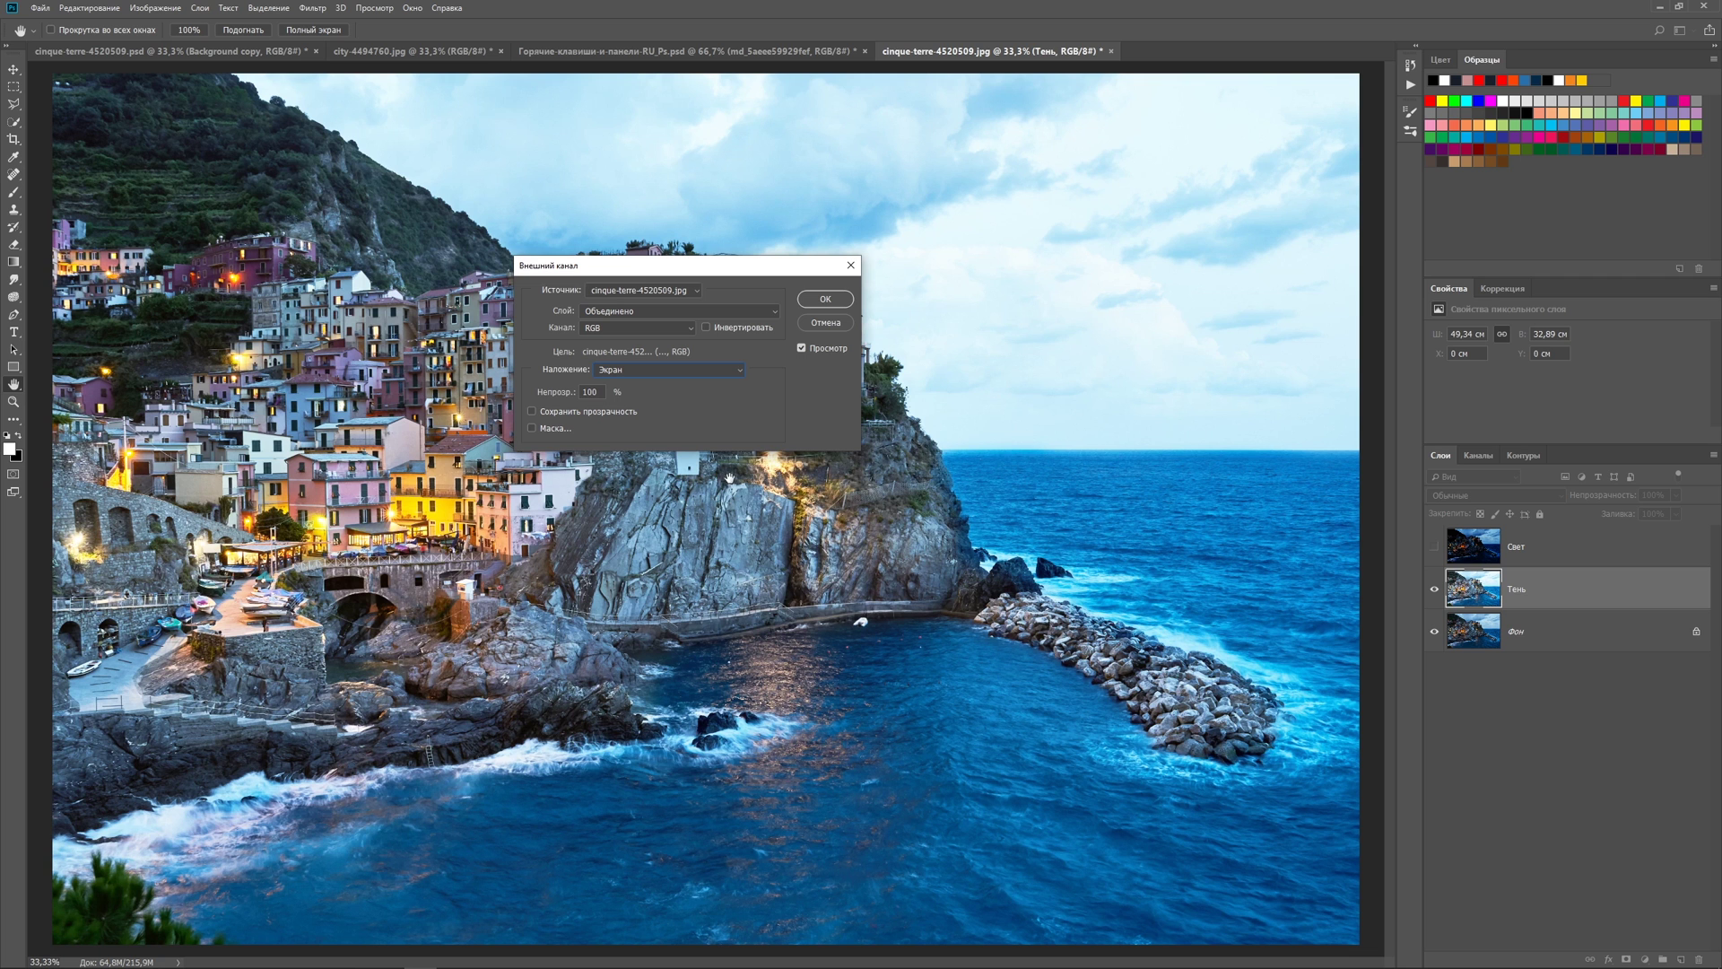
{"action": "left_click", "coordinate": [825, 298]}
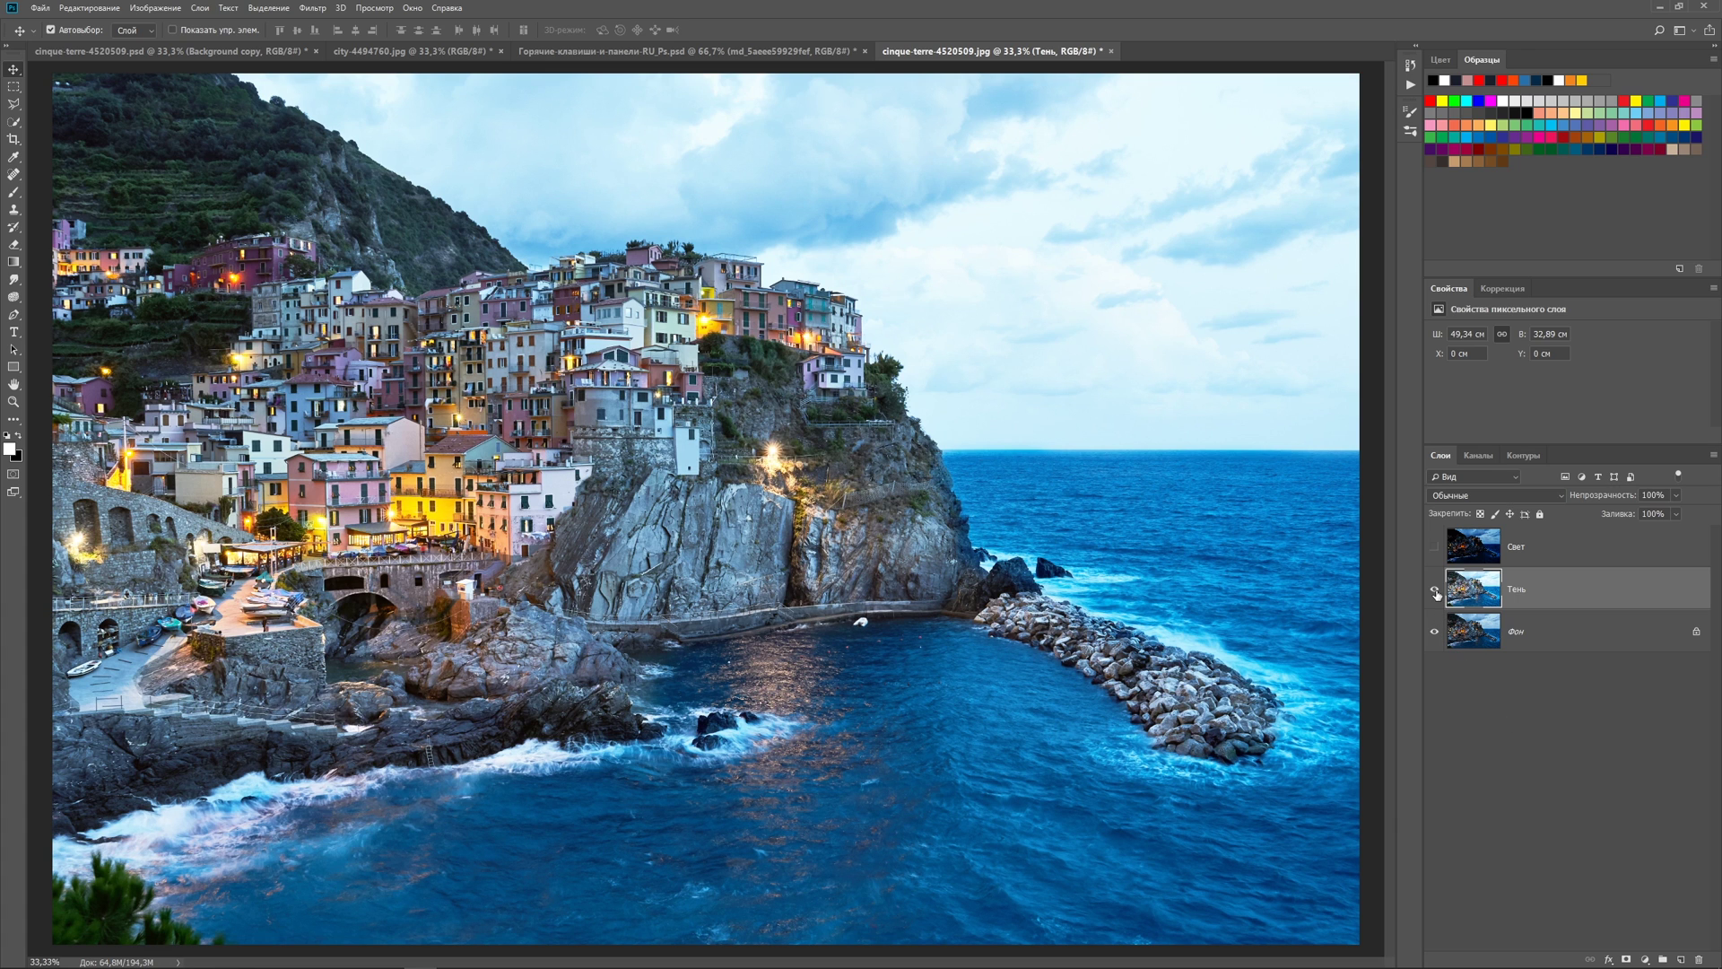
Step: Hide Тень, load the Red channel's brightness as a selection, and return to the RGB composite
{"action": "left_click", "coordinate": [1435, 592]}
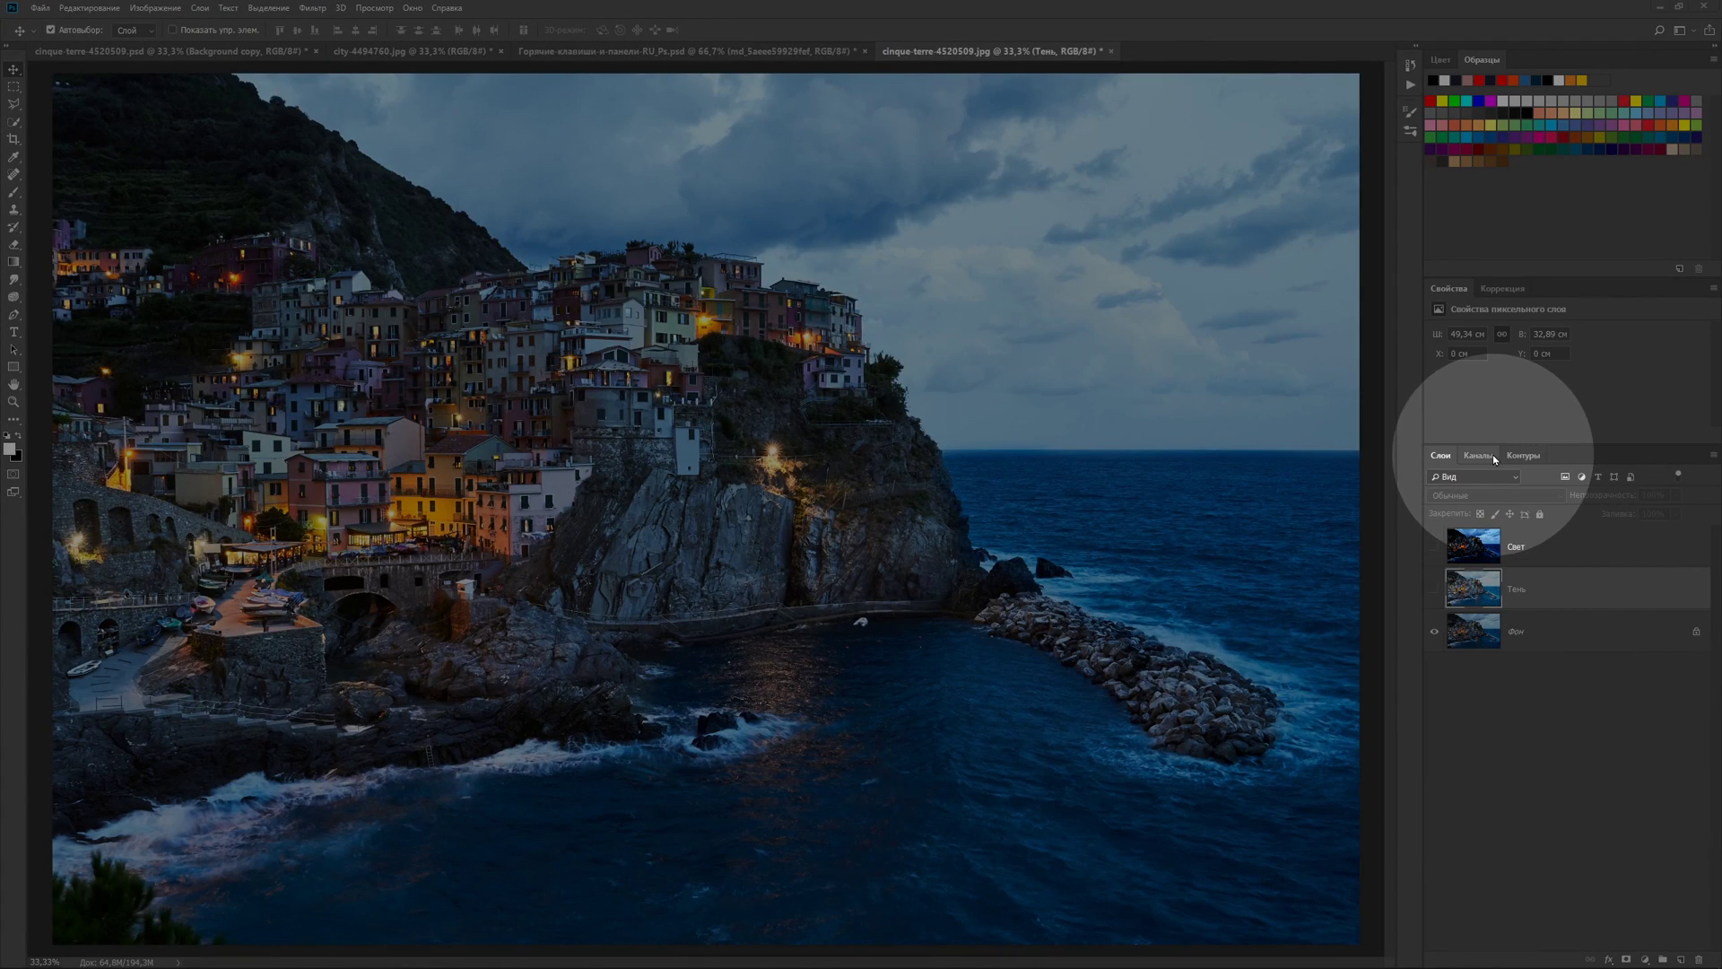
{"action": "left_click", "coordinate": [1478, 456]}
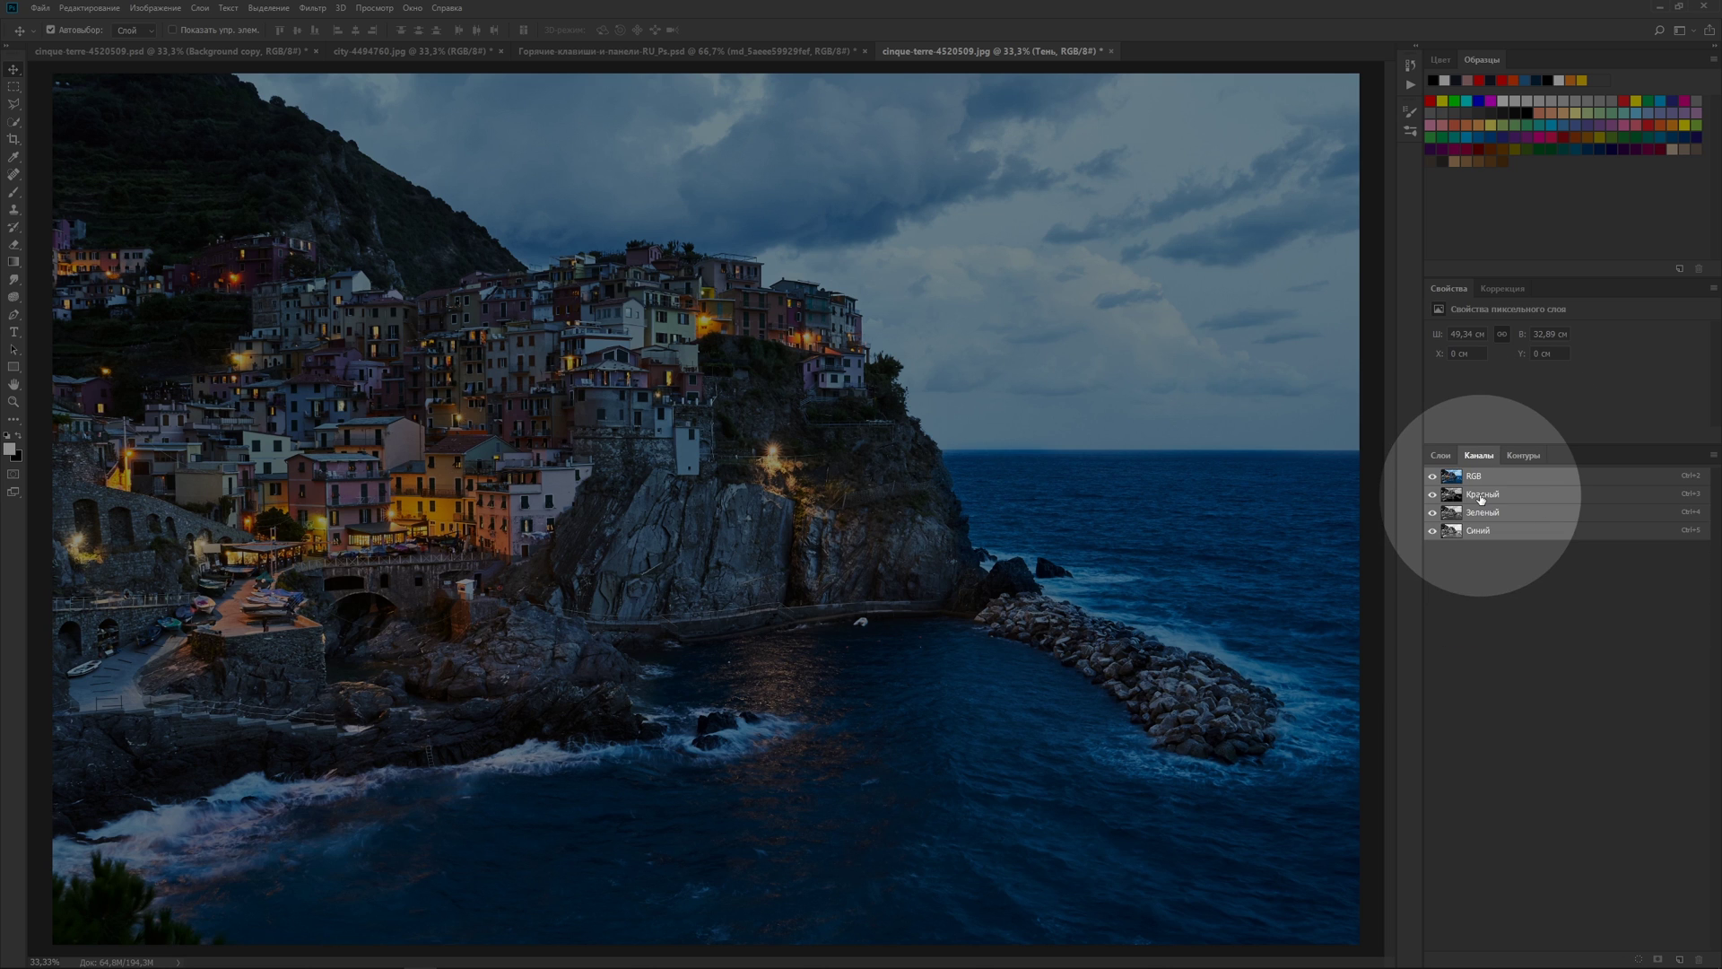
{"action": "left_click", "coordinate": [1481, 496]}
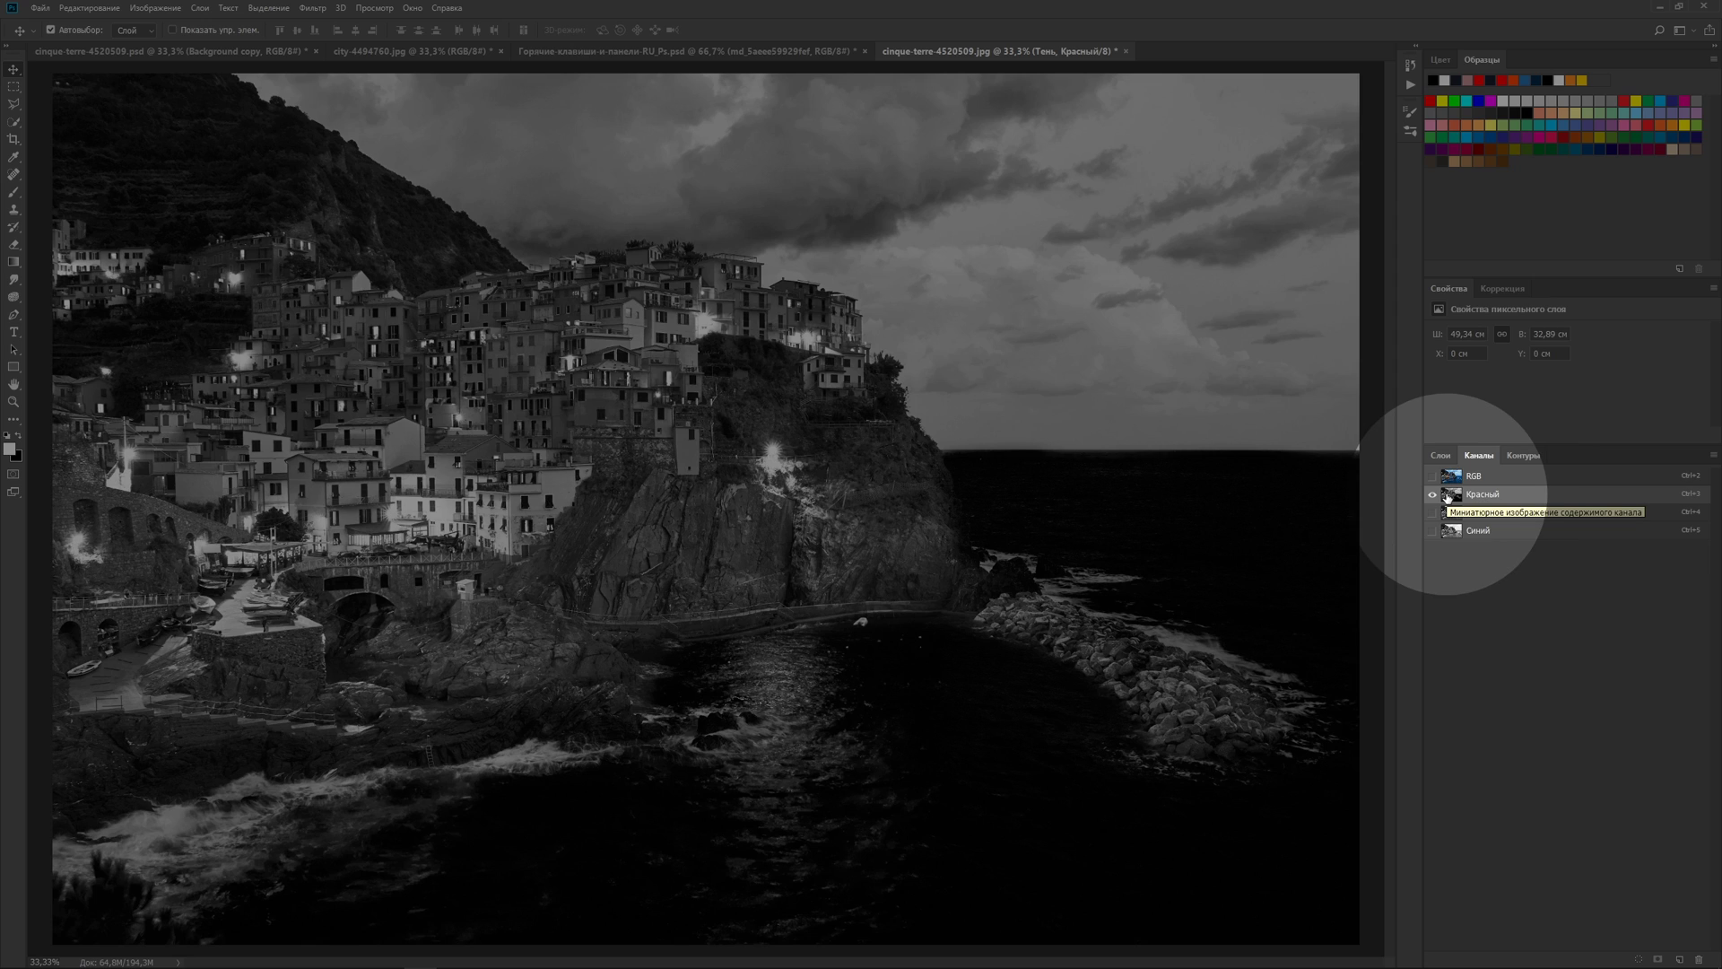
{"action": "mouse_move", "coordinate": [1447, 496]}
{"action": "left_mouse_down"}
{"action": "mouse_move", "coordinate": [1498, 500]}
{"action": "mouse_move", "coordinate": [1453, 503]}
{"action": "left_mouse_up"}
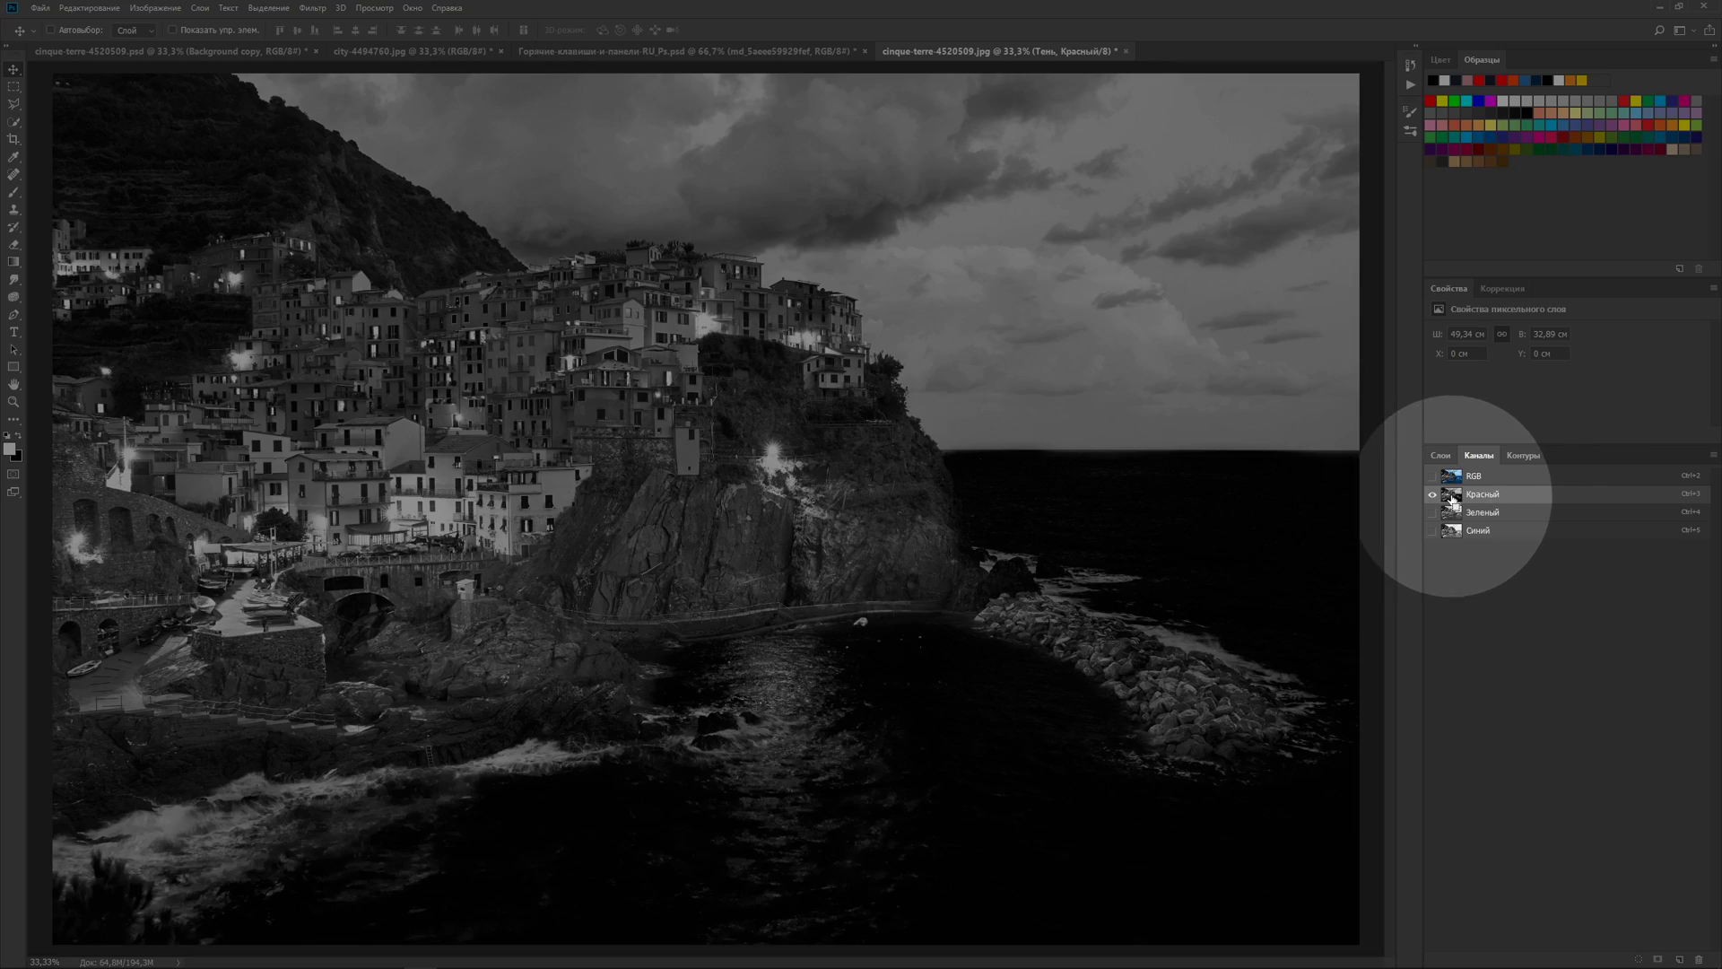
{"action": "left_click", "coordinate": [1452, 499], "text": "ctrl"}
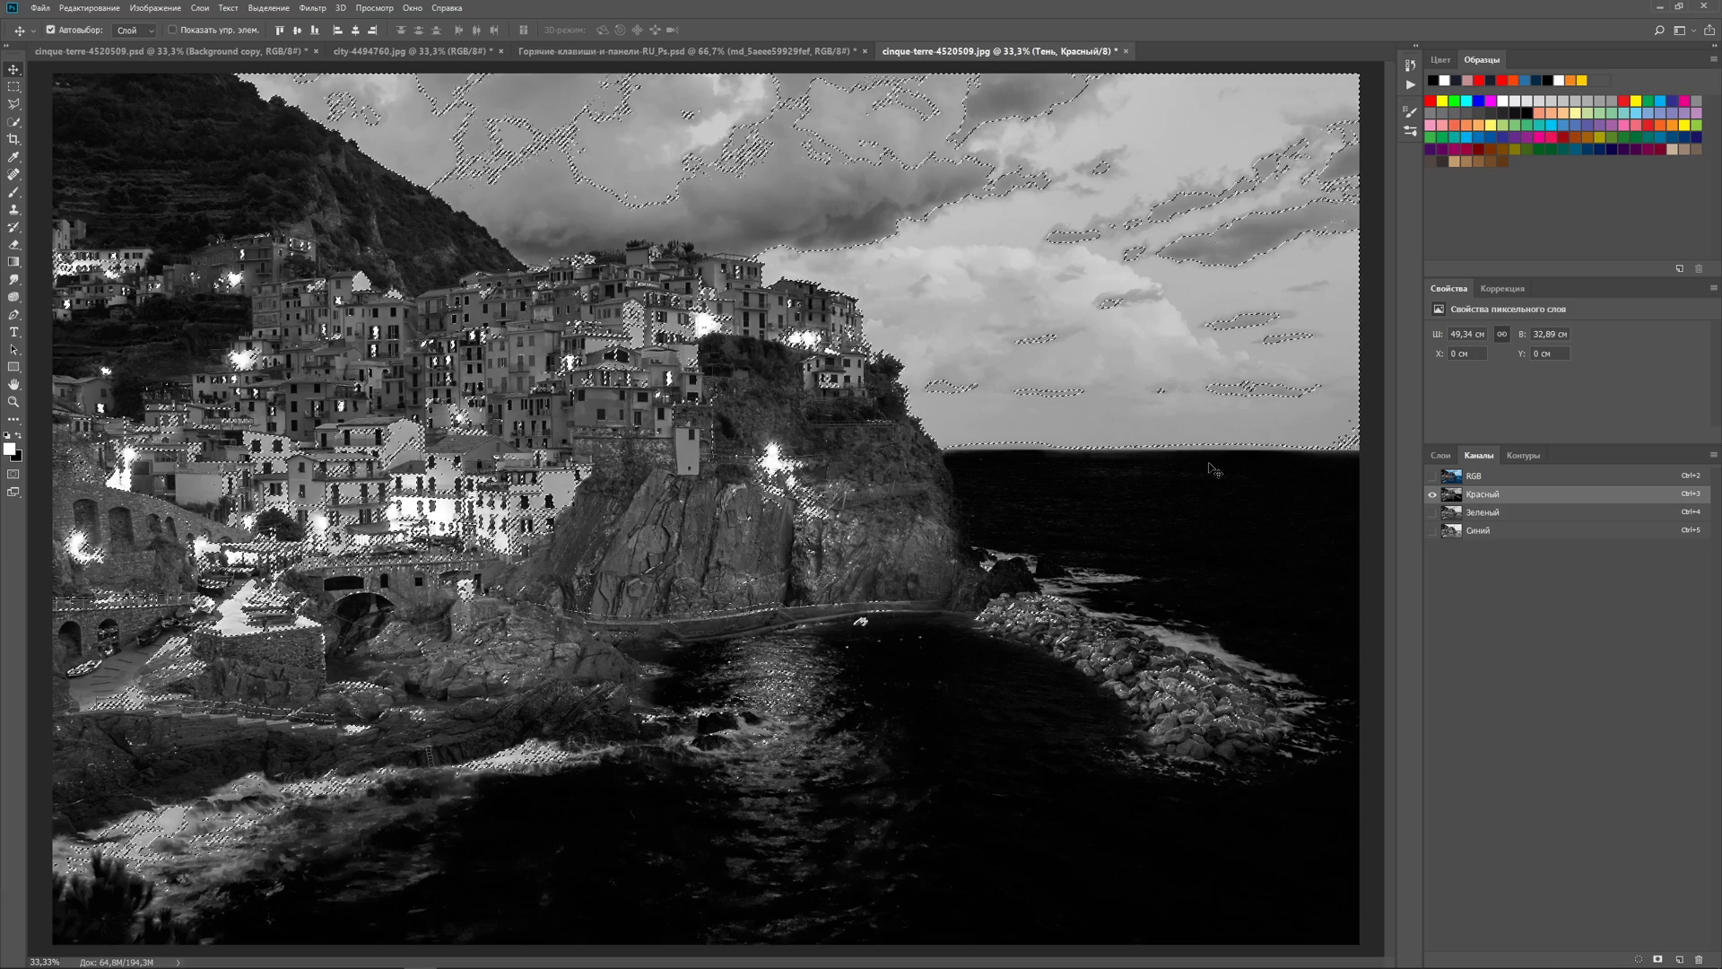
{"action": "left_click", "coordinate": [1455, 483]}
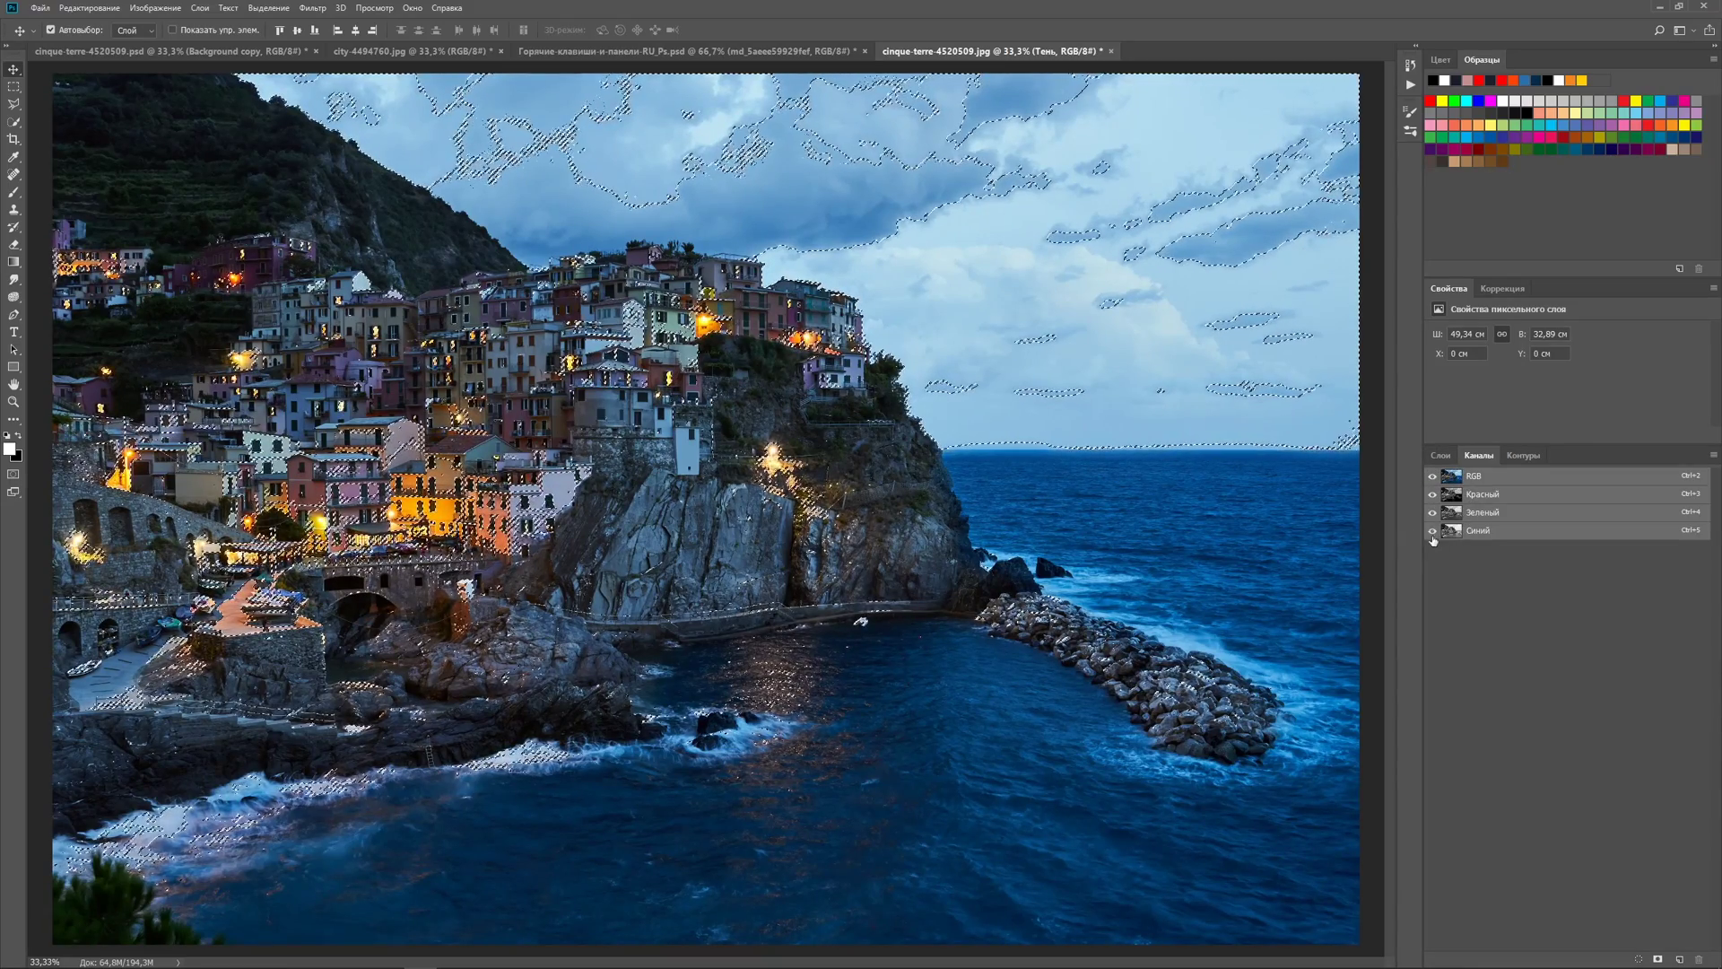
Step: Show Тень, add a layer mask from the selection, and hide the layer again
{"action": "left_click", "coordinate": [1440, 455]}
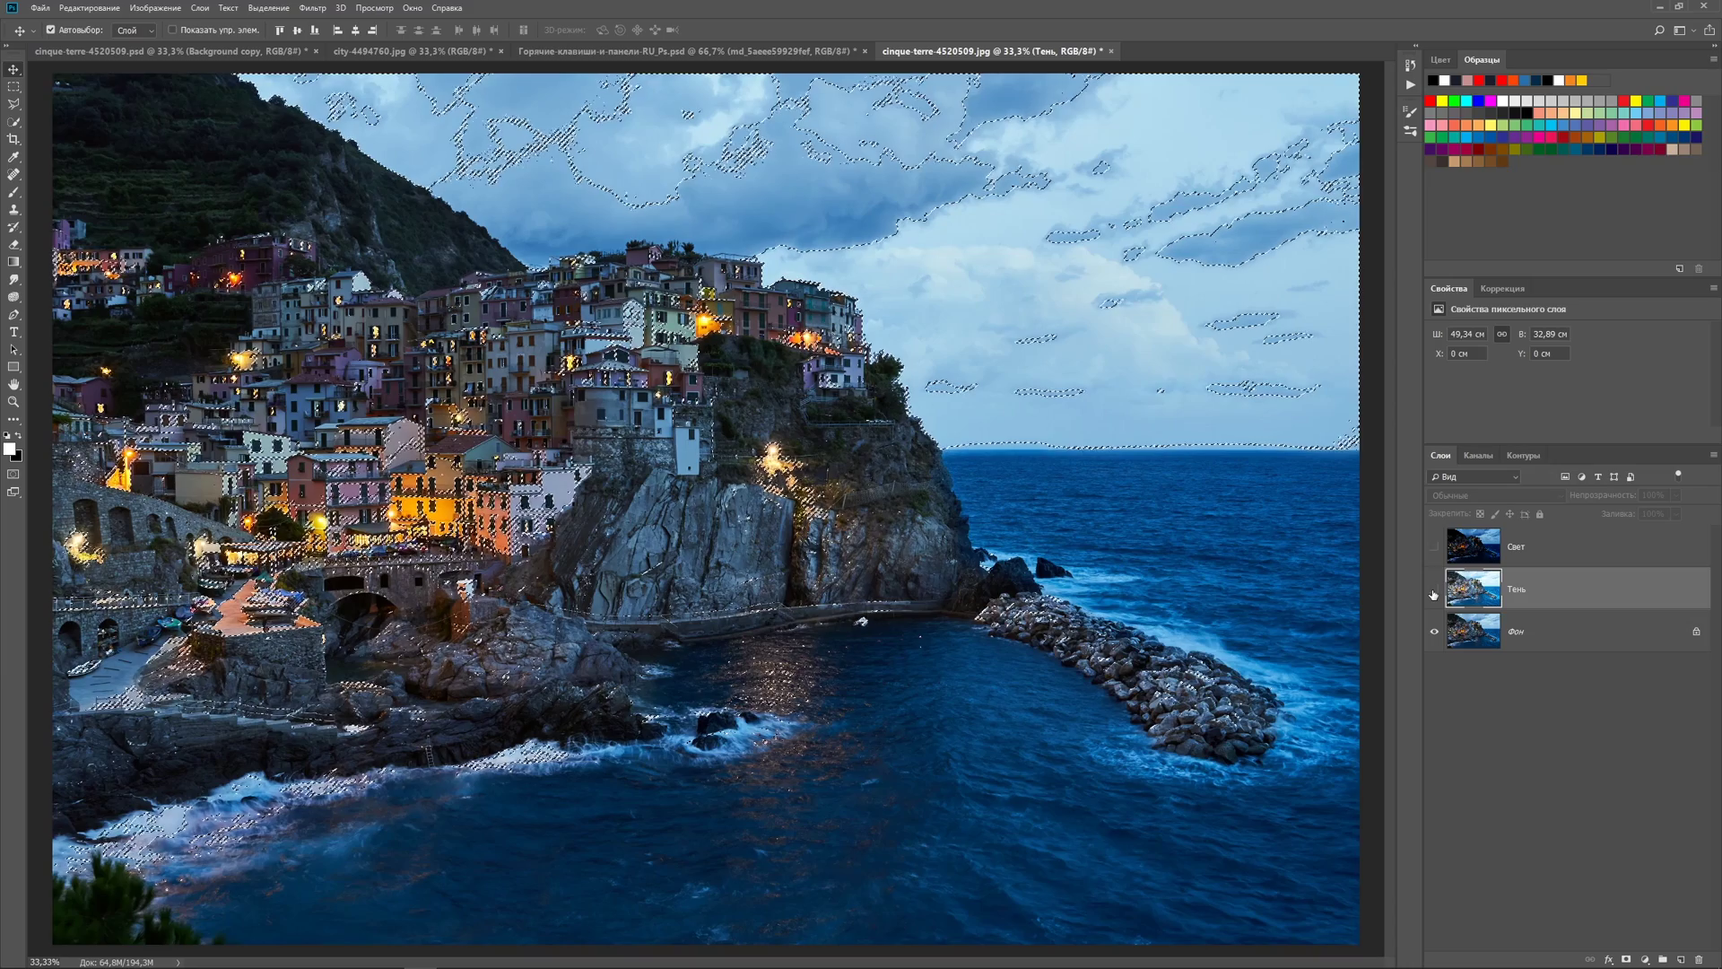
{"action": "left_click", "coordinate": [1434, 590]}
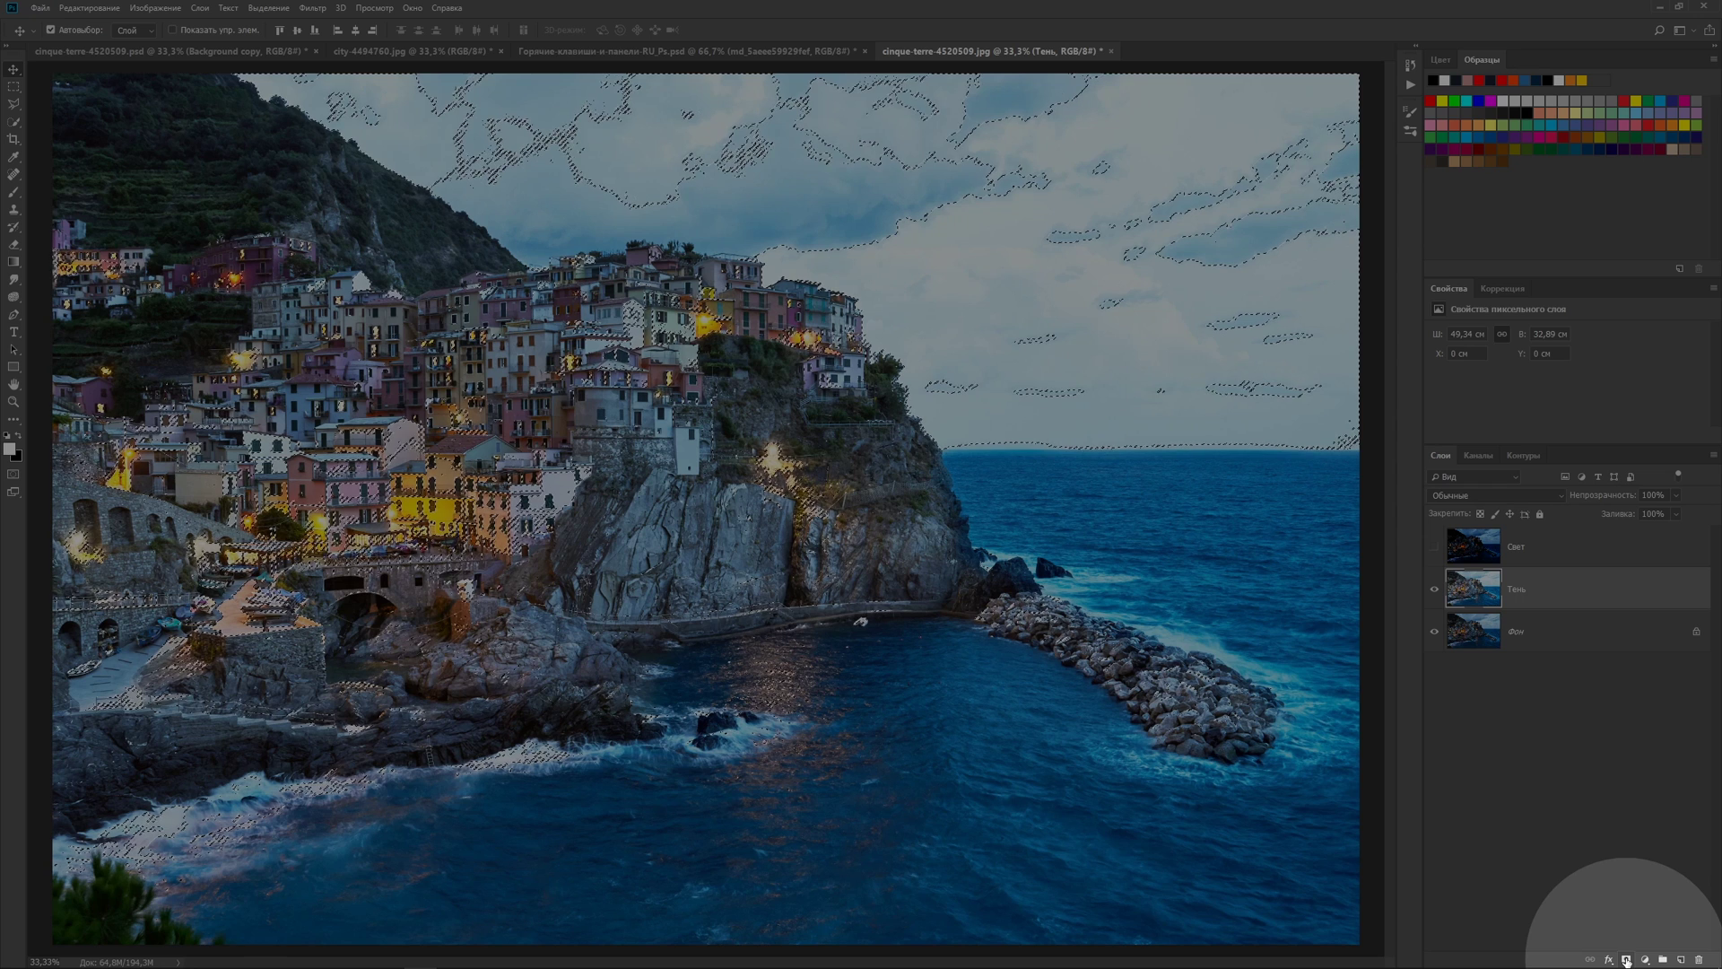
{"action": "left_click", "coordinate": [1626, 959]}
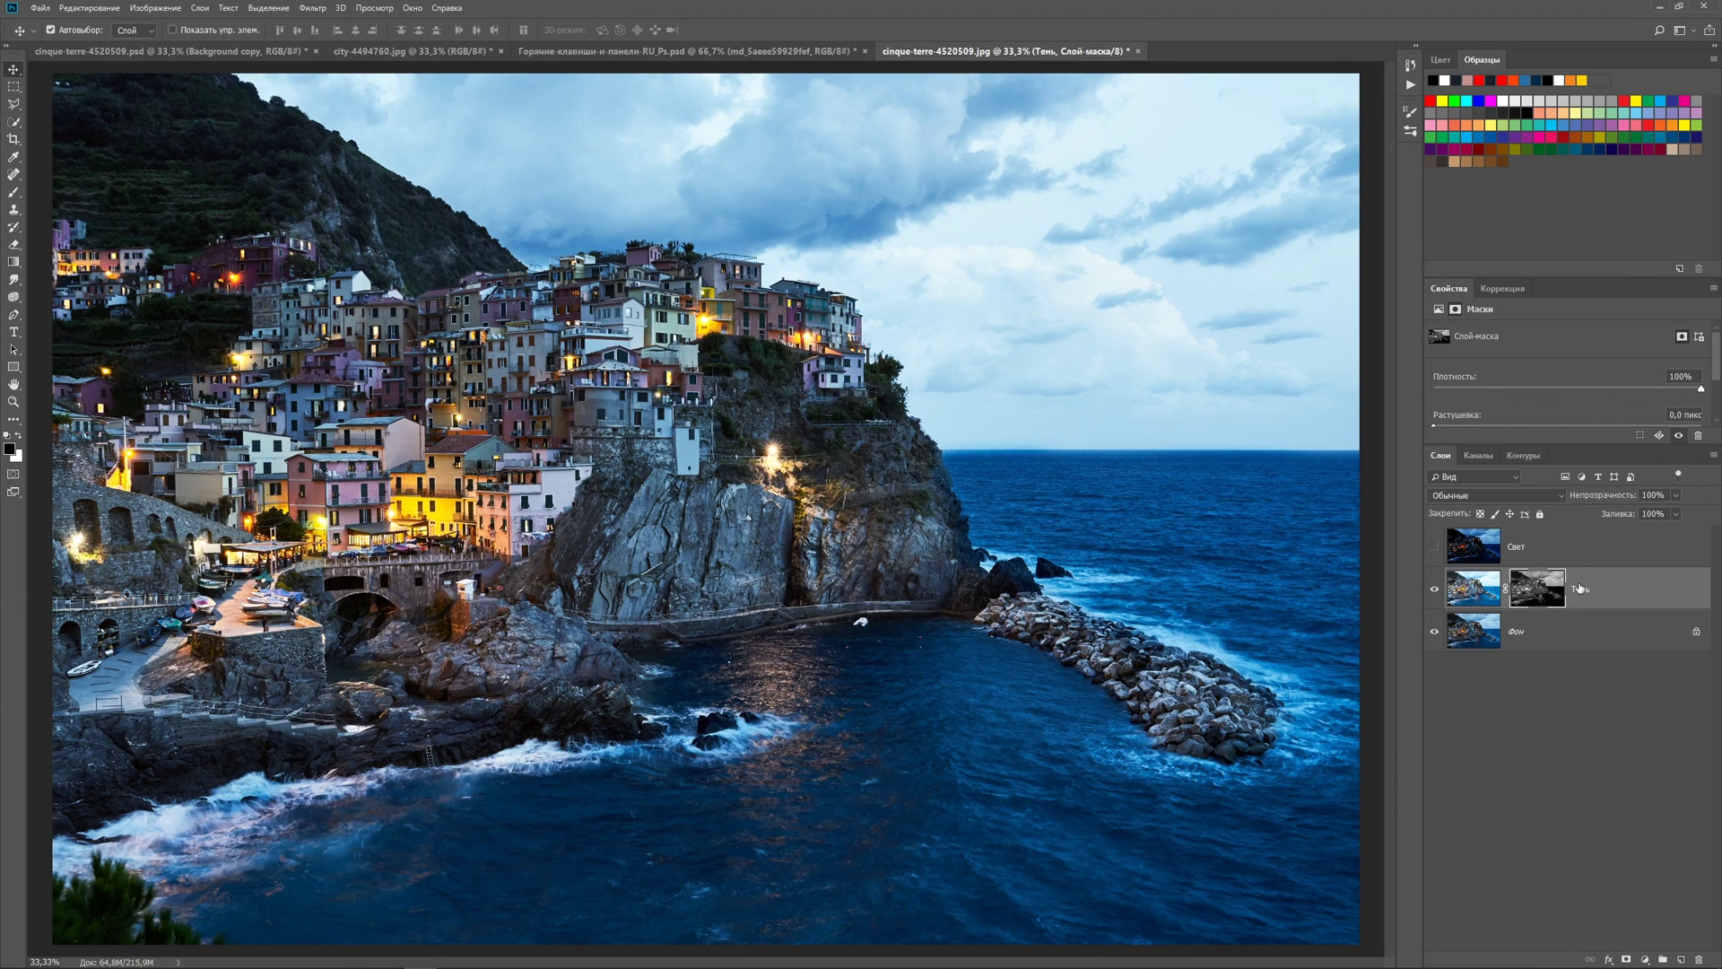
{"action": "left_click", "coordinate": [1434, 592]}
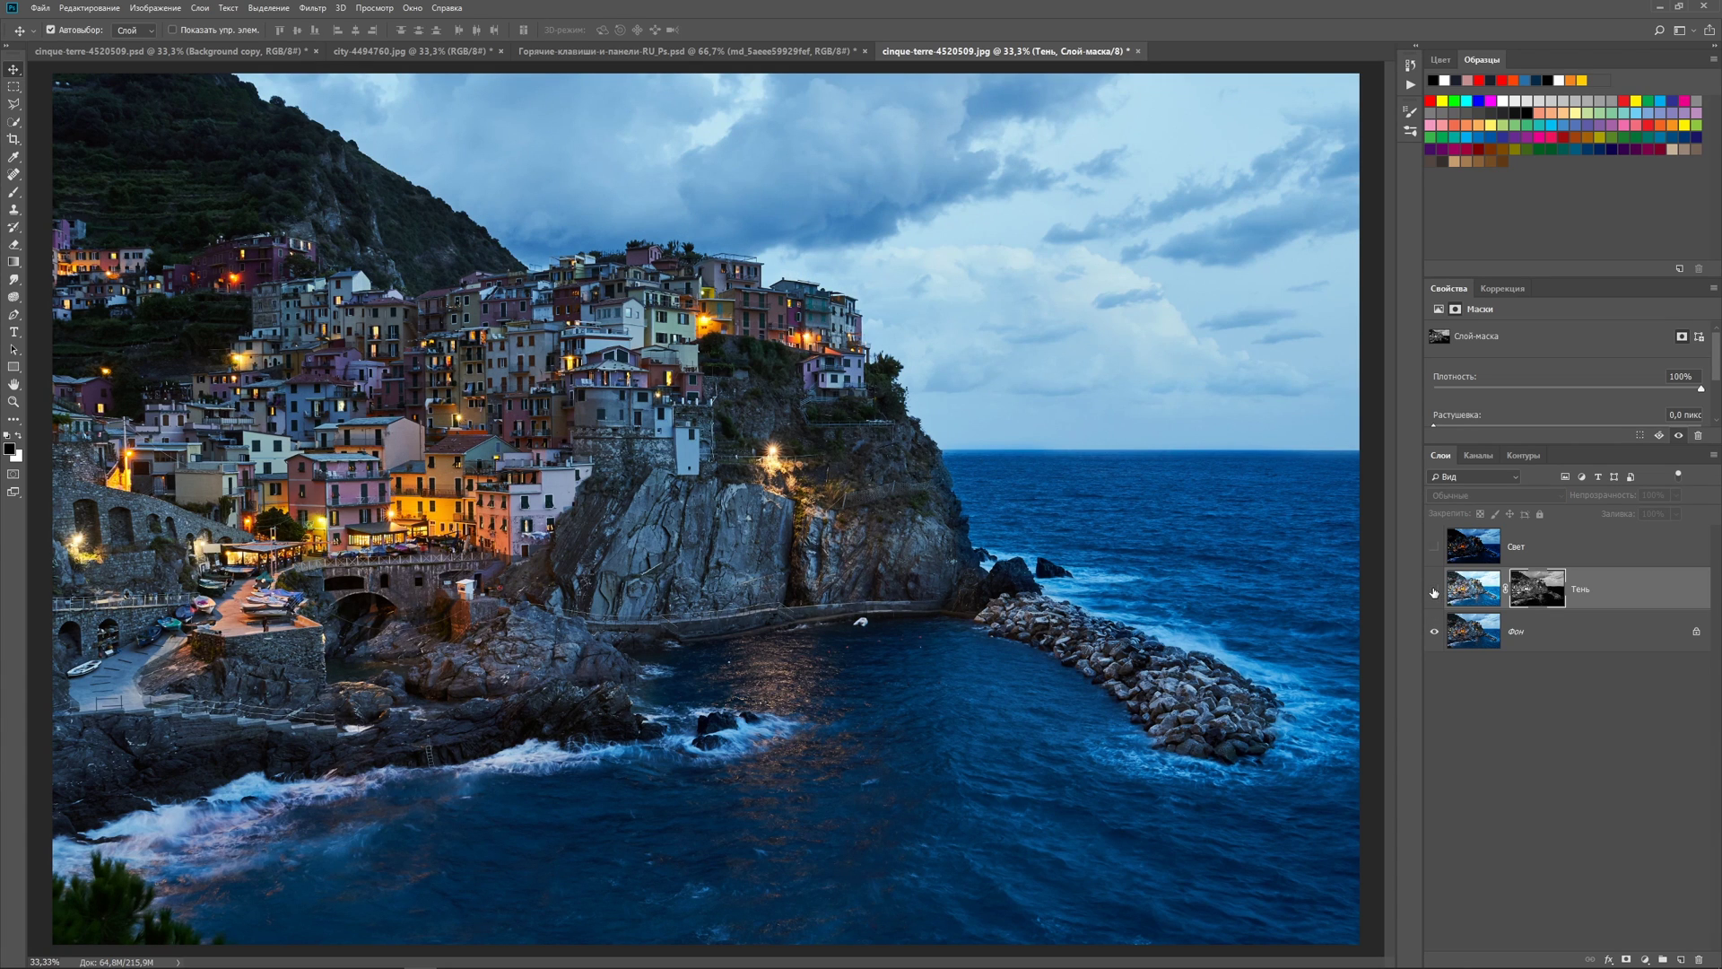
Step: Load the blue (Синий) channel as a selection and add it as a mask on the visible Свет layer
{"action": "left_click", "coordinate": [1538, 633]}
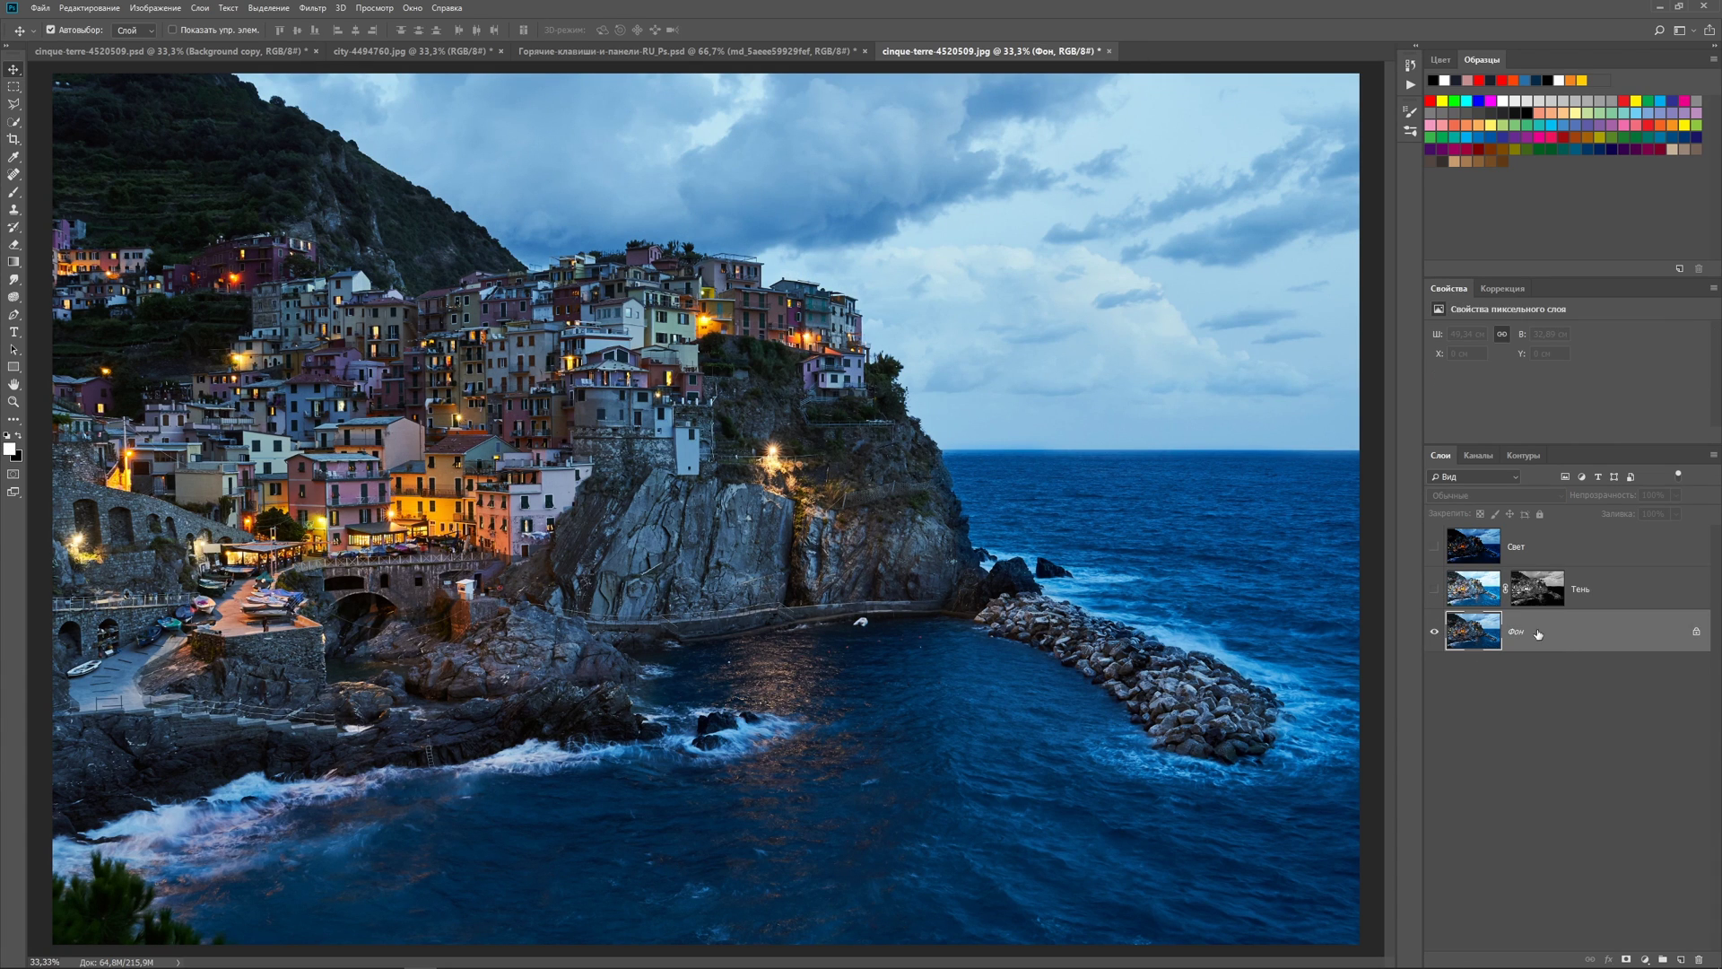
{"action": "left_click", "coordinate": [1479, 456]}
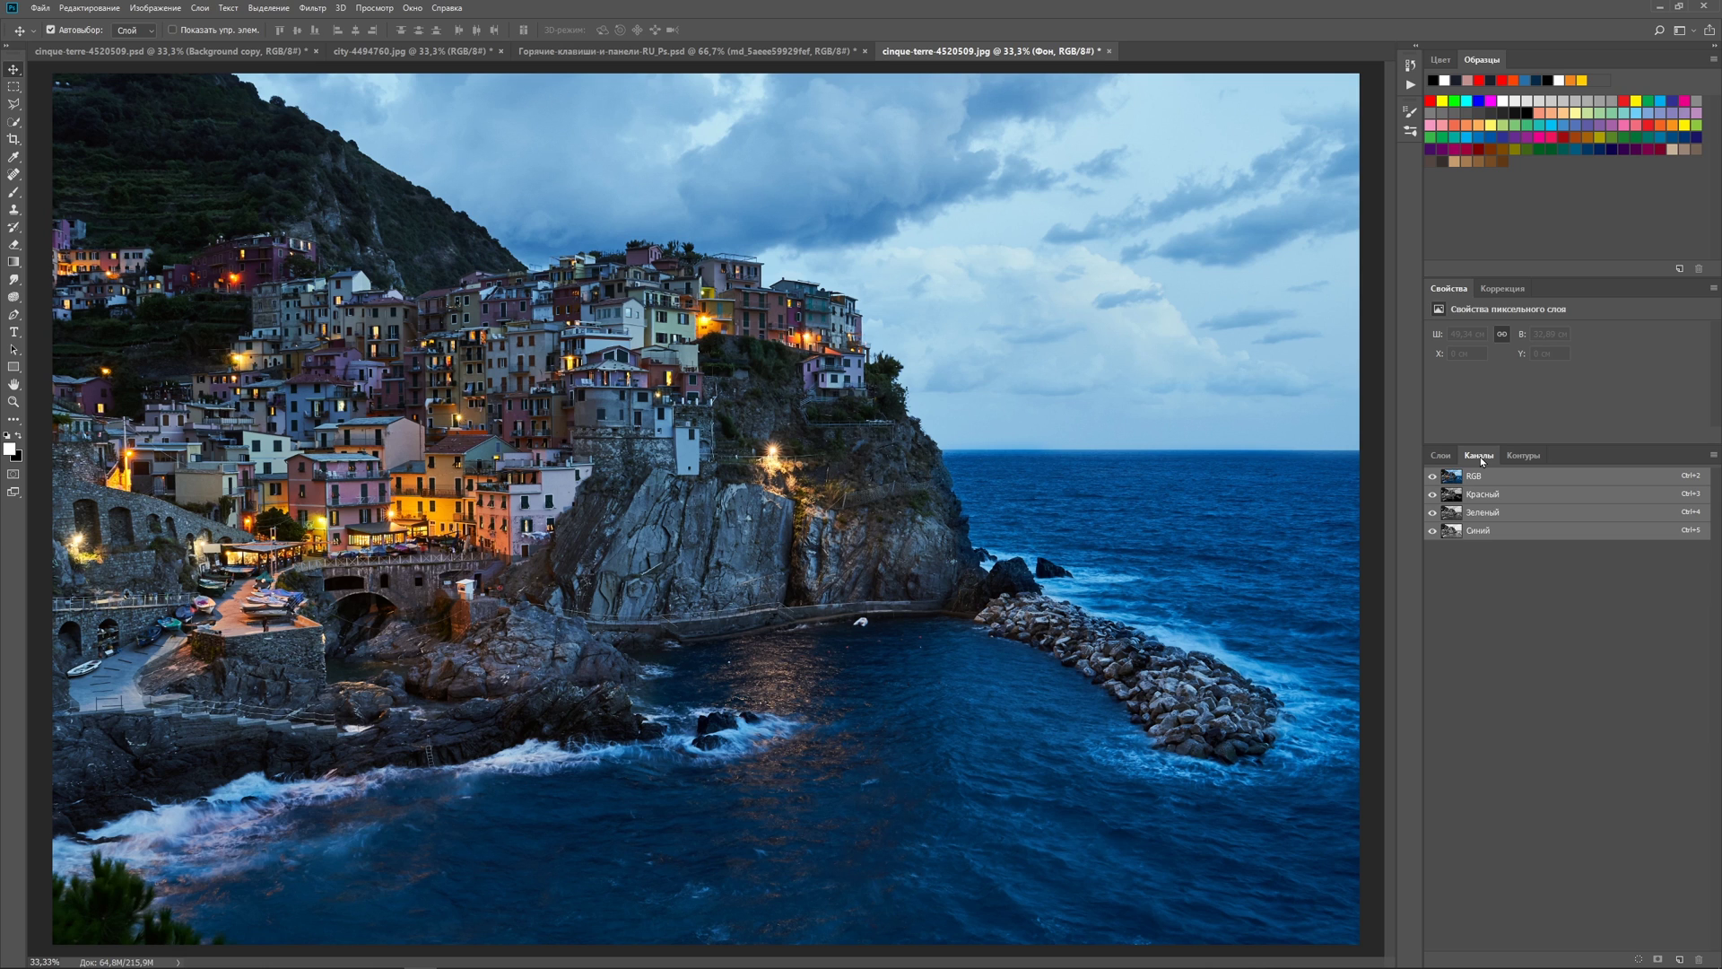
{"action": "left_click", "coordinate": [1485, 537]}
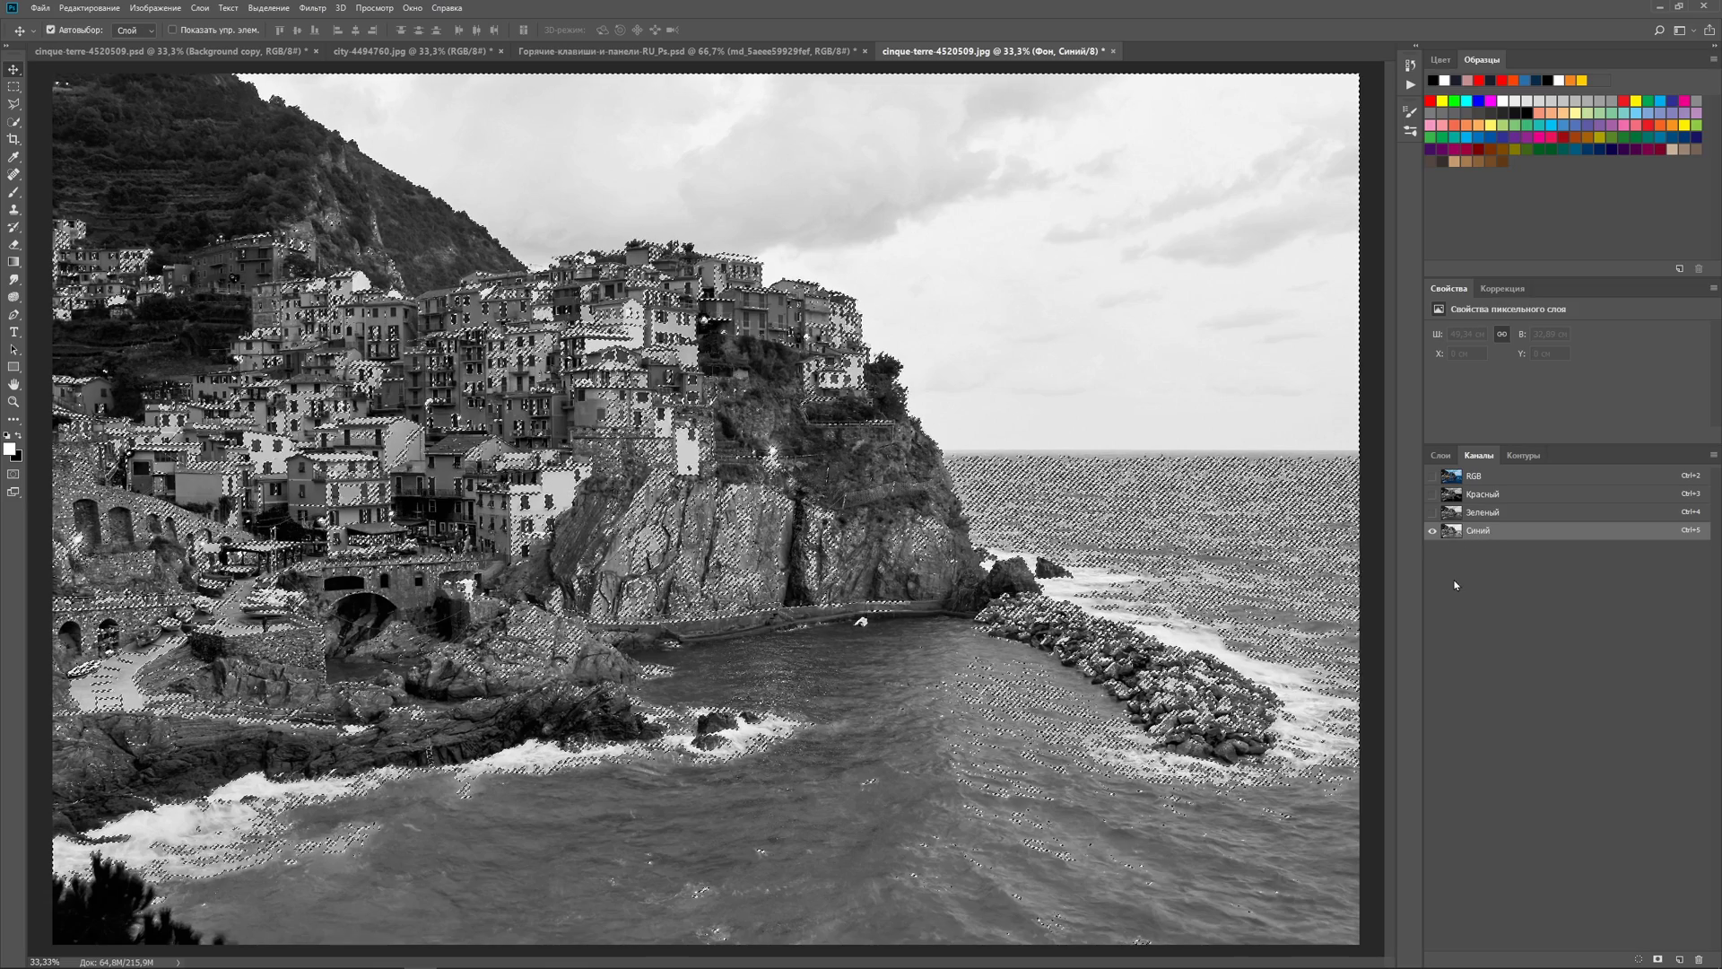
{"action": "left_click", "coordinate": [1454, 536], "text": "ctrl"}
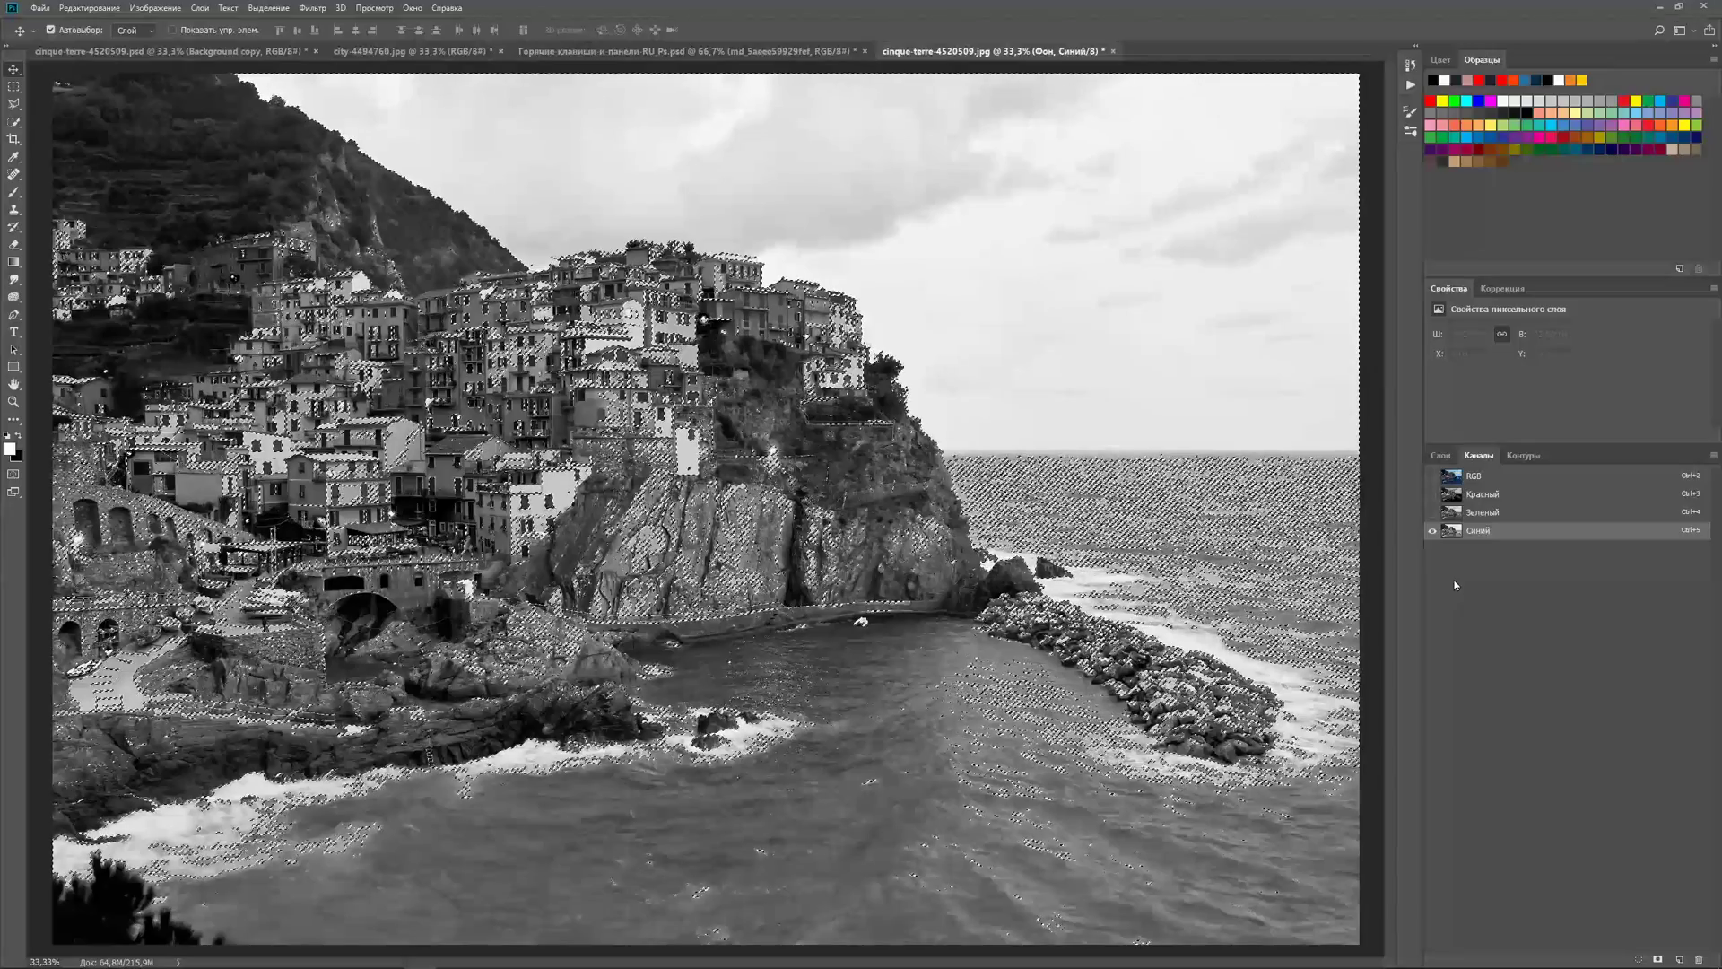
{"action": "left_click", "coordinate": [1447, 476]}
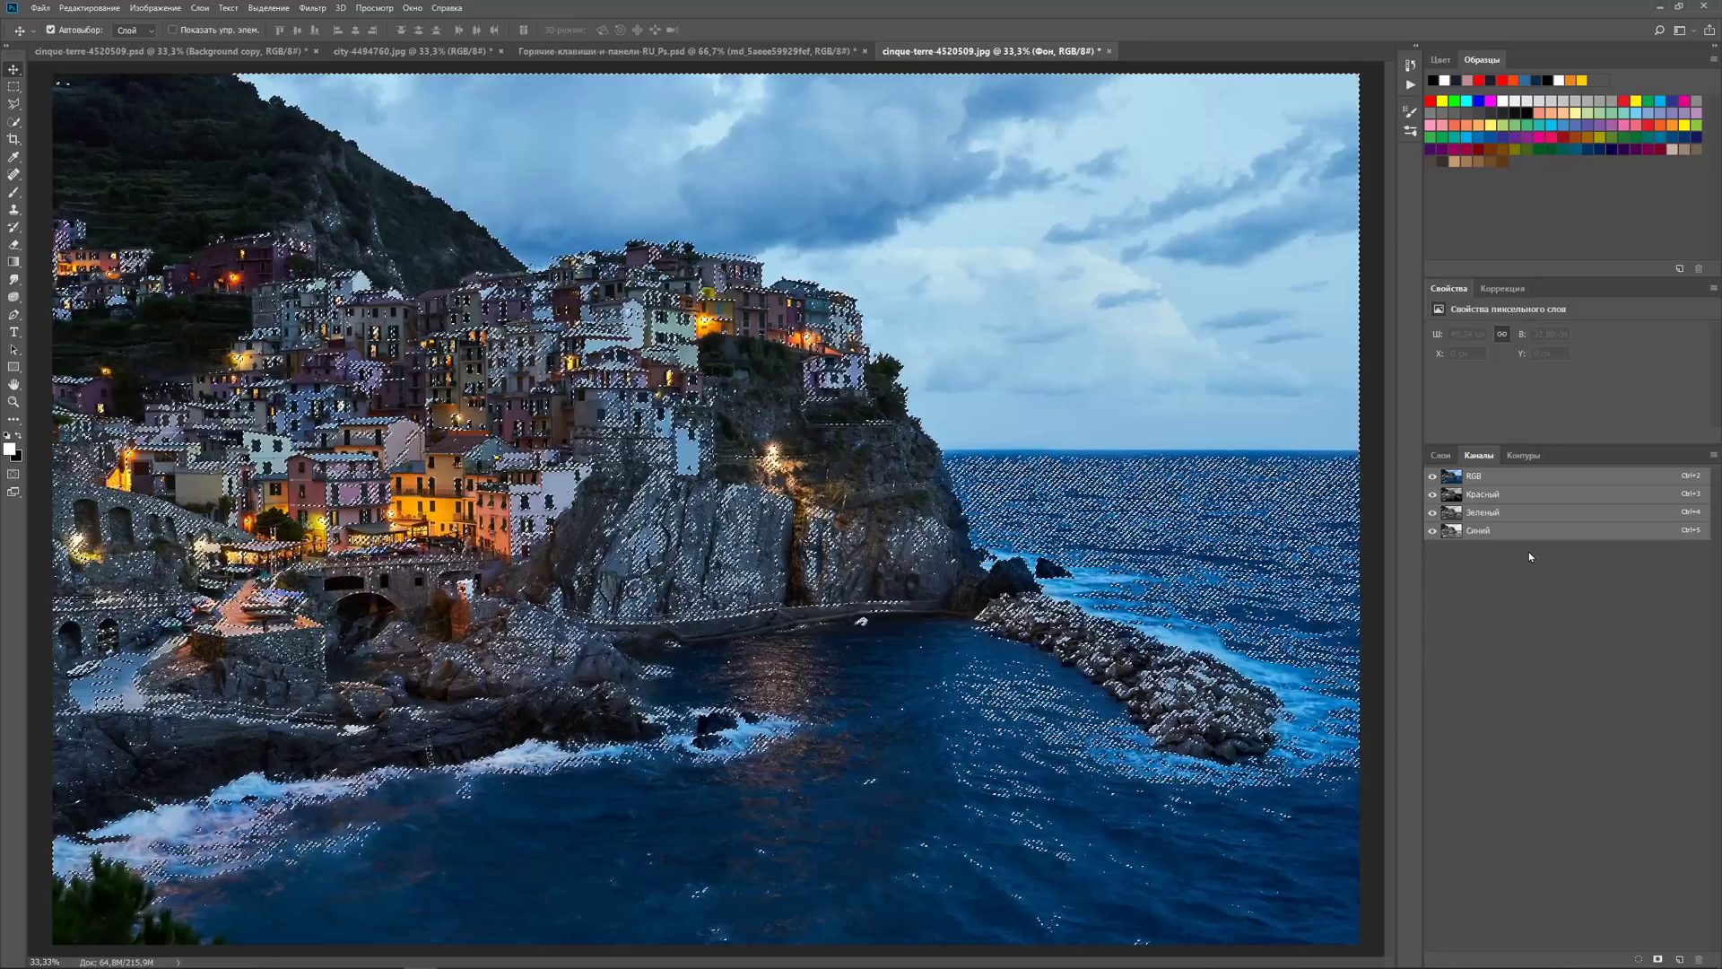
{"action": "left_click", "coordinate": [1441, 455]}
{"action": "left_click", "coordinate": [1434, 547]}
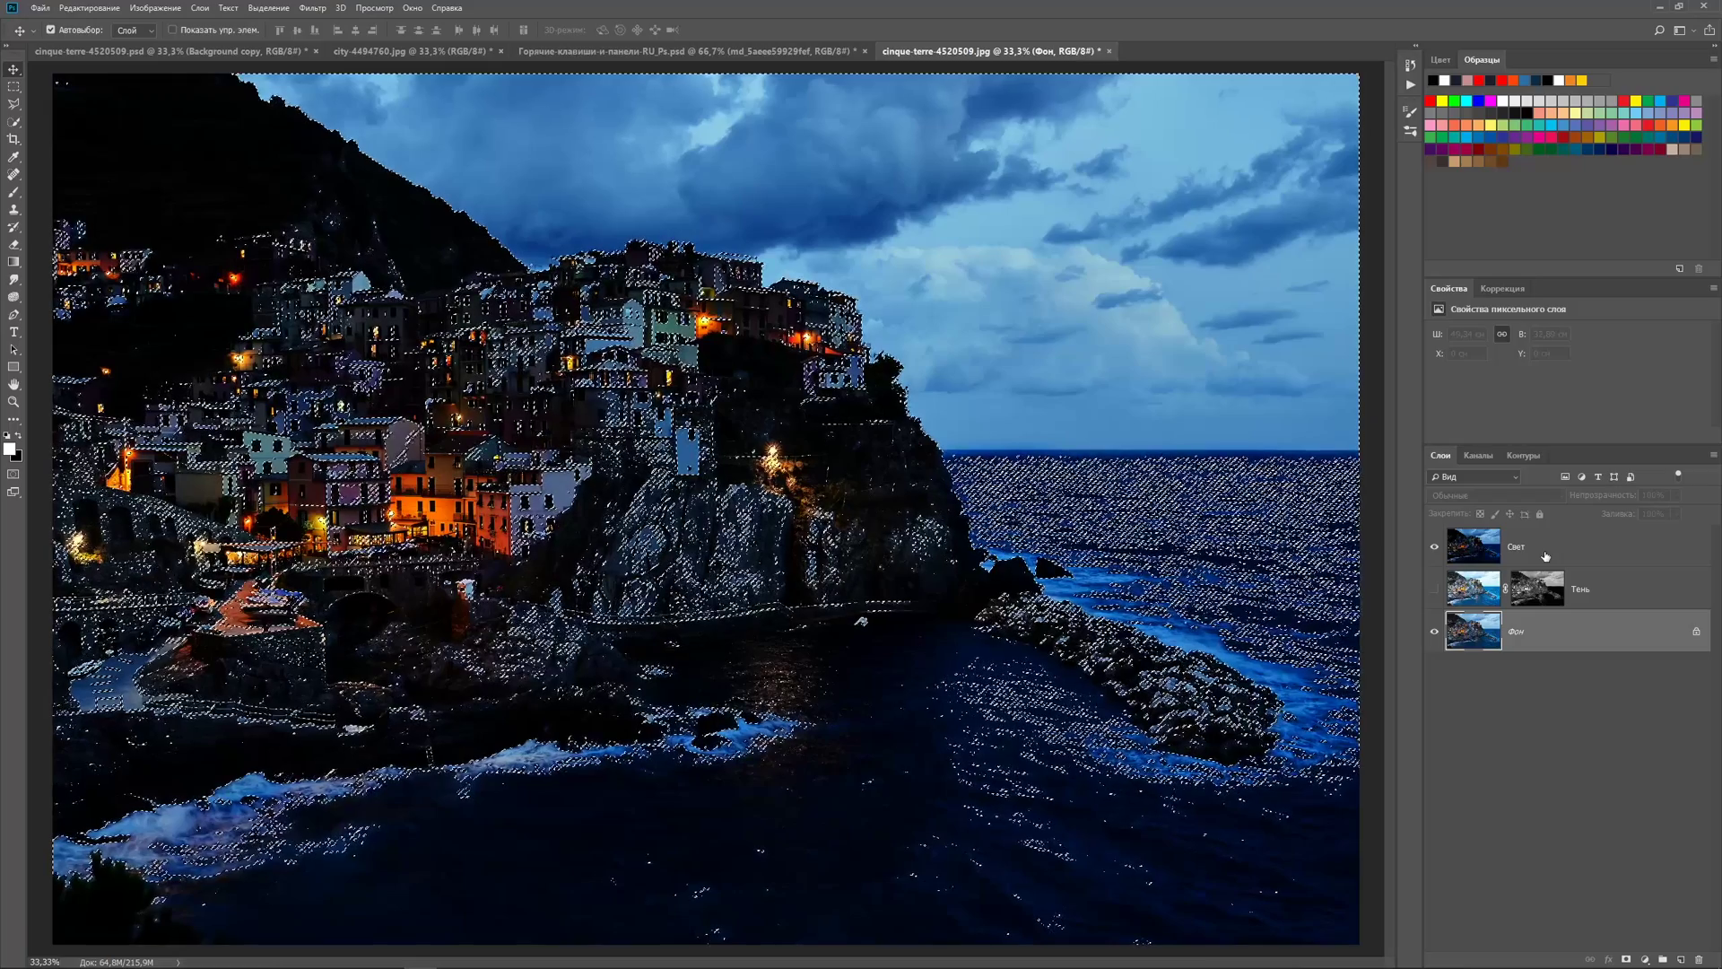
{"action": "left_click", "coordinate": [1545, 555]}
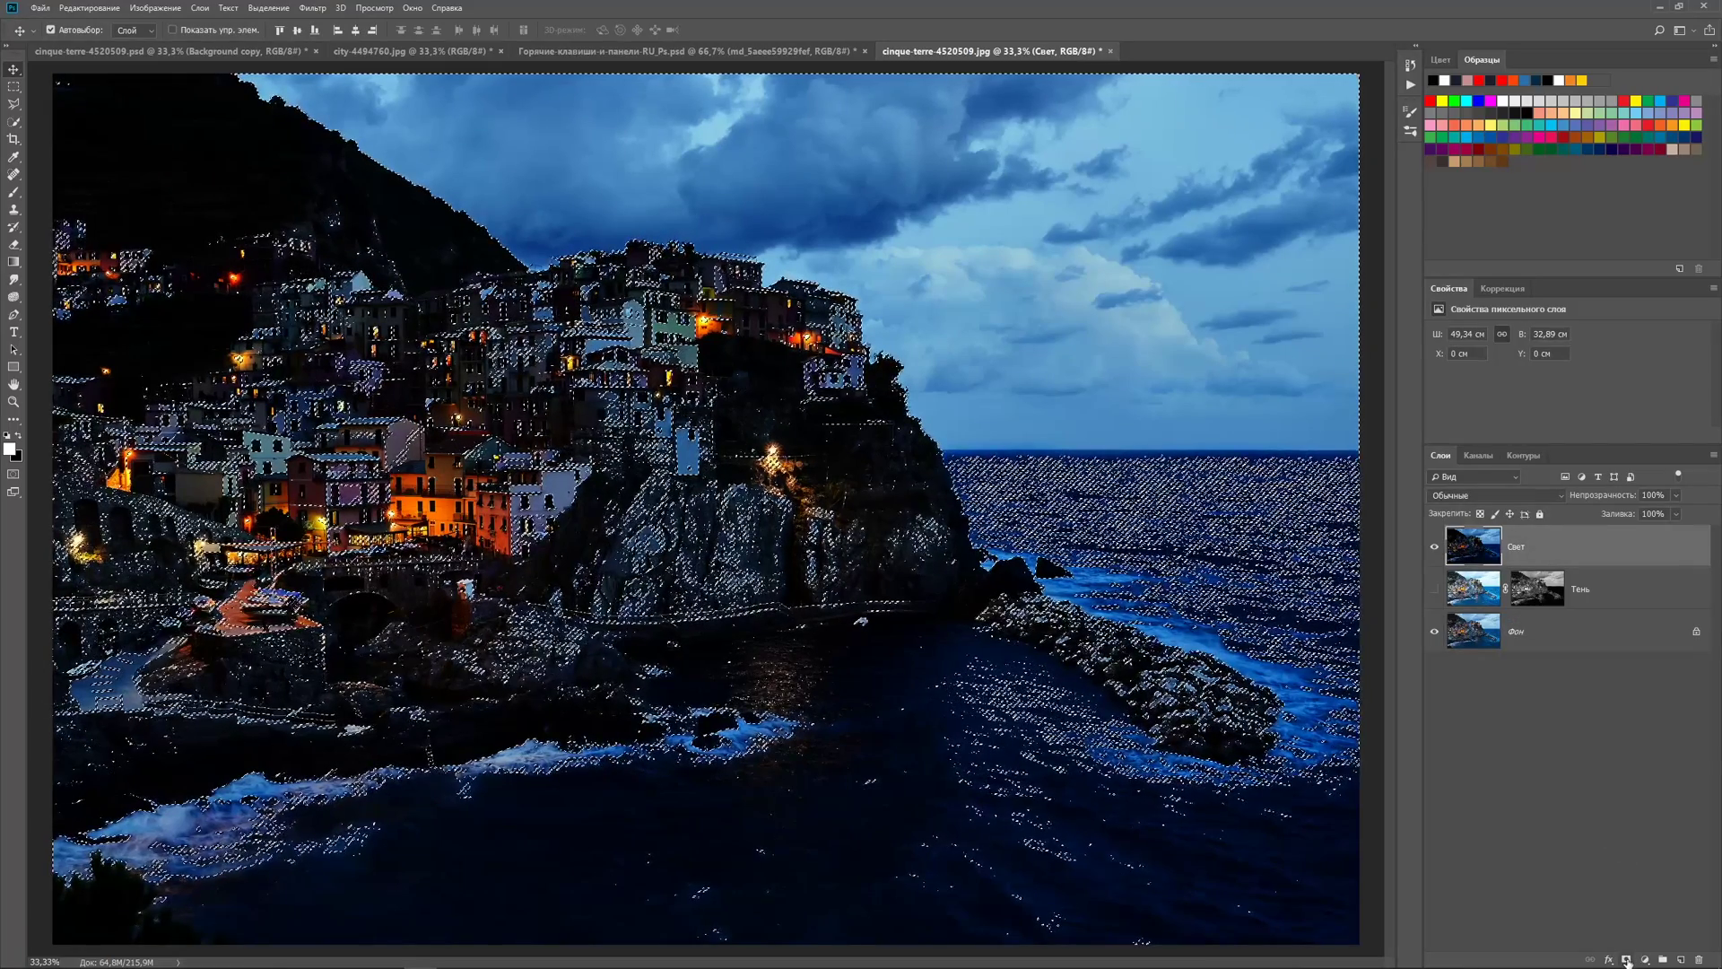
{"action": "left_click", "coordinate": [1628, 958]}
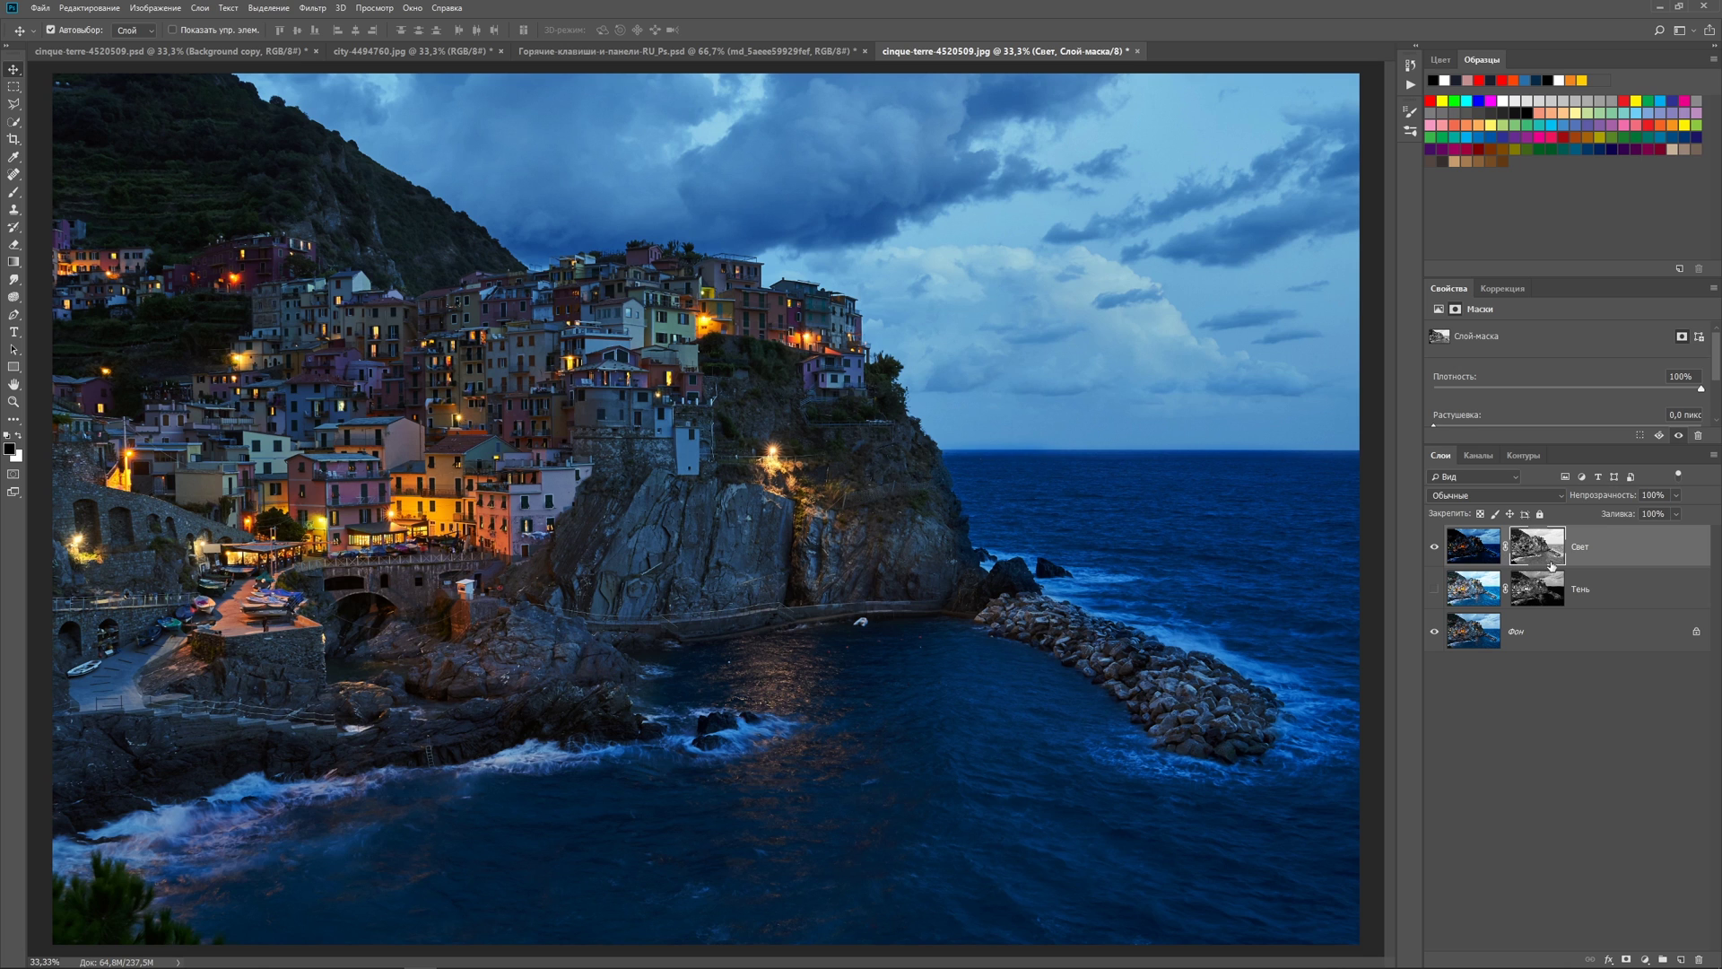
Step: Toggle Свет and Тень on and off to compare, then leave both visible with Свет's pixels selected
{"action": "left_click", "coordinate": [1434, 547]}
{"action": "left_click", "coordinate": [1434, 549]}
{"action": "left_click", "coordinate": [1434, 548]}
{"action": "left_click", "coordinate": [1434, 548]}
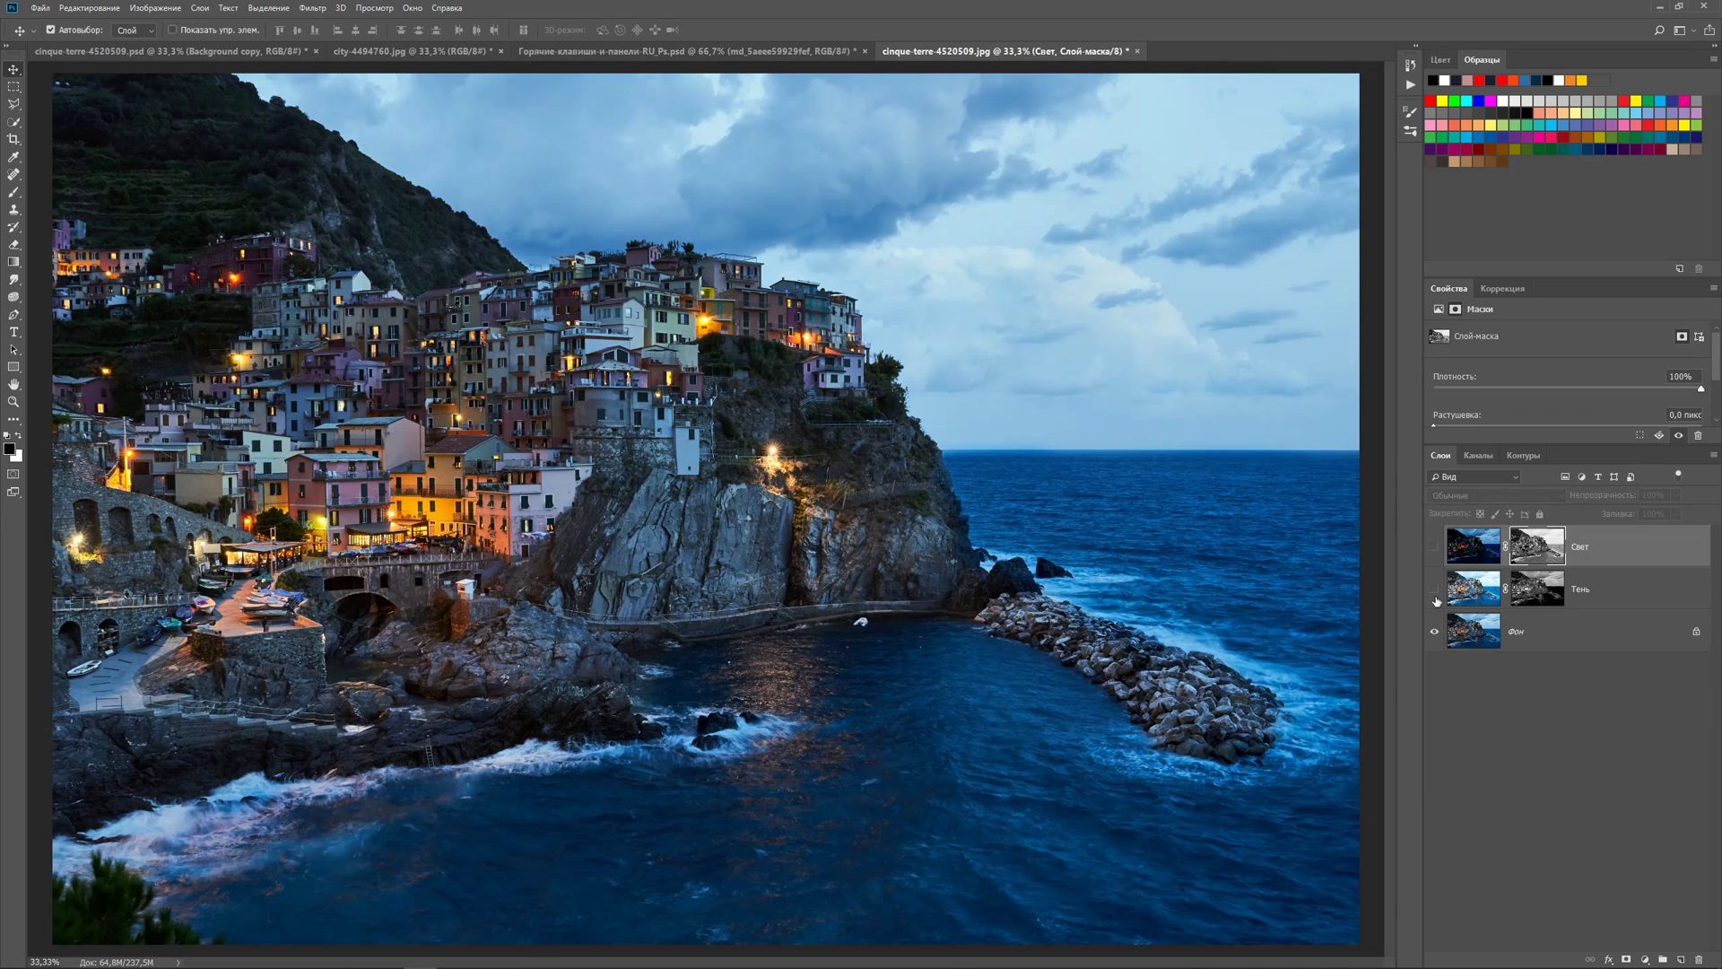
{"action": "left_click", "coordinate": [1435, 594]}
{"action": "left_click", "coordinate": [1435, 592]}
{"action": "left_click", "coordinate": [1435, 592]}
{"action": "left_click", "coordinate": [1434, 592]}
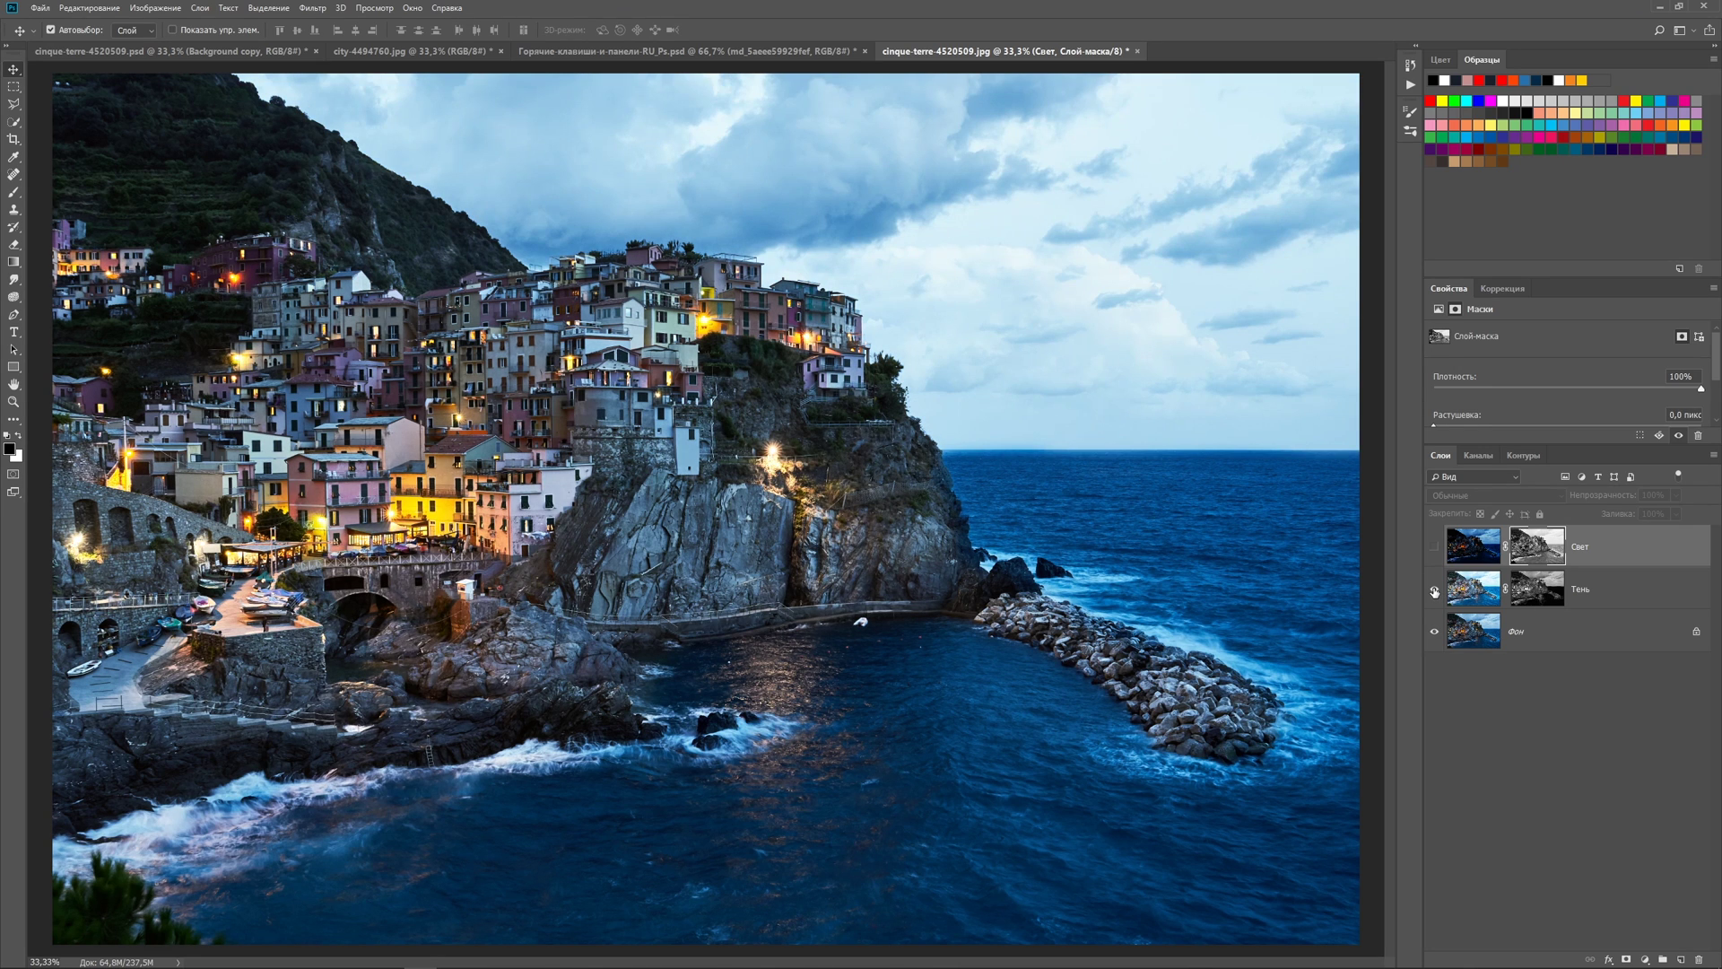
{"action": "left_click", "coordinate": [1434, 548]}
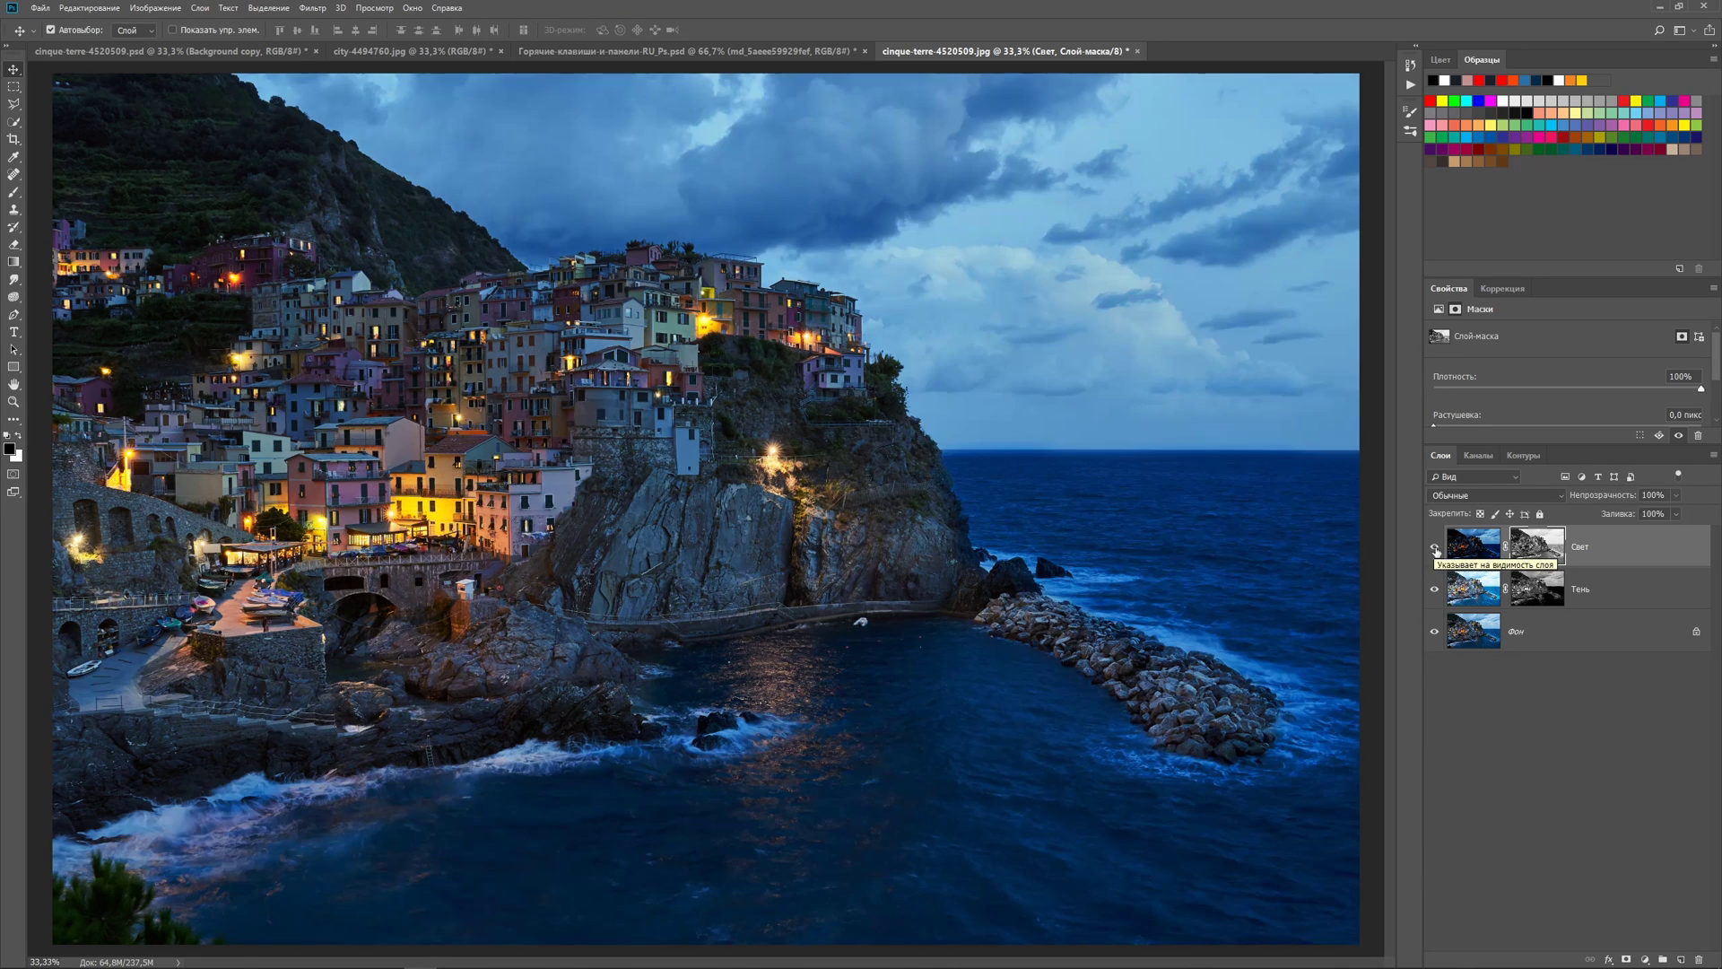
{"action": "left_click", "coordinate": [1607, 549]}
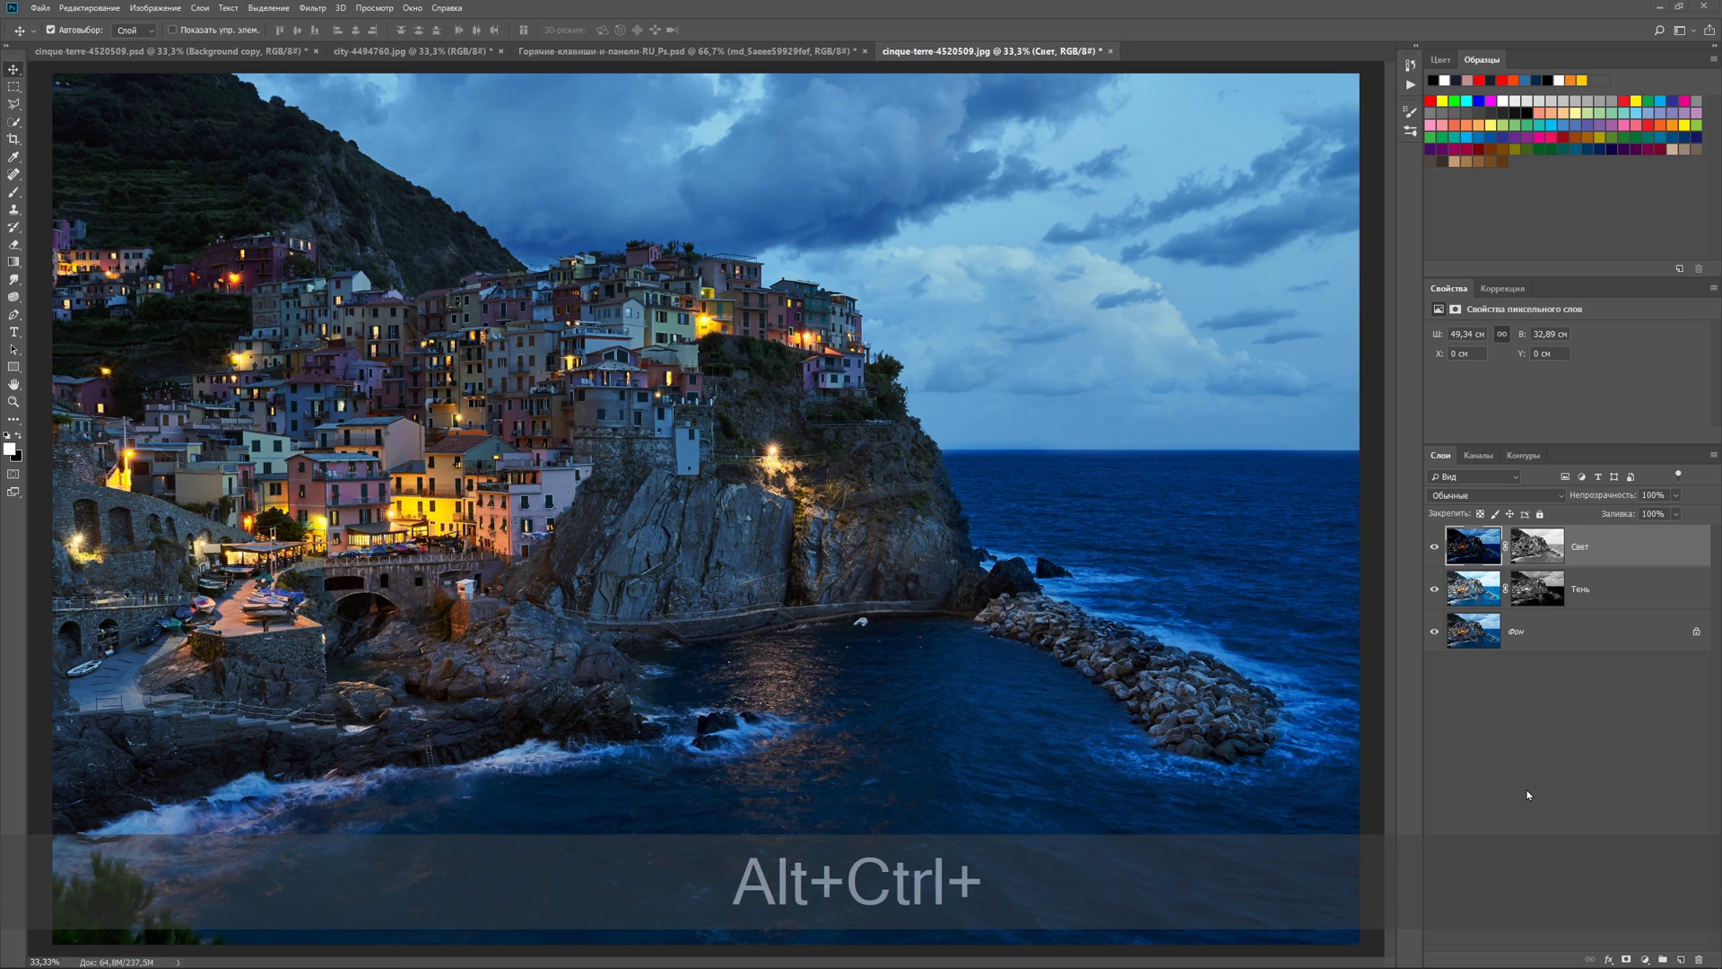
Step: Stamp visible layers into Слой 1 with Alt+Ctrl+Shift+E and convert it to a smart object
{"action": "key", "text": "ctrl+shift+alt+e"}
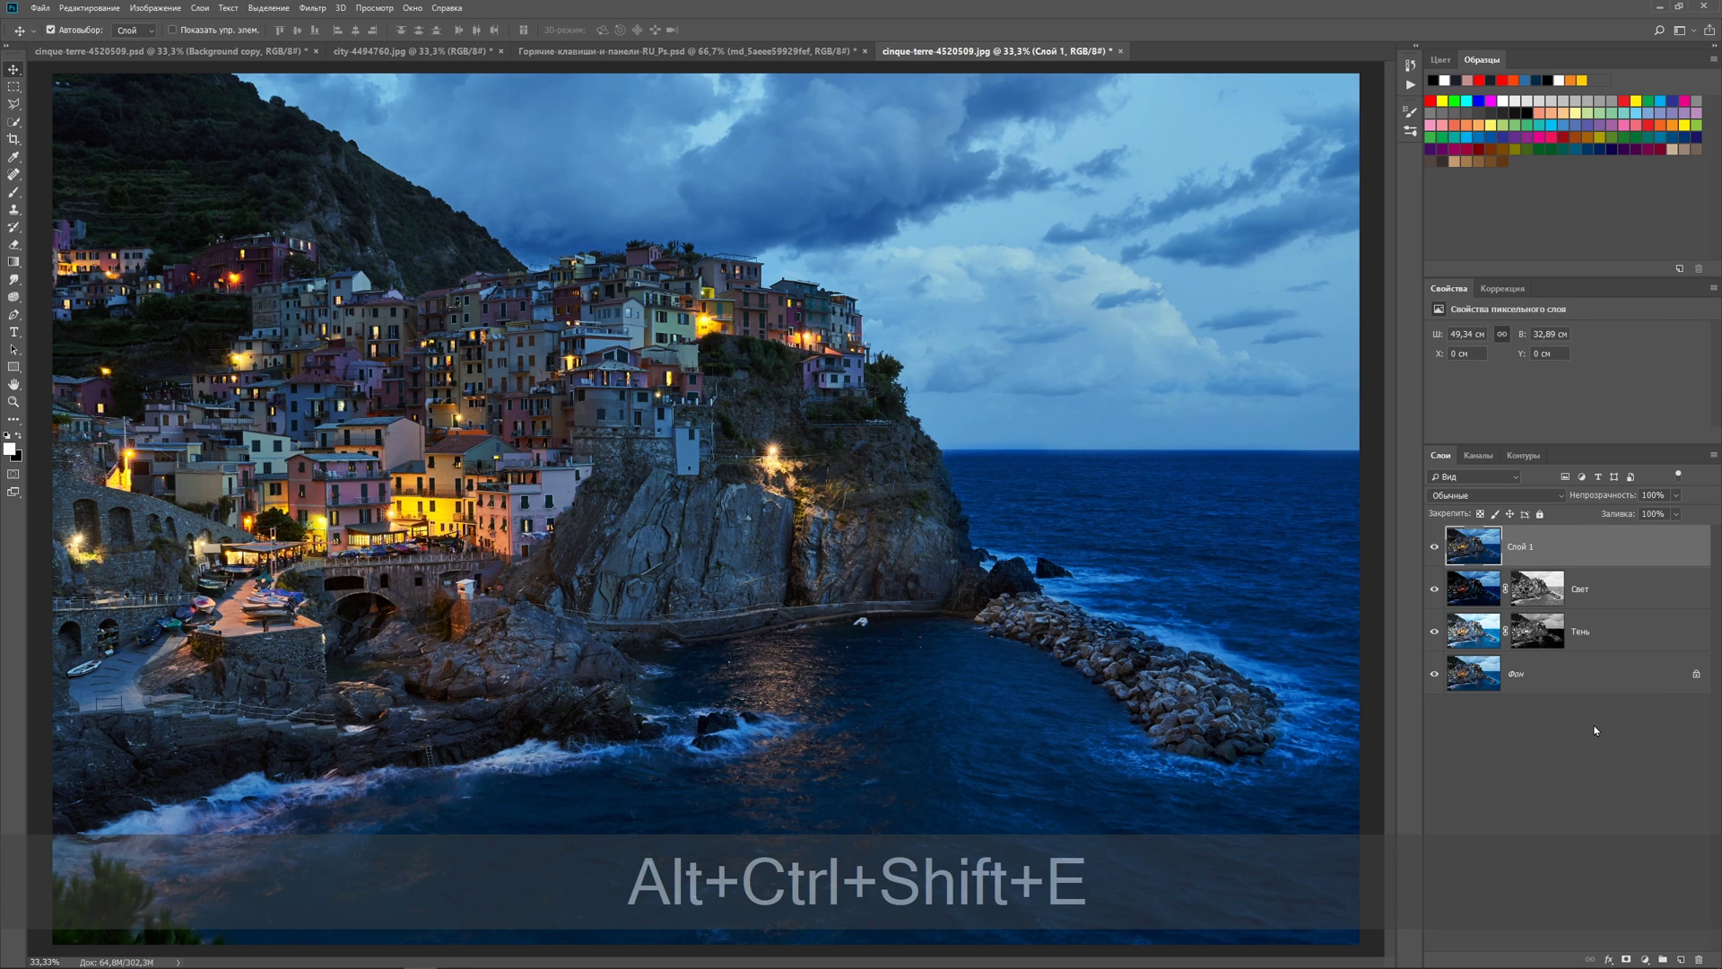
{"action": "right_click", "coordinate": [1581, 553]}
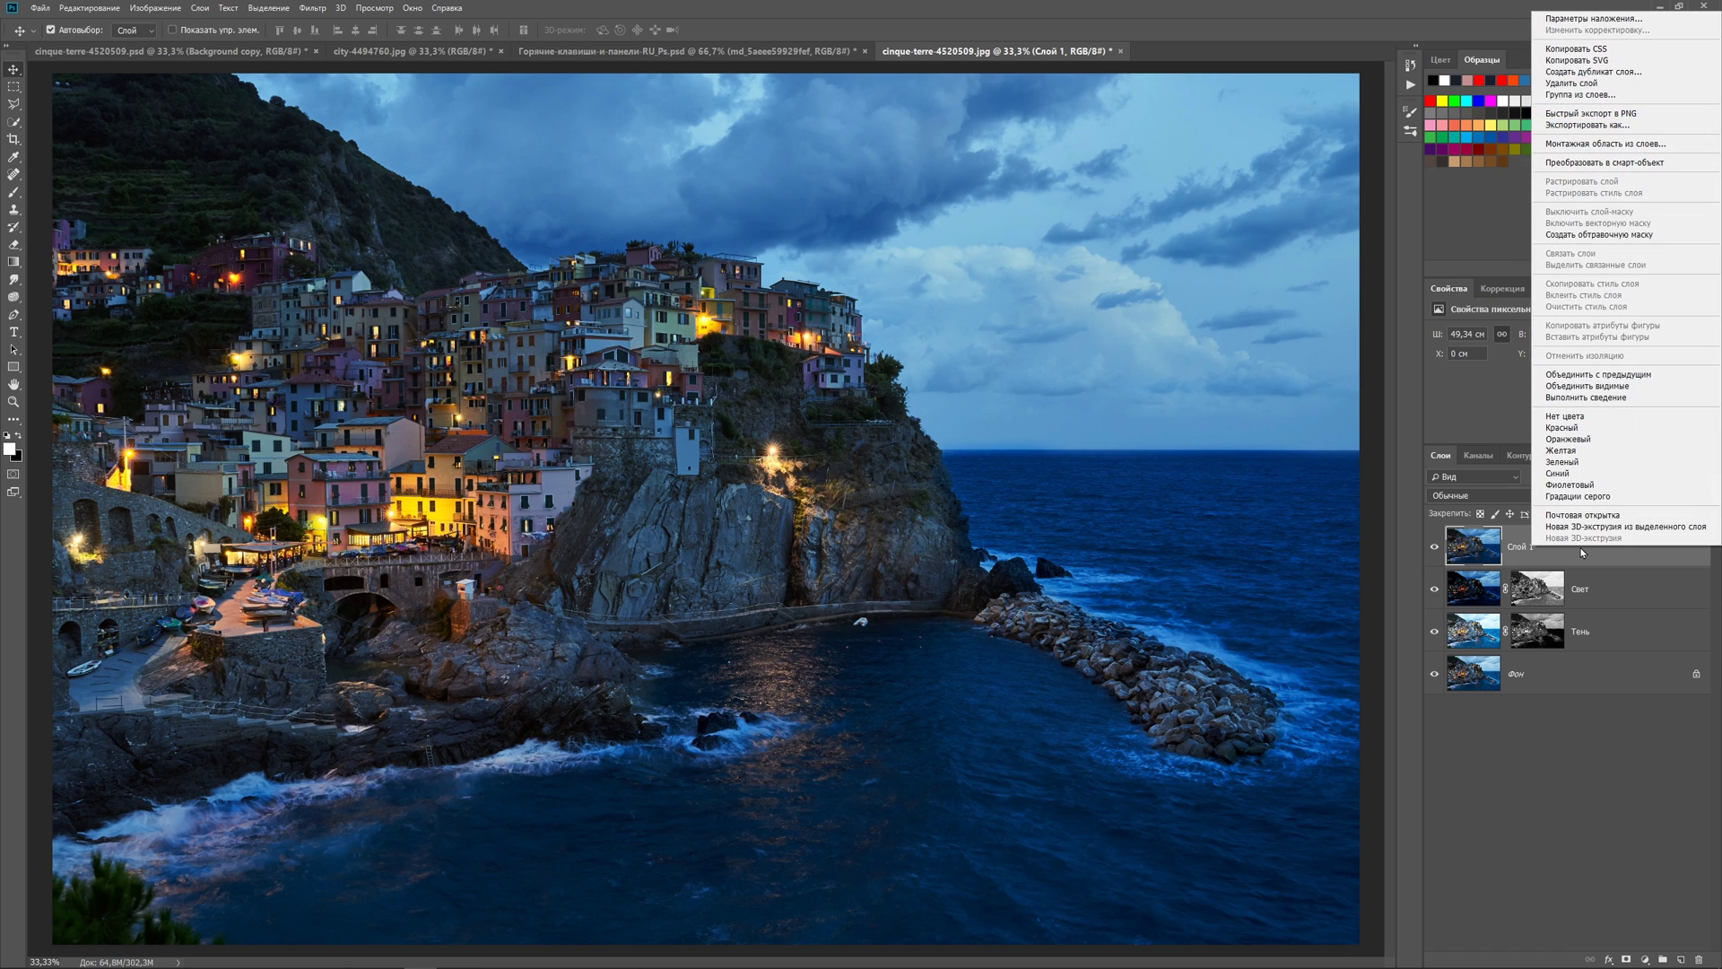
{"action": "left_click", "coordinate": [1605, 163]}
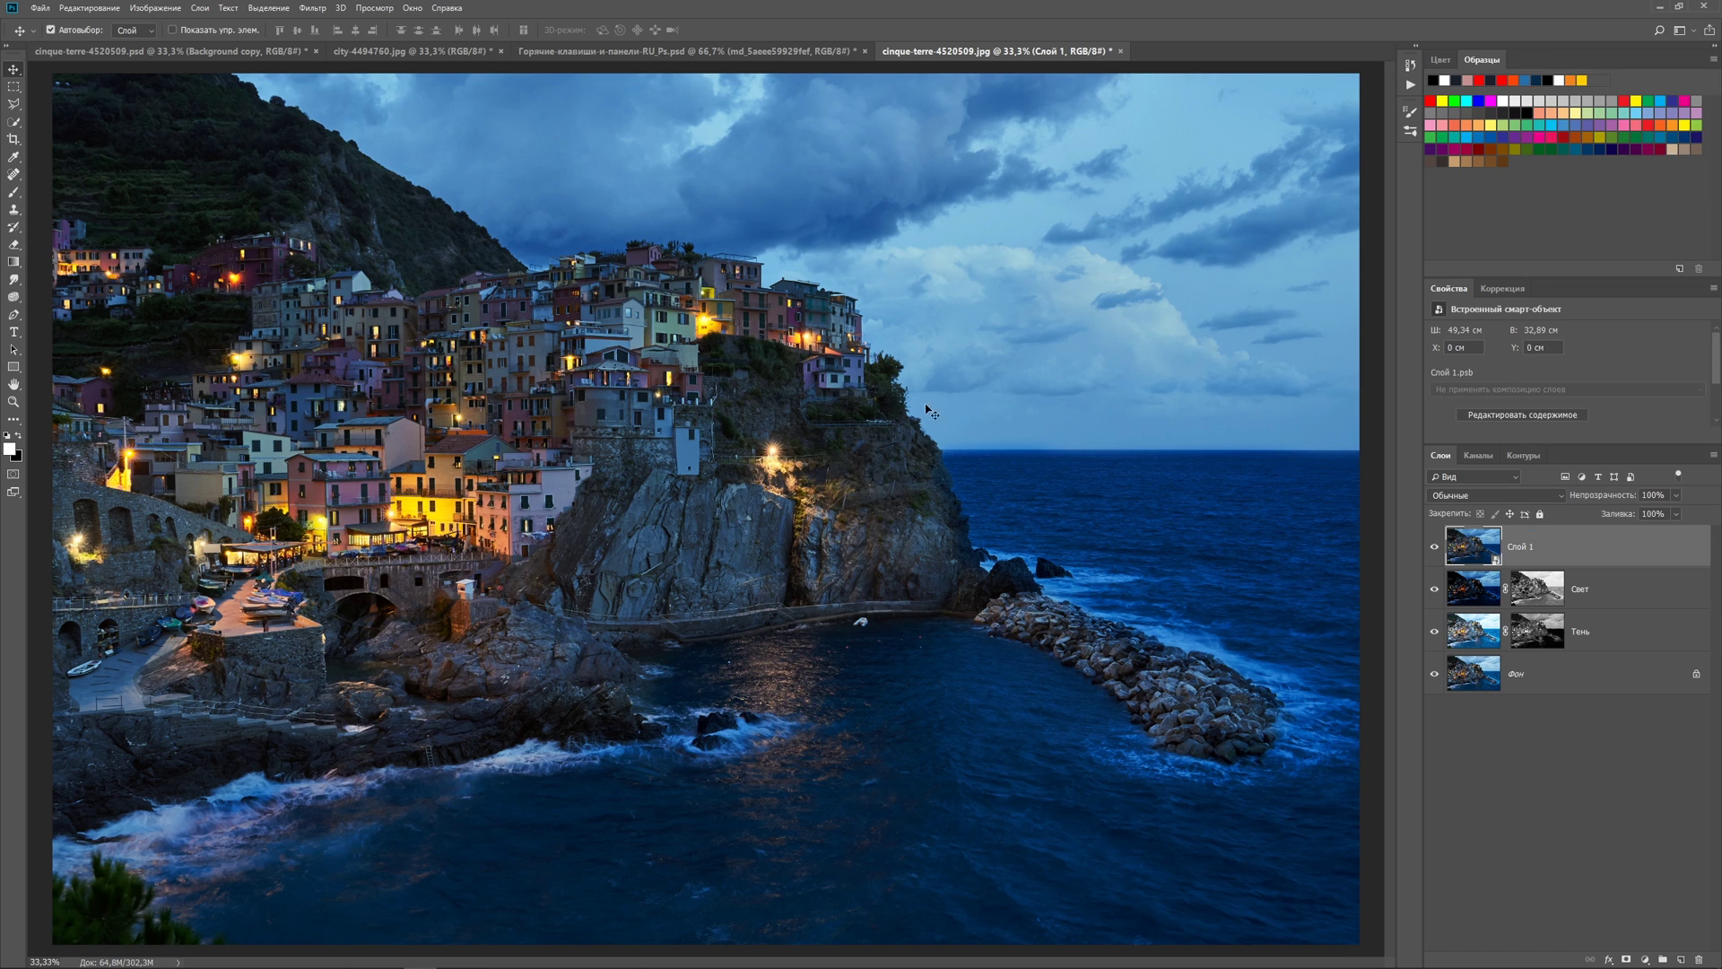
{"action": "left_click", "coordinate": [315, 9]}
Step: Apply Camera Raw with highlights -100, shadows +100, exposure +0,75, and the clipping warning on
{"action": "left_click", "coordinate": [352, 88]}
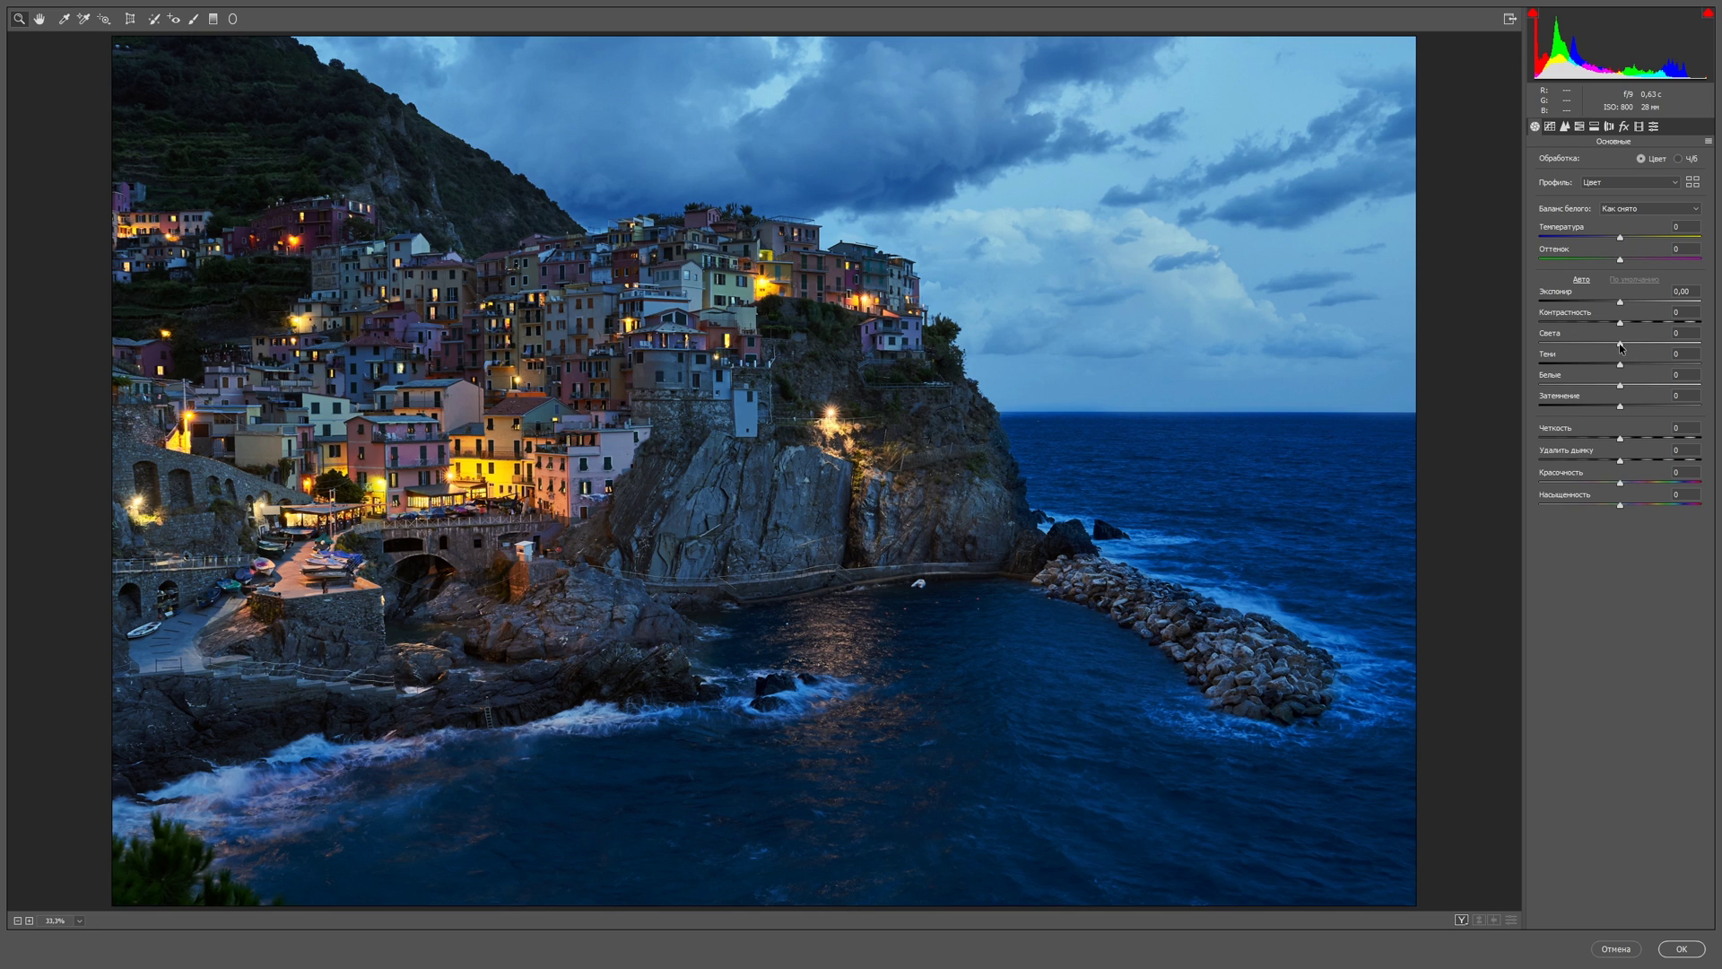
{"action": "left_click_drag", "start_coordinate": [1620, 346], "coordinate": [1491, 353]}
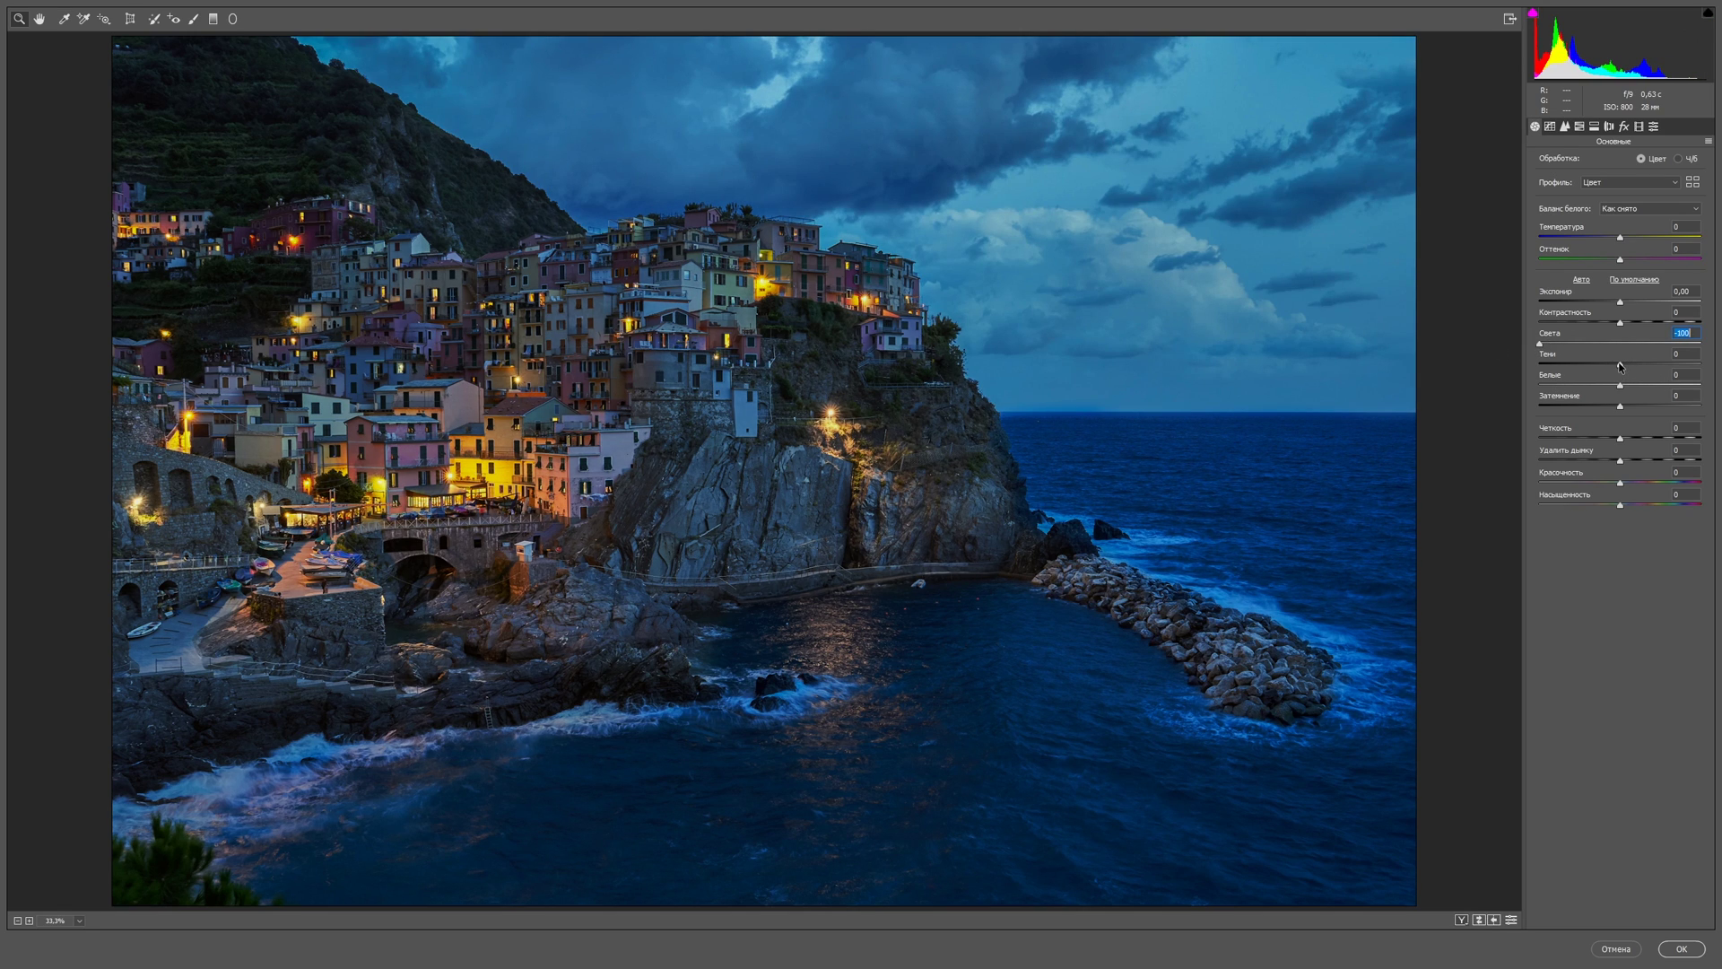
{"action": "left_click_drag", "start_coordinate": [1620, 364], "coordinate": [1720, 358]}
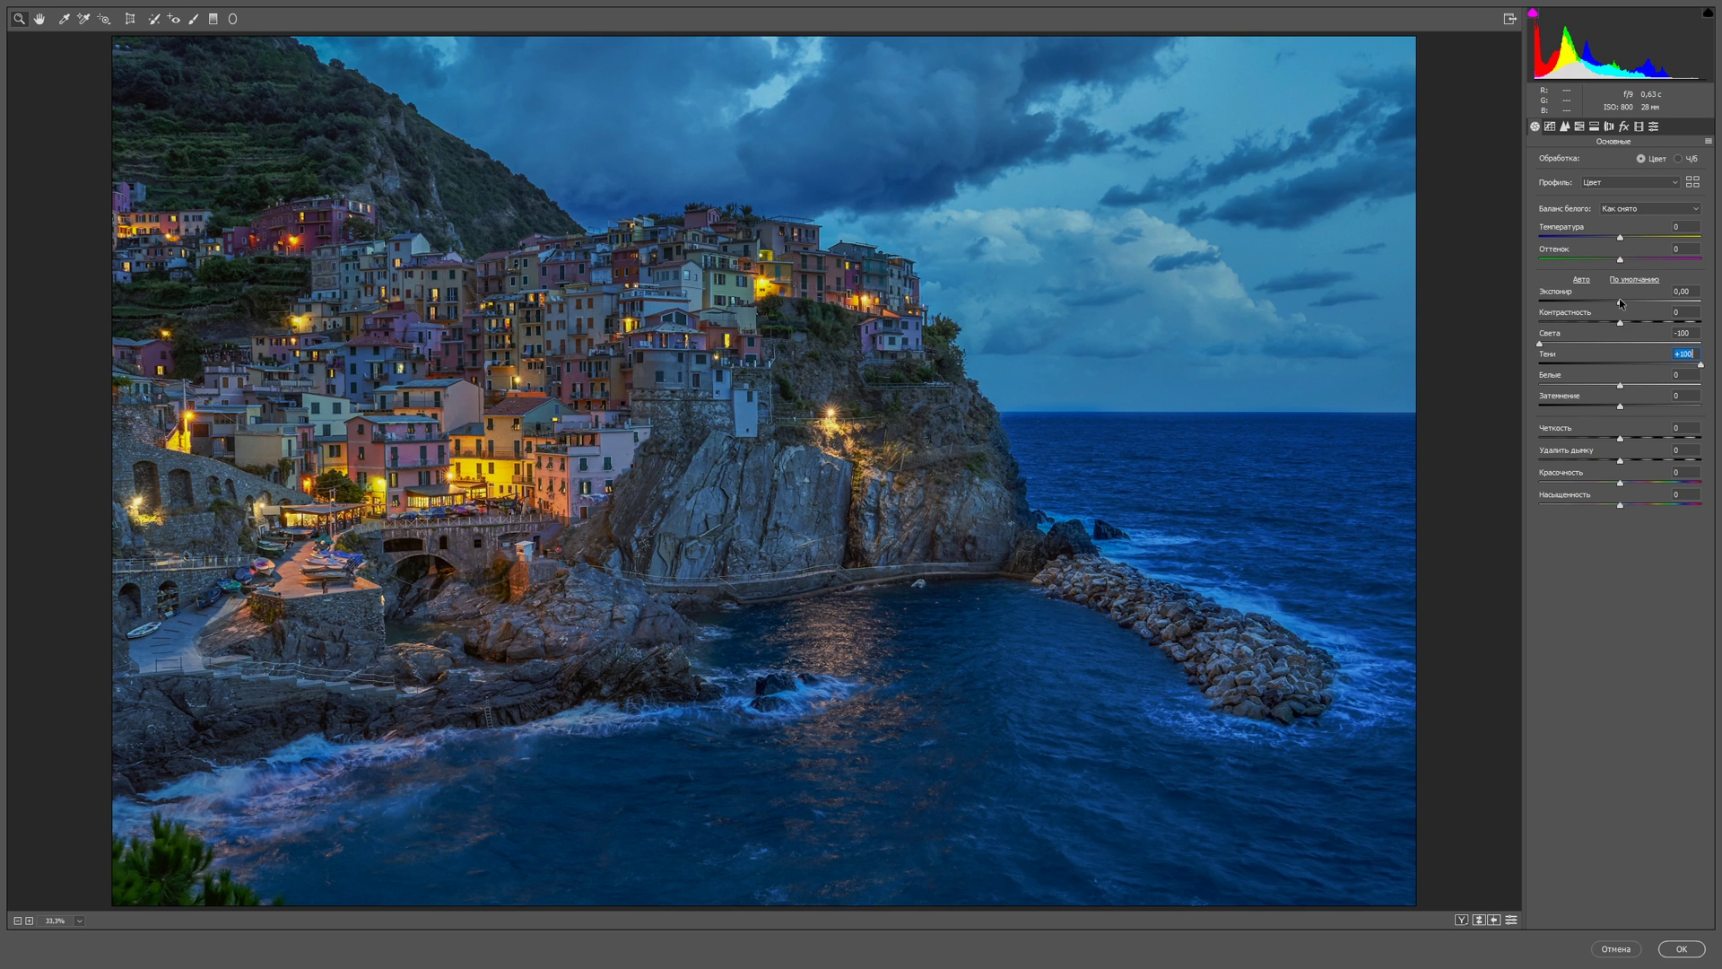
{"action": "left_click_drag", "start_coordinate": [1619, 302], "coordinate": [1632, 301]}
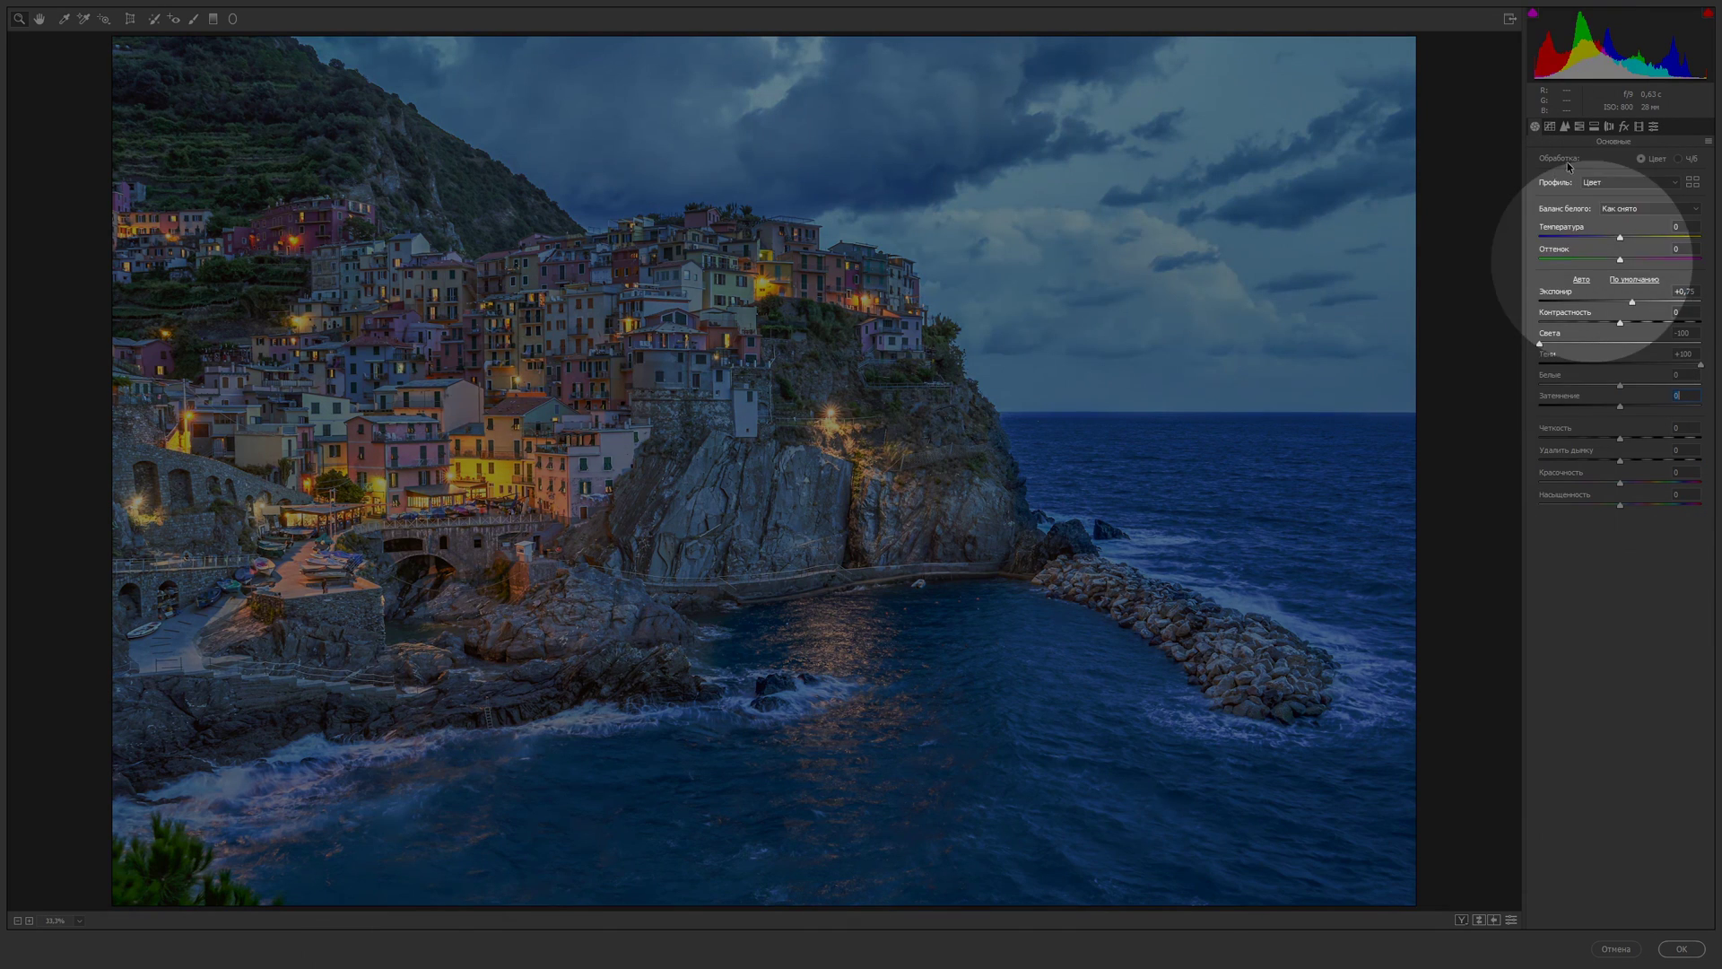
{"action": "left_click", "coordinate": [1707, 15]}
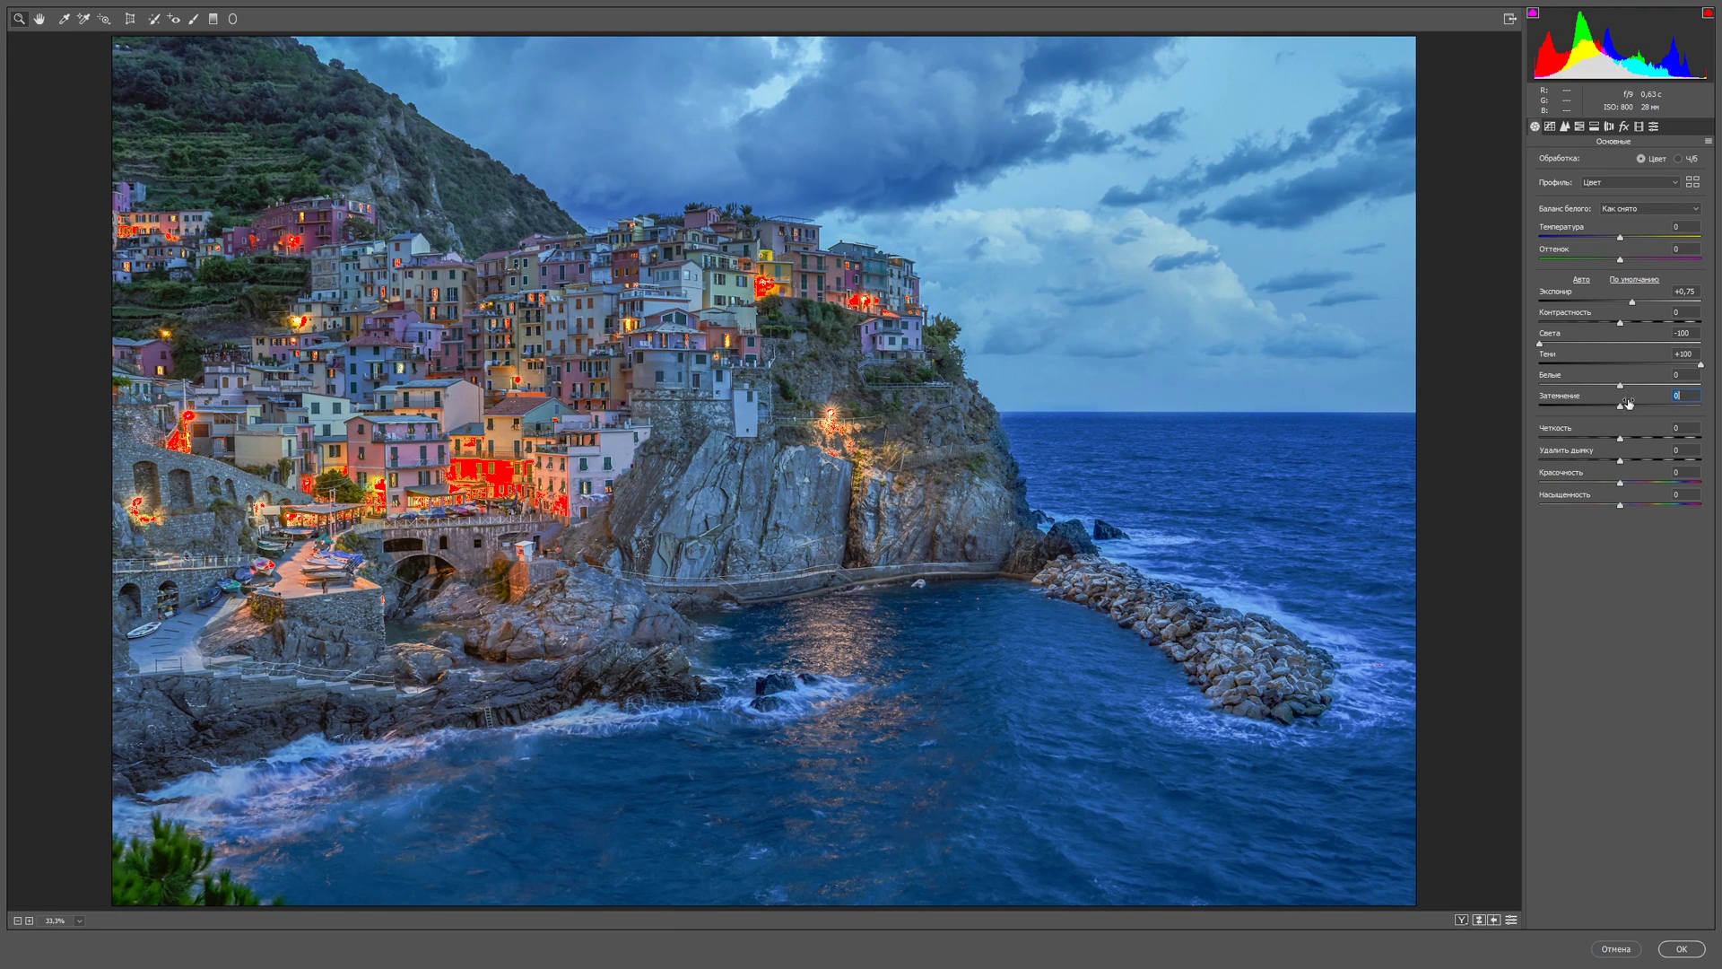
Step: Adjust blacks, set vibrance +42, warm the temperature and shift tint to about -7
{"action": "mouse_move", "coordinate": [1620, 406]}
{"action": "left_mouse_down"}
{"action": "mouse_move", "coordinate": [1596, 406]}
{"action": "mouse_move", "coordinate": [1627, 406]}
{"action": "mouse_move", "coordinate": [1633, 387]}
{"action": "left_mouse_up"}
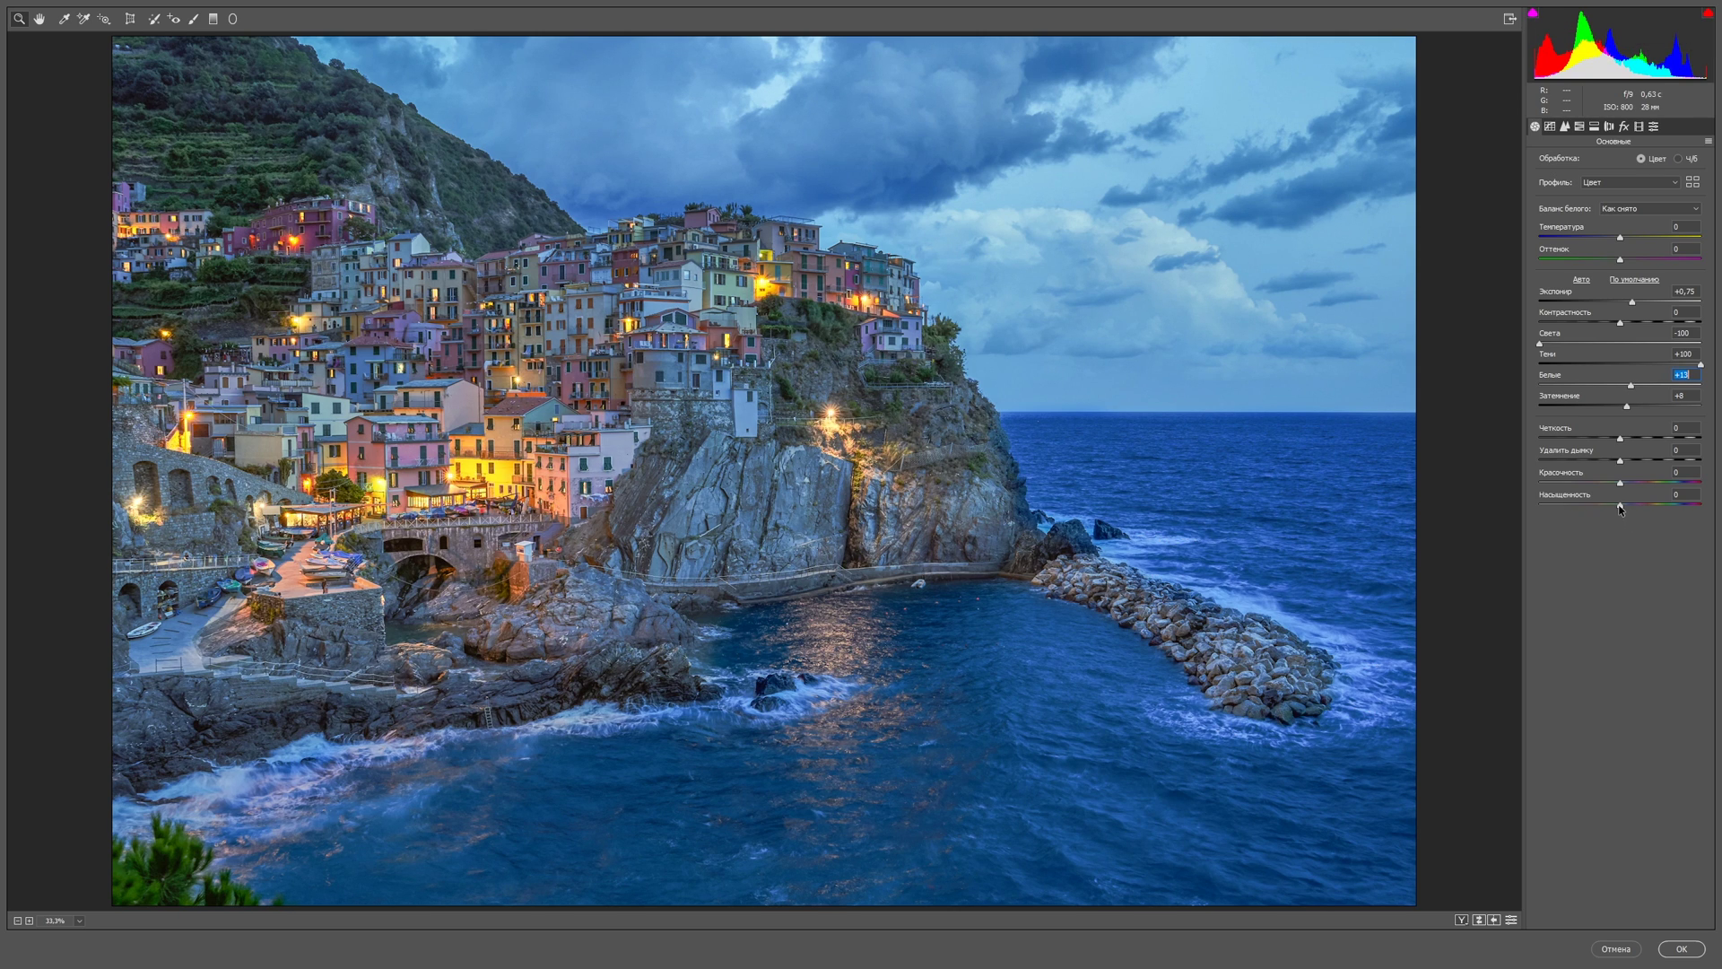
{"action": "left_click_drag", "start_coordinate": [1620, 505], "coordinate": [1654, 484]}
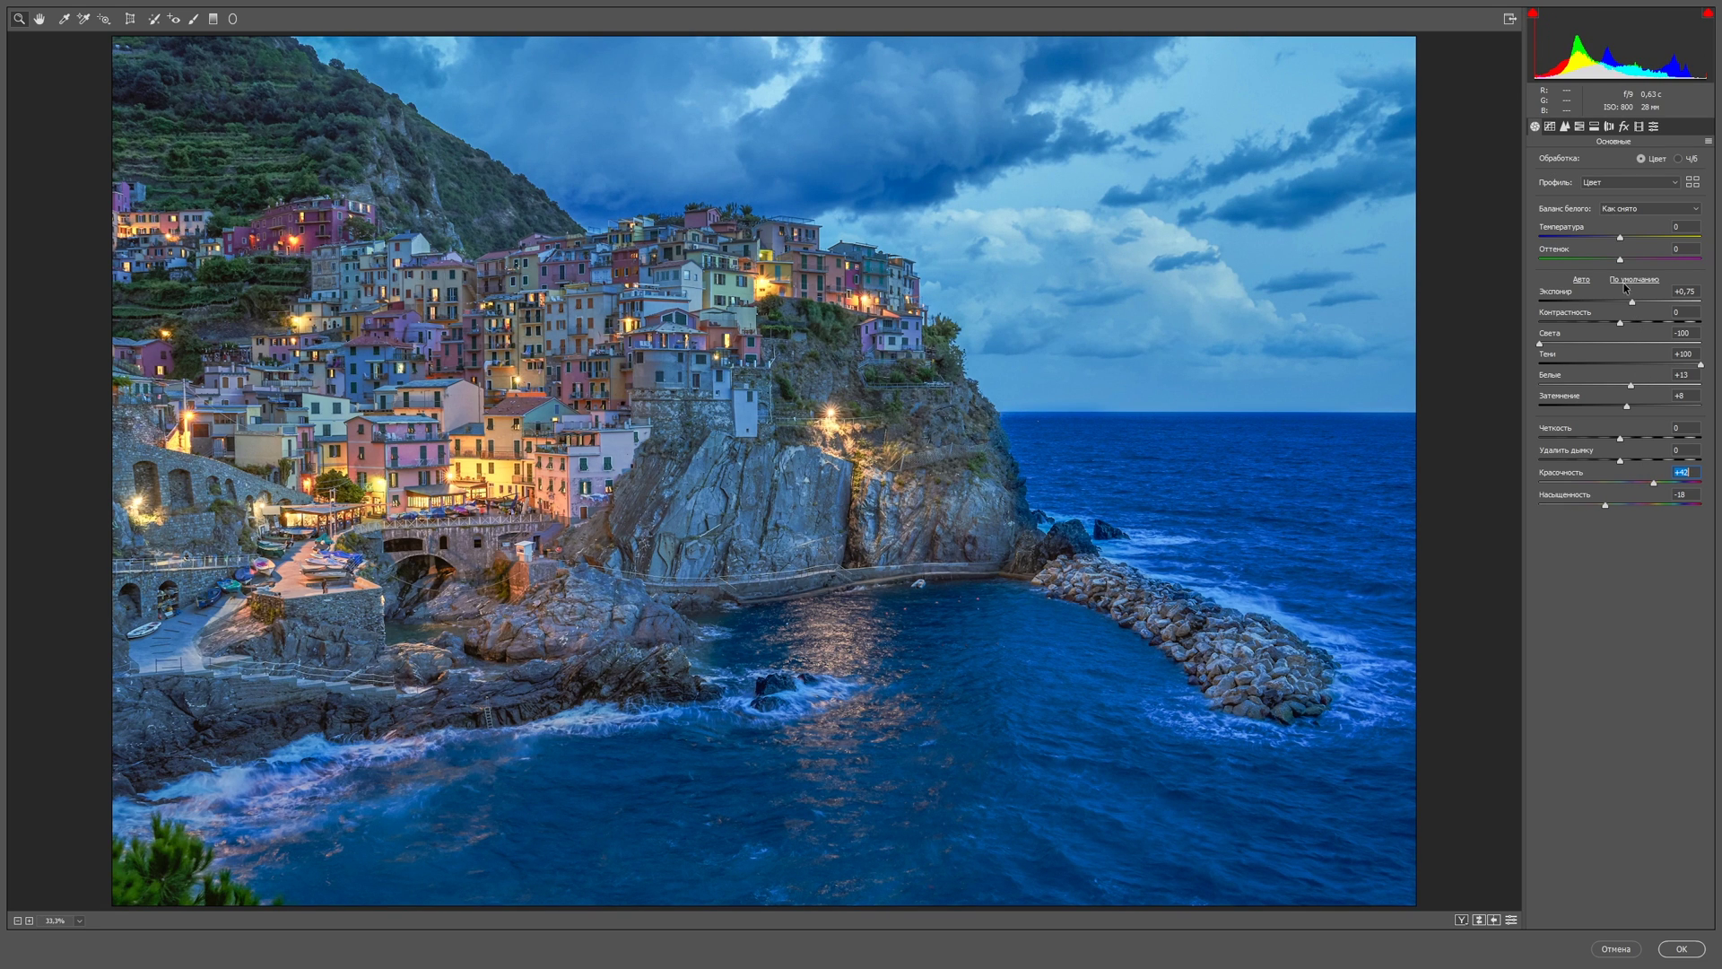
{"action": "left_click_drag", "start_coordinate": [1621, 237], "coordinate": [1627, 237]}
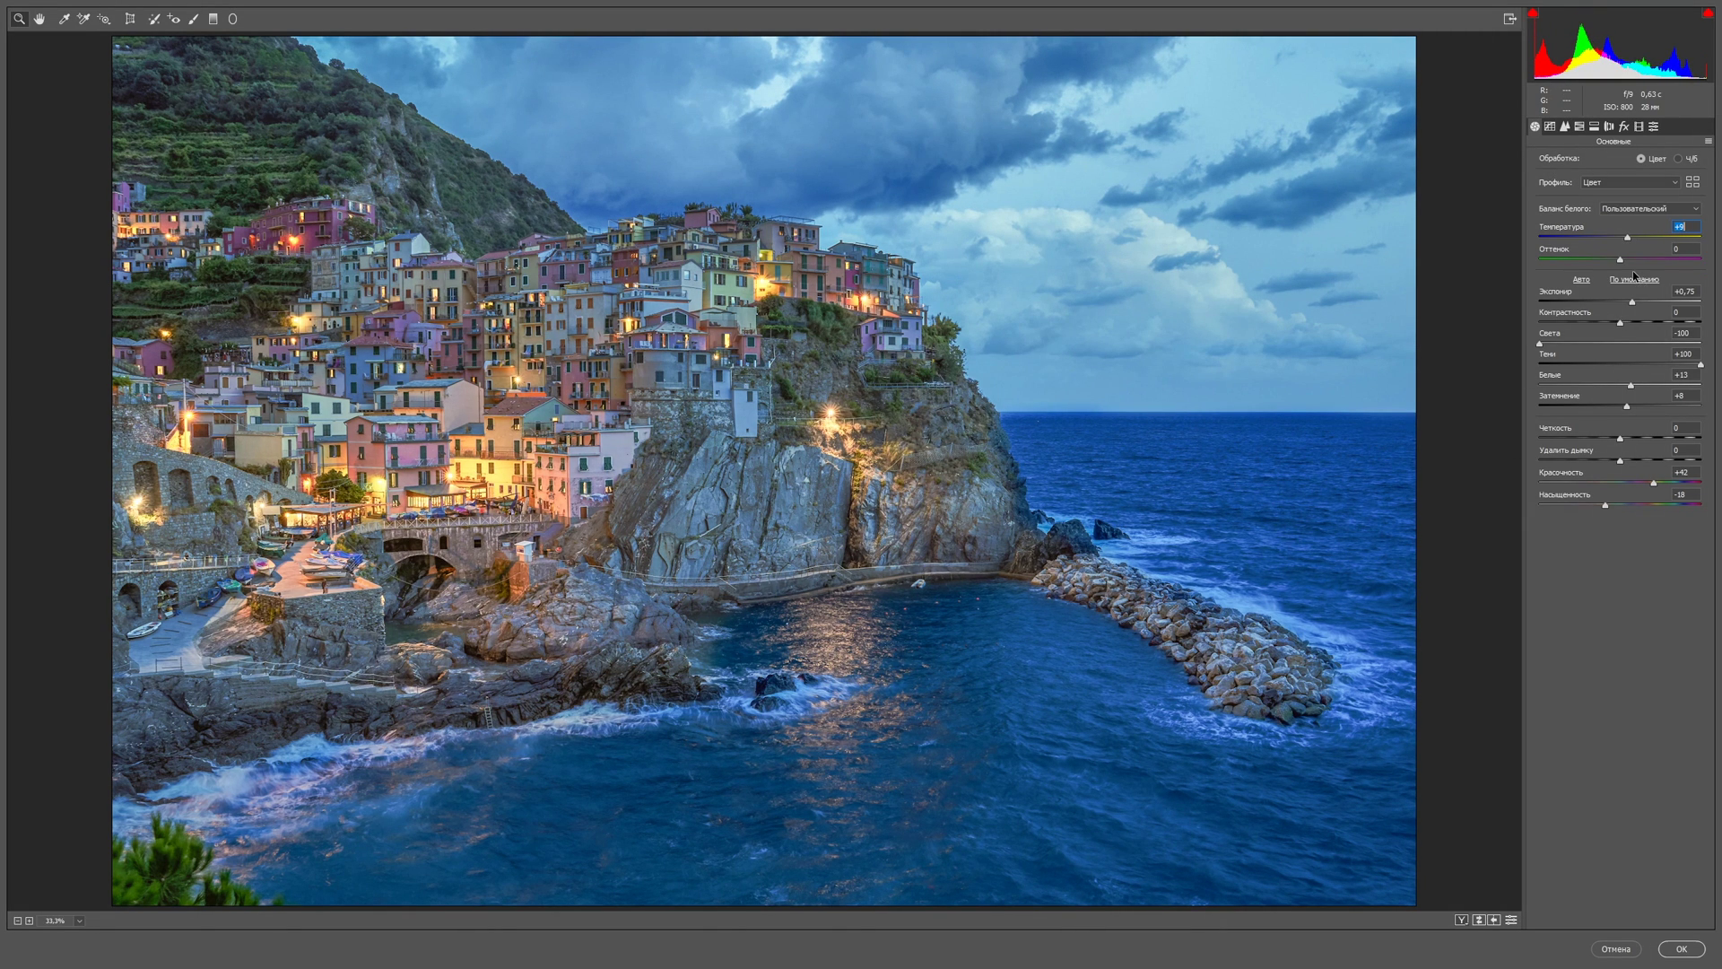
{"action": "left_click_drag", "start_coordinate": [1619, 261], "coordinate": [1615, 264]}
Step: Build a custom point tone curve with contrast points, black point lifted to 21, white point lowered
{"action": "left_click", "coordinate": [1550, 126]}
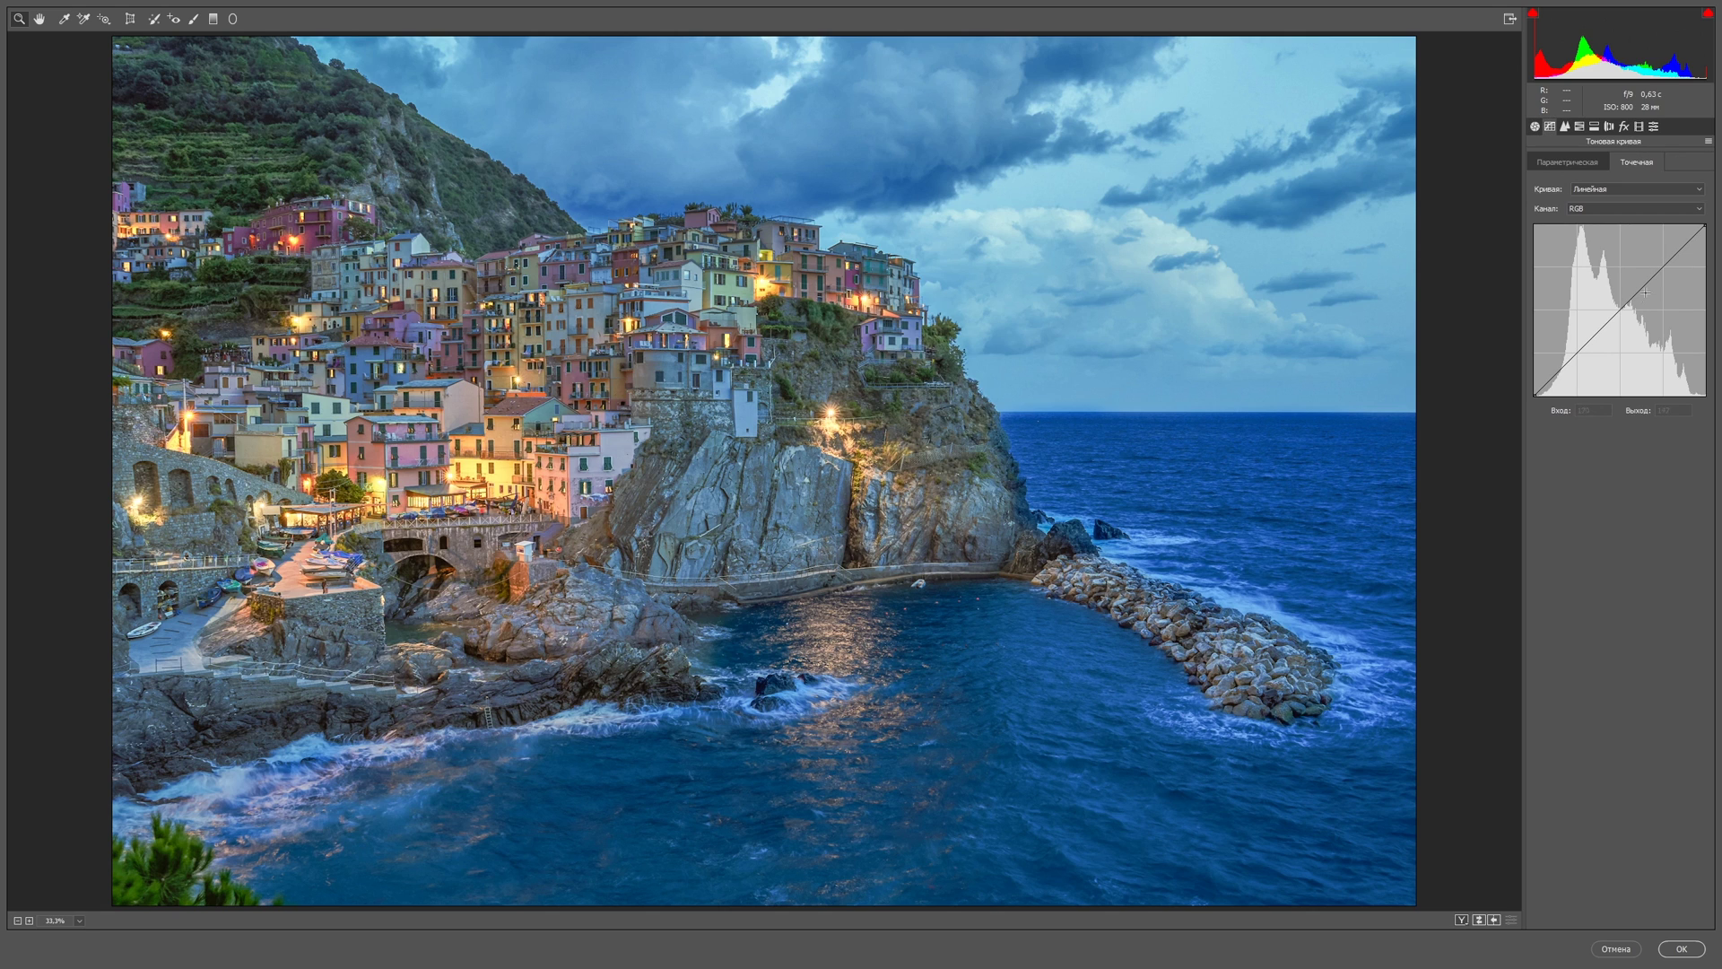
{"action": "left_click_drag", "start_coordinate": [1576, 353], "coordinate": [1579, 362]}
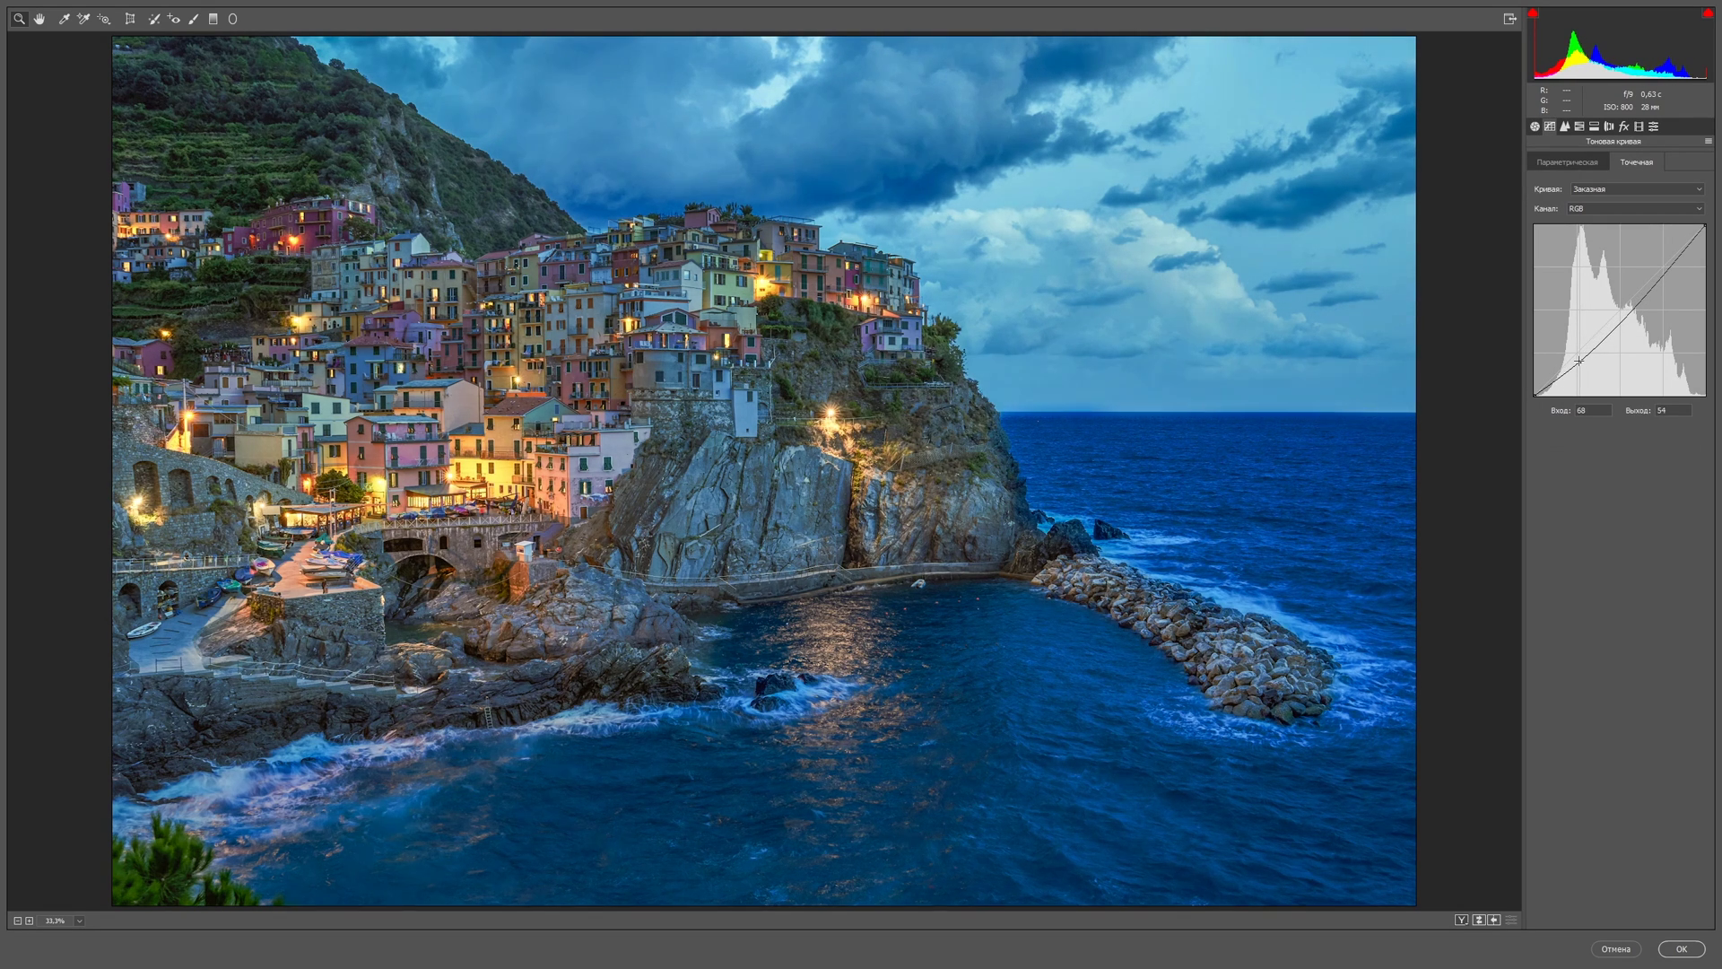
{"action": "left_click_drag", "start_coordinate": [1664, 264], "coordinate": [1665, 266]}
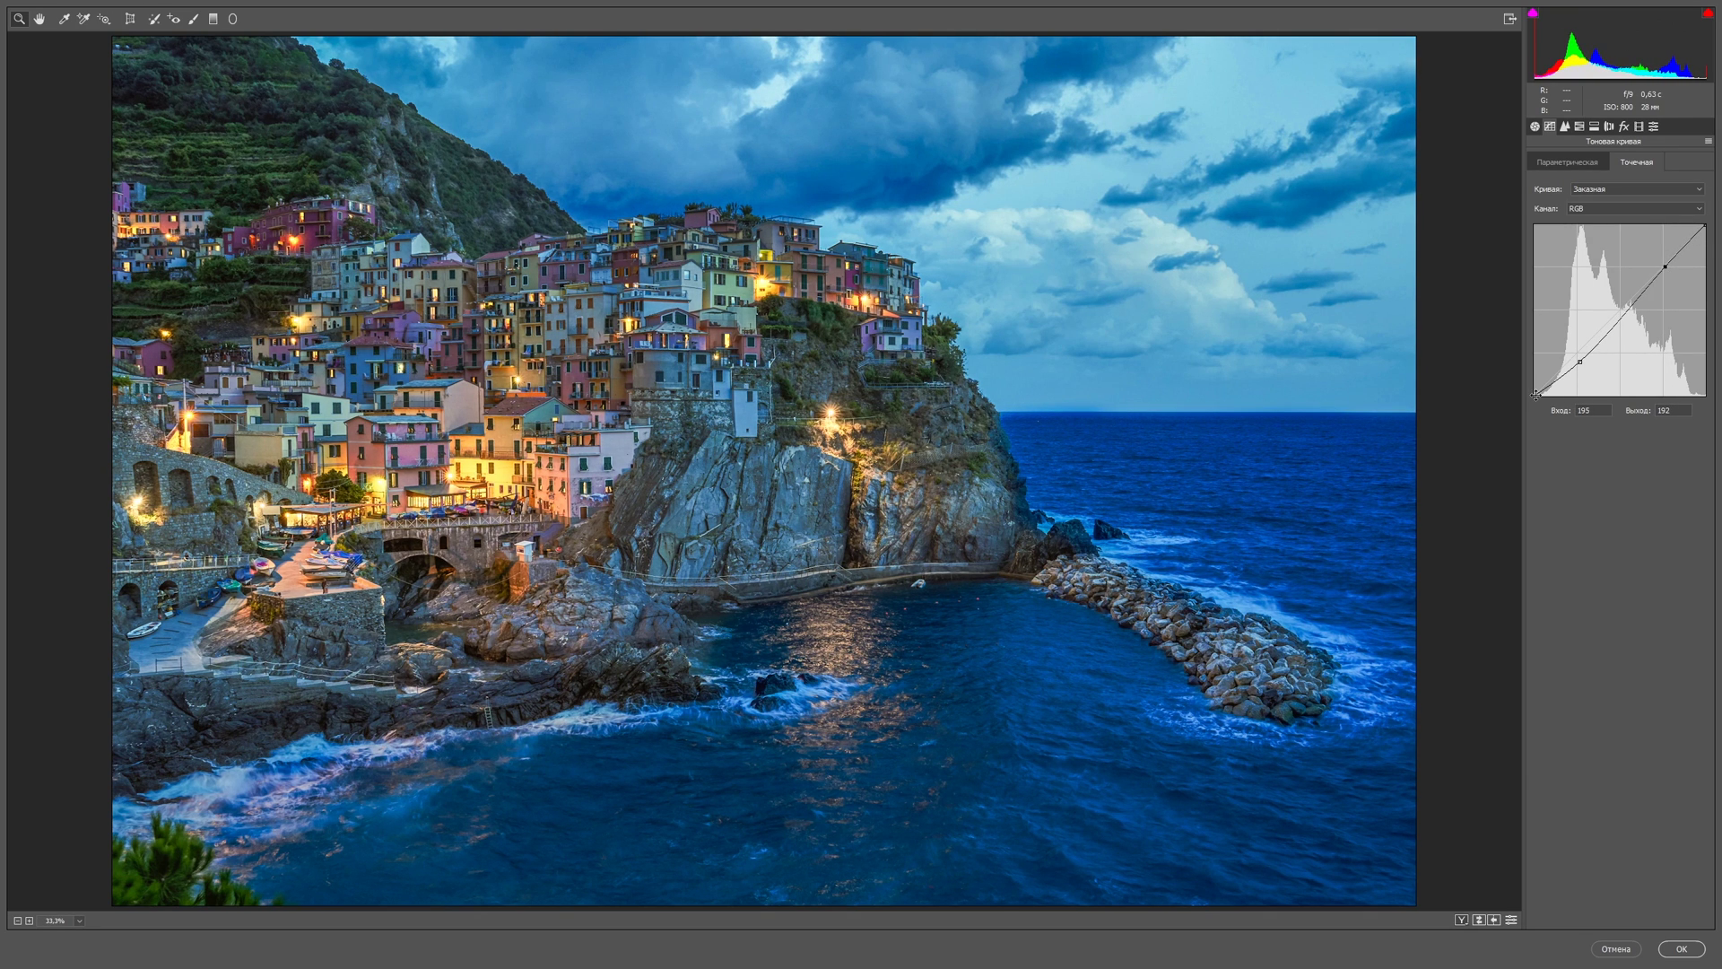
{"action": "left_click_drag", "start_coordinate": [1536, 395], "coordinate": [1536, 381]}
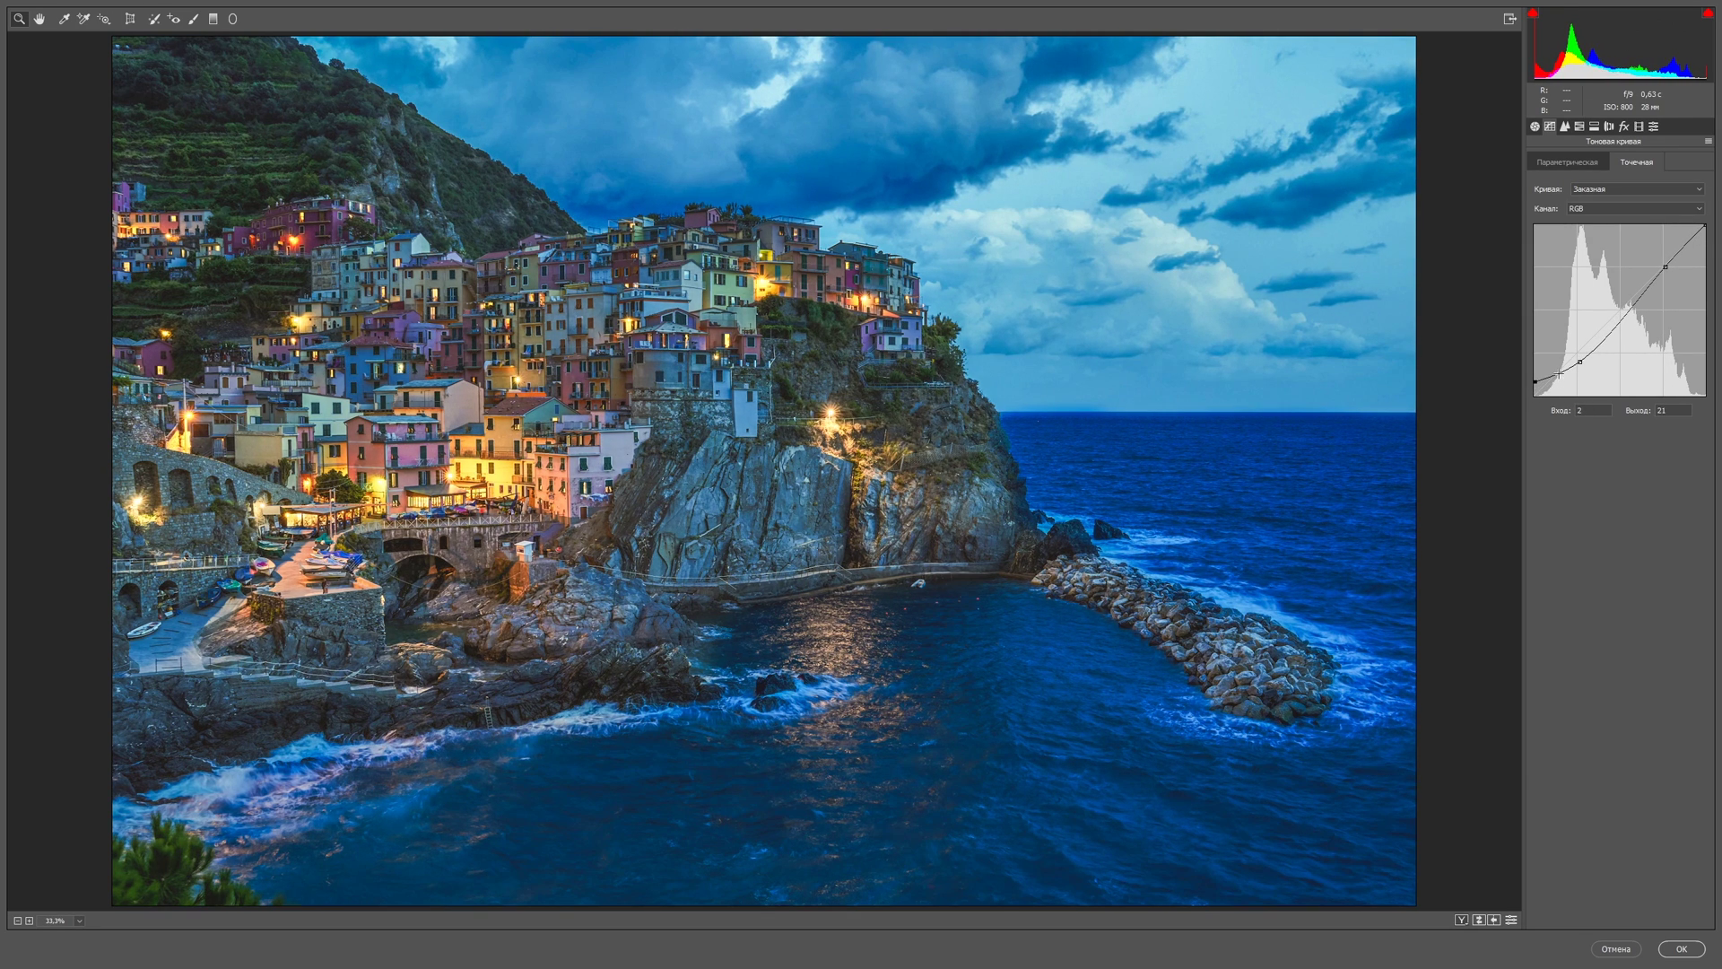
{"action": "left_click", "coordinate": [1559, 374]}
{"action": "left_click_drag", "start_coordinate": [1705, 226], "coordinate": [1715, 234]}
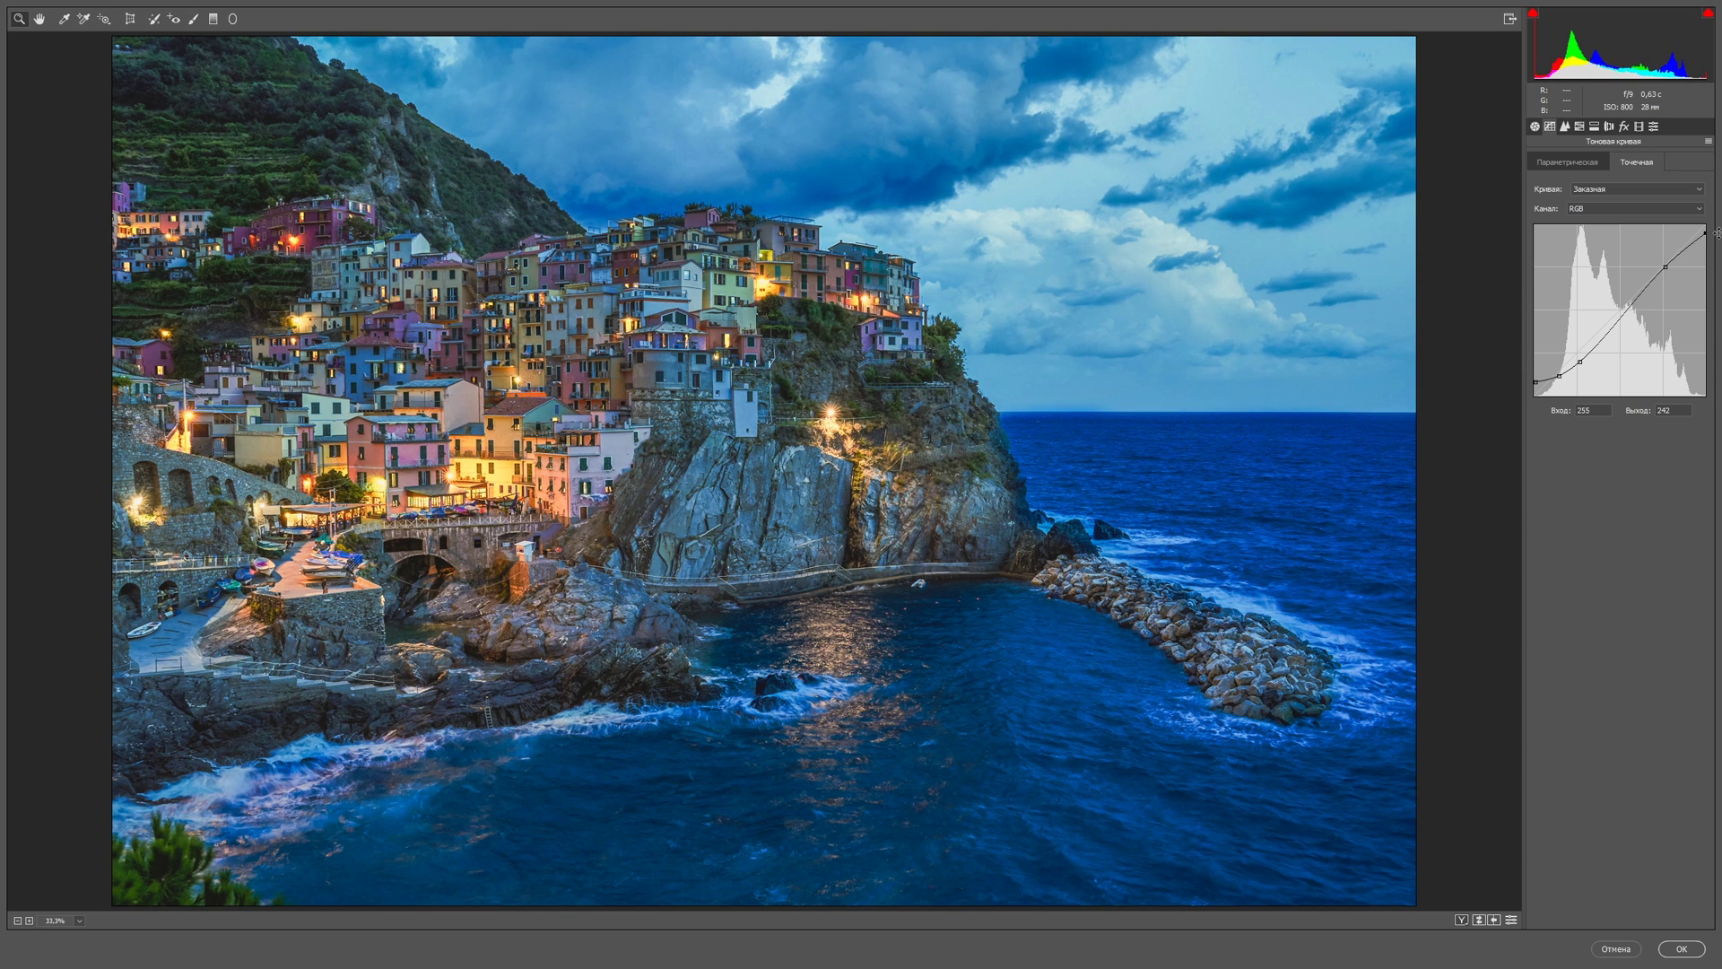
{"action": "left_click", "coordinate": [1565, 127]}
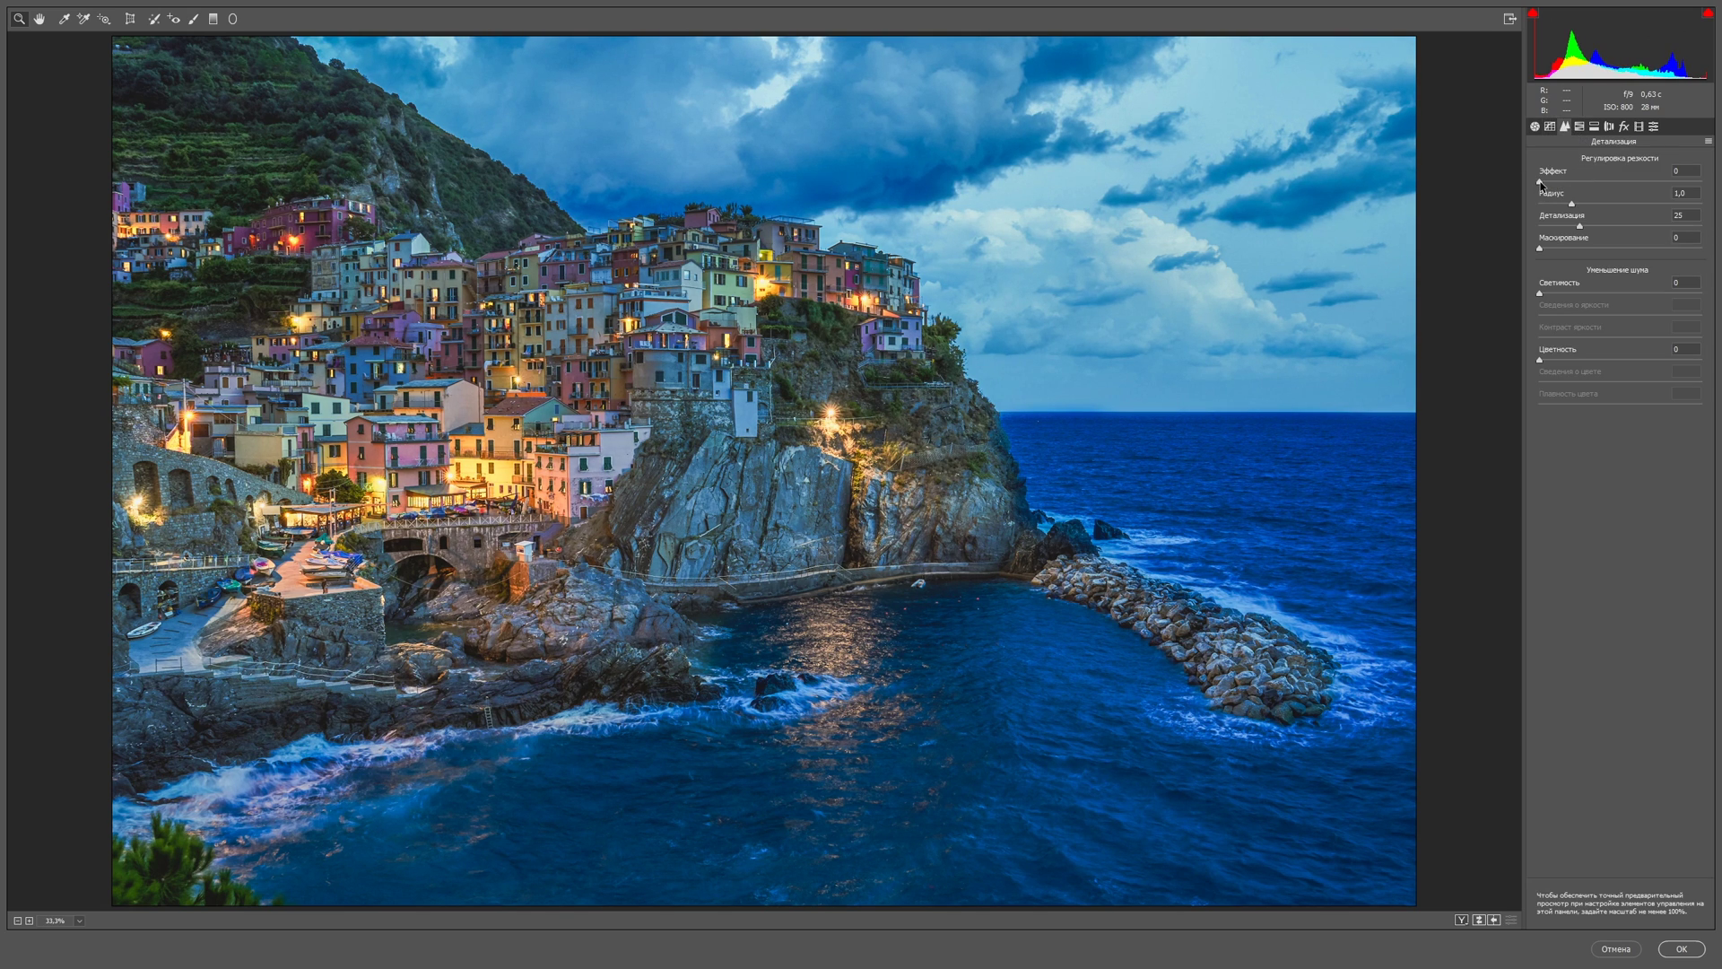
Step: Raise the sharpening amount and set the Calibration blue primary to hue -35, saturation -38
{"action": "mouse_move", "coordinate": [1558, 187]}
{"action": "left_mouse_down"}
{"action": "mouse_move", "coordinate": [1580, 185]}
{"action": "mouse_move", "coordinate": [1592, 226]}
{"action": "left_mouse_up"}
{"action": "left_click", "coordinate": [1623, 126]}
{"action": "mouse_move", "coordinate": [1620, 380]}
{"action": "left_mouse_down"}
{"action": "mouse_move", "coordinate": [1576, 381]}
{"action": "mouse_move", "coordinate": [1592, 382]}
{"action": "left_mouse_up"}
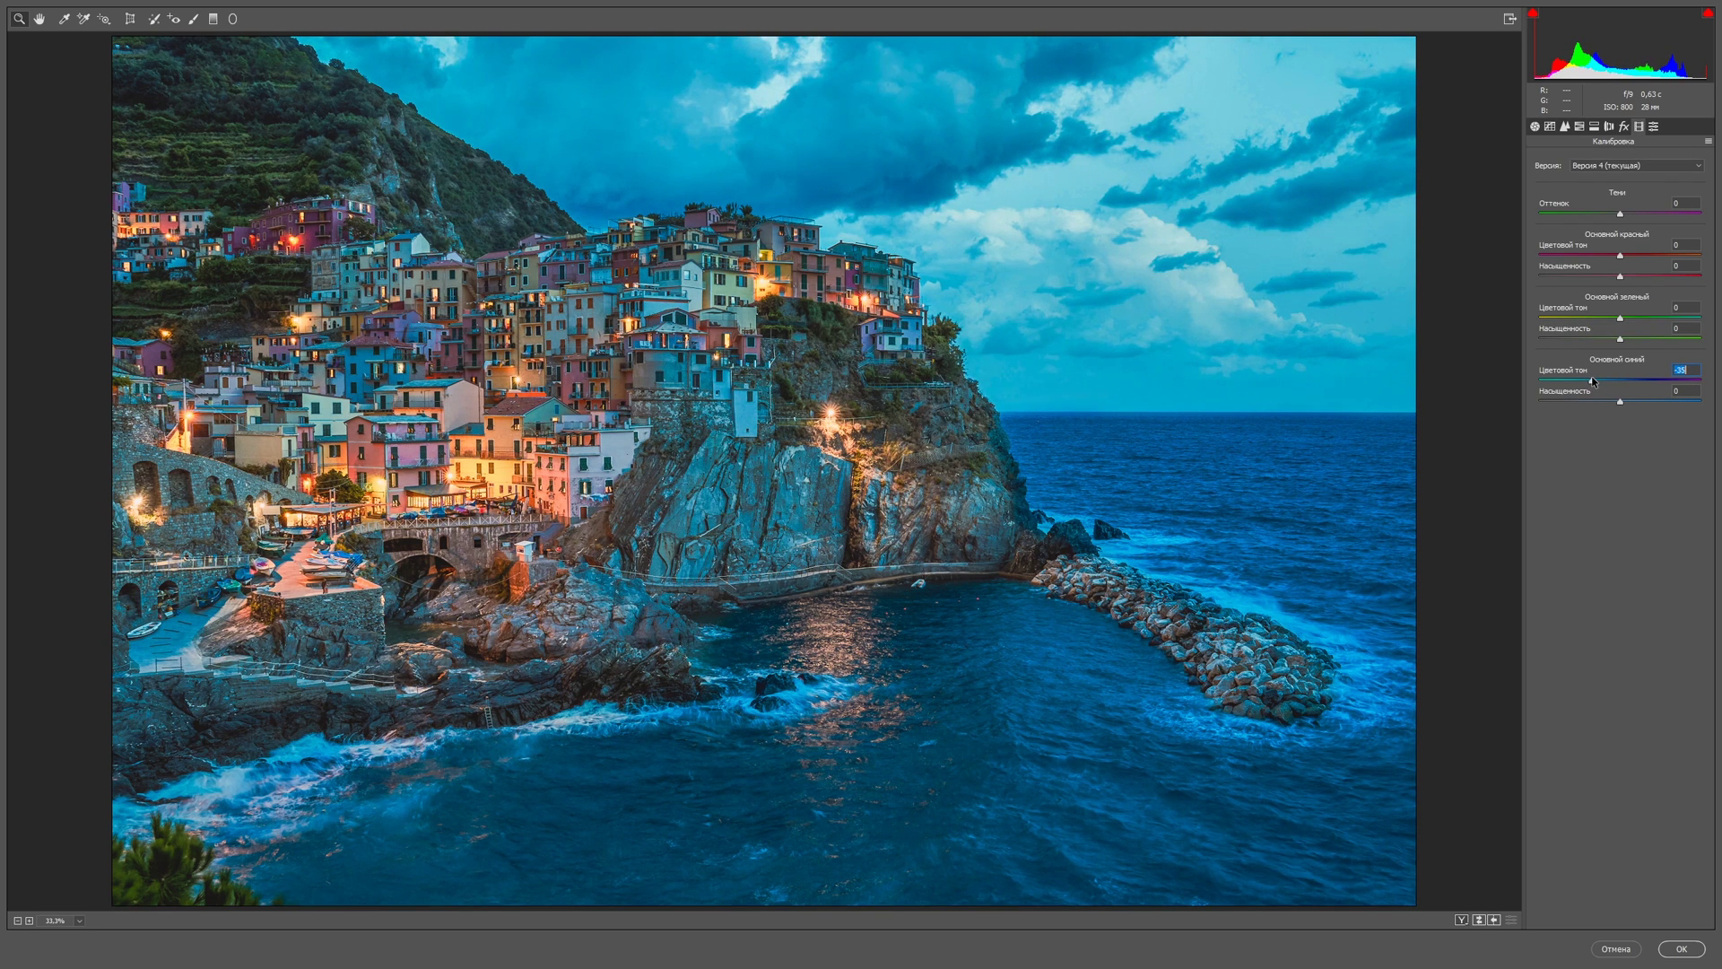
{"action": "left_click", "coordinate": [1588, 402]}
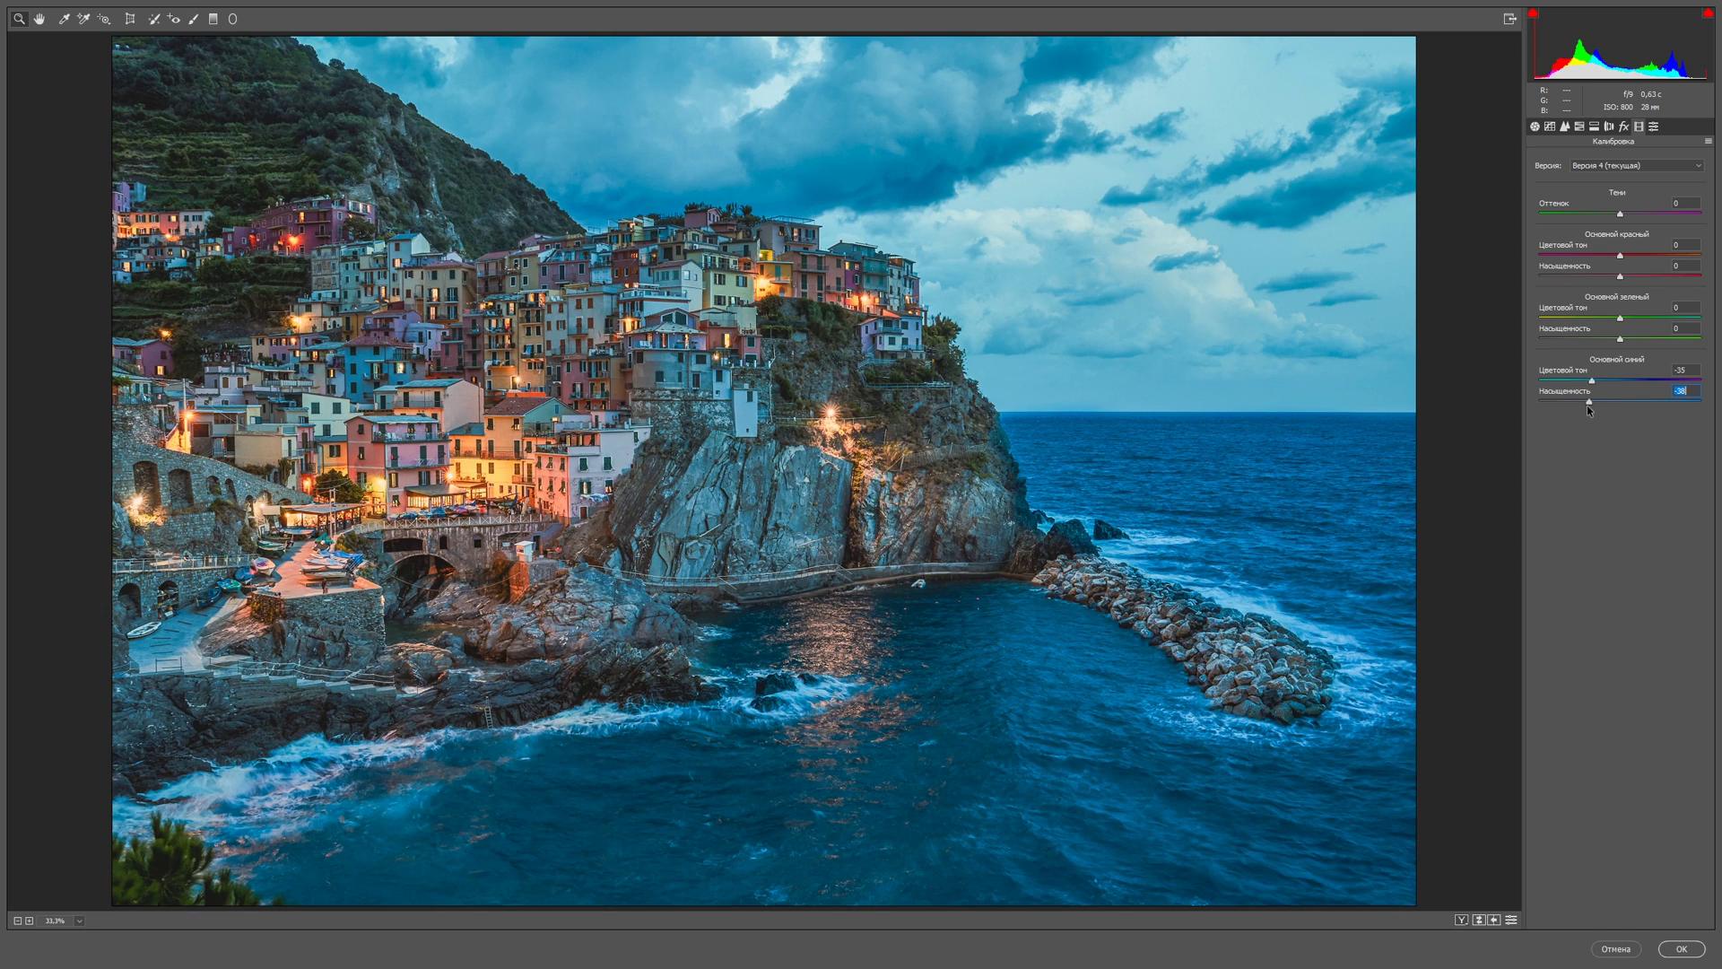
Step: Keep green primary hue at 0, lower green saturation to -12, and raise red primary saturation
{"action": "left_click_drag", "start_coordinate": [1619, 318], "coordinate": [1601, 323]}
{"action": "double_click", "coordinate": [1595, 319]}
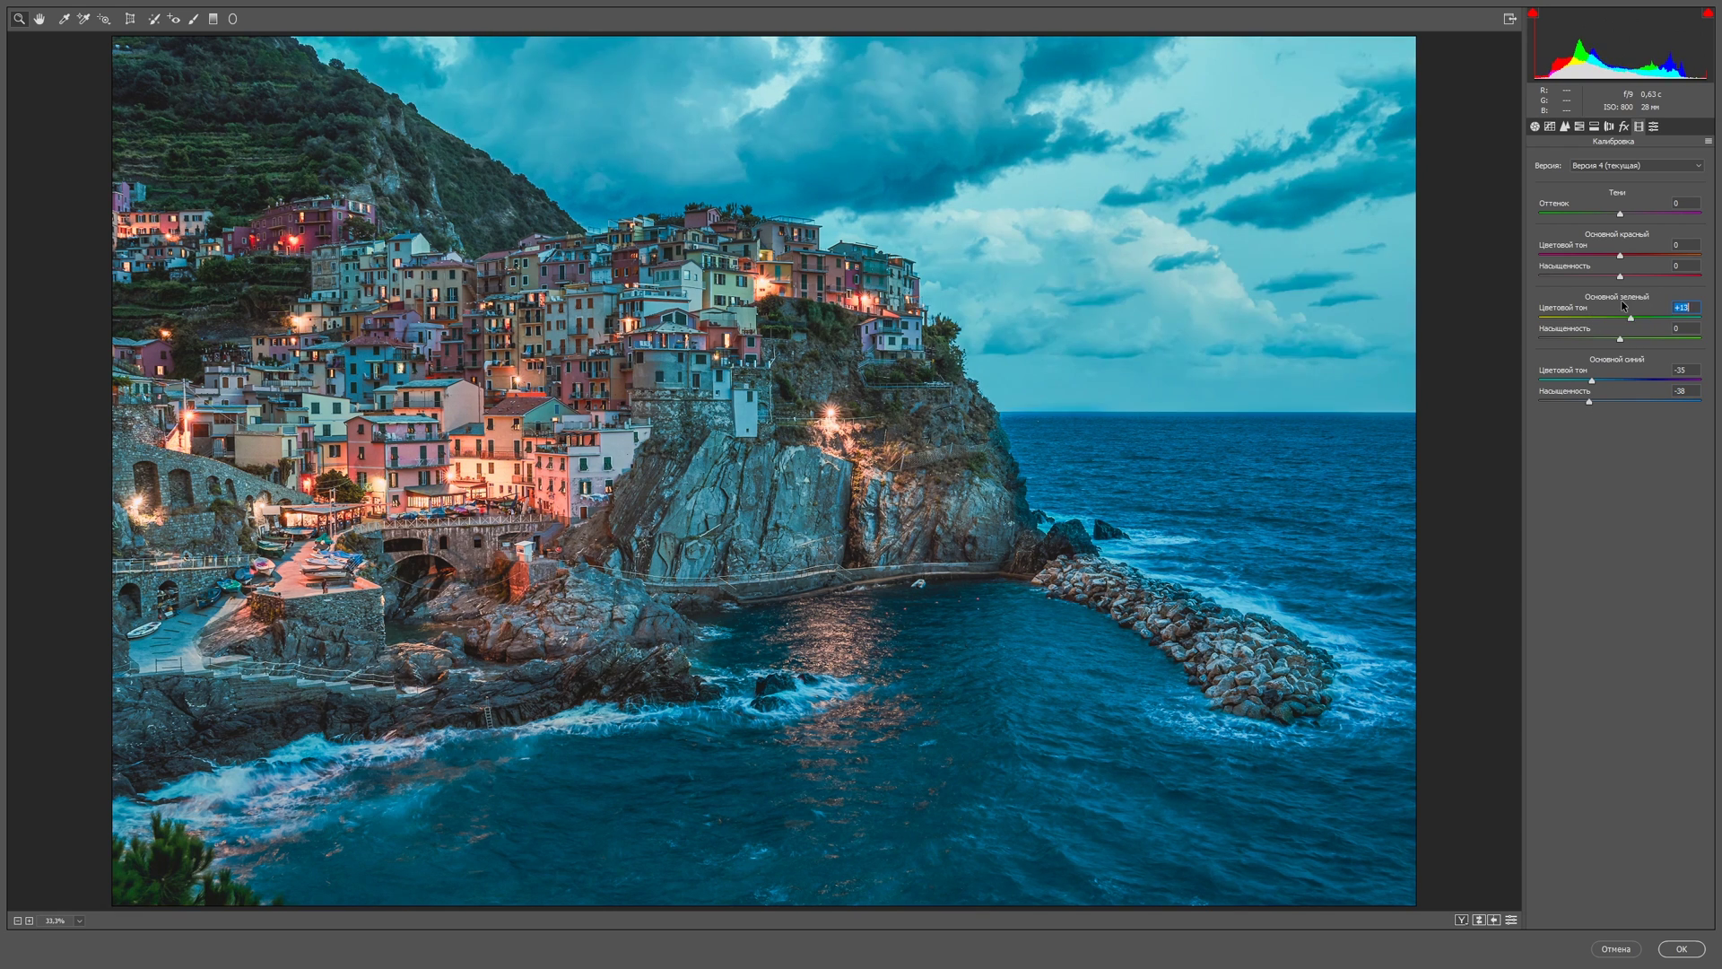
{"action": "left_click_drag", "start_coordinate": [1620, 338], "coordinate": [1612, 358]}
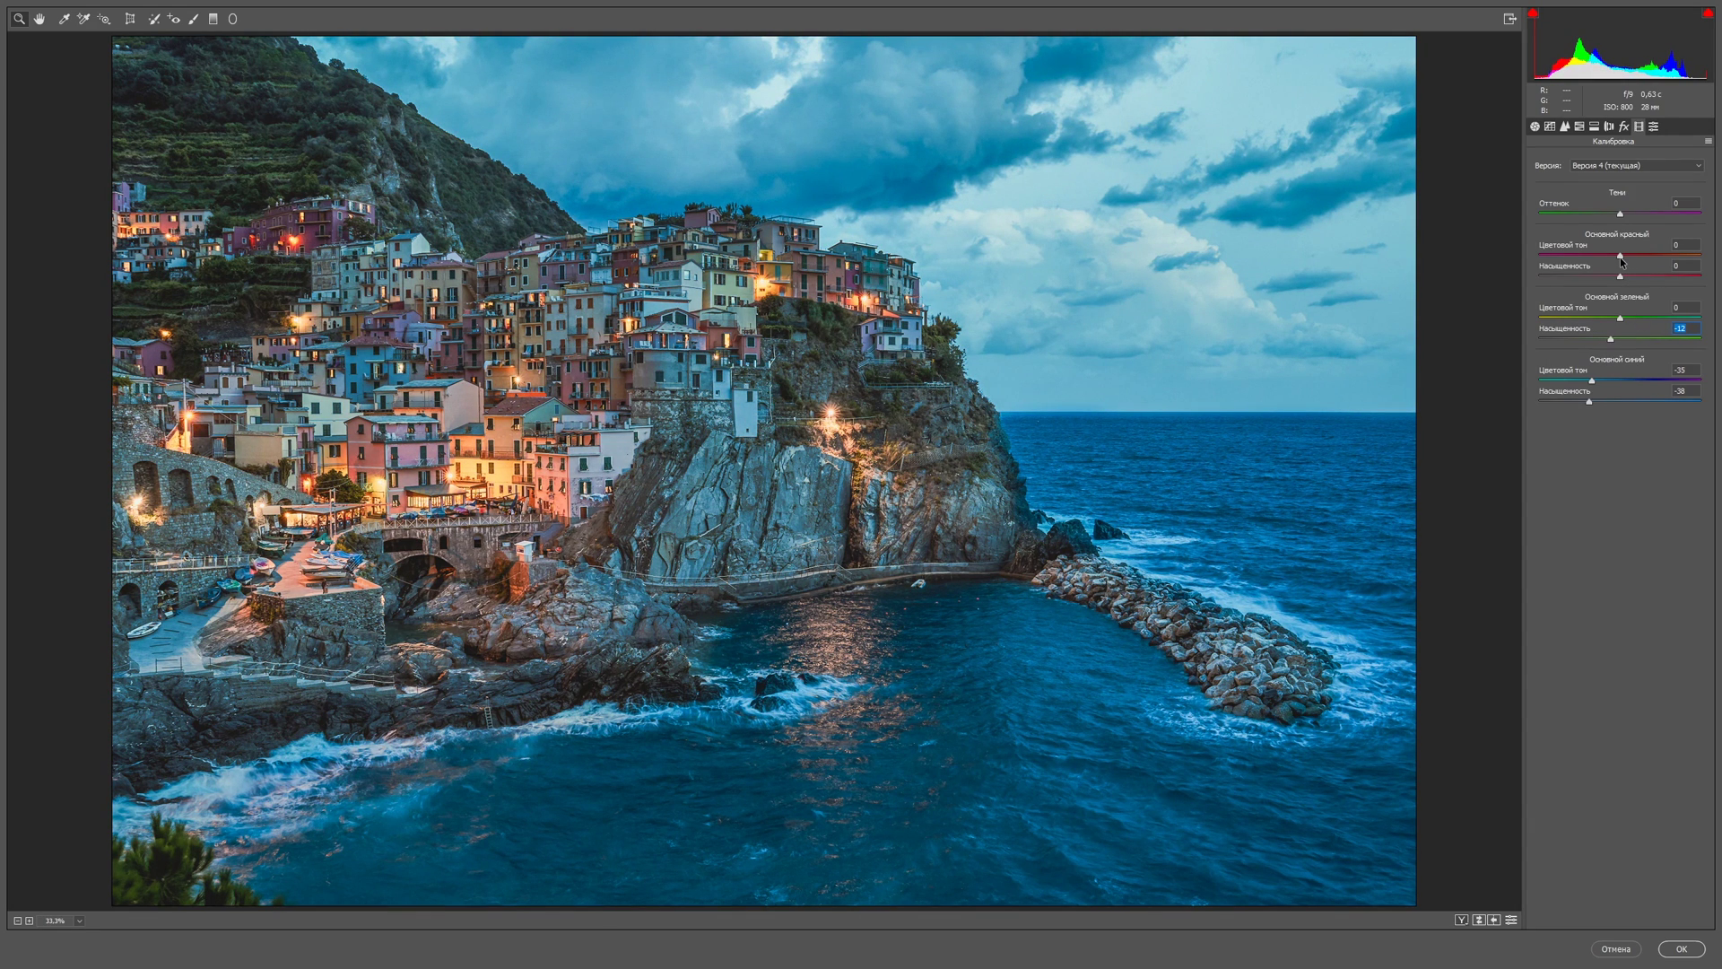
{"action": "left_click_drag", "start_coordinate": [1621, 278], "coordinate": [1638, 255]}
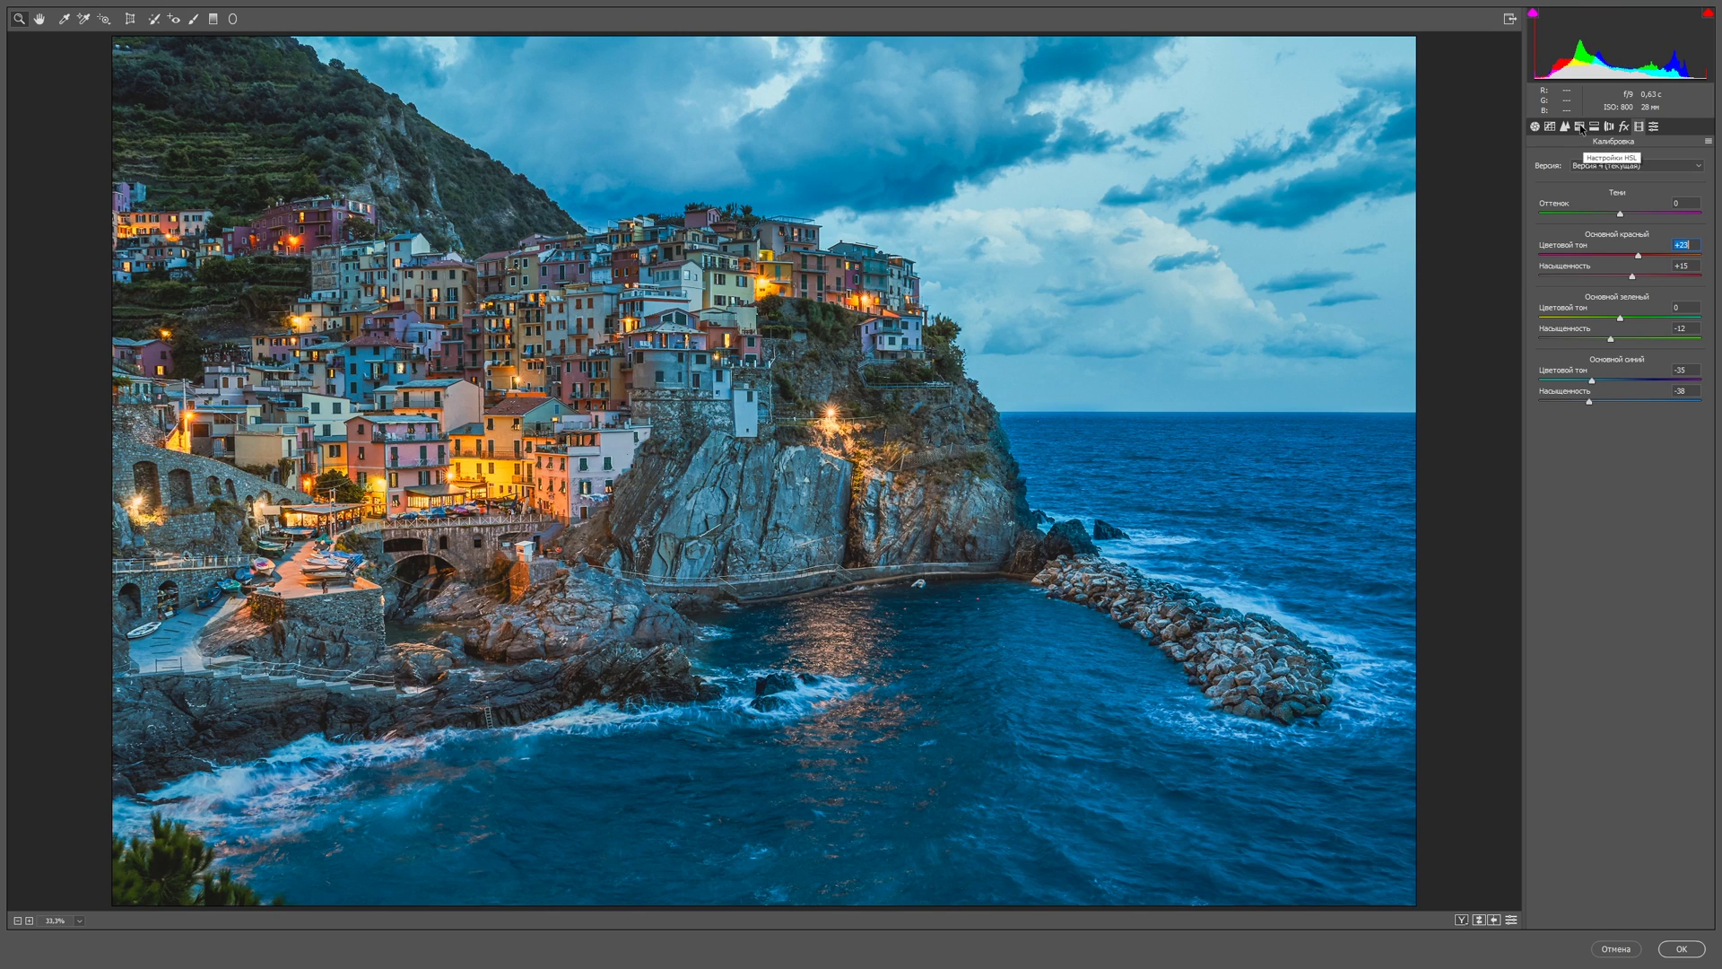
Step: Set HSL saturation for Reds to +18, Oranges to +13 and Yellows to +20
{"action": "left_click", "coordinate": [1580, 127]}
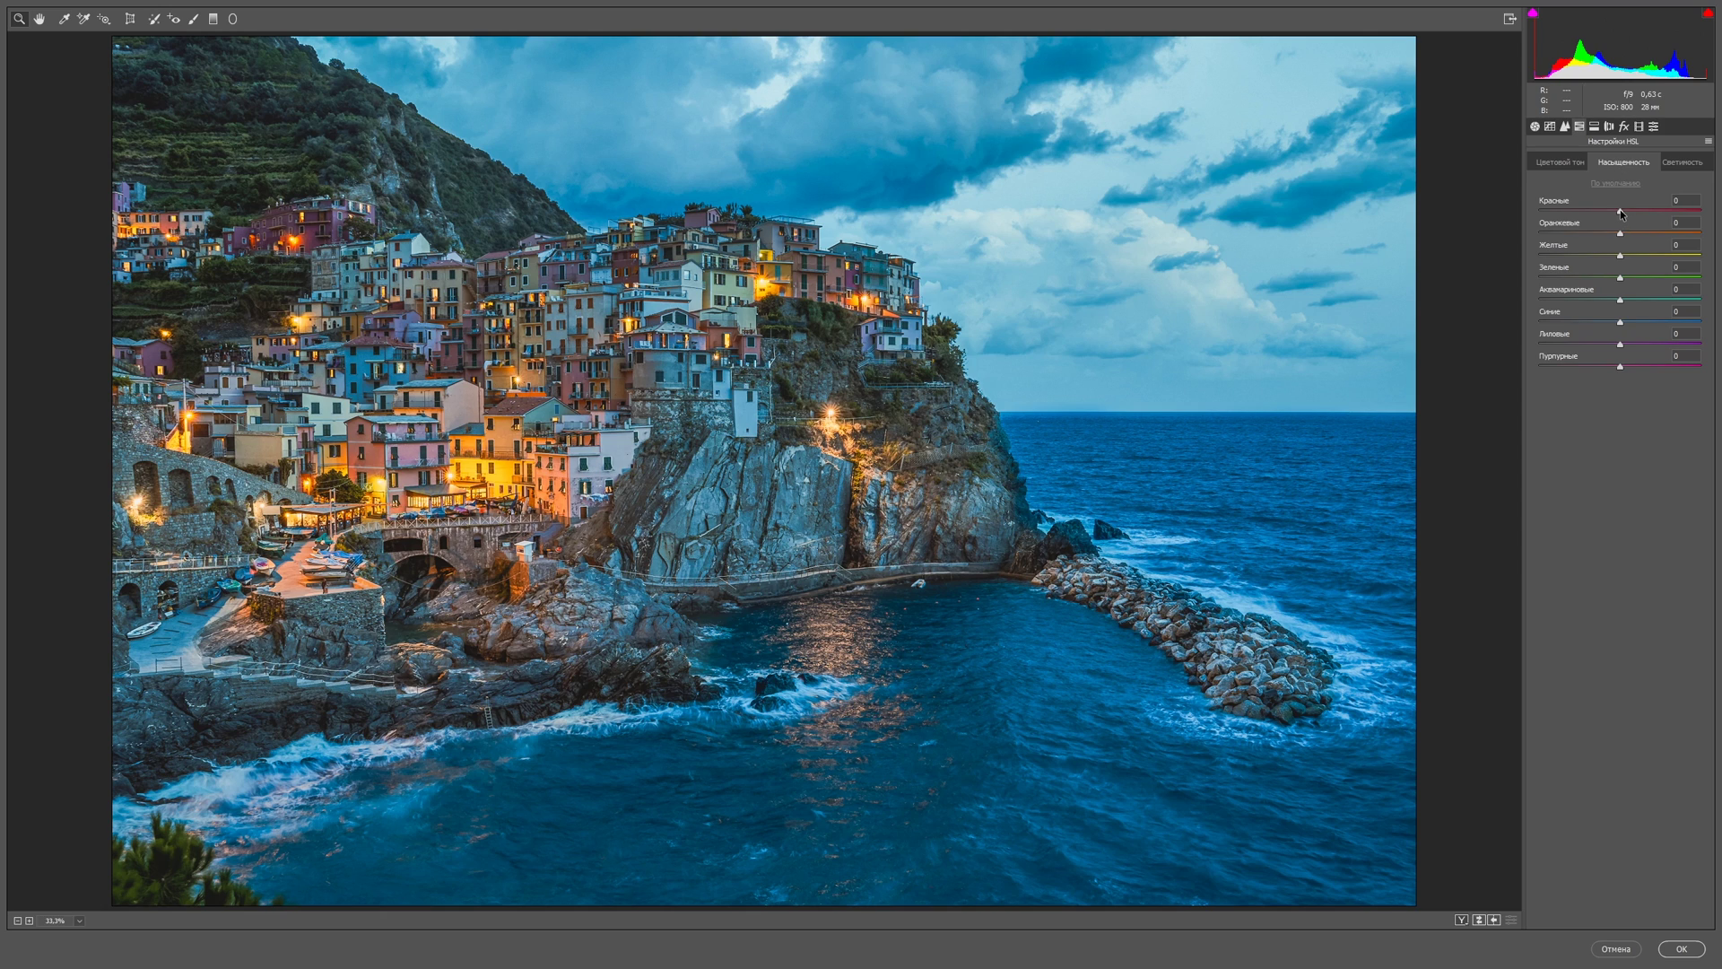
{"action": "left_click_drag", "start_coordinate": [1620, 209], "coordinate": [1719, 211]}
{"action": "type", "text": "-90"}
{"action": "key", "text": "Return"}
{"action": "left_click_drag", "start_coordinate": [1672, 229], "coordinate": [1631, 230]}
{"action": "mouse_move", "coordinate": [1620, 257]}
{"action": "left_mouse_down"}
{"action": "mouse_move", "coordinate": [1647, 257]}
{"action": "mouse_move", "coordinate": [1627, 264]}
{"action": "left_mouse_up"}
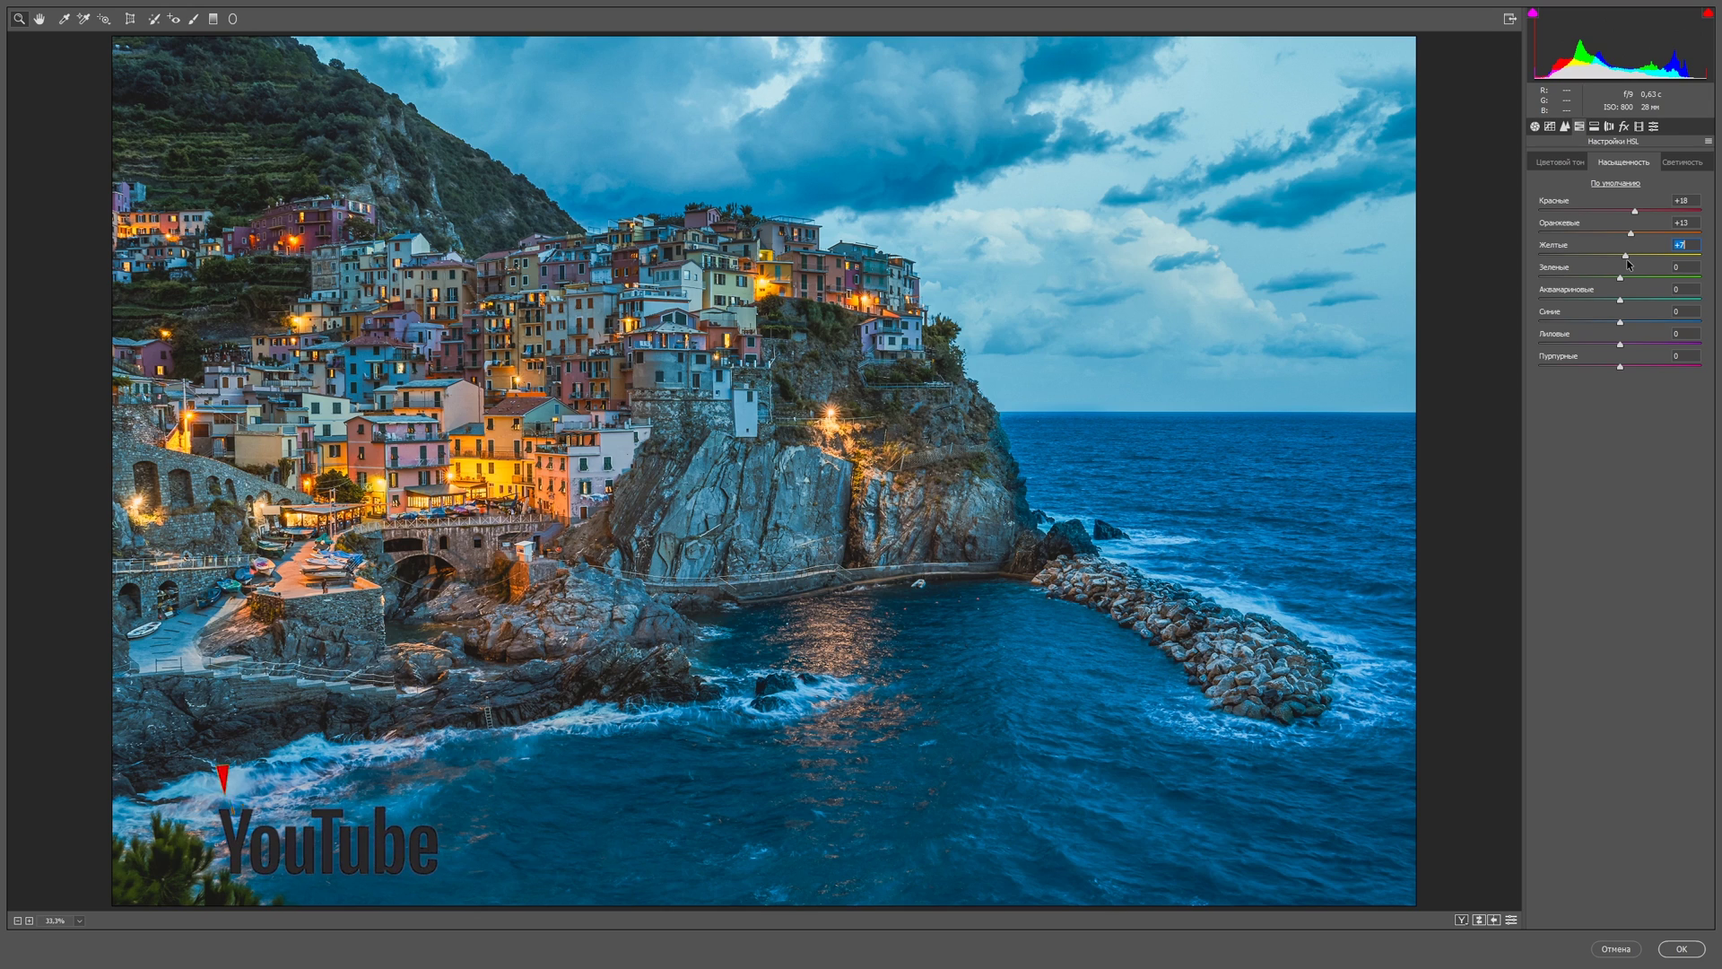
{"action": "left_click_drag", "start_coordinate": [1629, 263], "coordinate": [1640, 263]}
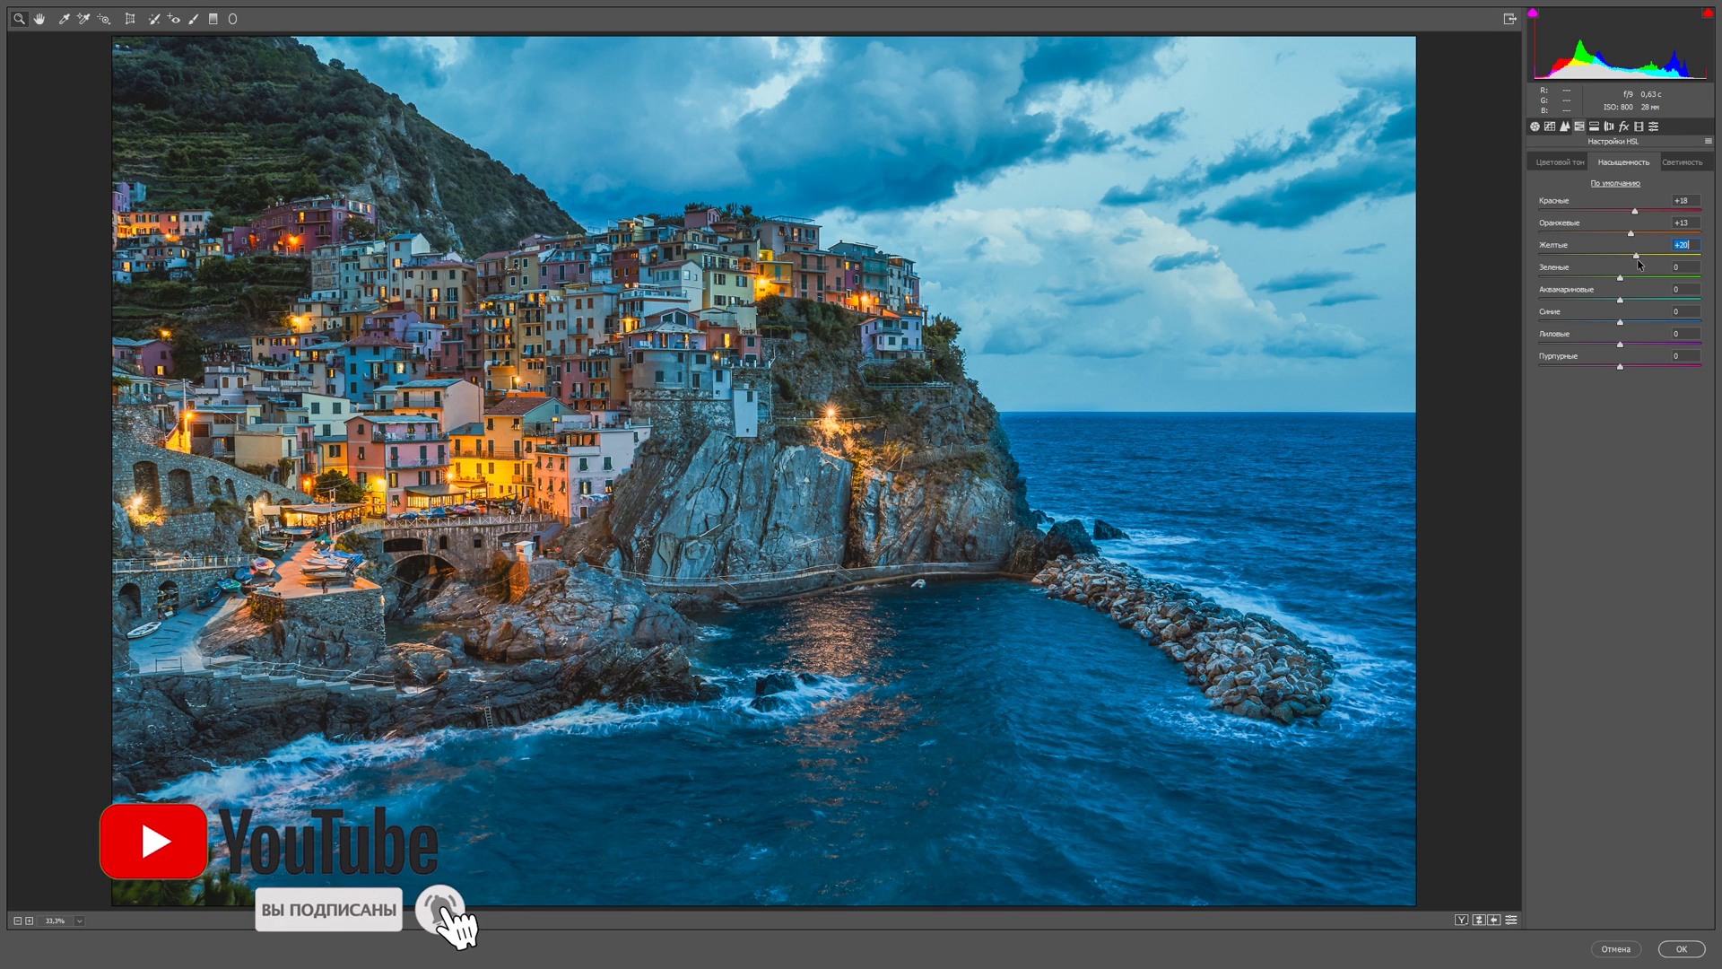
Step: Set HSL saturation for Greens to +54, Aquas to -29 and Blues to -24
{"action": "left_click_drag", "start_coordinate": [1620, 279], "coordinate": [1653, 285]}
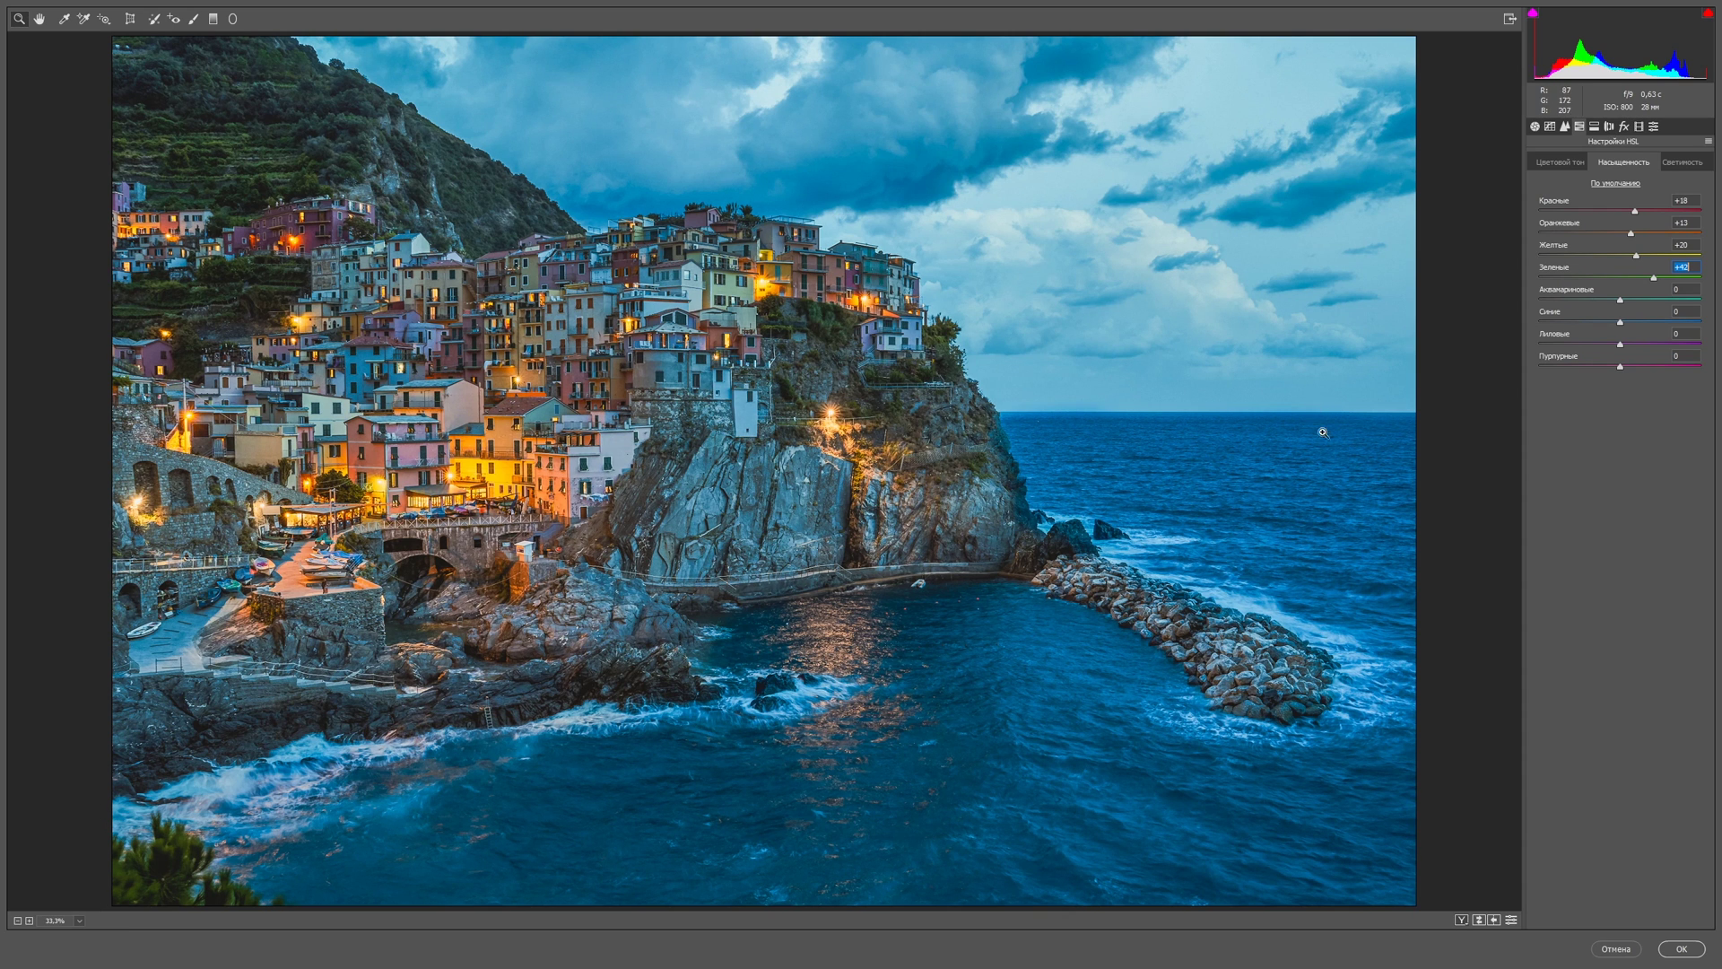
{"action": "key", "text": "Down"}
{"action": "mouse_move", "coordinate": [1620, 300]}
{"action": "left_mouse_down"}
{"action": "mouse_move", "coordinate": [1676, 299]}
{"action": "mouse_move", "coordinate": [1596, 300]}
{"action": "left_mouse_up"}
{"action": "mouse_move", "coordinate": [1619, 321]}
{"action": "left_mouse_down"}
{"action": "mouse_move", "coordinate": [1655, 321]}
{"action": "mouse_move", "coordinate": [1596, 321]}
{"action": "left_mouse_up"}
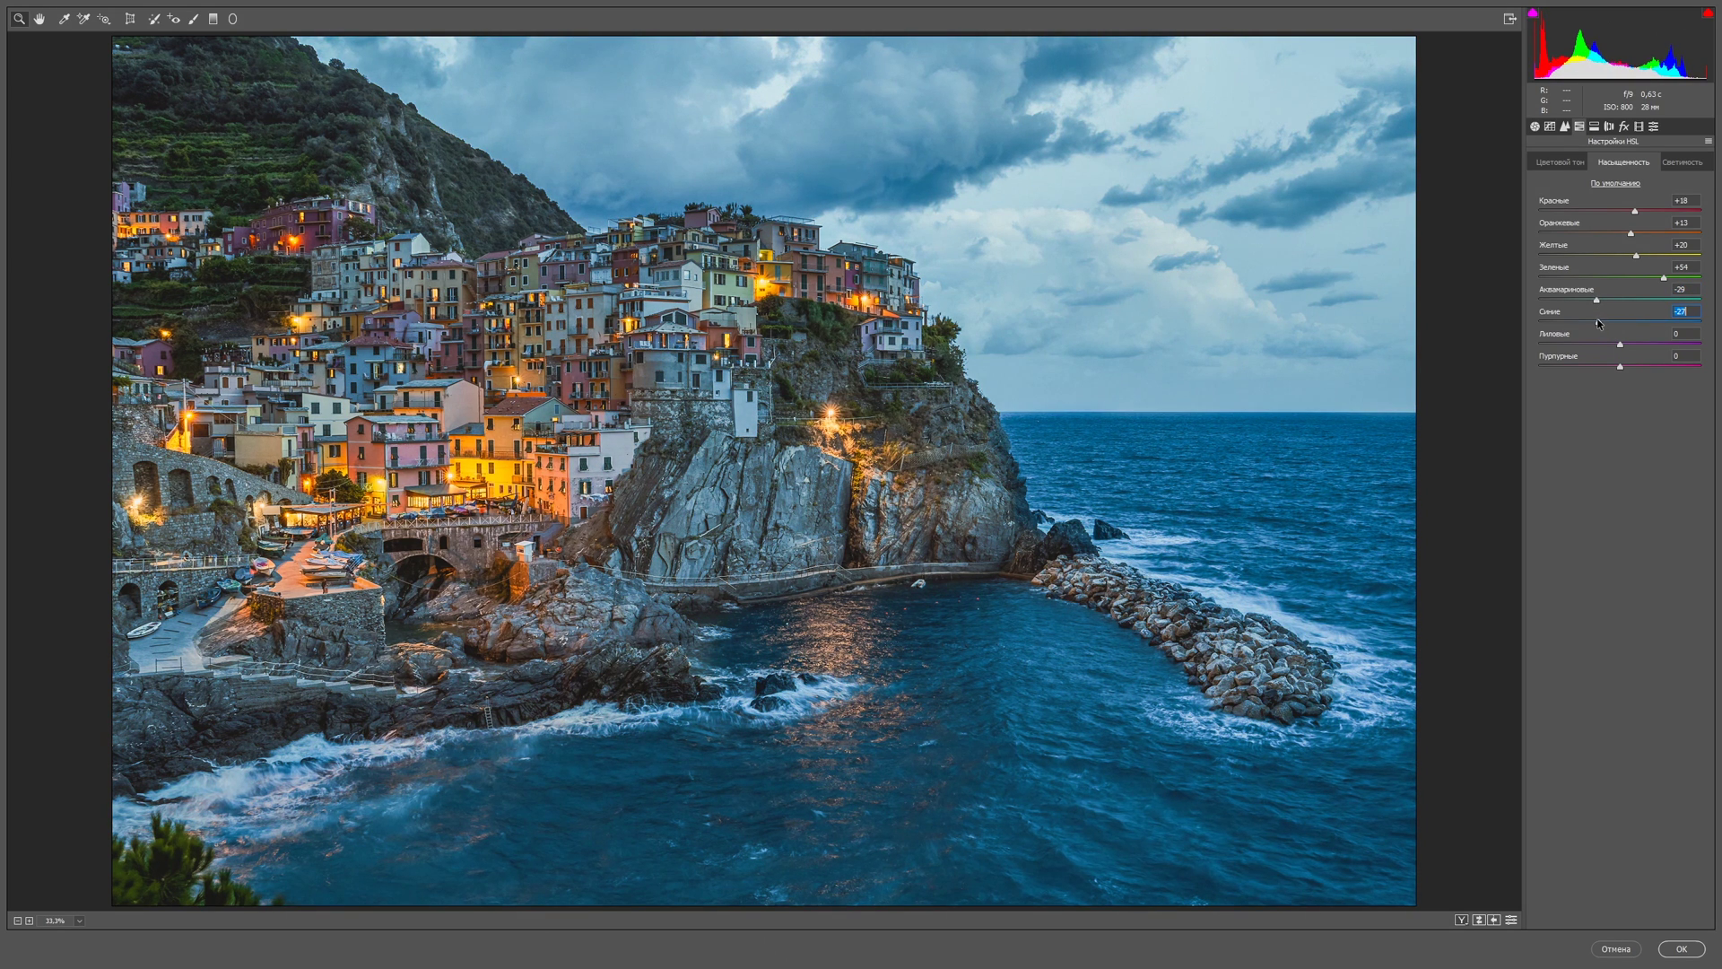
{"action": "left_click_drag", "start_coordinate": [1597, 321], "coordinate": [1600, 321]}
Step: Set HSL hue for Reds to +5, Oranges to -11 and Yellows to +38
{"action": "left_click", "coordinate": [1569, 167]}
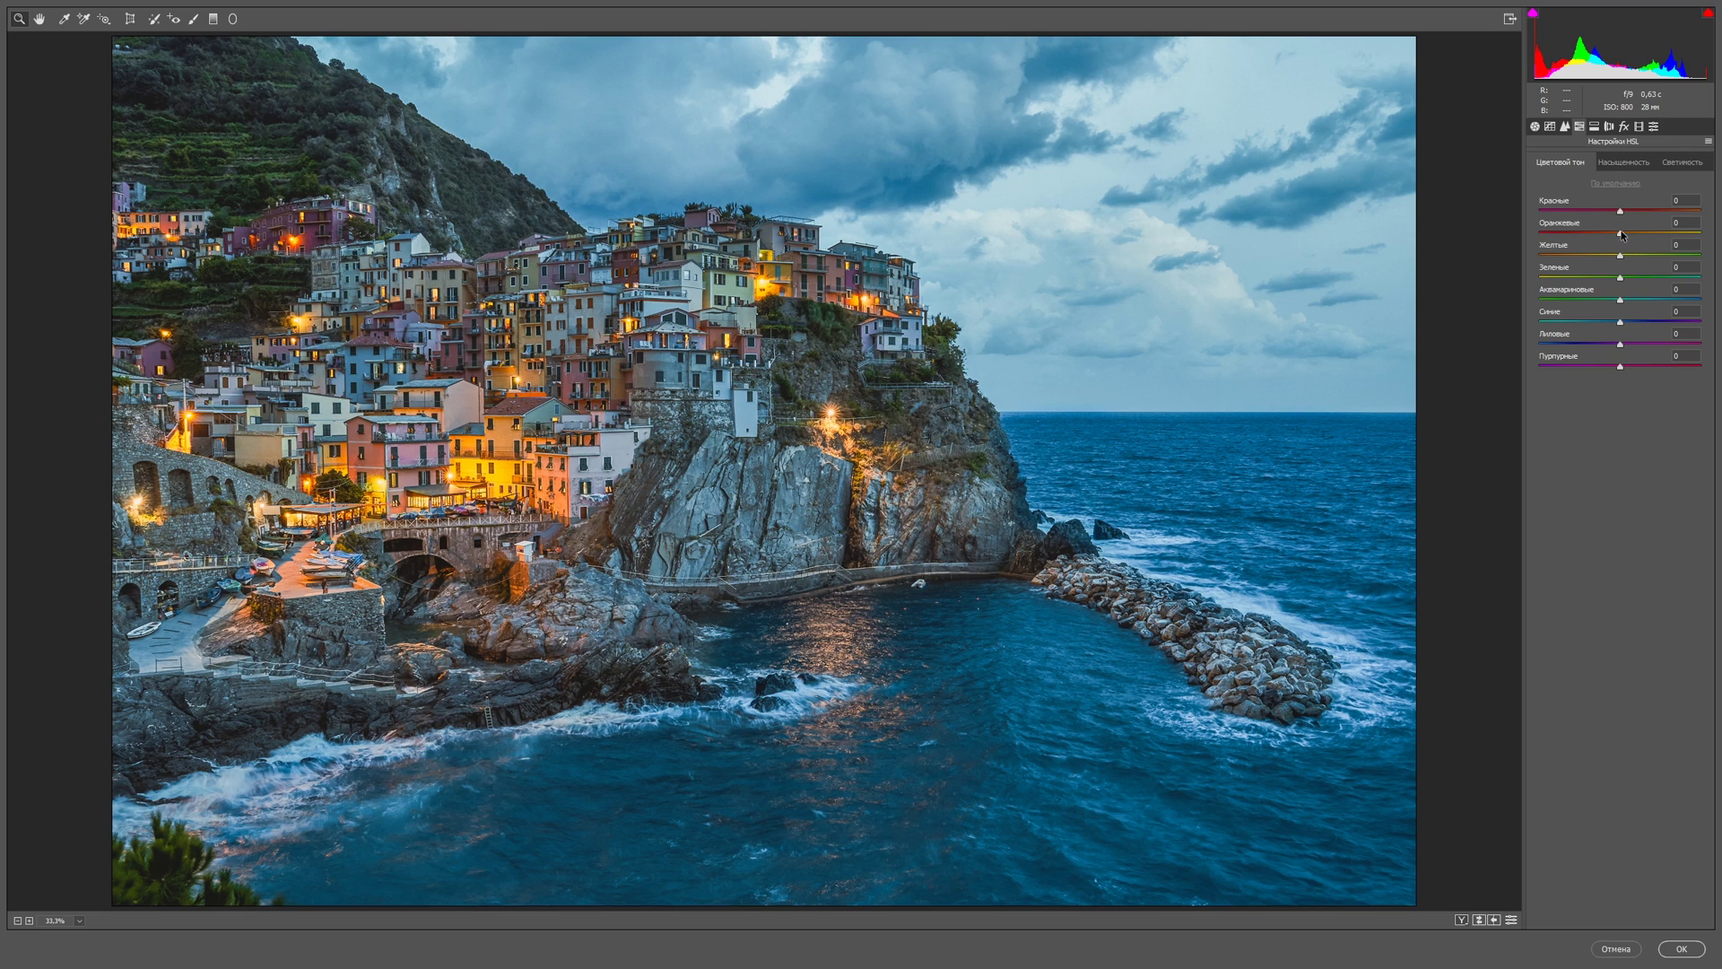
{"action": "left_click_drag", "start_coordinate": [1620, 212], "coordinate": [1634, 215]}
{"action": "left_click_drag", "start_coordinate": [1622, 237], "coordinate": [1611, 234]}
{"action": "left_click_drag", "start_coordinate": [1620, 255], "coordinate": [1627, 255]}
{"action": "left_click_drag", "start_coordinate": [1632, 260], "coordinate": [1585, 256]}
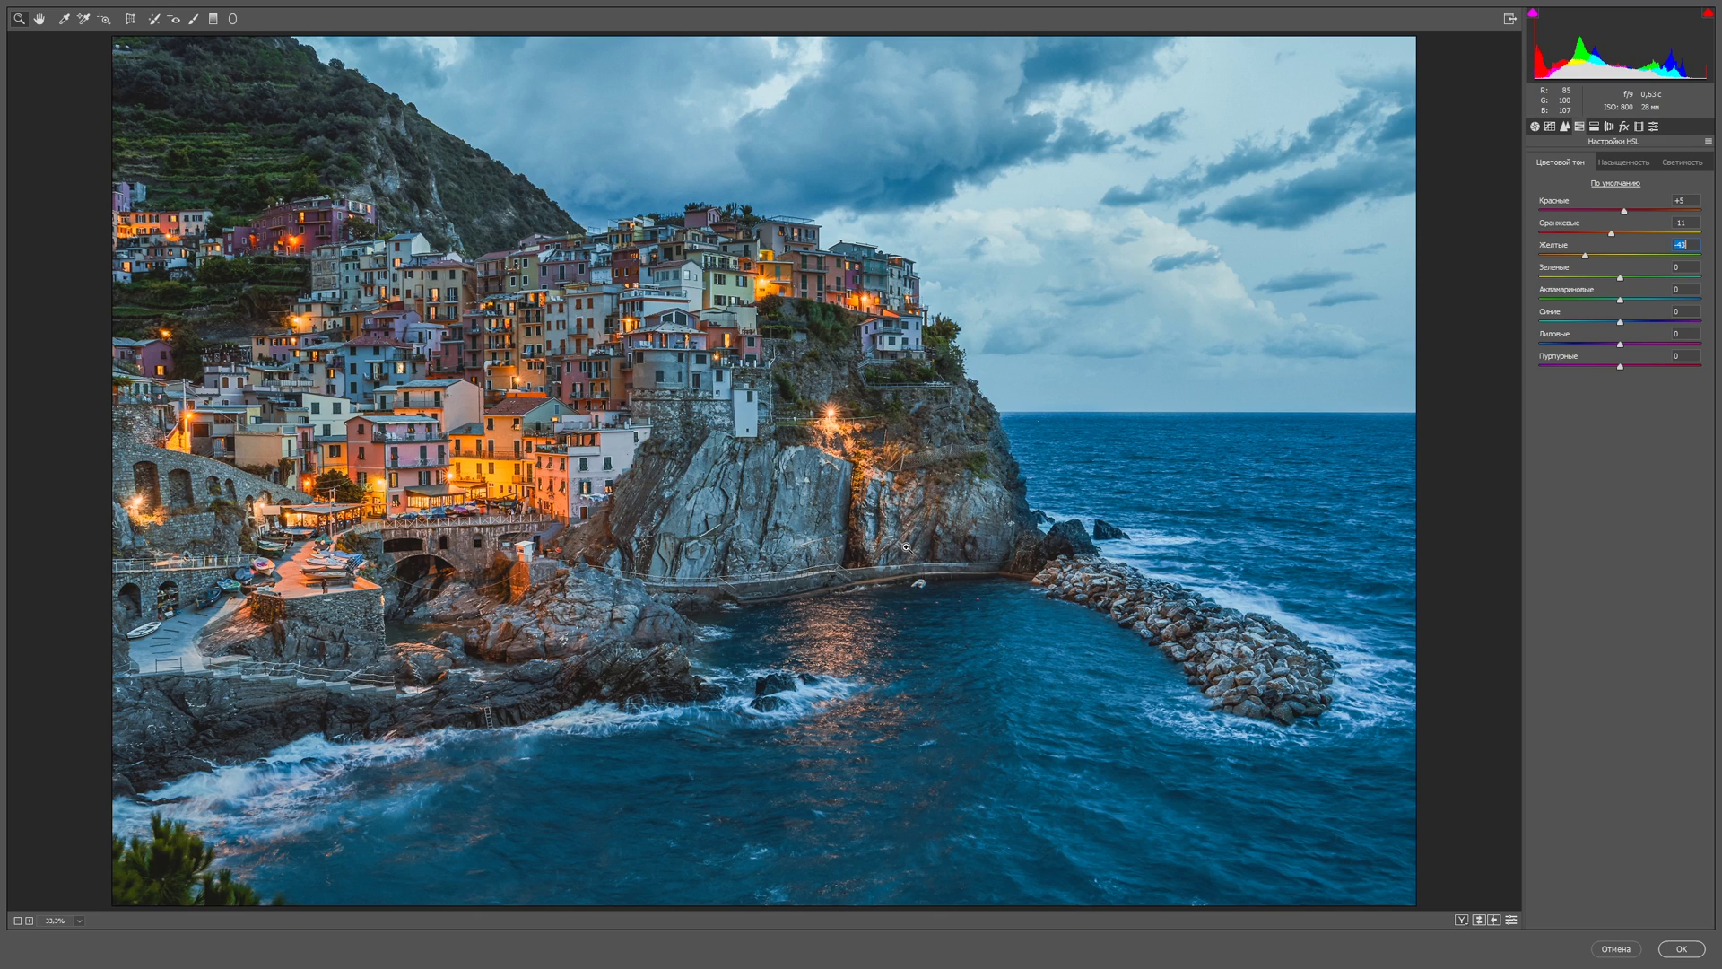
{"action": "left_click_drag", "start_coordinate": [1584, 255], "coordinate": [1651, 255]}
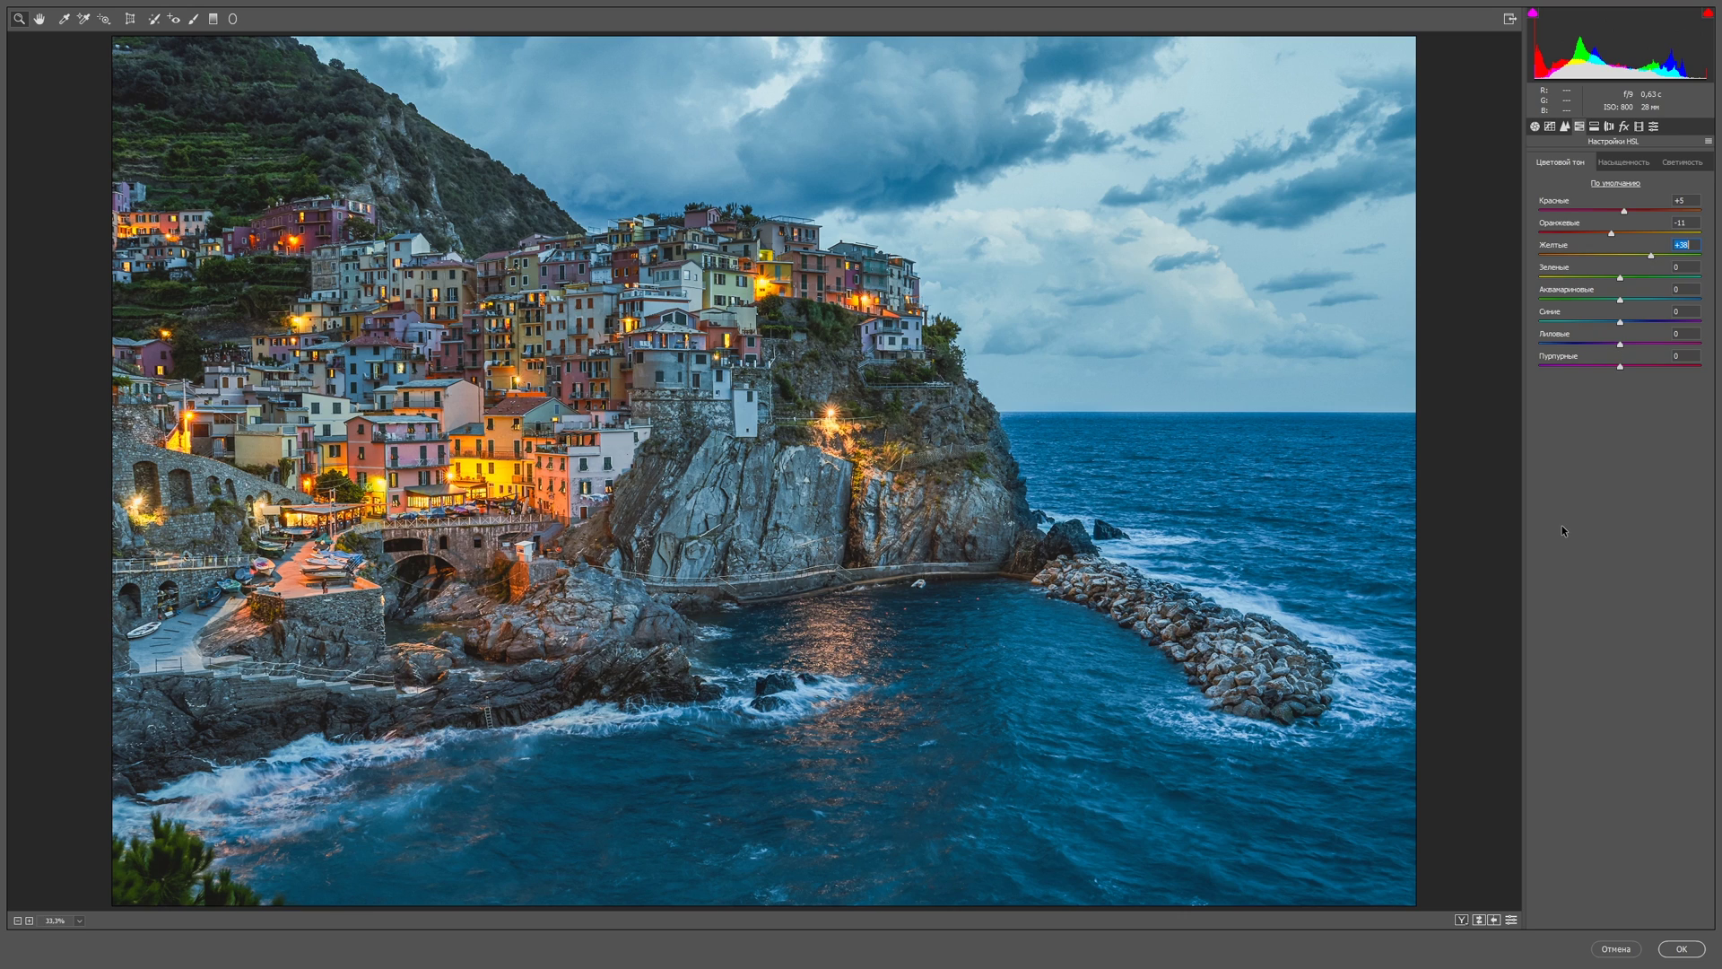
Step: Shift the Aquas hue to +52, raise Purples/Magentas saturation, and shift their hues to +80/+40
{"action": "mouse_move", "coordinate": [1620, 300]}
{"action": "left_mouse_down"}
{"action": "mouse_move", "coordinate": [1708, 306]}
{"action": "mouse_move", "coordinate": [1630, 308]}
{"action": "left_mouse_up"}
{"action": "left_click_drag", "start_coordinate": [1534, 311], "coordinate": [1655, 301]}
{"action": "left_click_drag", "start_coordinate": [1655, 304], "coordinate": [1617, 323]}
{"action": "left_click", "coordinate": [1628, 165]}
{"action": "mouse_move", "coordinate": [1620, 345]}
{"action": "left_mouse_down"}
{"action": "mouse_move", "coordinate": [1678, 345]}
{"action": "mouse_move", "coordinate": [1630, 356]}
{"action": "left_mouse_up"}
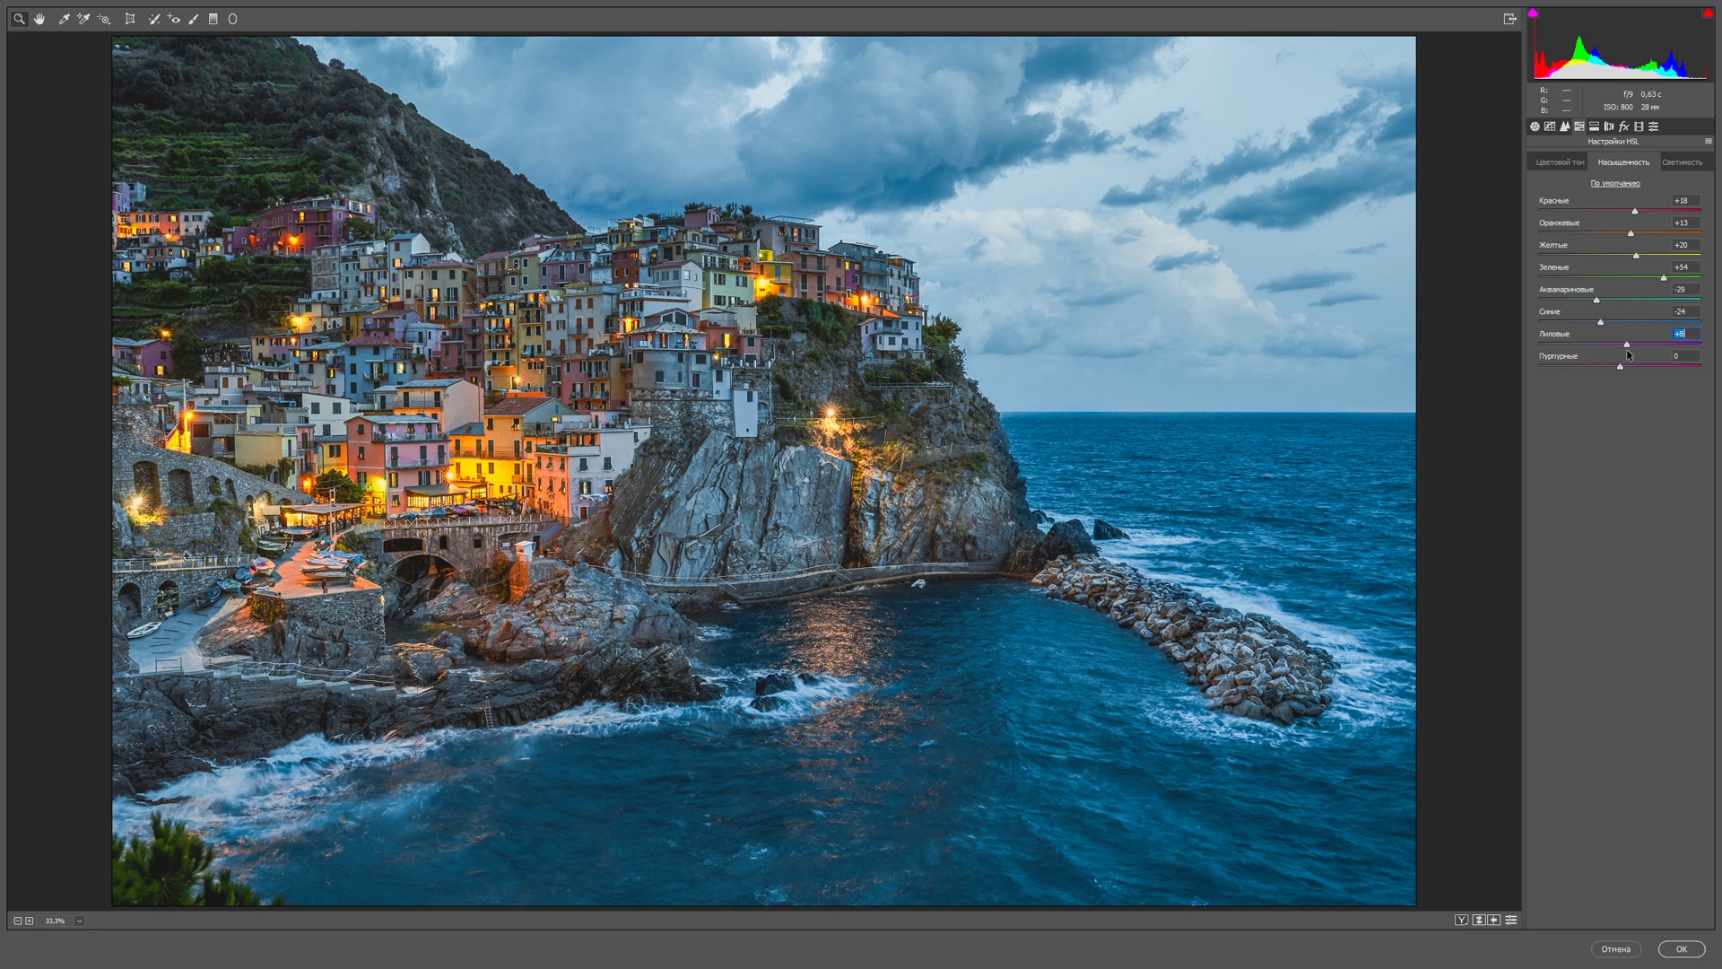
{"action": "mouse_move", "coordinate": [1620, 366]}
{"action": "left_mouse_down"}
{"action": "mouse_move", "coordinate": [1674, 368]}
{"action": "mouse_move", "coordinate": [1653, 370]}
{"action": "left_mouse_up"}
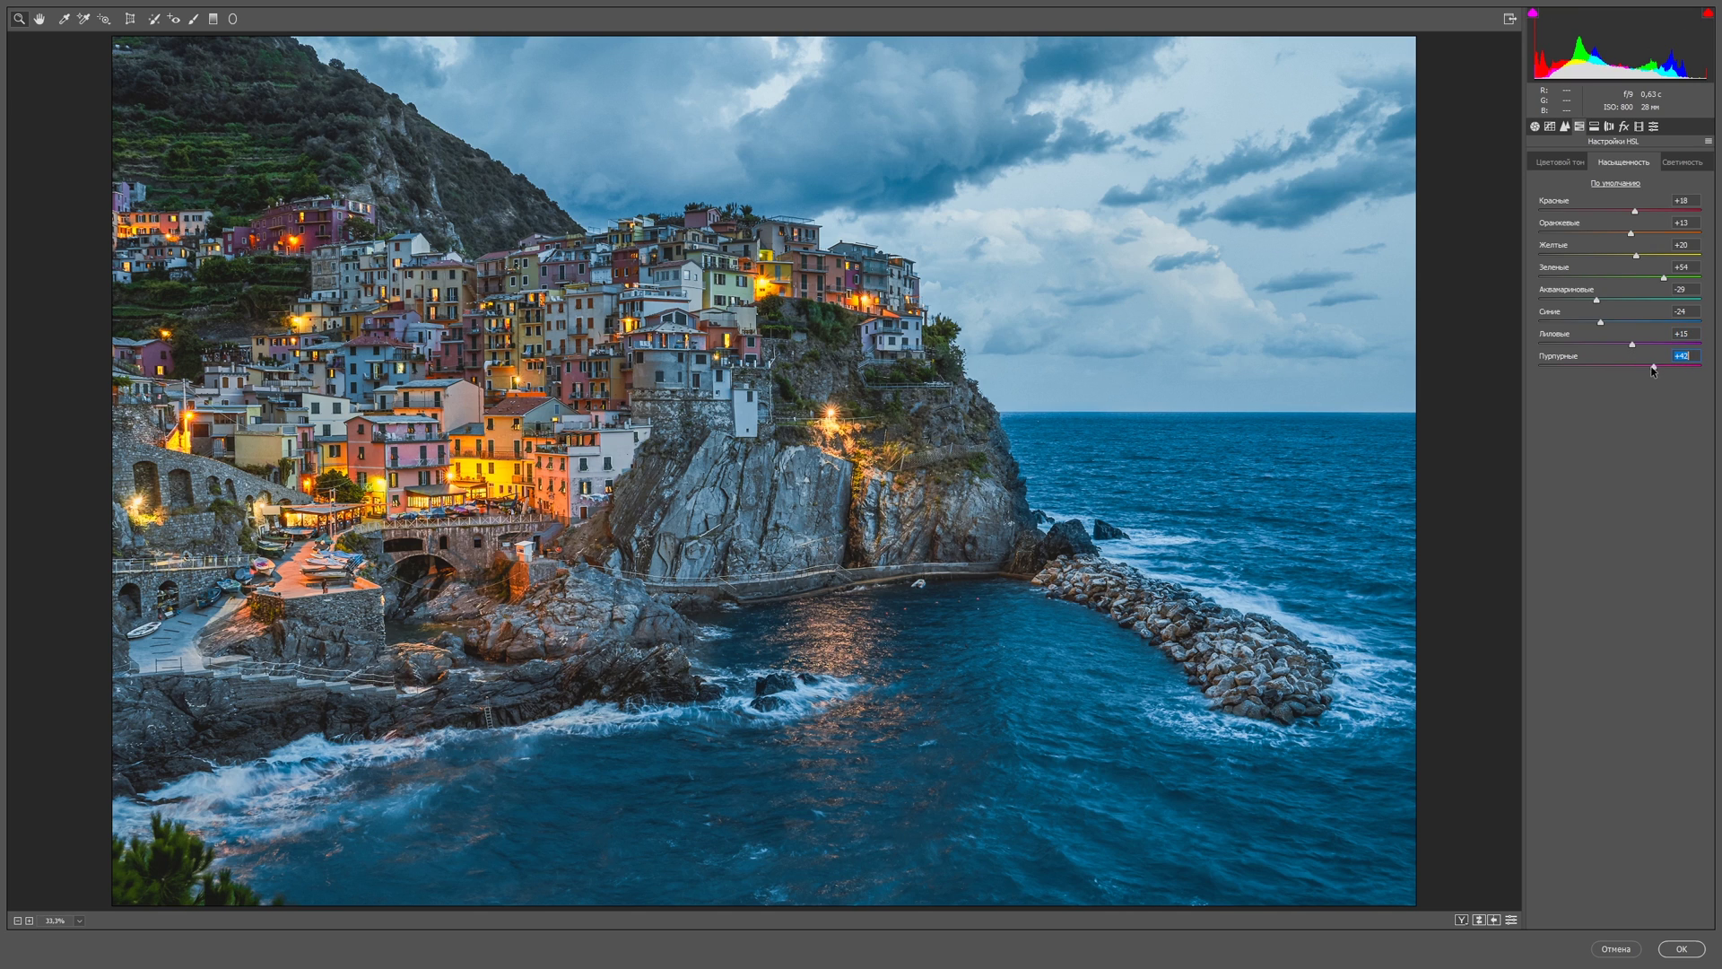
{"action": "left_click", "coordinate": [1569, 163]}
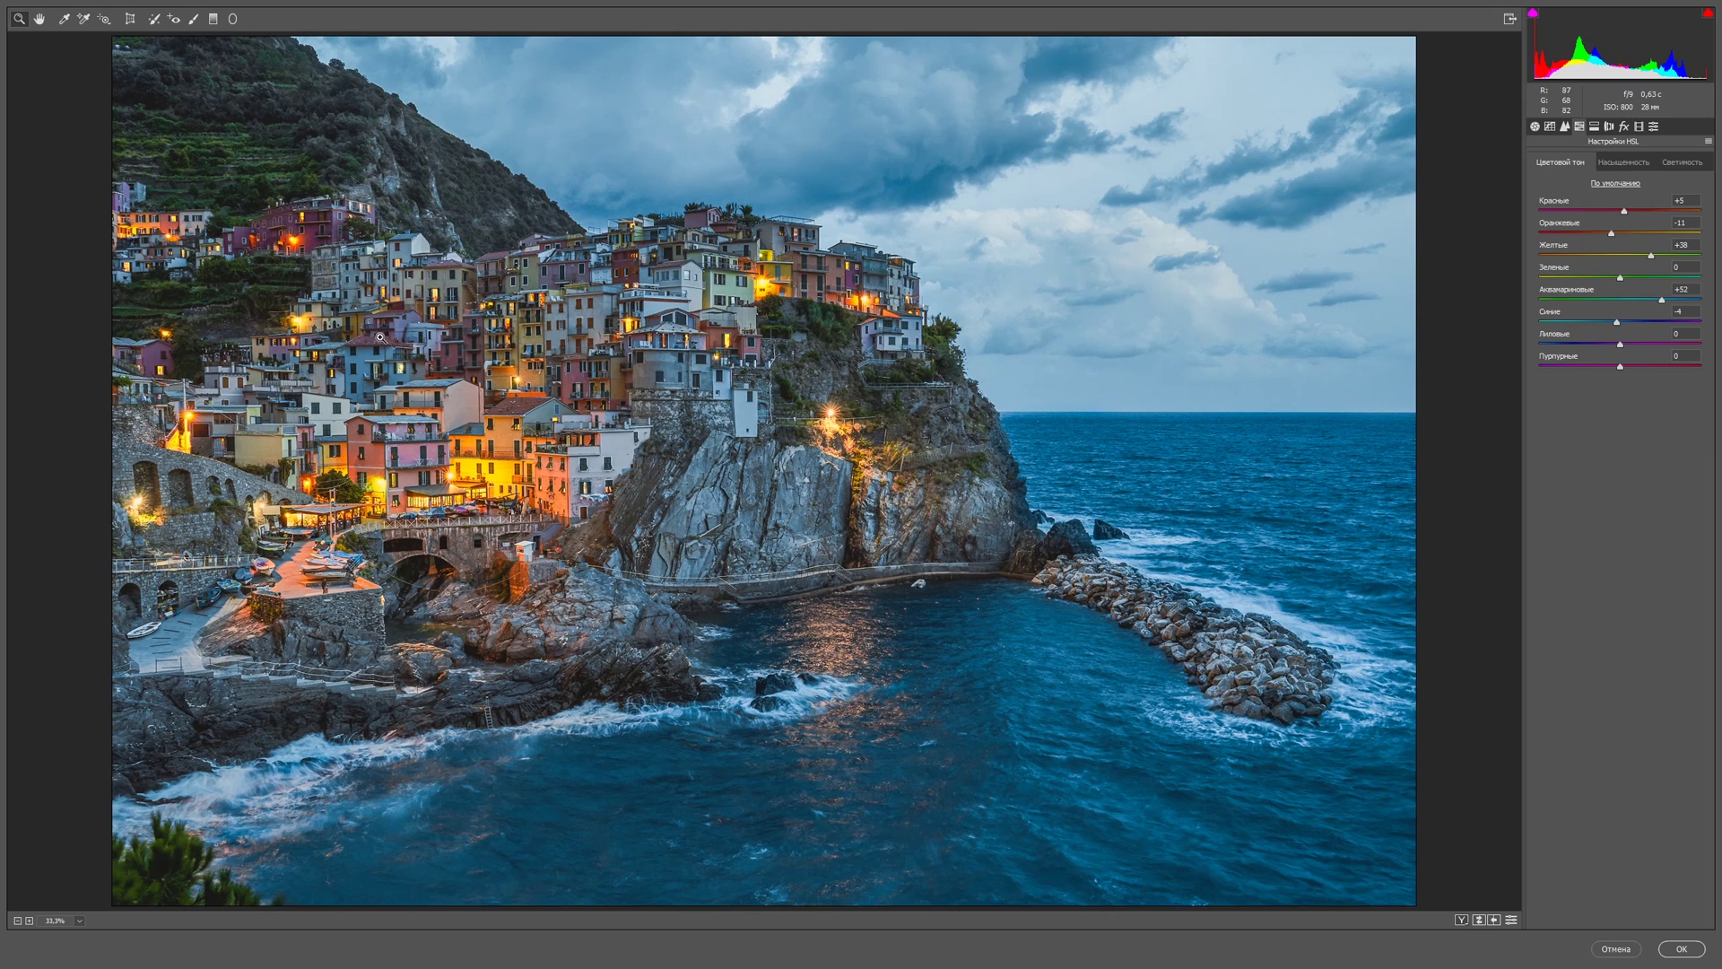
{"action": "mouse_move", "coordinate": [1620, 343]}
{"action": "left_mouse_down"}
{"action": "mouse_move", "coordinate": [1684, 343]}
{"action": "mouse_move", "coordinate": [1652, 366]}
{"action": "left_mouse_up"}
Step: Set HSL luminance for Blues to -20 and Aquas to +24
{"action": "left_click", "coordinate": [1681, 162]}
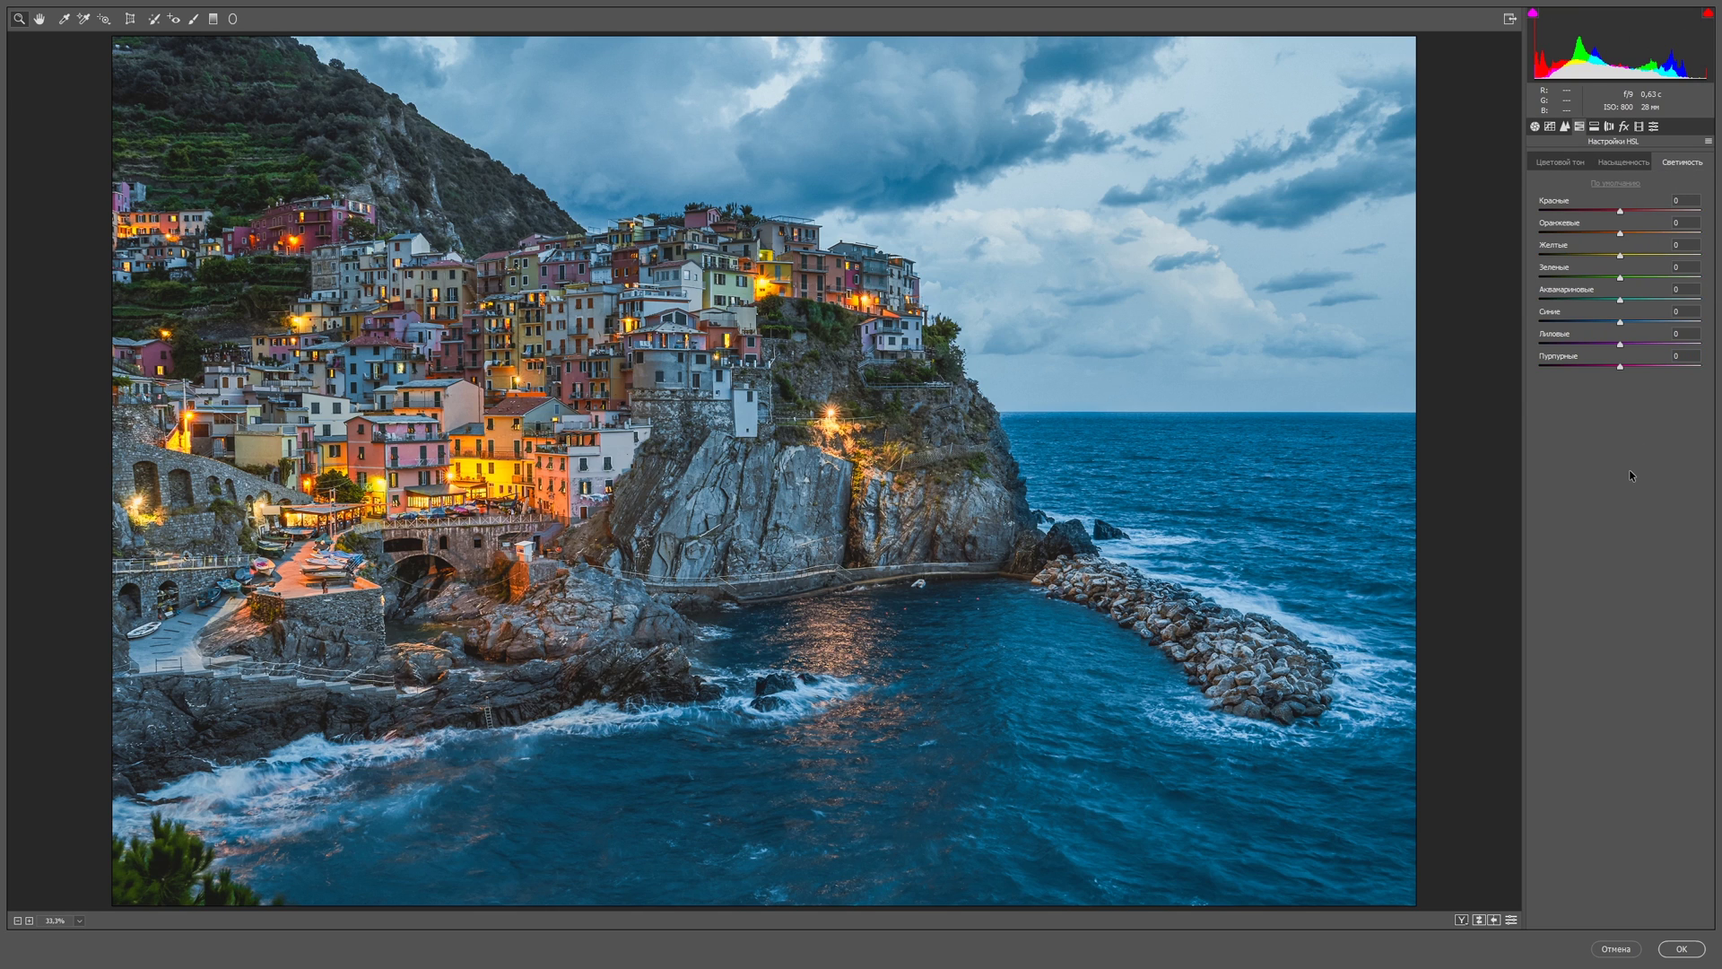
{"action": "left_click_drag", "start_coordinate": [1620, 321], "coordinate": [1604, 322]}
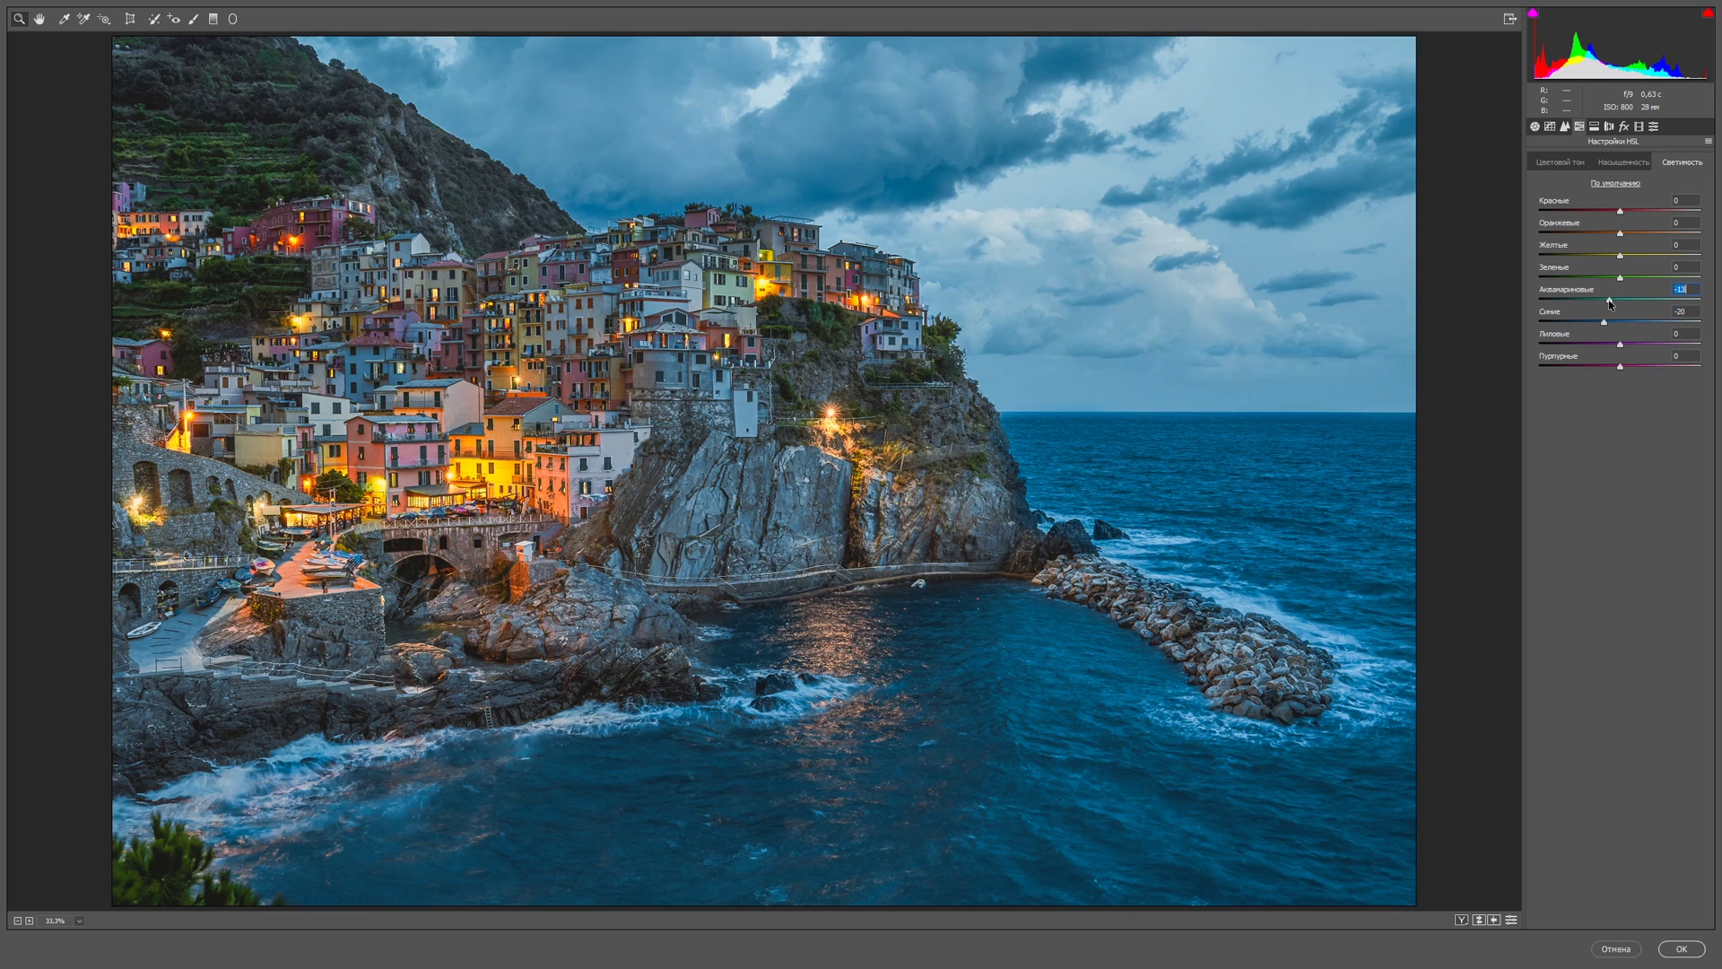
{"action": "left_click_drag", "start_coordinate": [1619, 300], "coordinate": [1640, 301]}
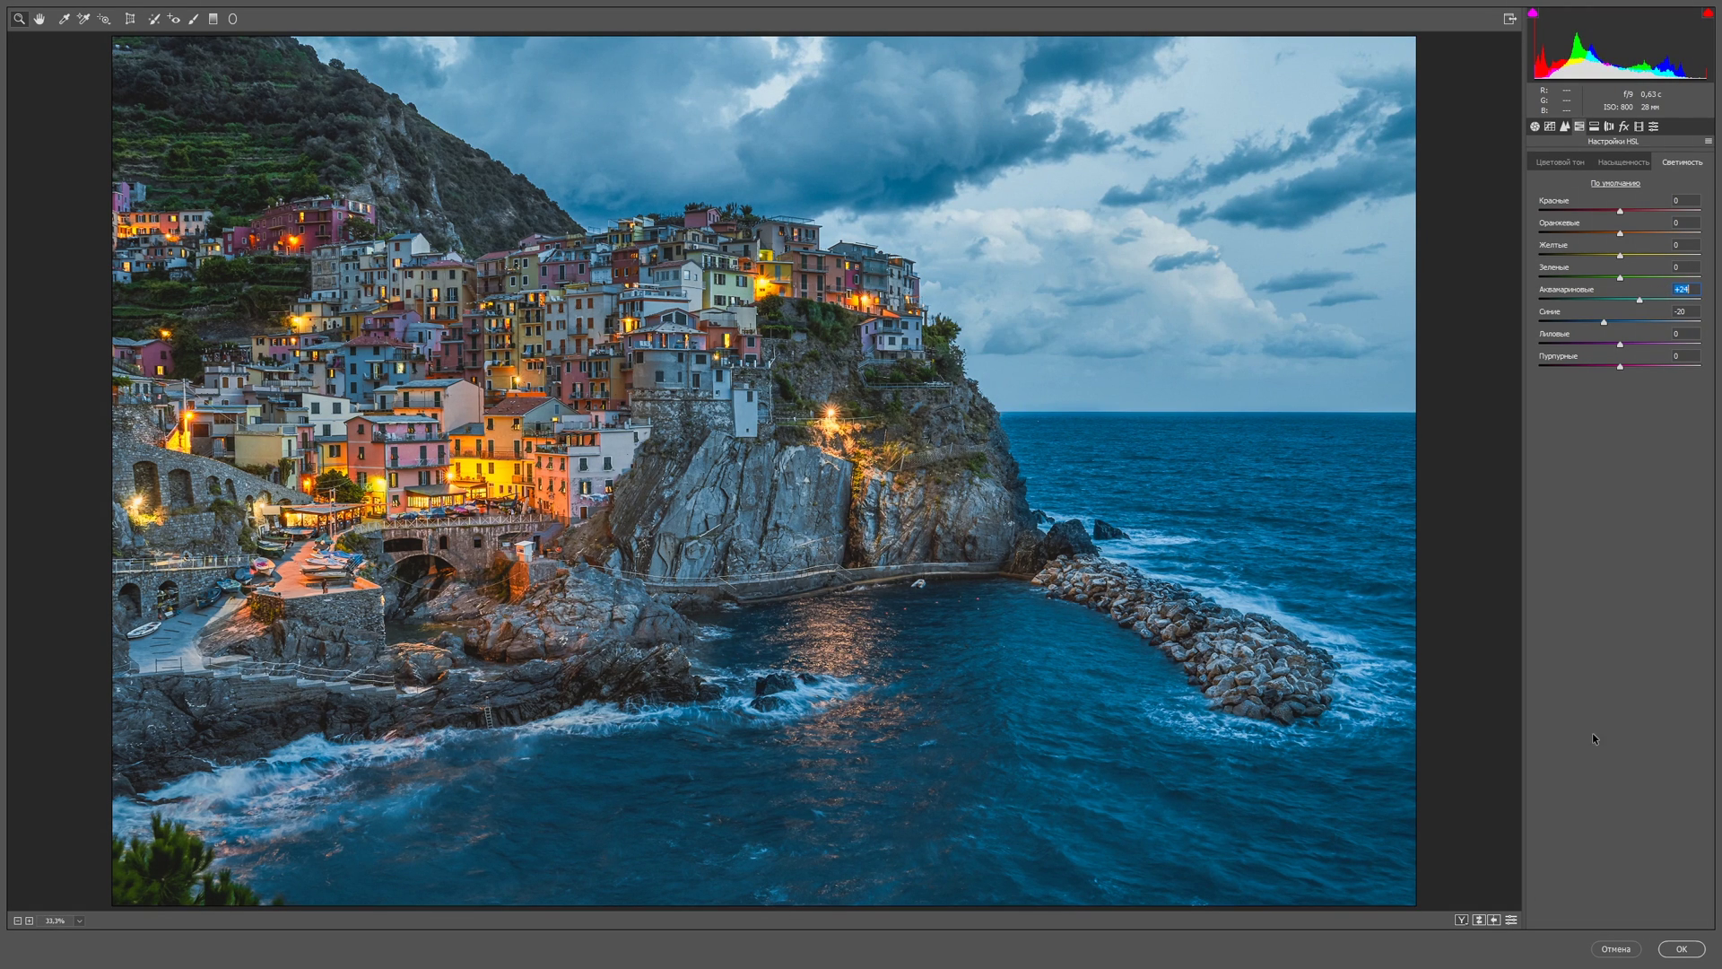
Step: In Basic, lower Shadows to +33 and raise Exposure to about +0,85
{"action": "left_click", "coordinate": [1536, 128]}
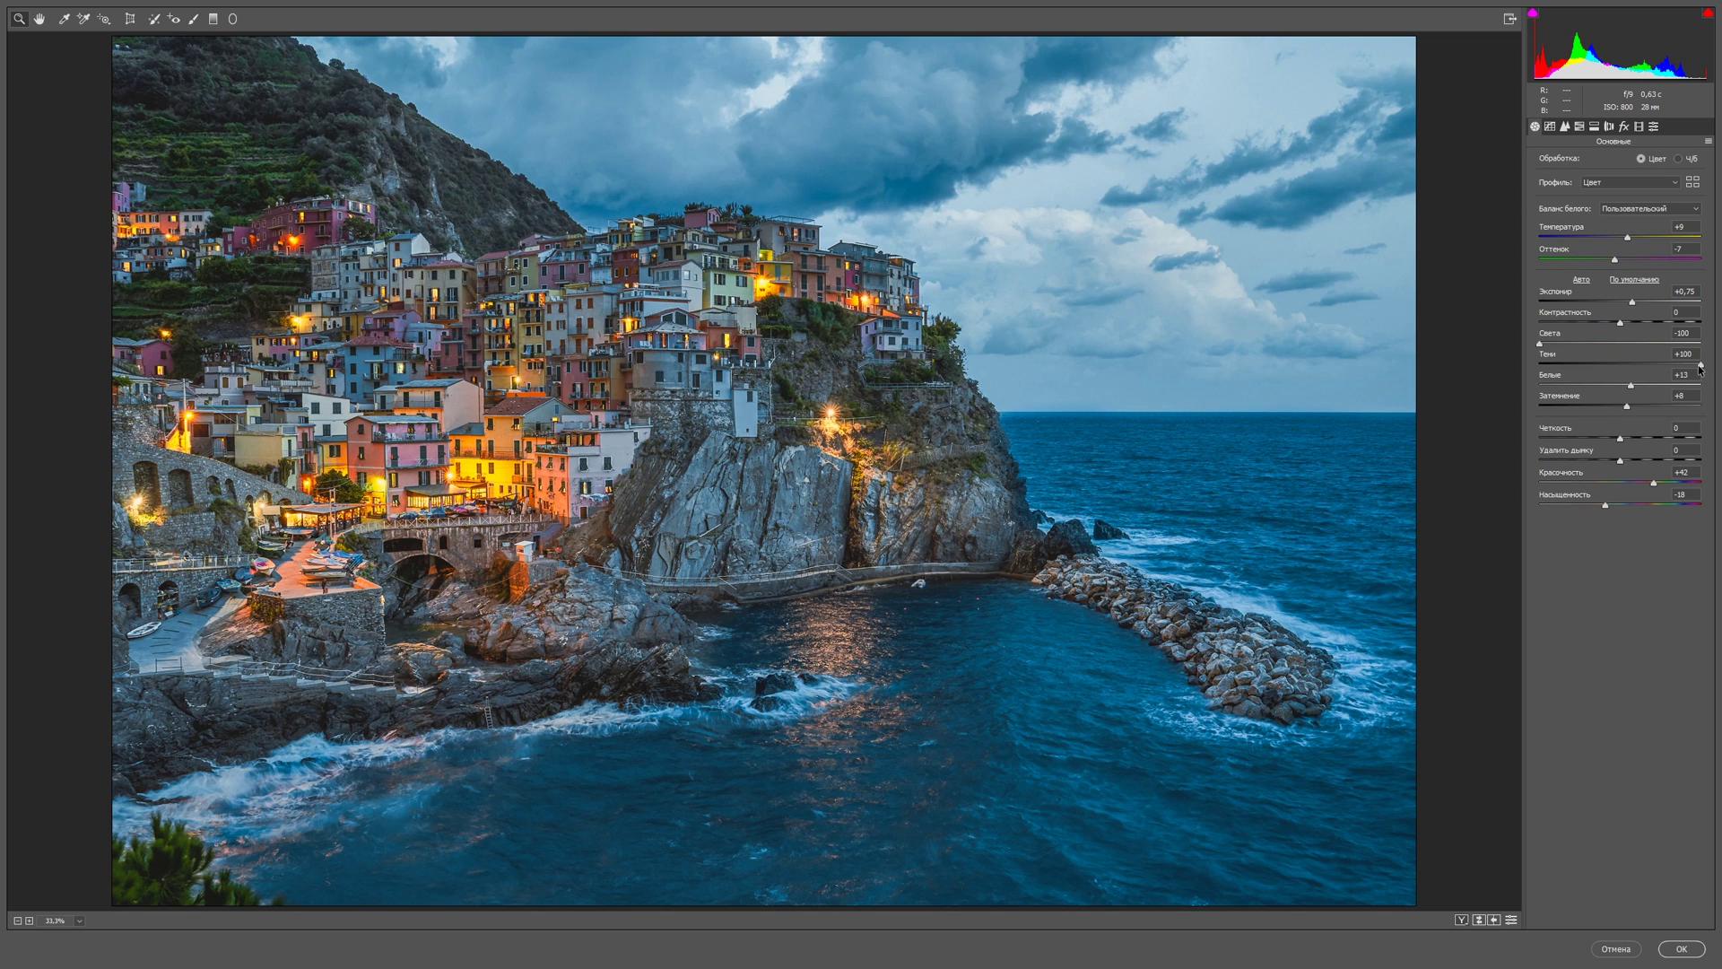
{"action": "left_click_drag", "start_coordinate": [1699, 367], "coordinate": [1665, 376]}
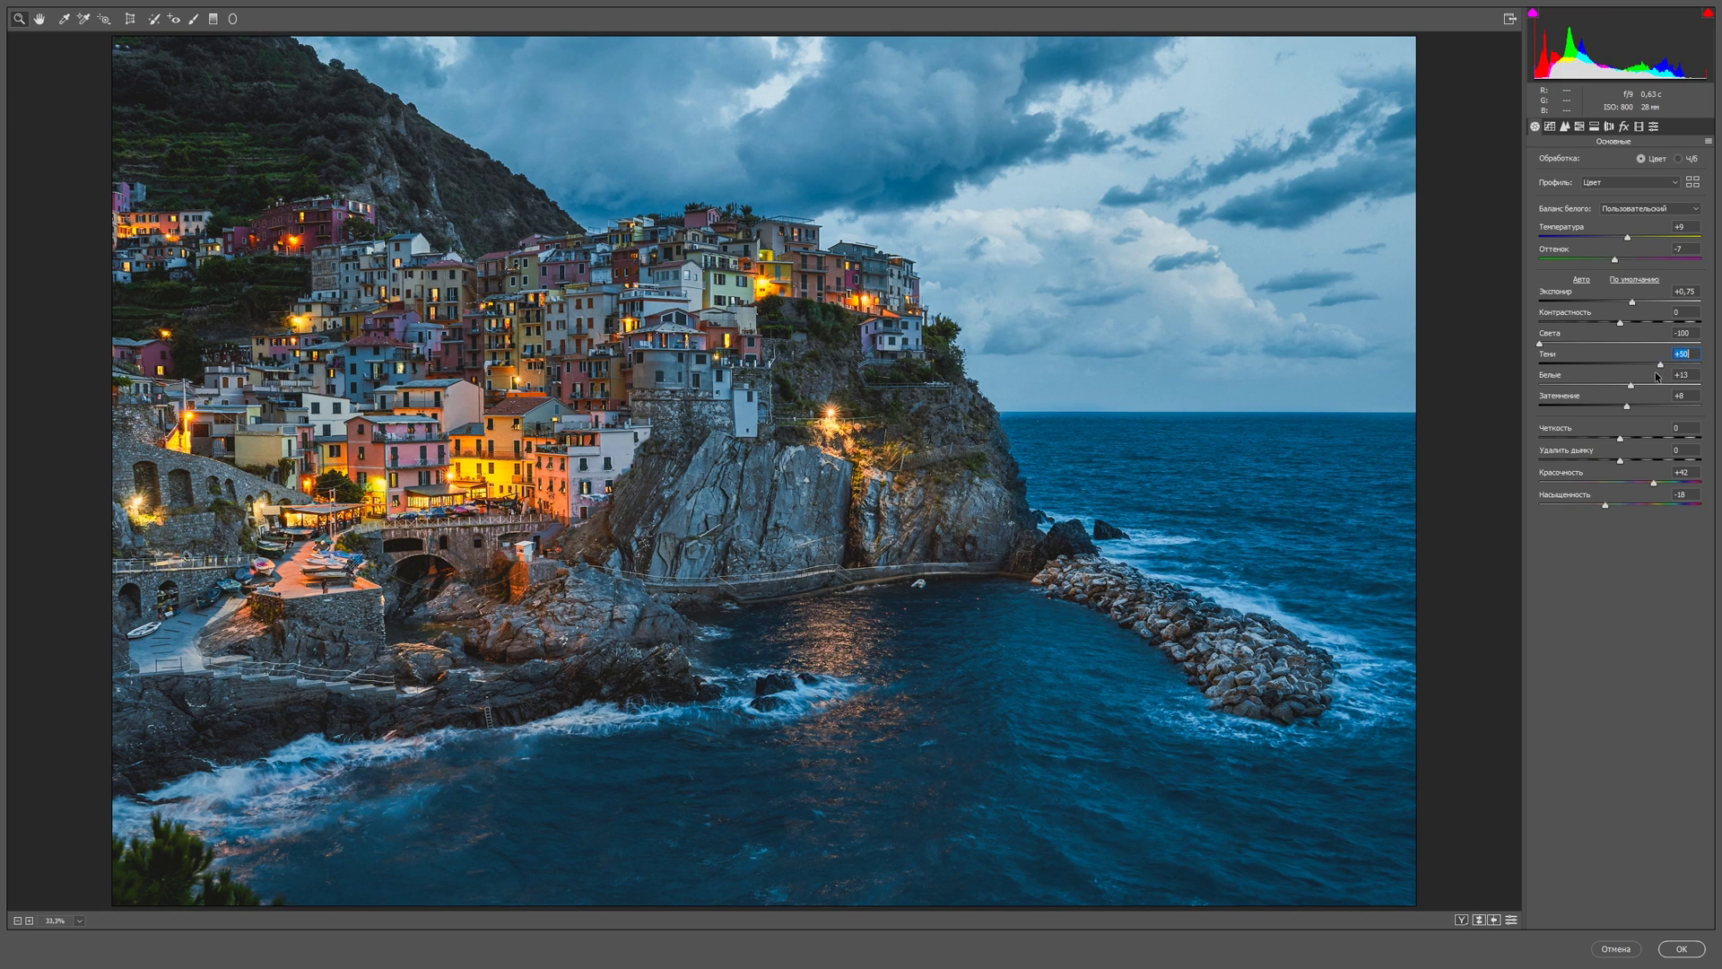
{"action": "key", "text": "Down"}
{"action": "key", "text": "Down"}
{"action": "key", "text": "Down"}
{"action": "key", "text": "Down"}
{"action": "key", "text": "shift+Down"}
{"action": "key", "text": "Down"}
{"action": "key", "text": "Down"}
{"action": "left_click", "coordinate": [1698, 292]}
{"action": "key", "text": "Up"}
{"action": "key", "text": "Up"}
Step: Confirm the Camera Raw filter, toggle Слой 1 for a before/after comparison, and show Channels
{"action": "left_click", "coordinate": [1681, 947]}
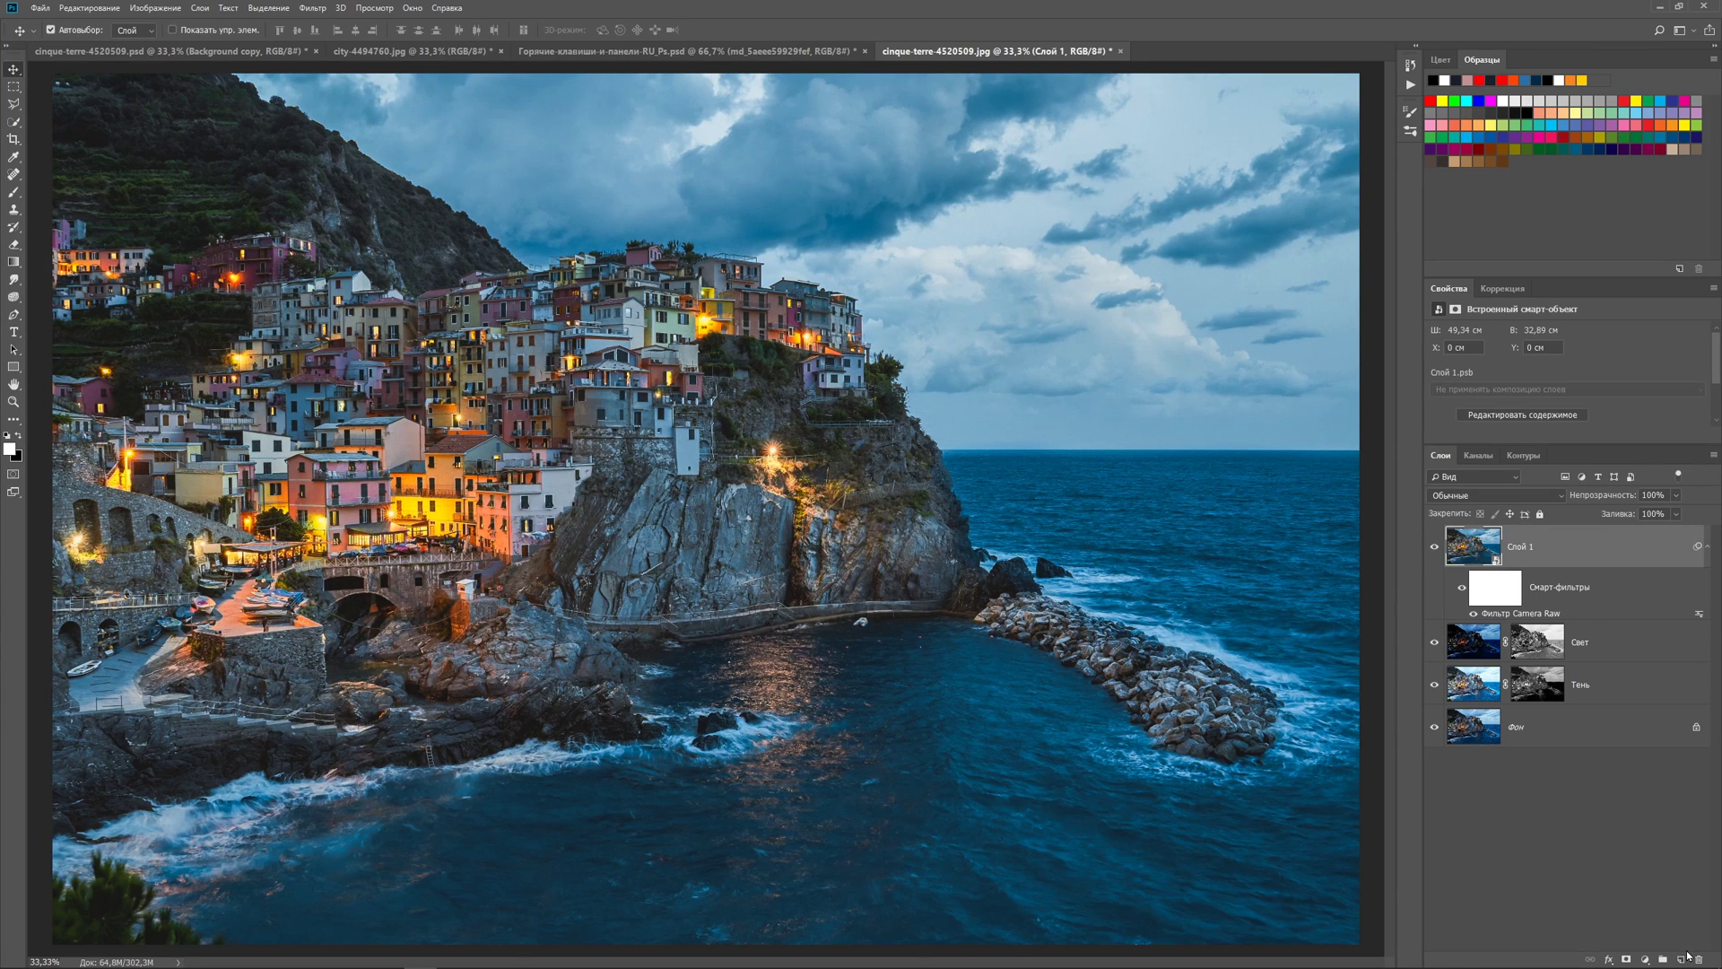
{"action": "left_click", "coordinate": [1435, 548]}
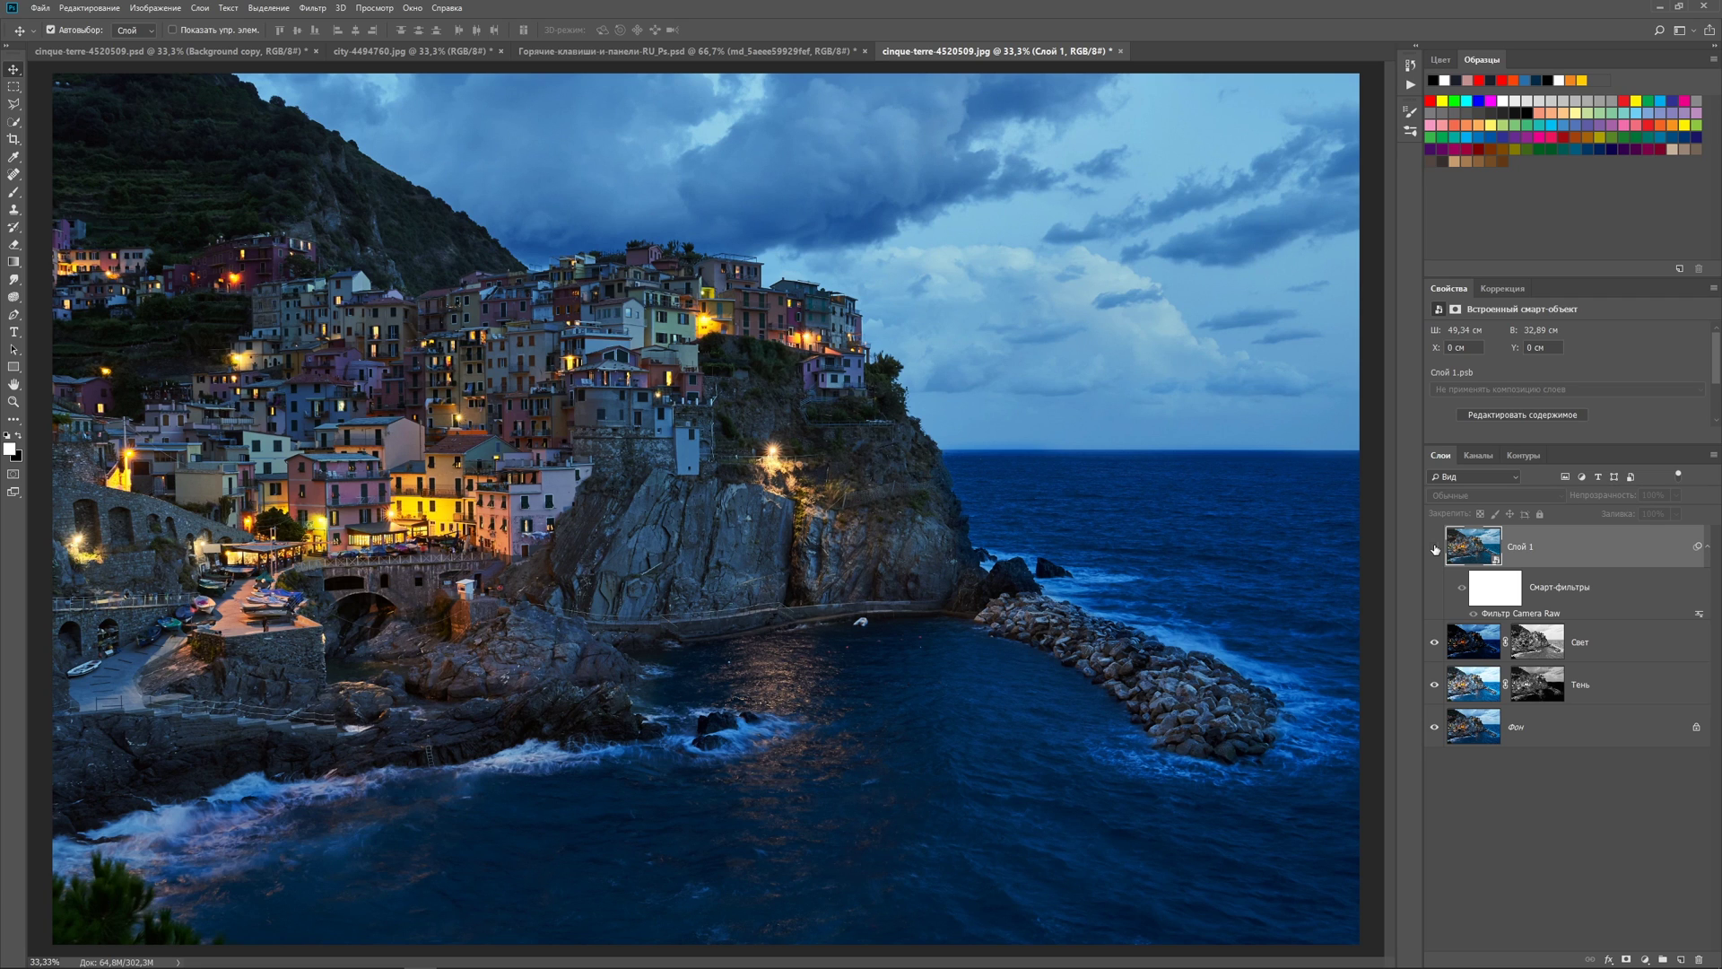
{"action": "left_click", "coordinate": [1435, 548]}
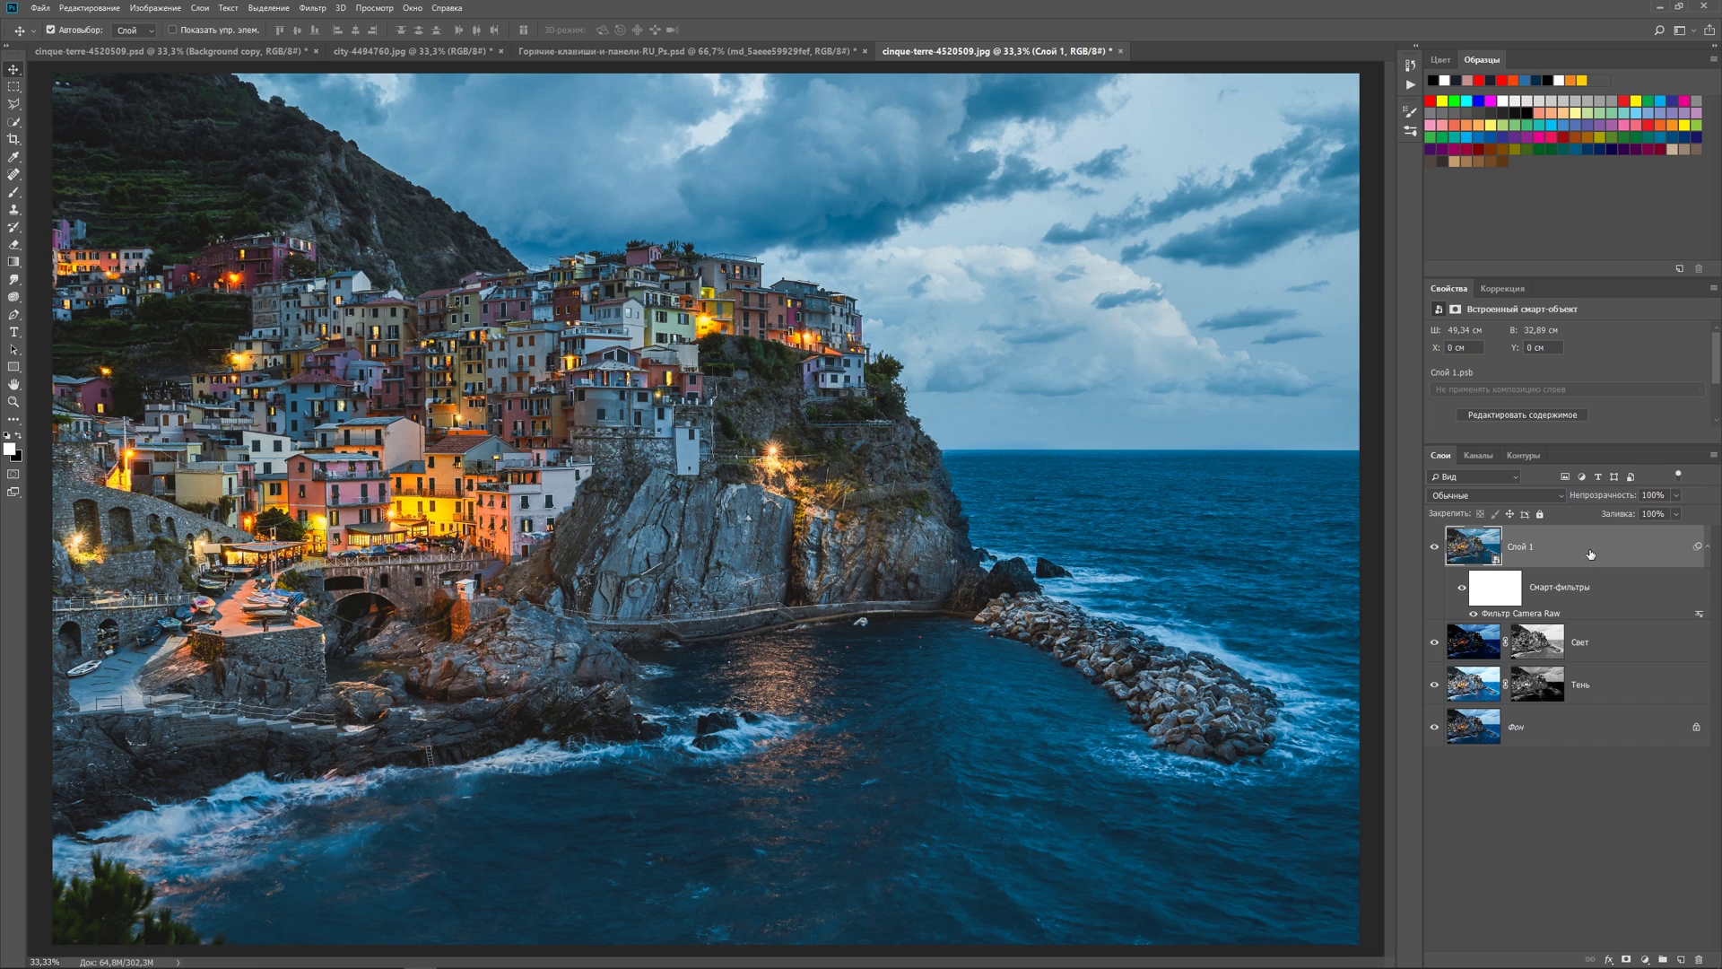
{"action": "left_click", "coordinate": [1479, 456]}
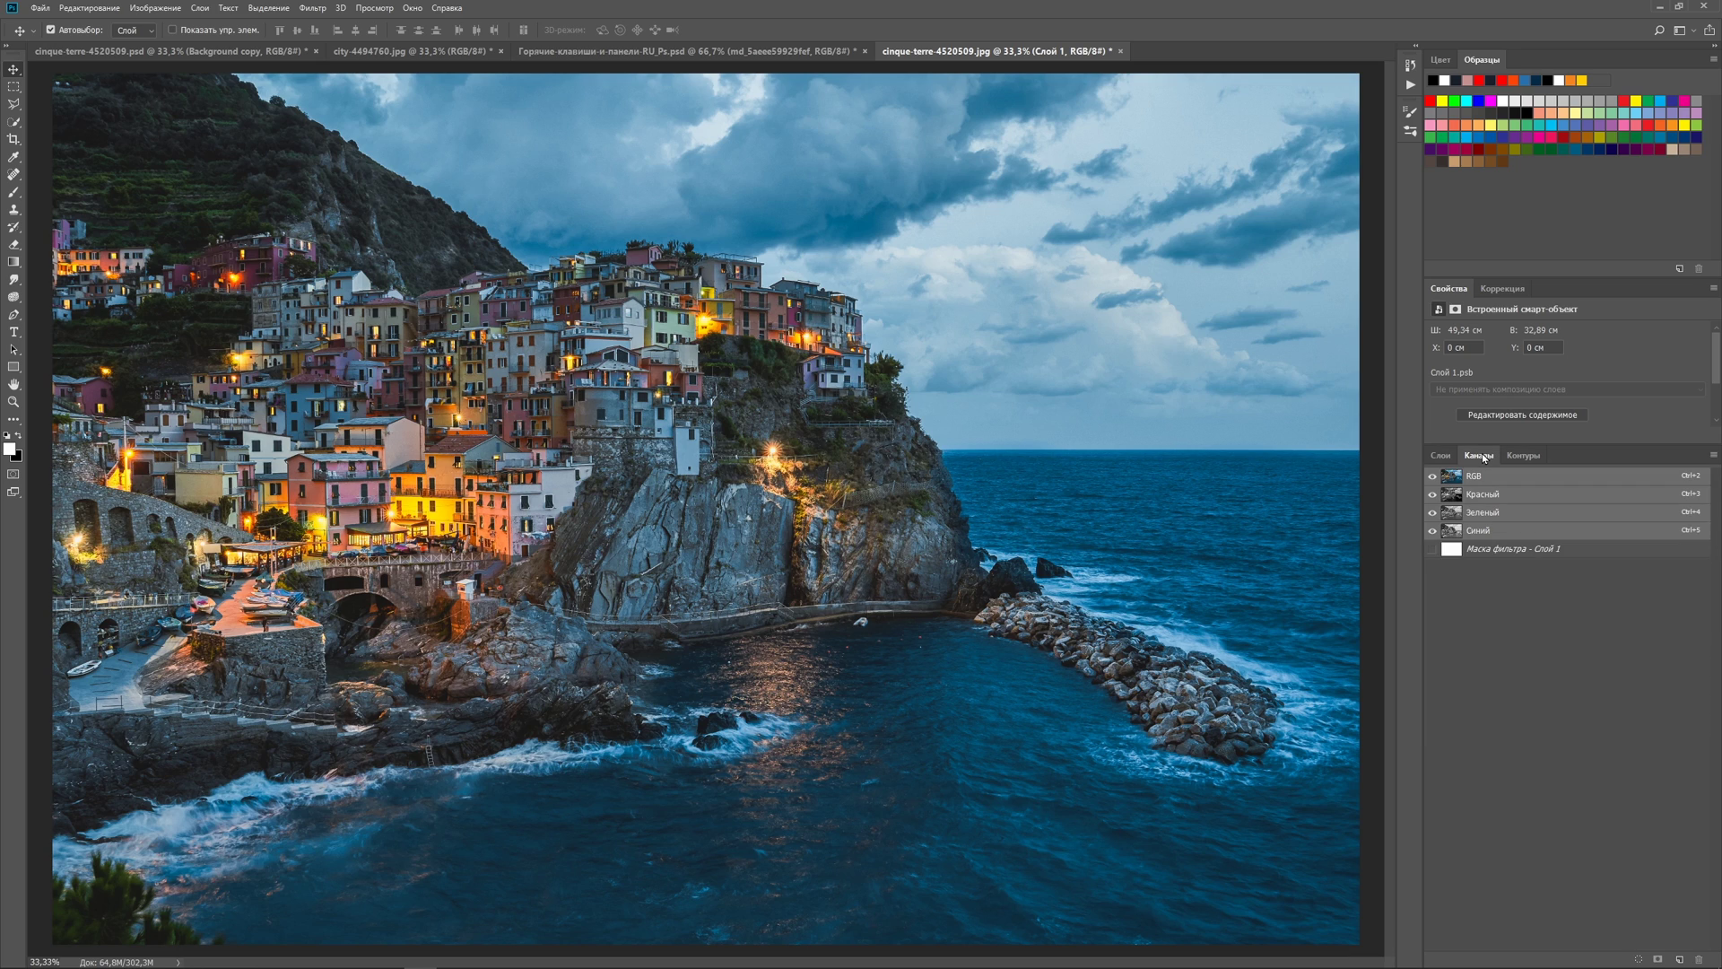
Step: Load the Синий (blue) channel as a selection and add empty Слой 2 above Слой 1
{"action": "left_click", "coordinate": [1453, 534]}
{"action": "key", "text": "ctrl"}
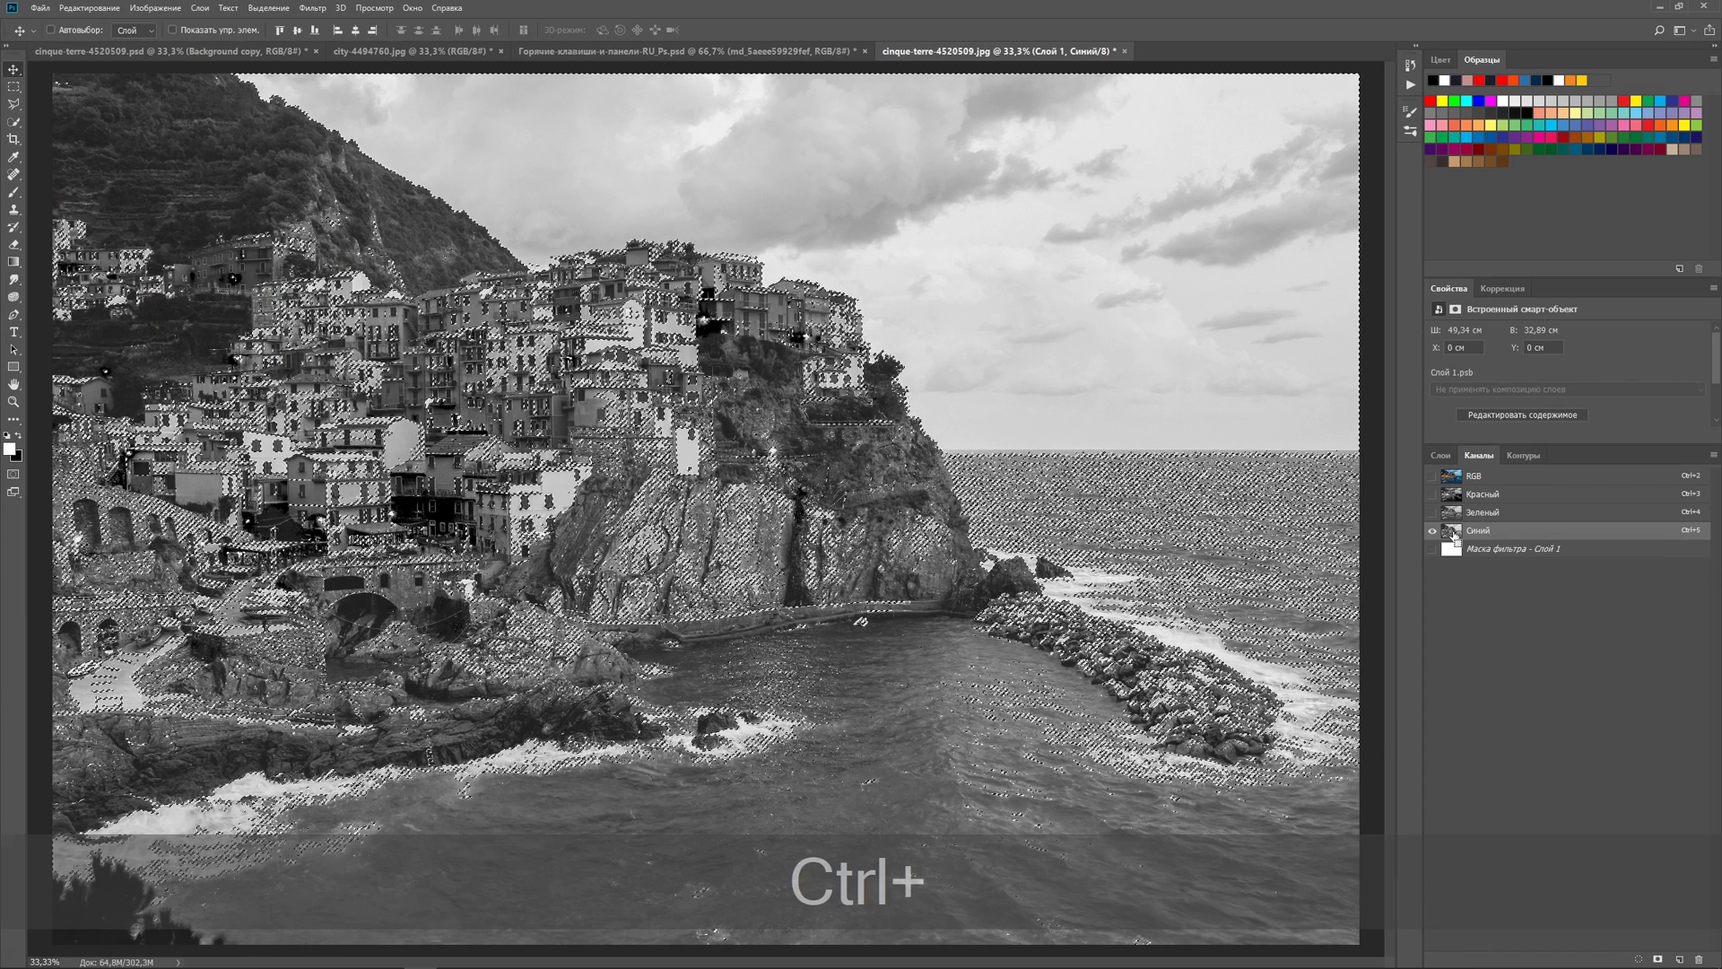
{"action": "left_click", "coordinate": [1454, 536], "text": "ctrl"}
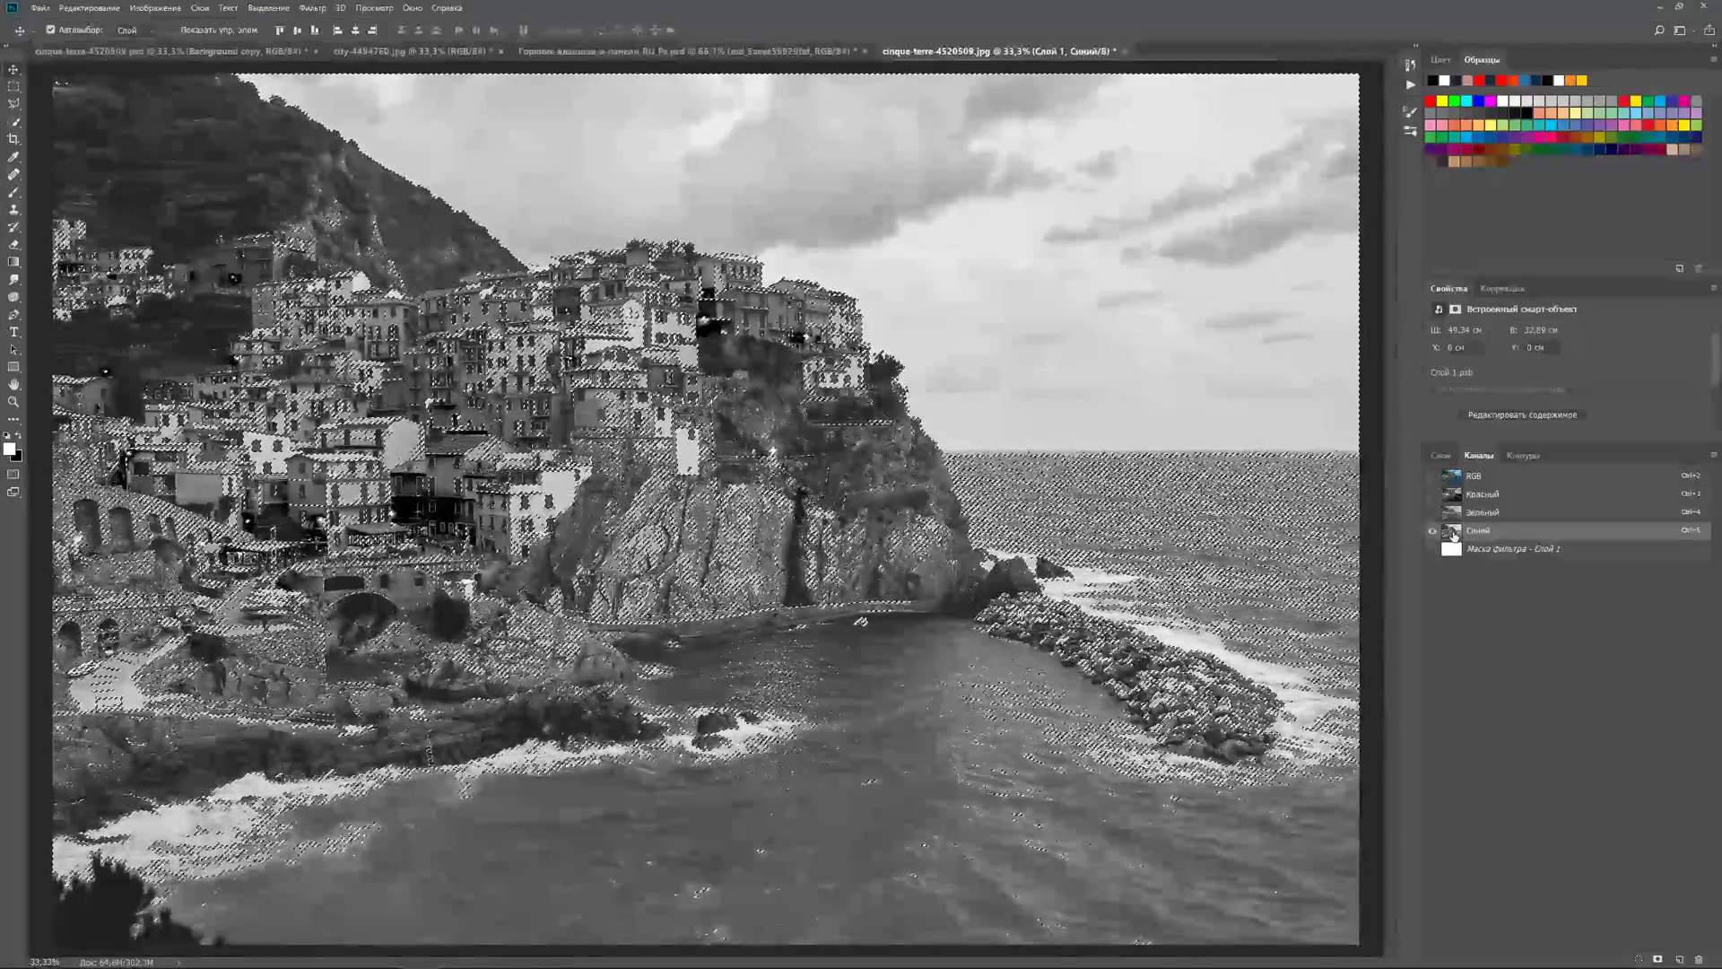
{"action": "left_click", "coordinate": [1453, 479]}
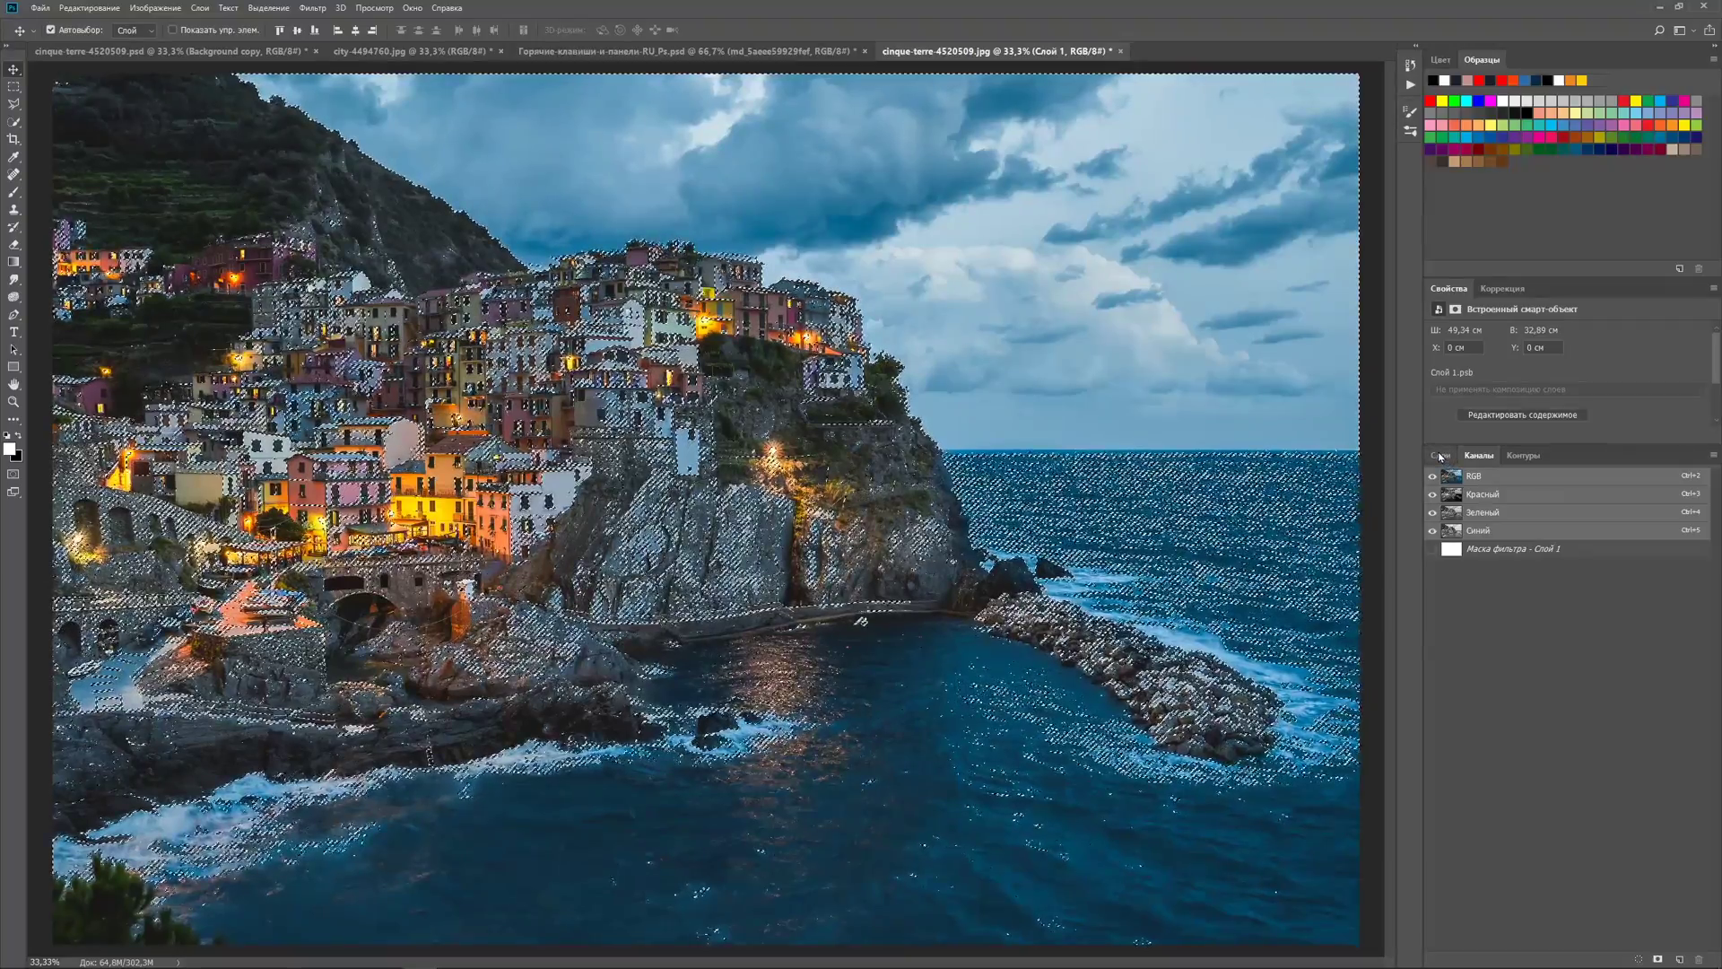
{"action": "left_click", "coordinate": [1440, 455]}
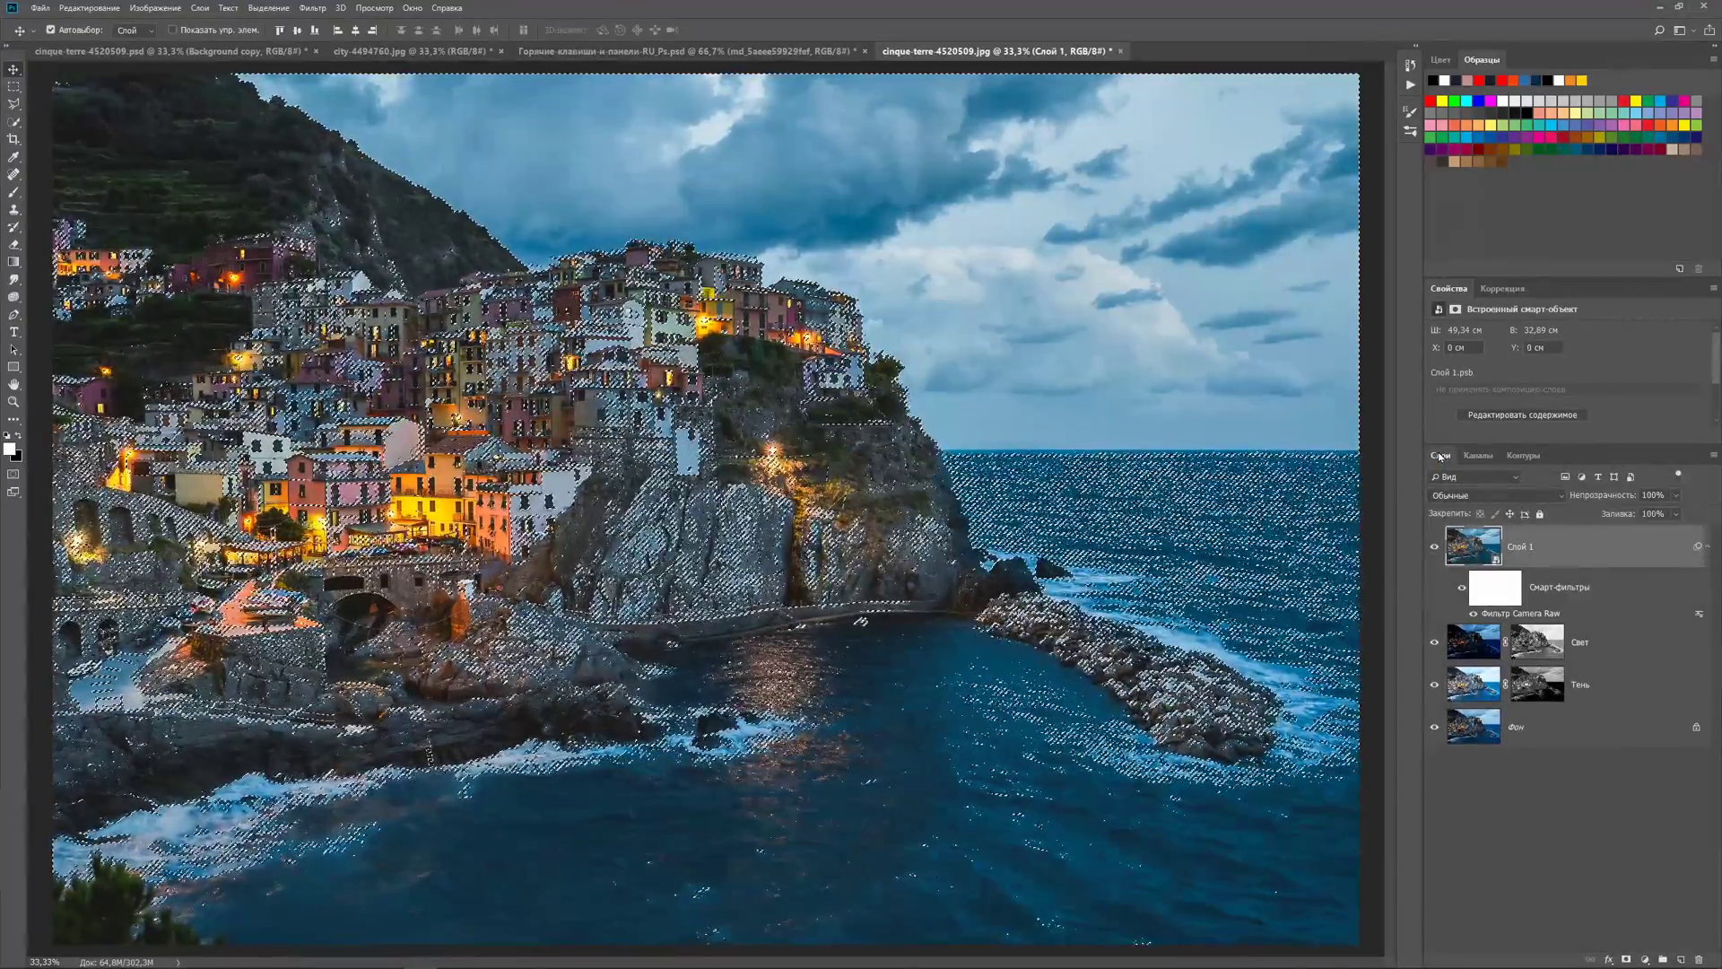
{"action": "left_click", "coordinate": [1680, 959]}
Step: Choose a soft 400 px brush with 0% hardness, undoing a test white stroke
{"action": "left_click", "coordinate": [13, 193]}
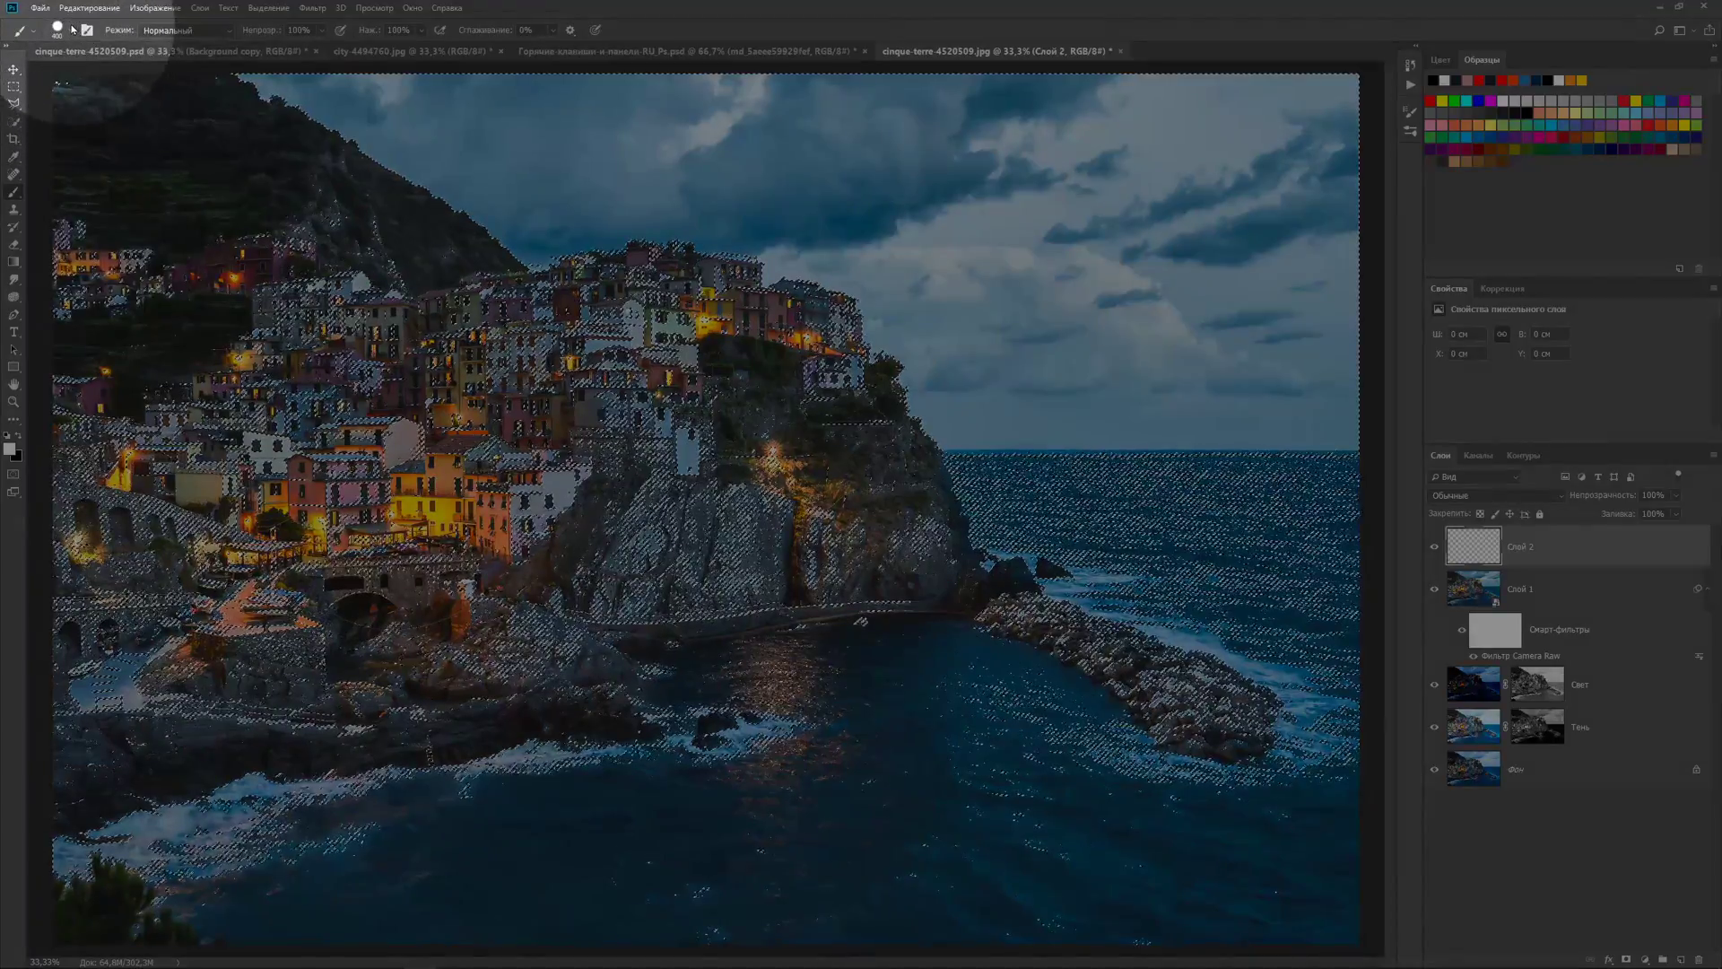
{"action": "left_click", "coordinate": [71, 30]}
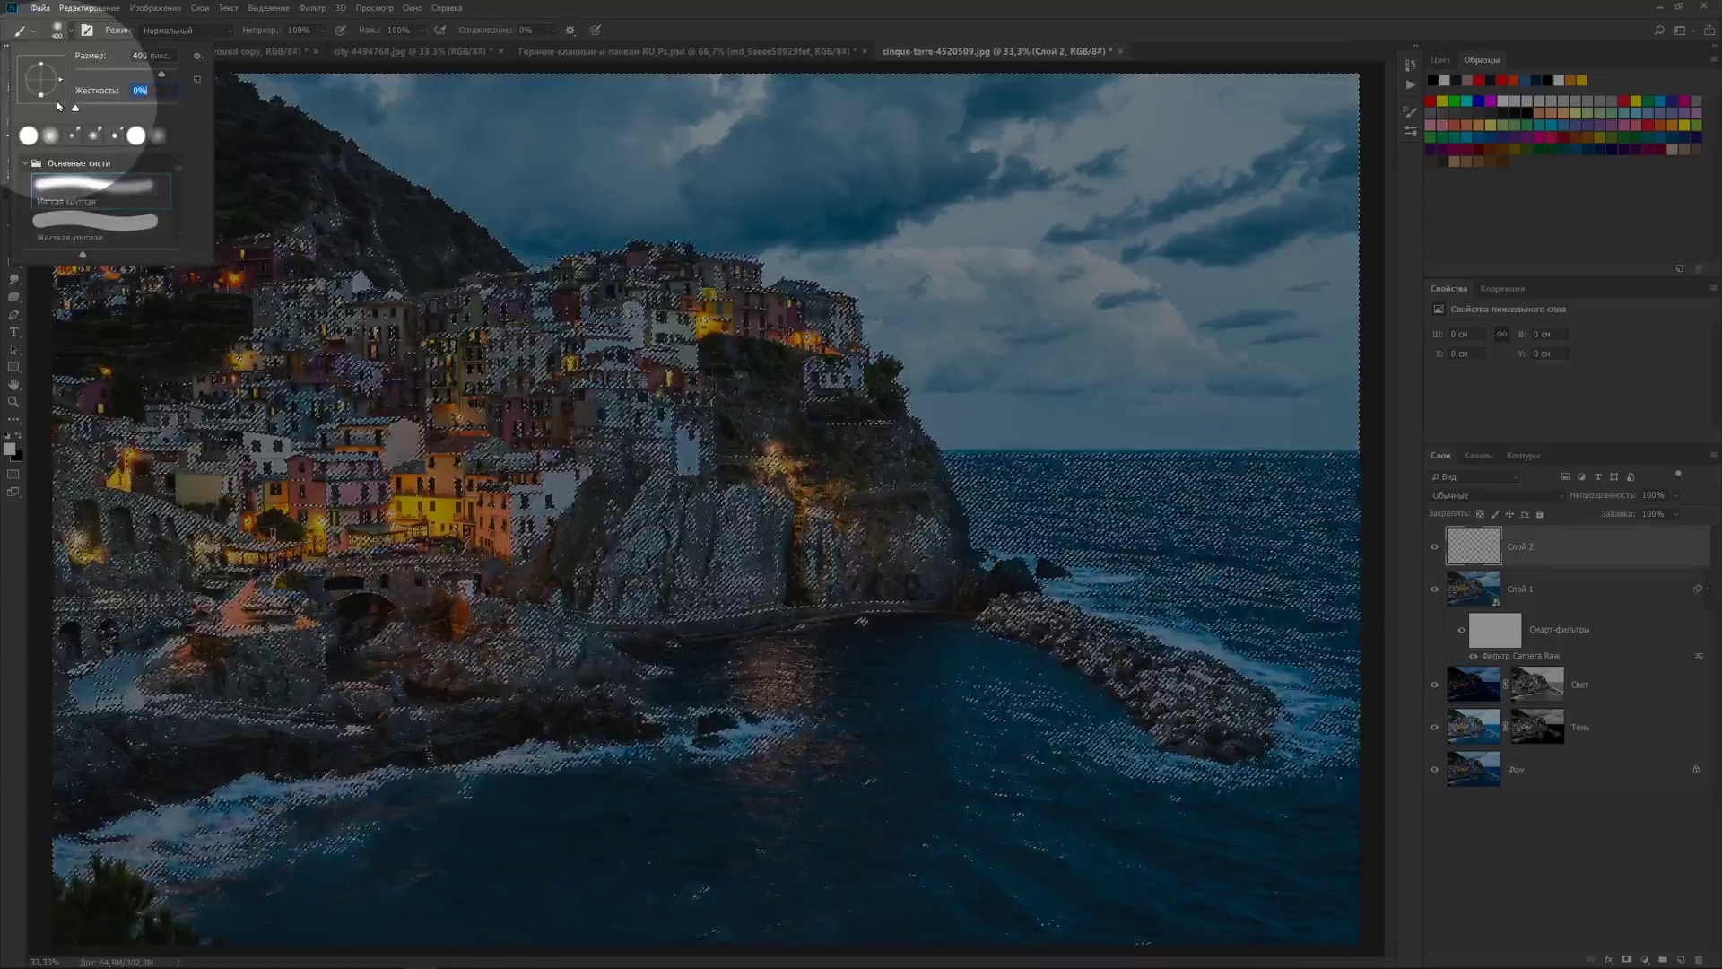
{"action": "key", "text": "Return"}
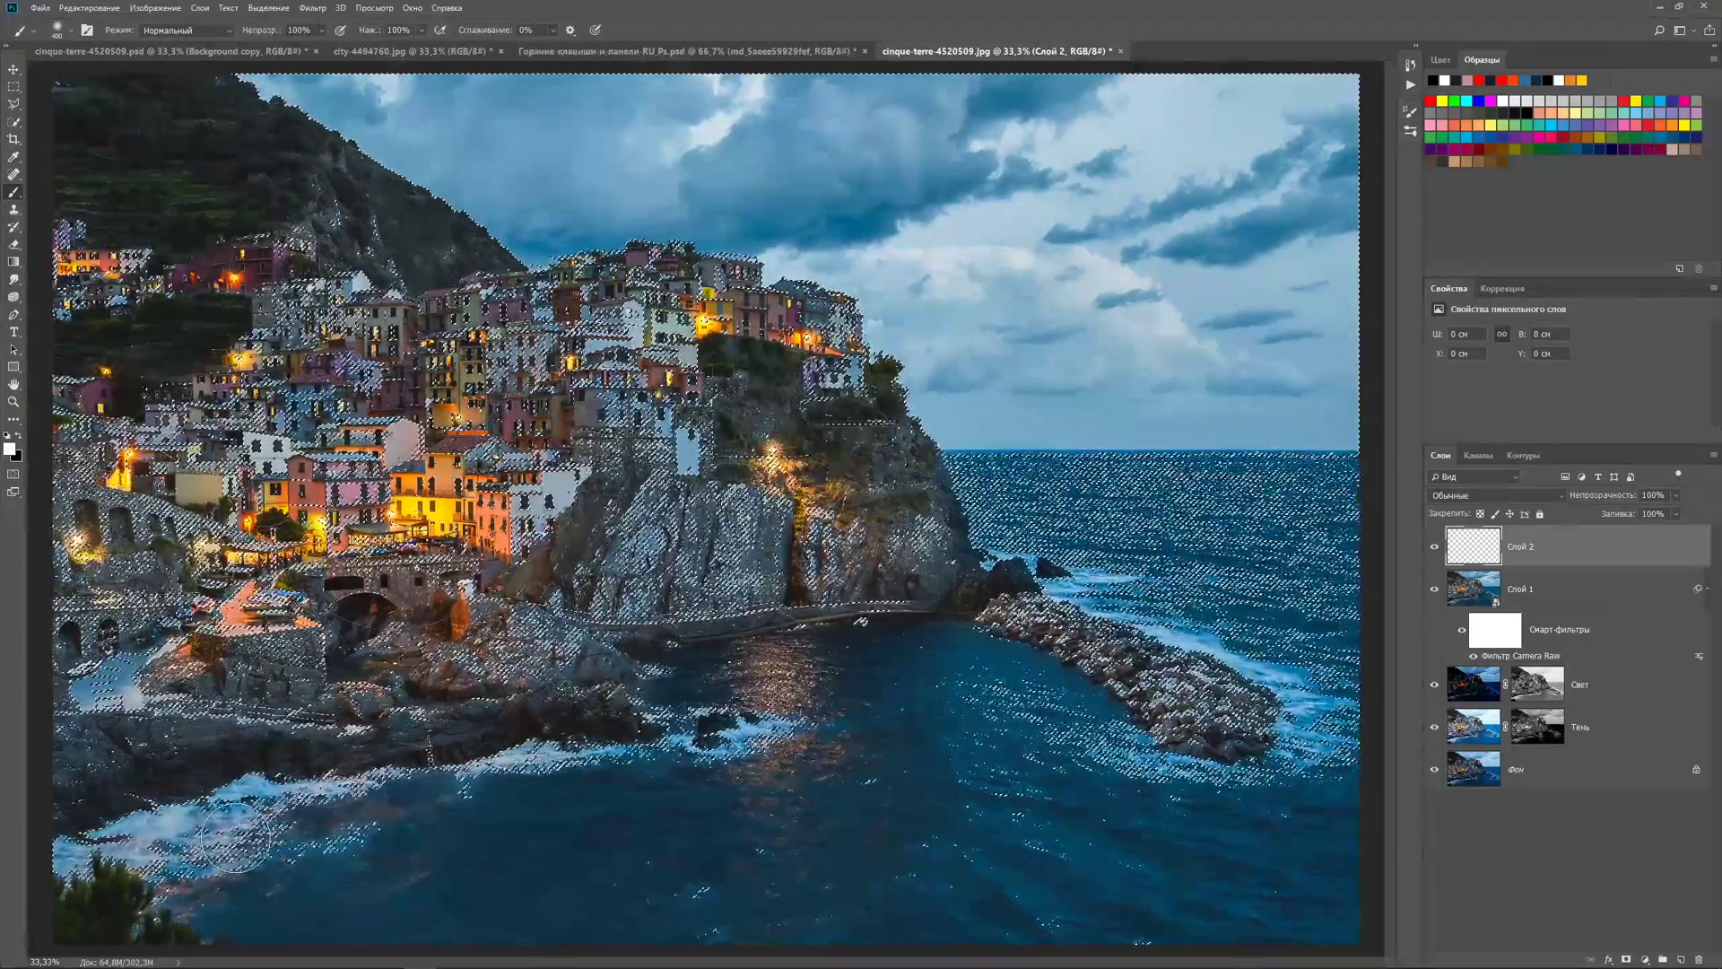
{"action": "left_click_drag", "start_coordinate": [238, 805], "coordinate": [307, 798]}
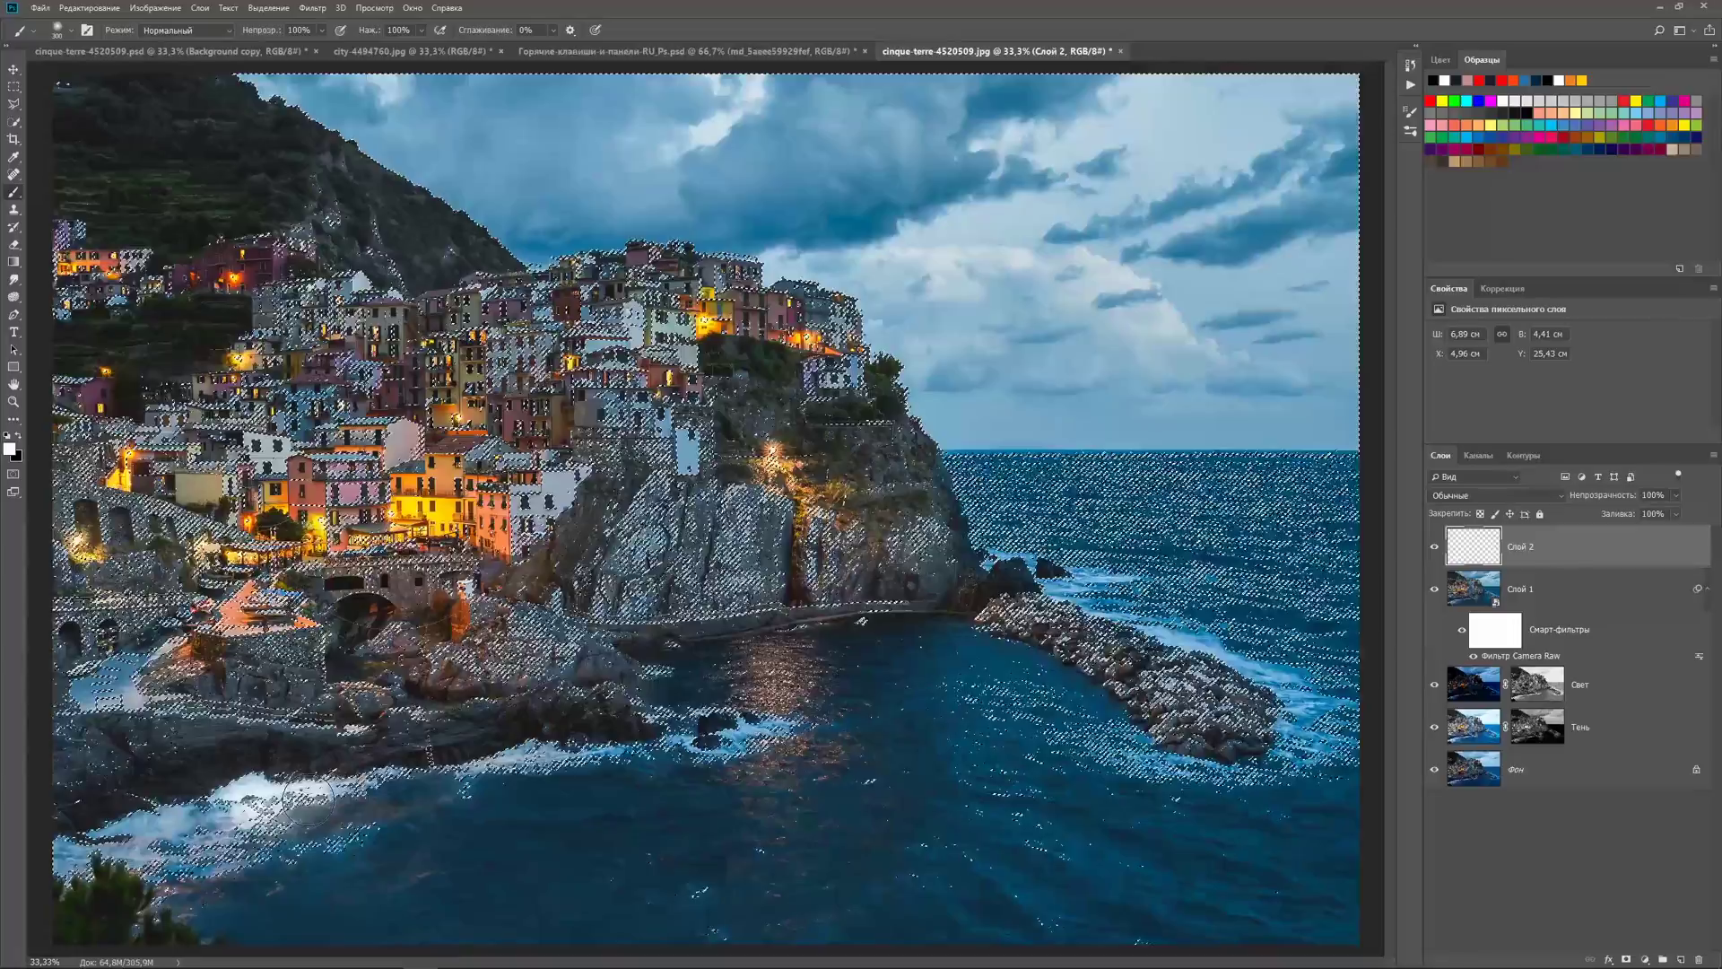
{"action": "key", "text": "ctrl+alt+z"}
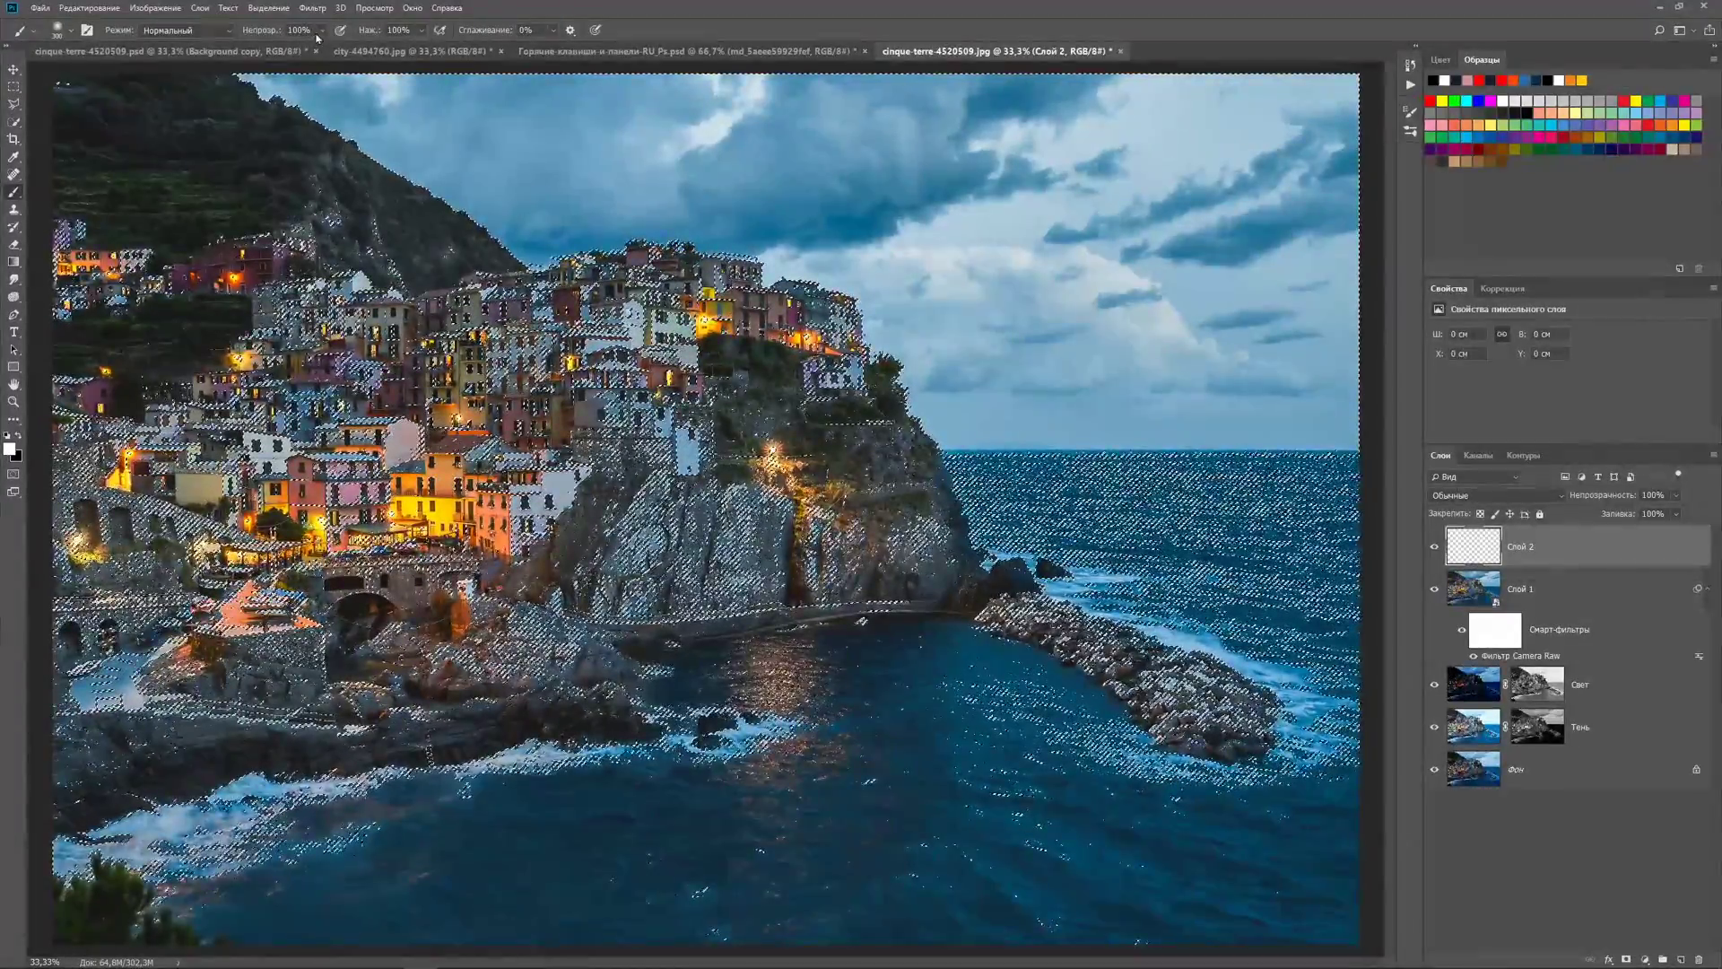
Step: Set the brush Opacity to 50% and Flow to 50%
{"action": "type", "text": "50"}
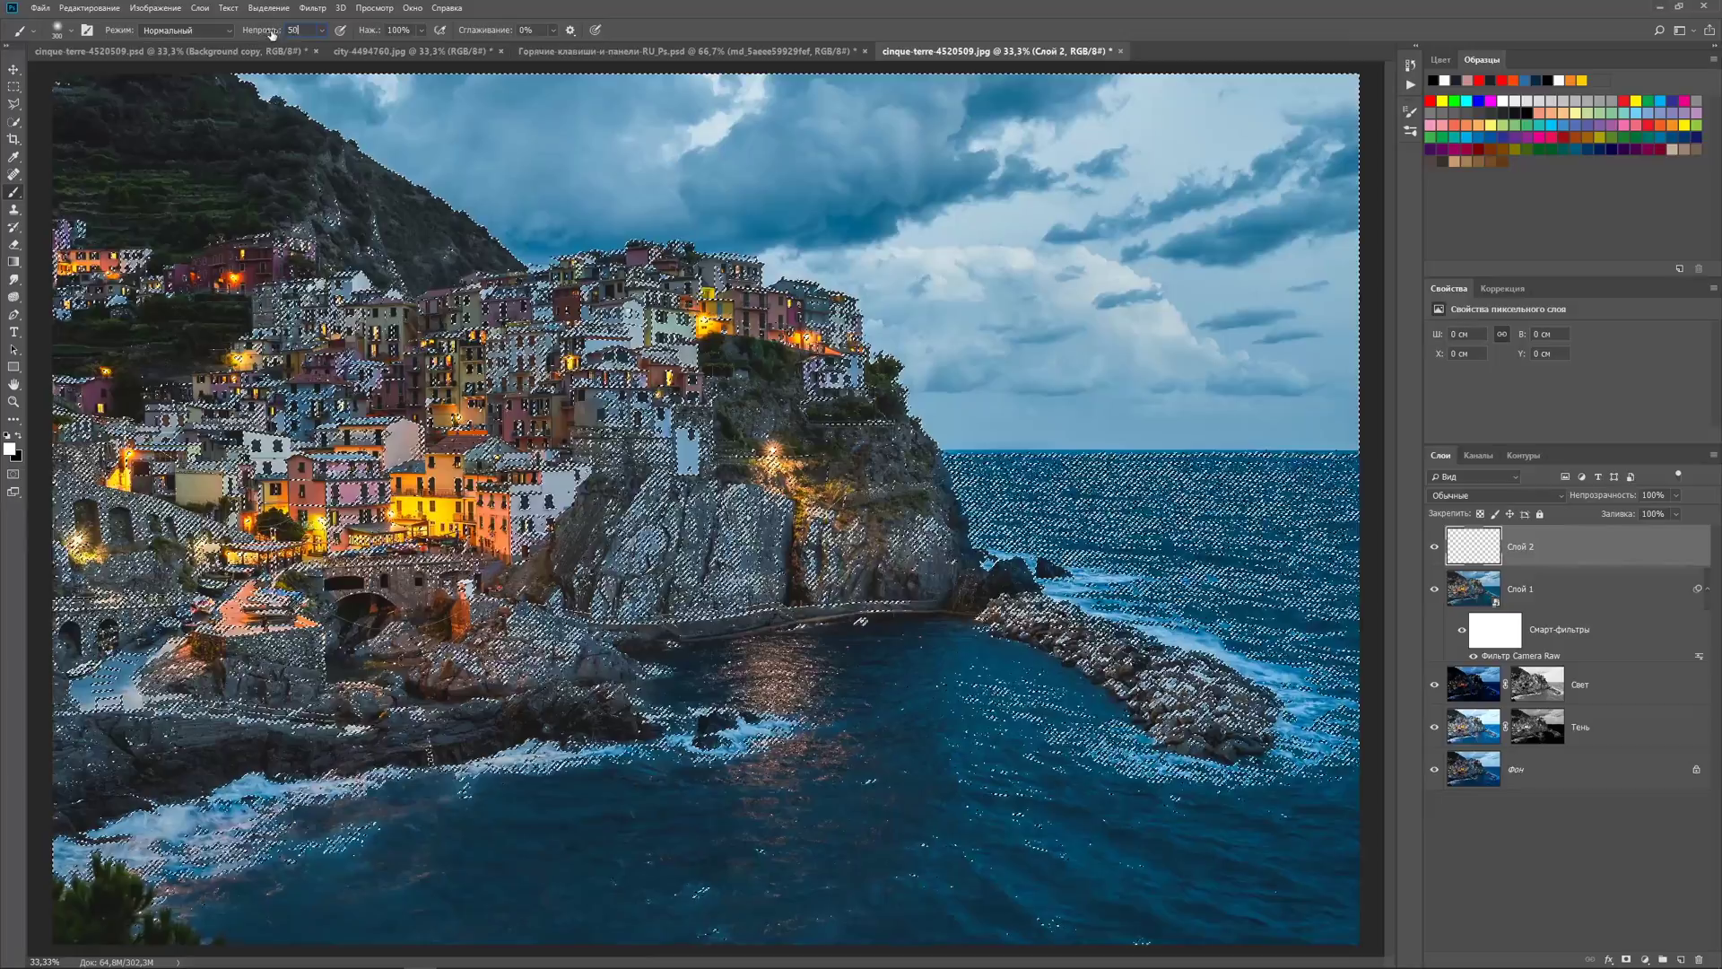
{"action": "key", "text": "Tab"}
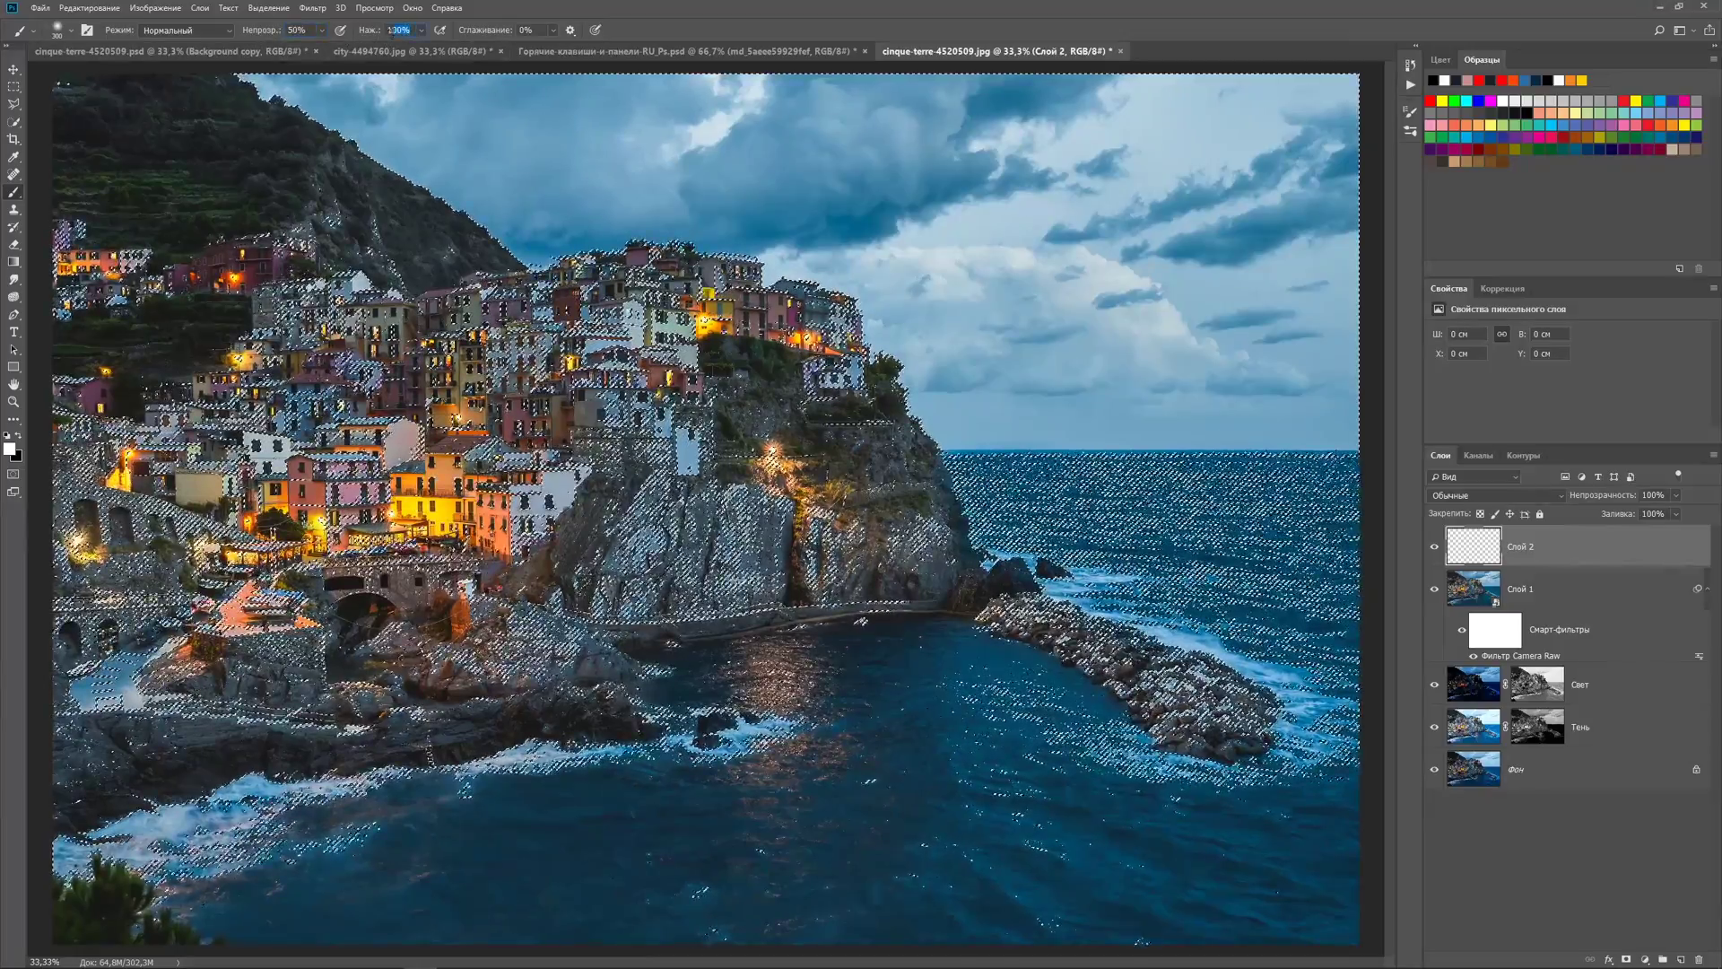
{"action": "type", "text": "5"}
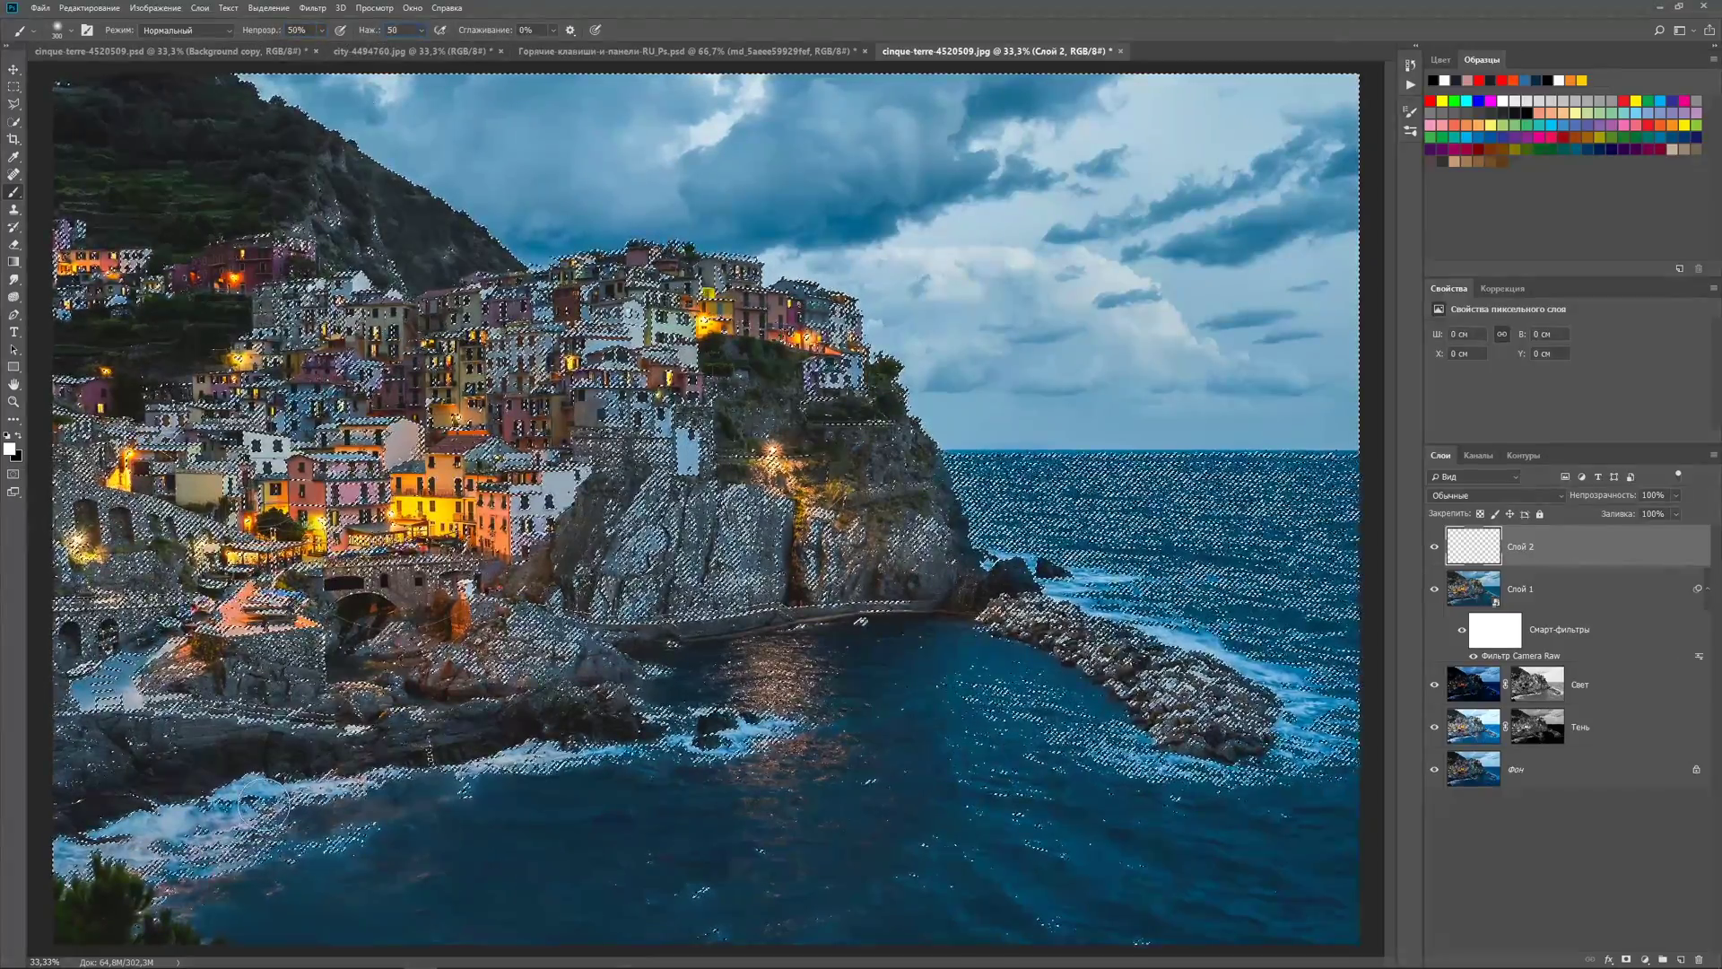
Step: Paint soft white over the surf and sea, then mask Слой 2 with the blue-channel selection
{"action": "left_click_drag", "start_coordinate": [321, 798], "coordinate": [869, 781]}
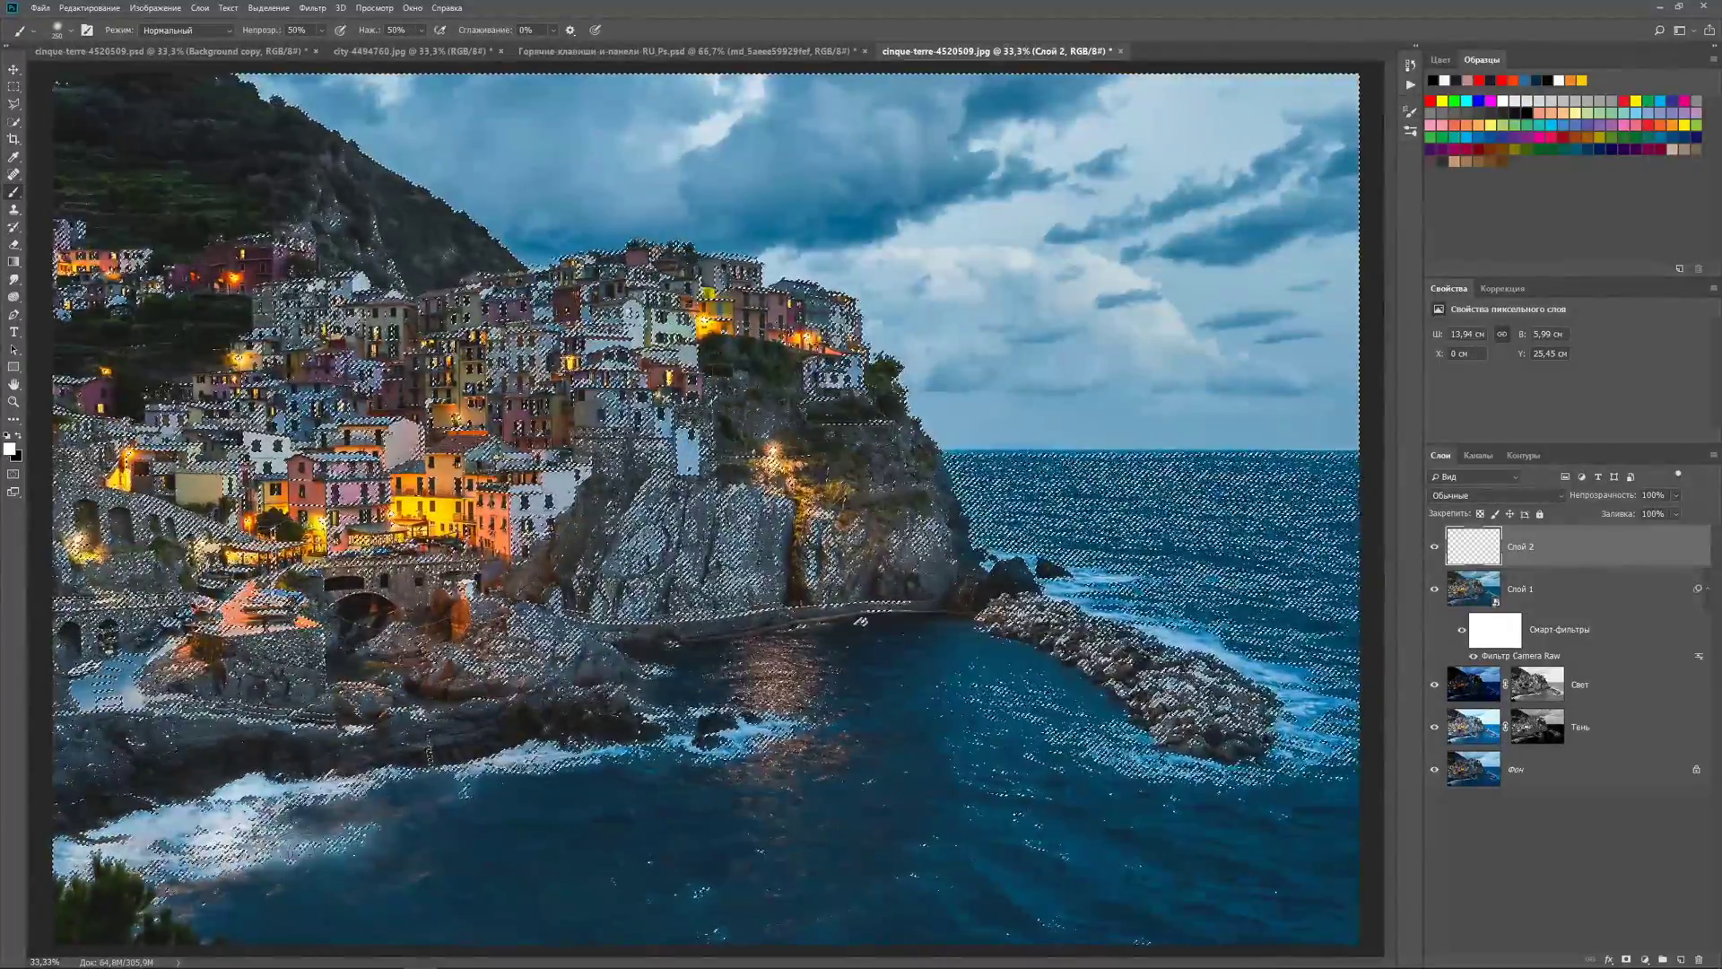
{"action": "left_click_drag", "start_coordinate": [484, 839], "coordinate": [244, 856]}
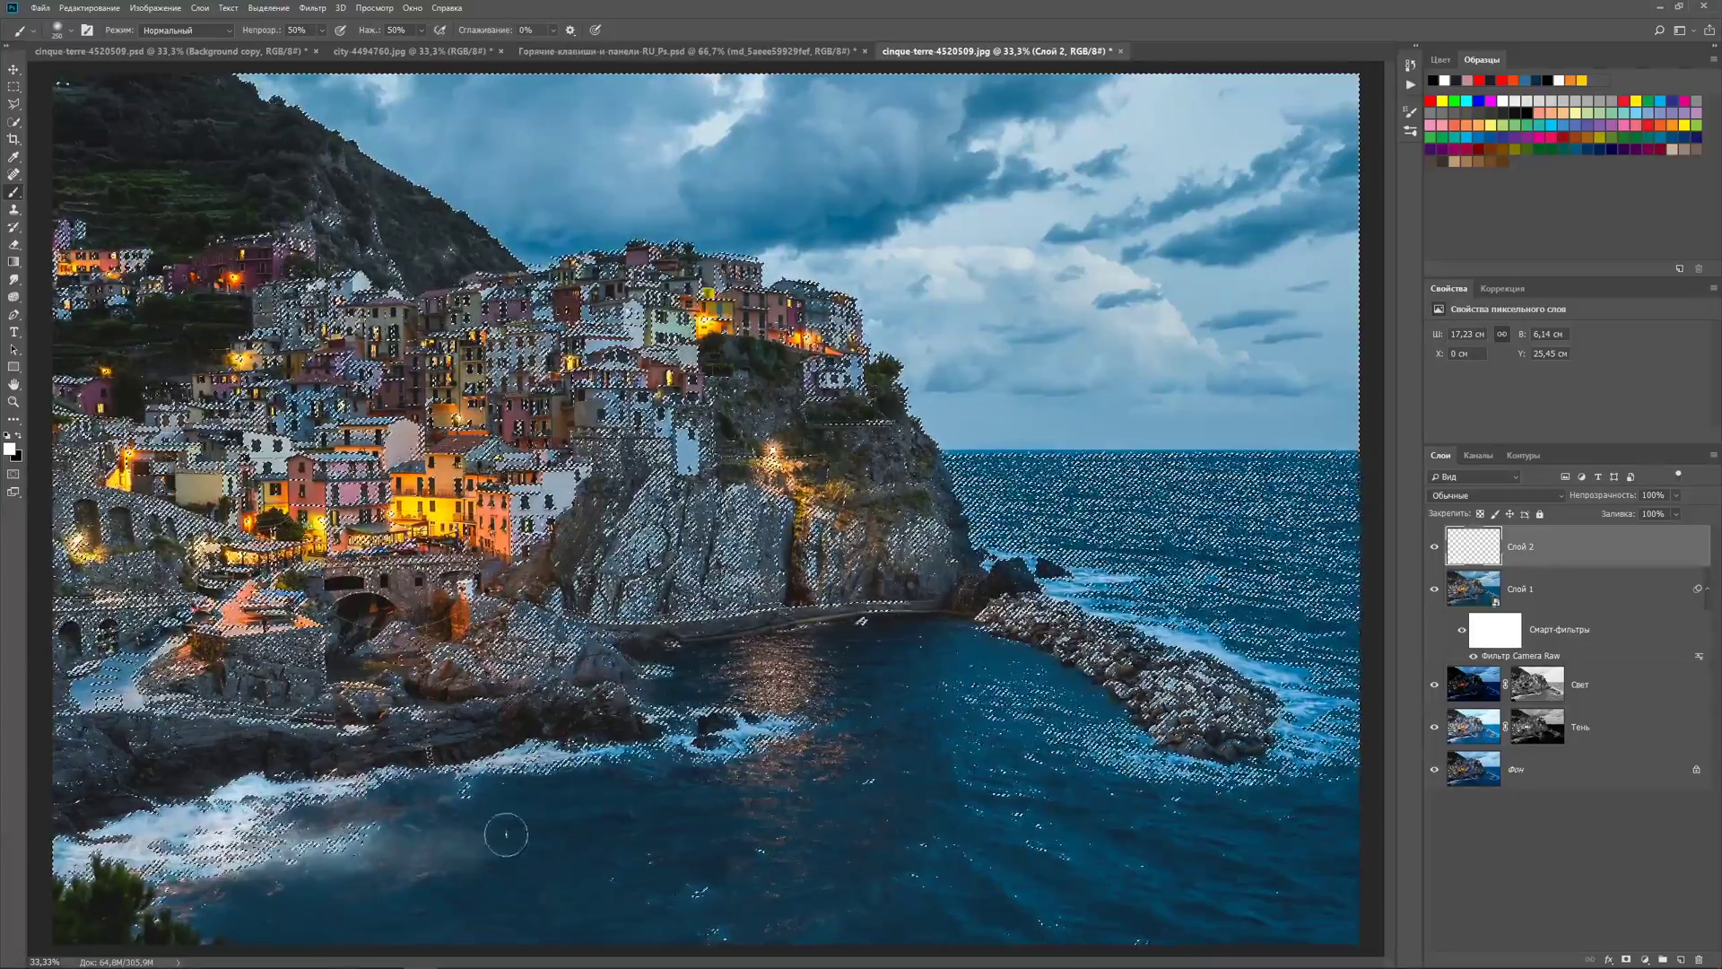
{"action": "left_click_drag", "start_coordinate": [585, 844], "coordinate": [498, 843]}
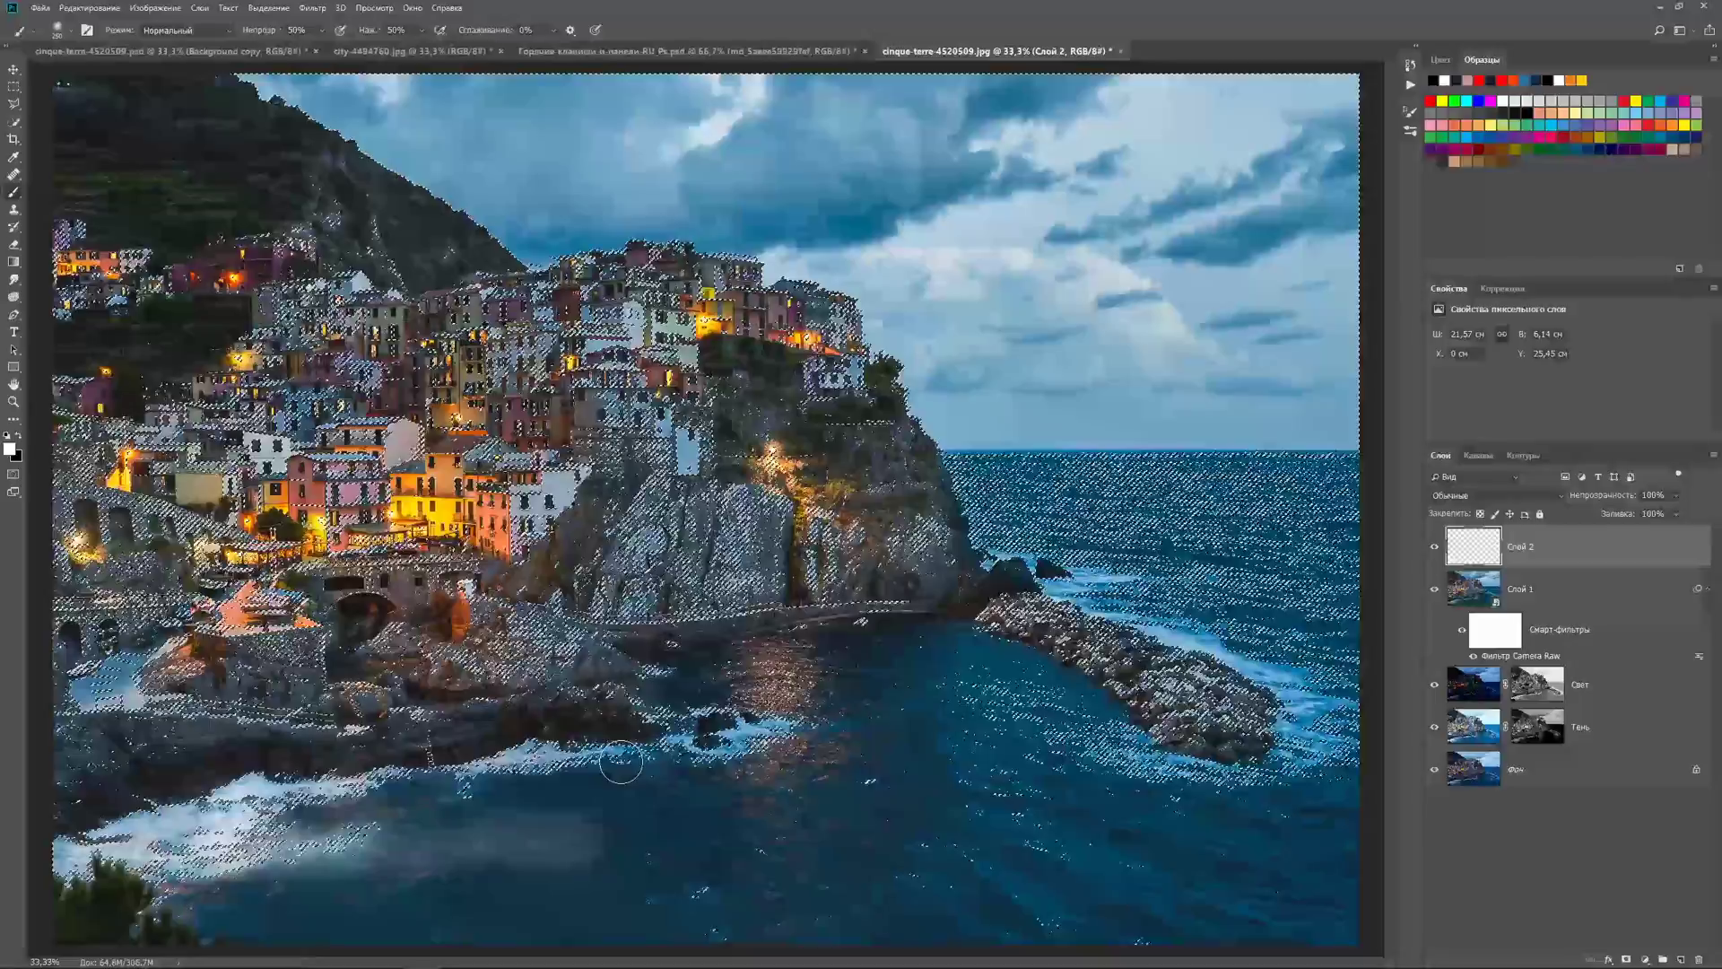
{"action": "left_click_drag", "start_coordinate": [603, 758], "coordinate": [491, 780]}
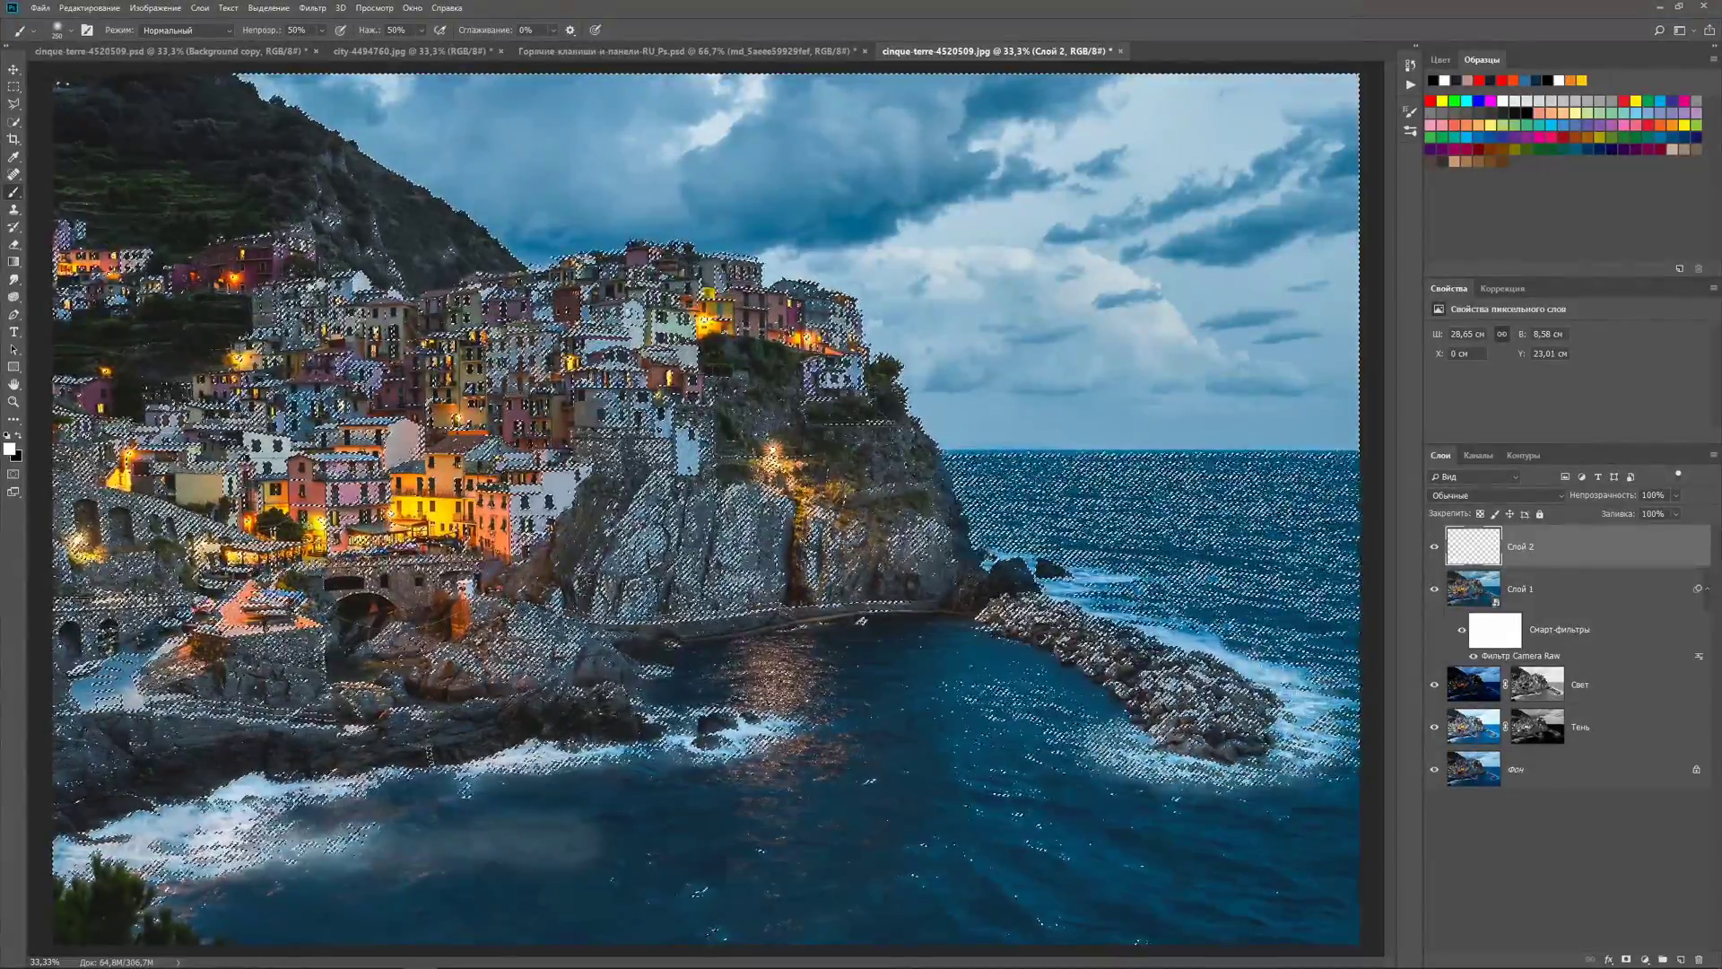
{"action": "left_click_drag", "start_coordinate": [986, 583], "coordinate": [1256, 502]}
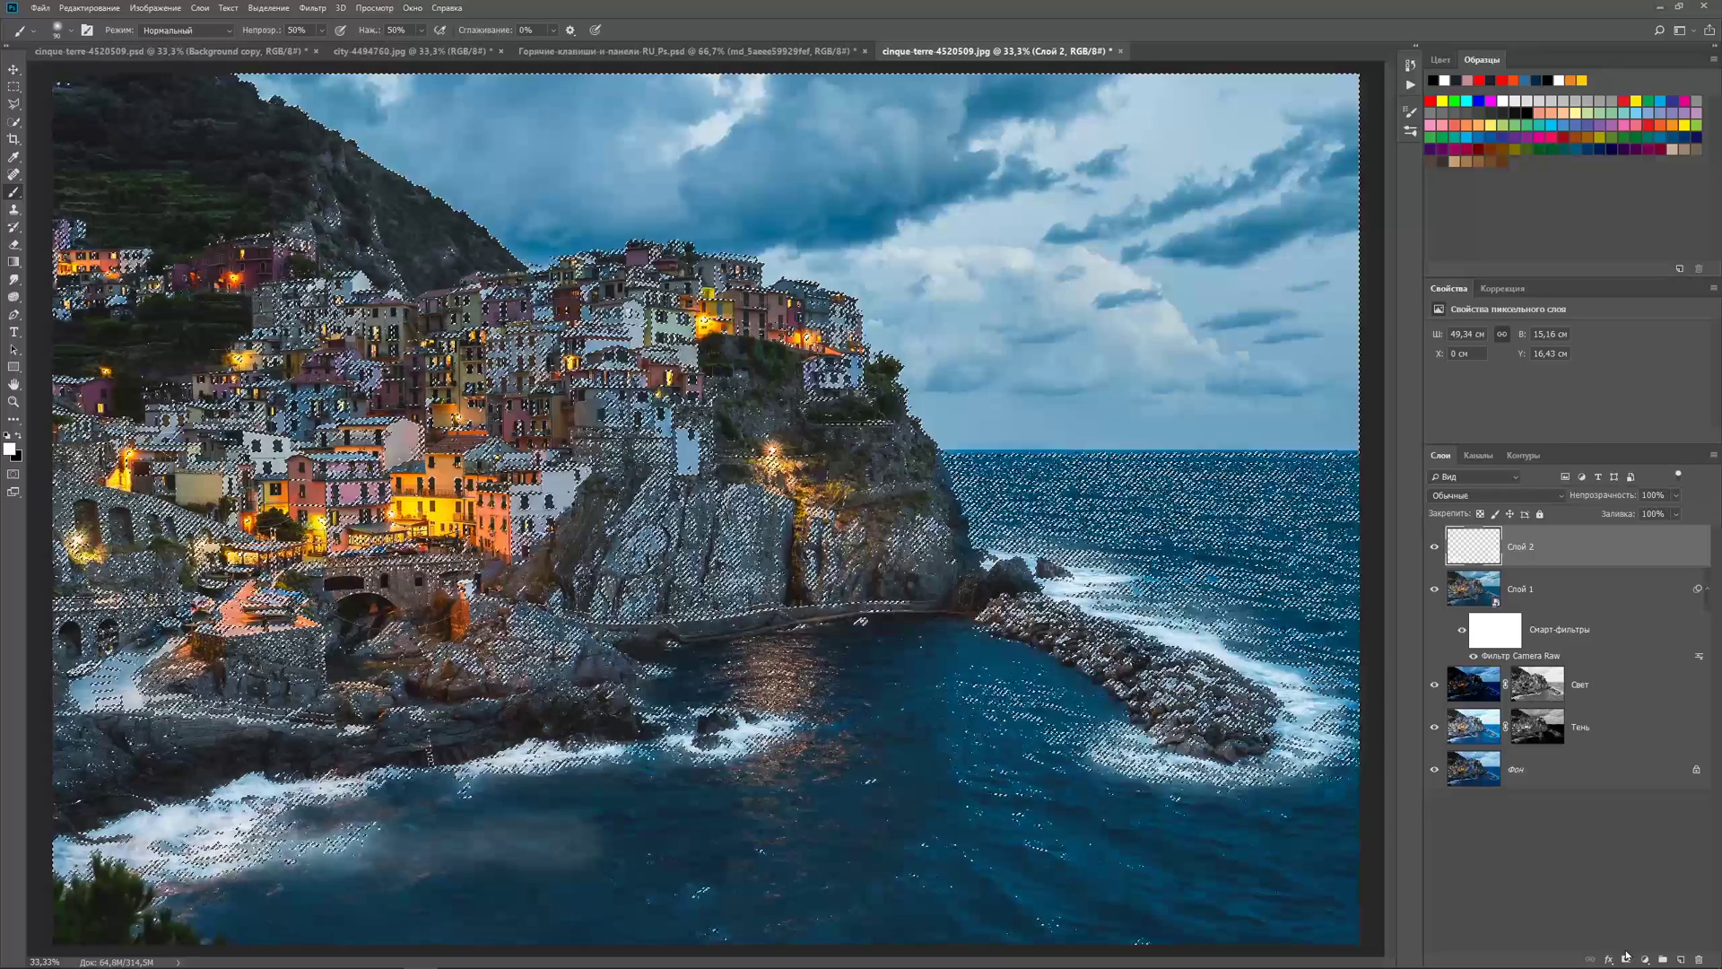
{"action": "left_click", "coordinate": [1625, 957]}
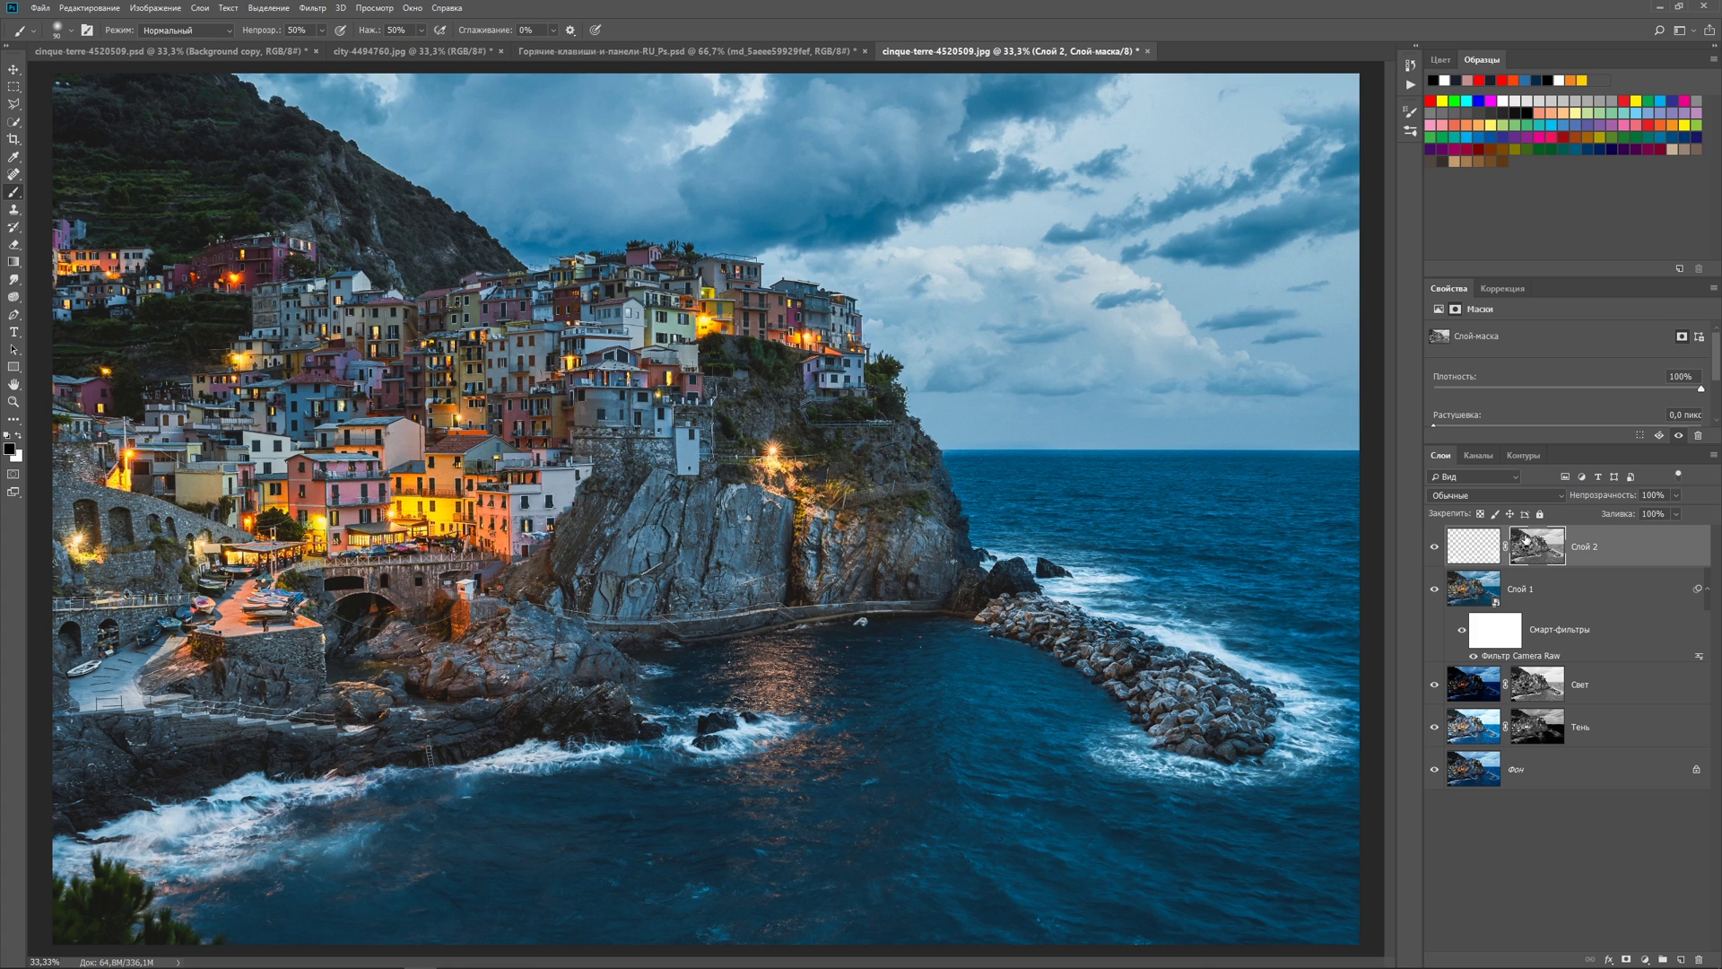
Step: Apply Image (Внешний канал) onto Слой 2's layer mask using Умножение (Multiply) blending
{"action": "left_click", "coordinate": [1481, 554]}
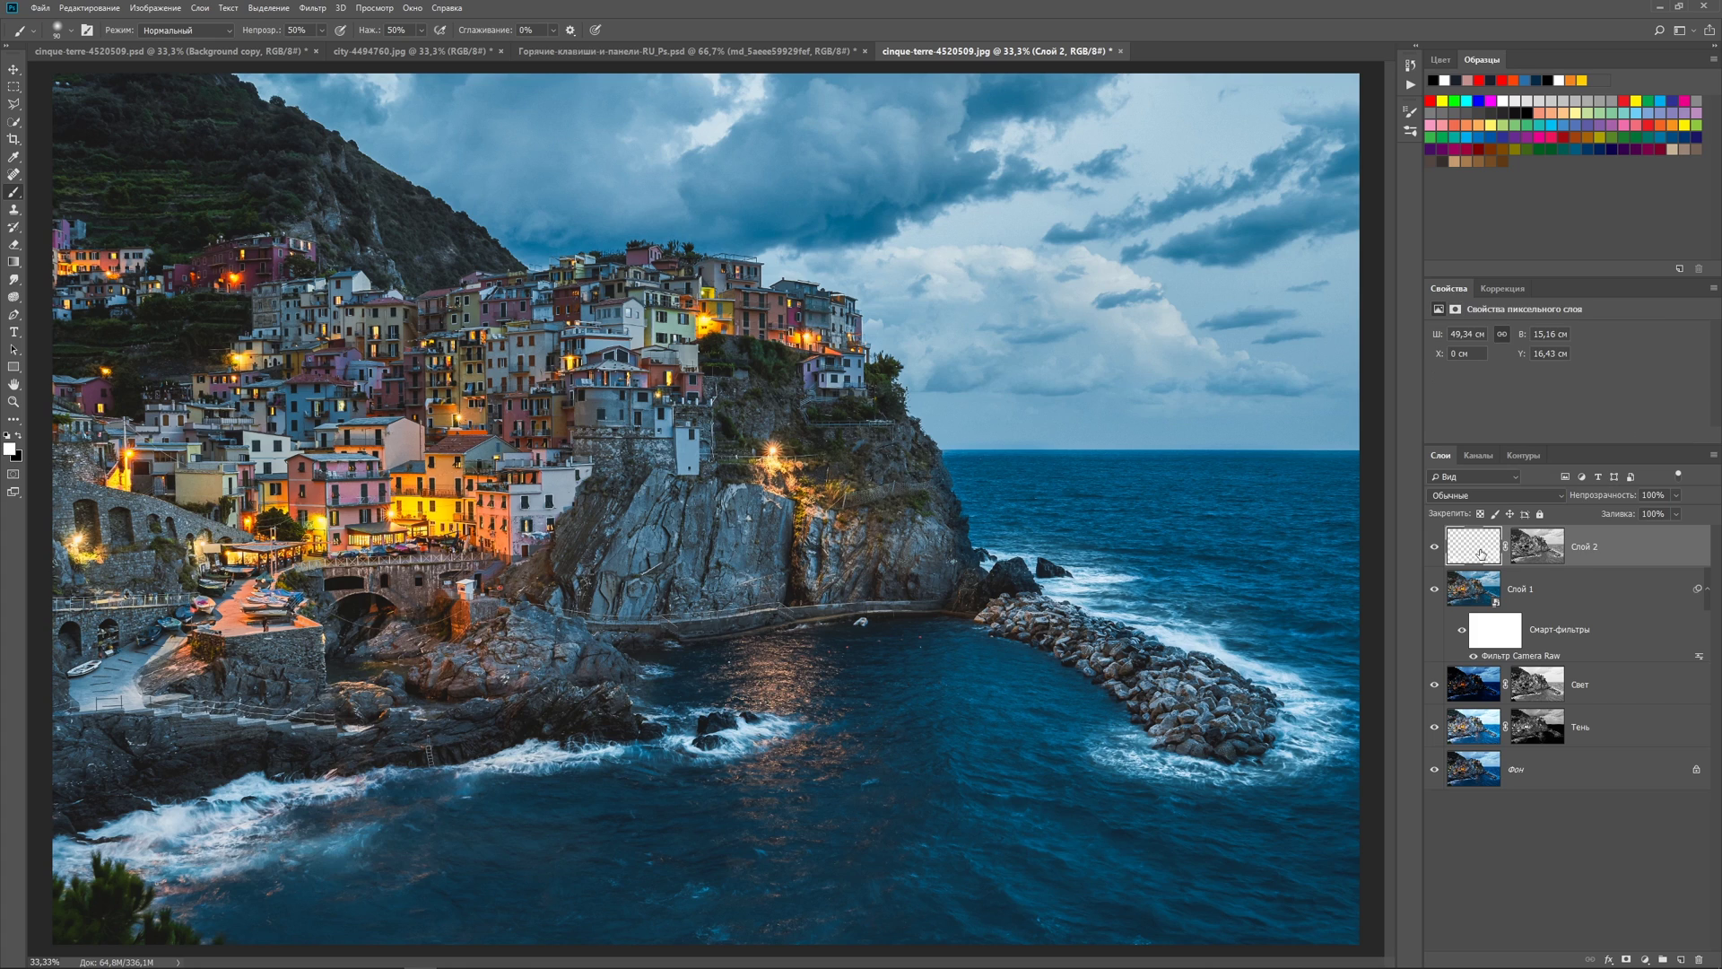
{"action": "left_click", "coordinate": [1539, 551]}
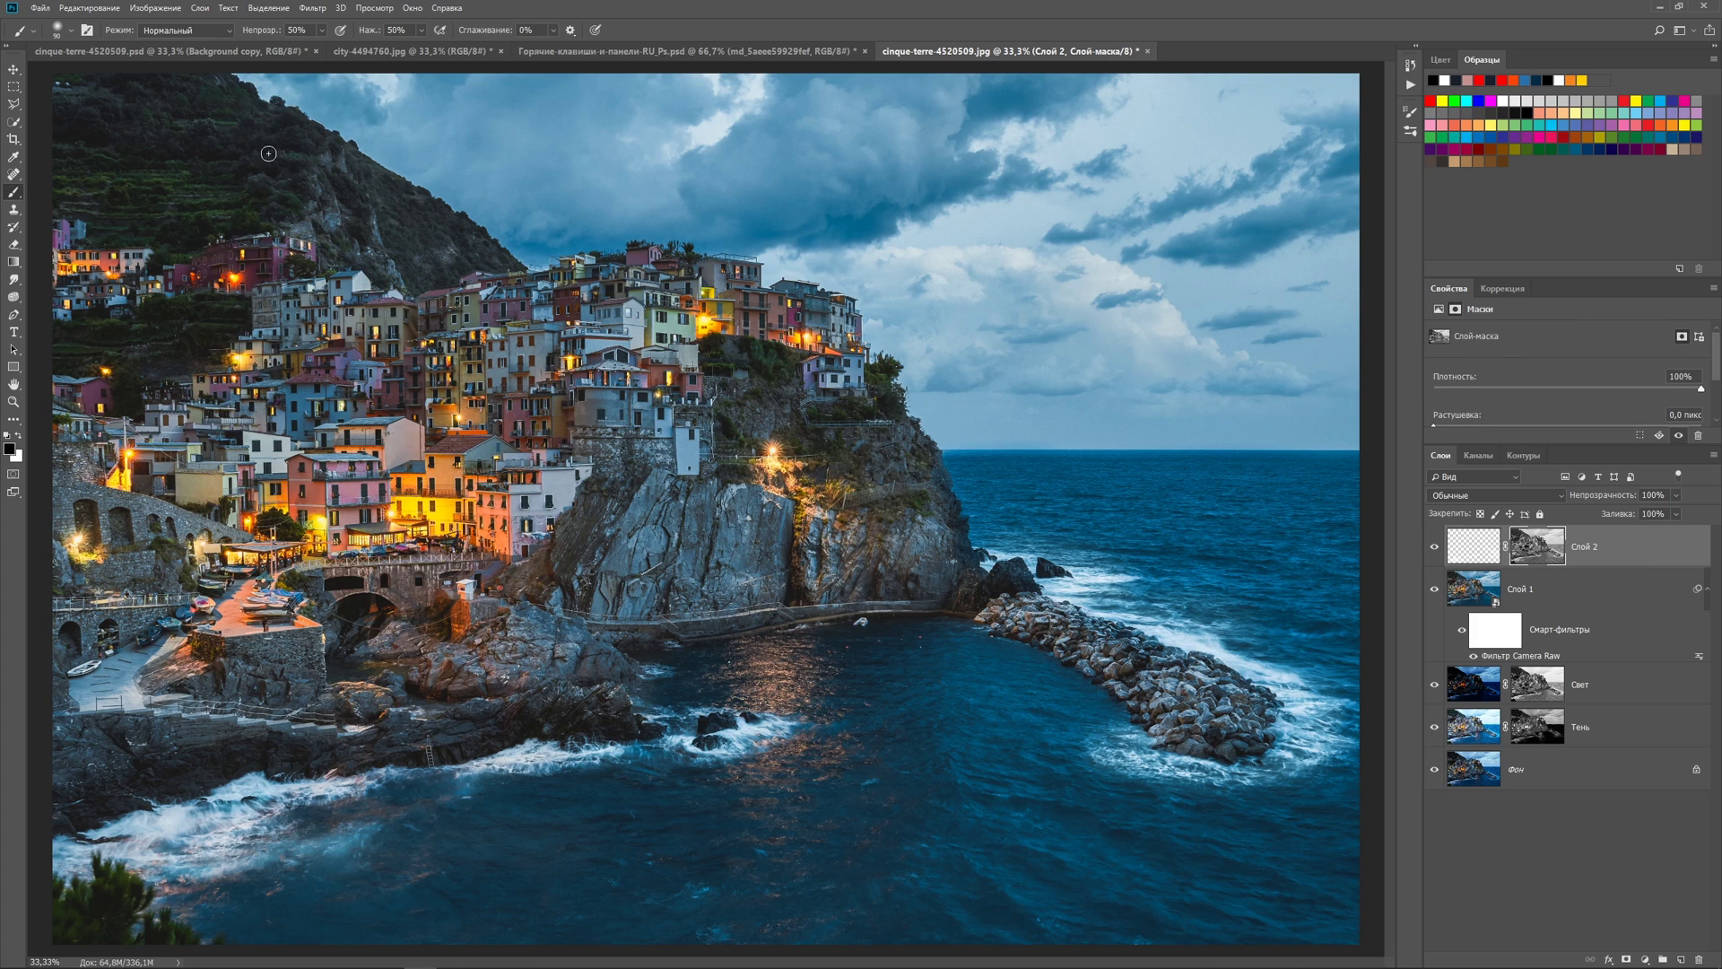
{"action": "left_click", "coordinate": [158, 11]}
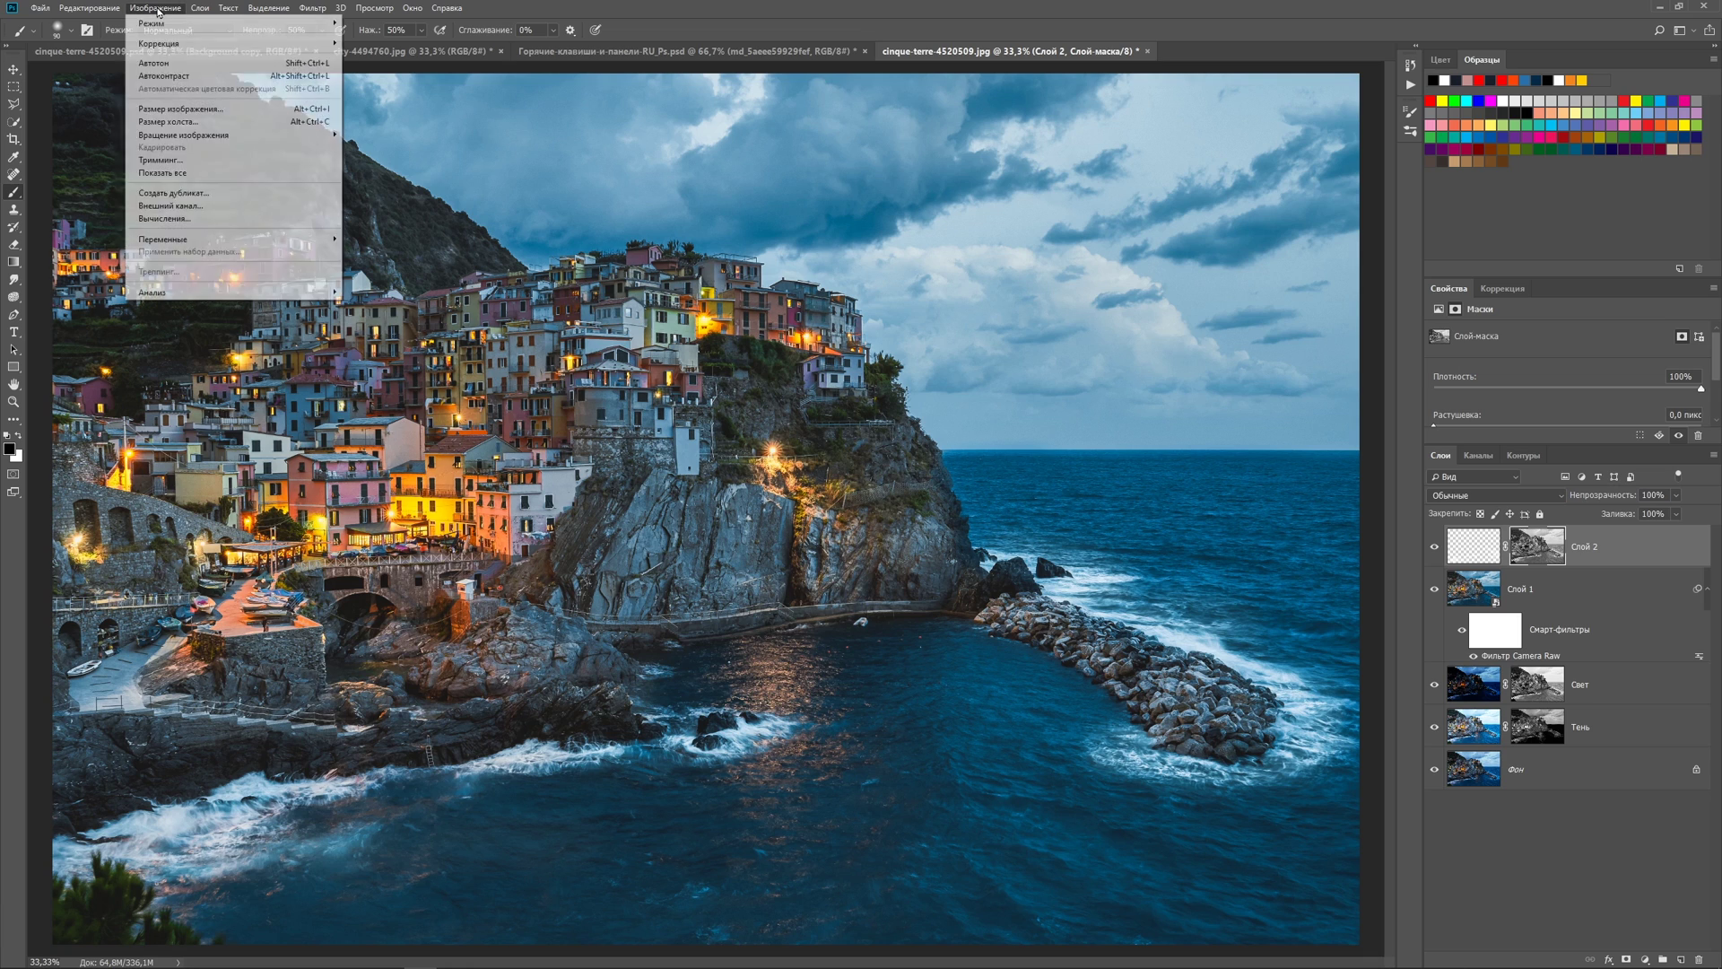
{"action": "left_click", "coordinate": [223, 209]}
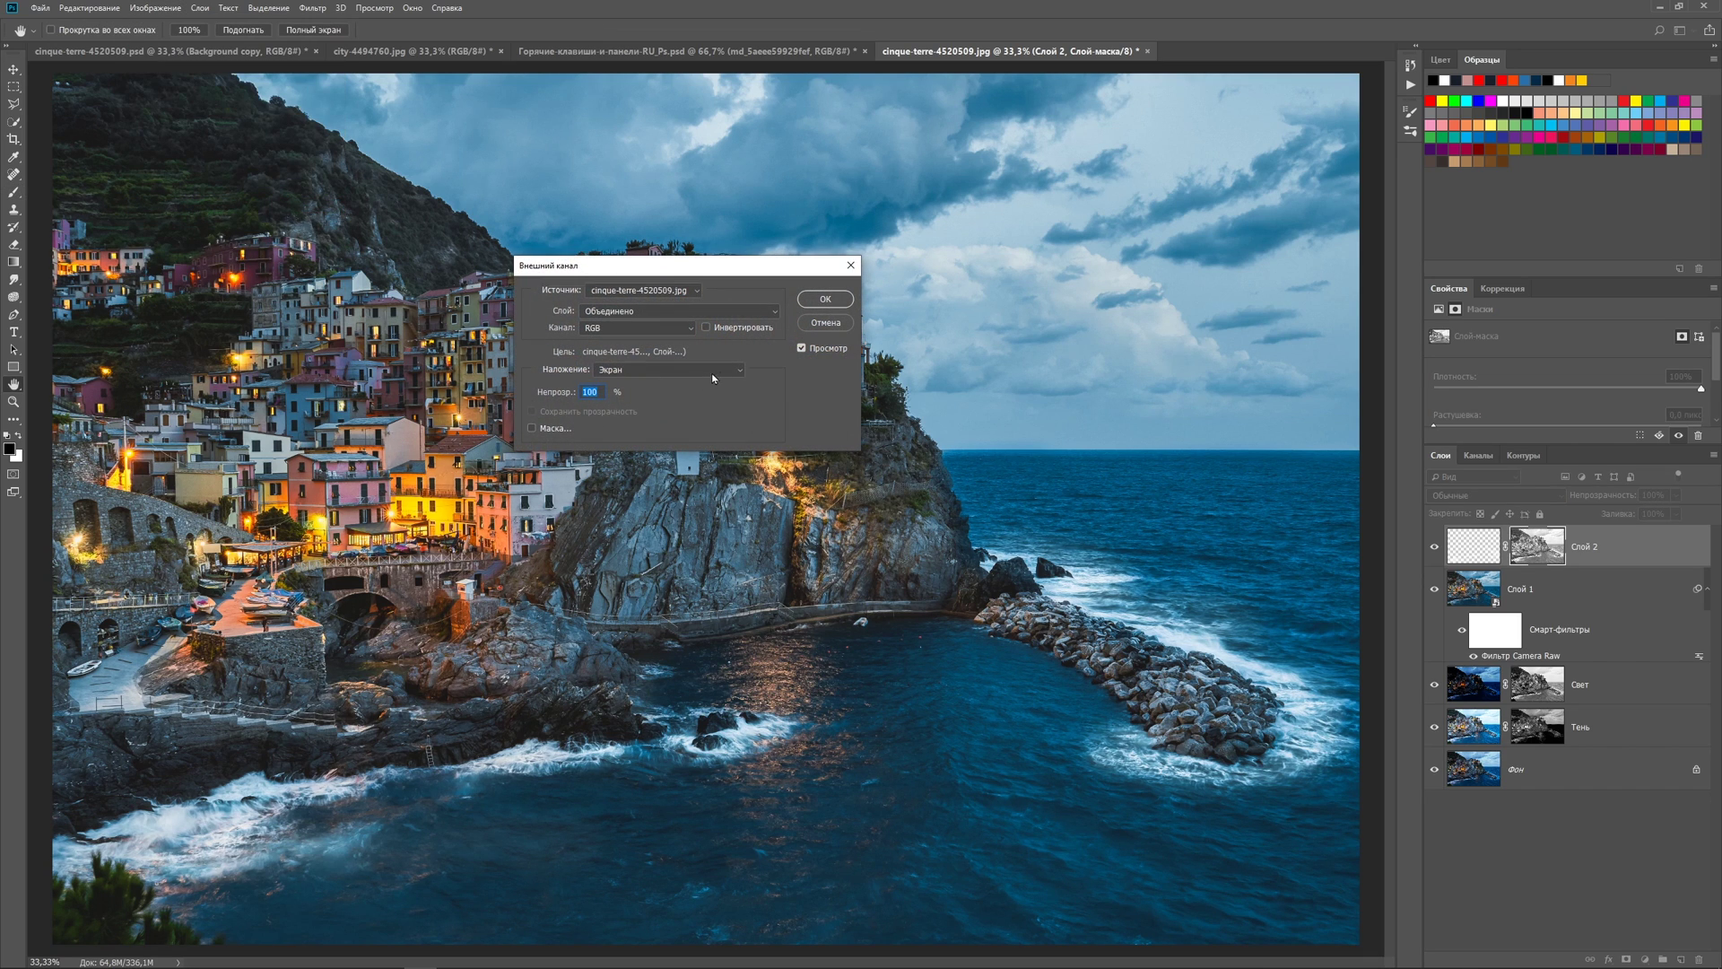
{"action": "left_click", "coordinate": [741, 370]}
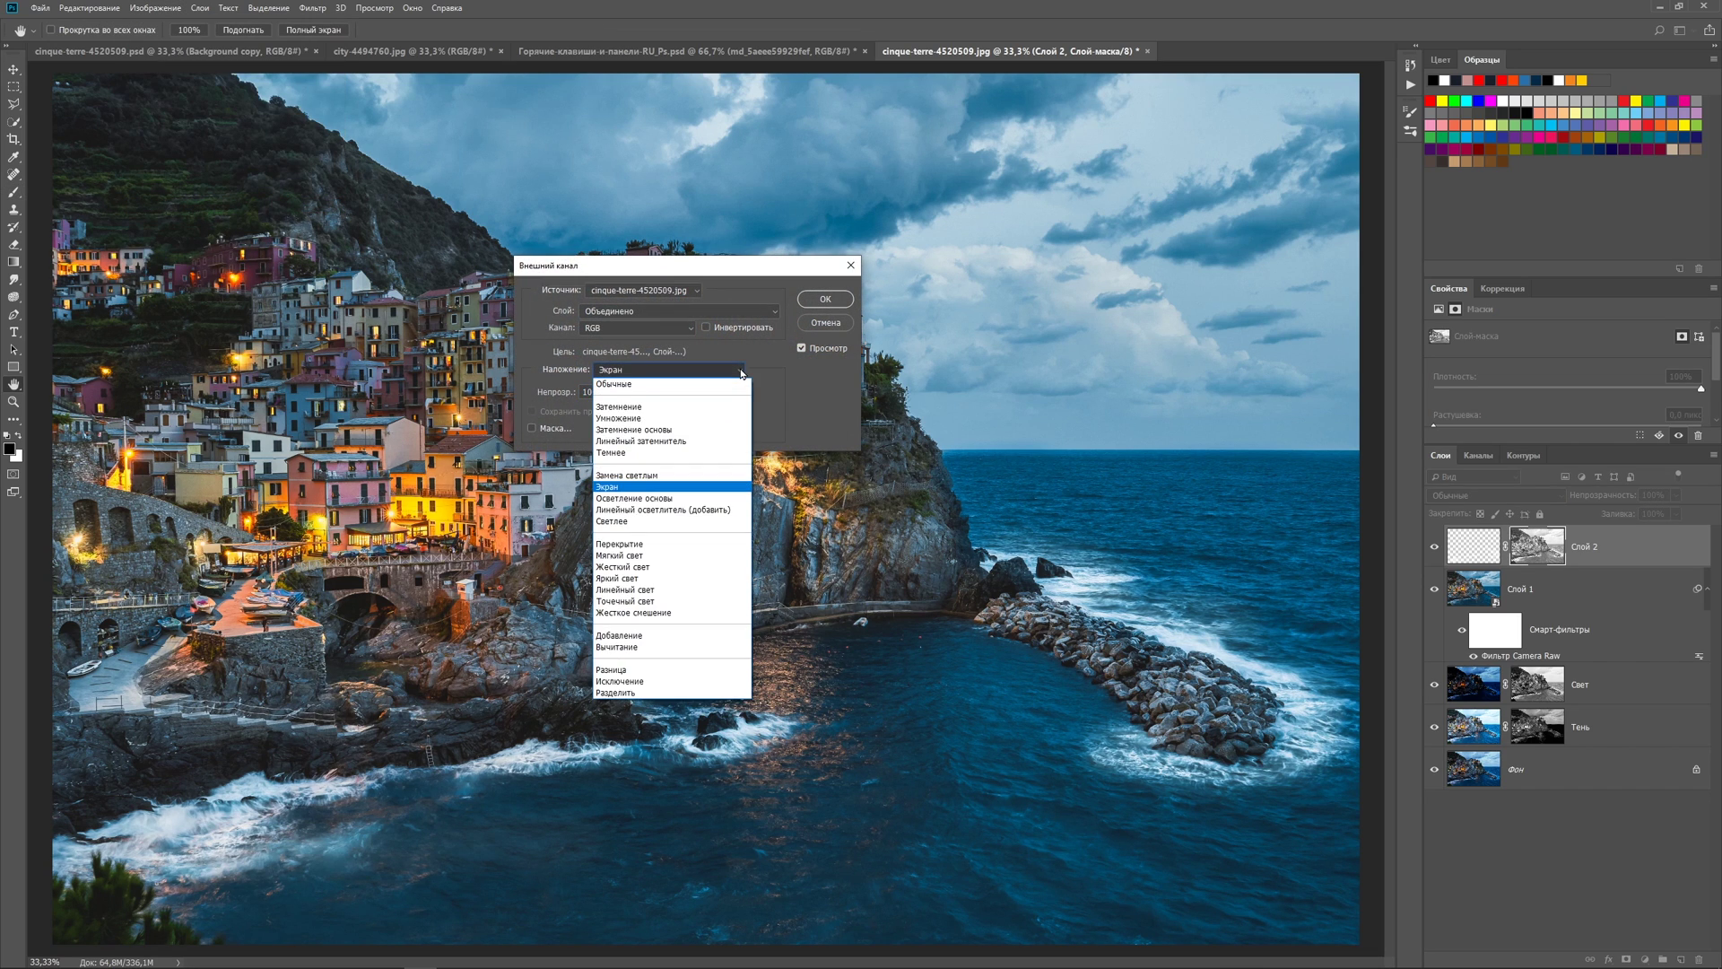
{"action": "left_click", "coordinate": [671, 419]}
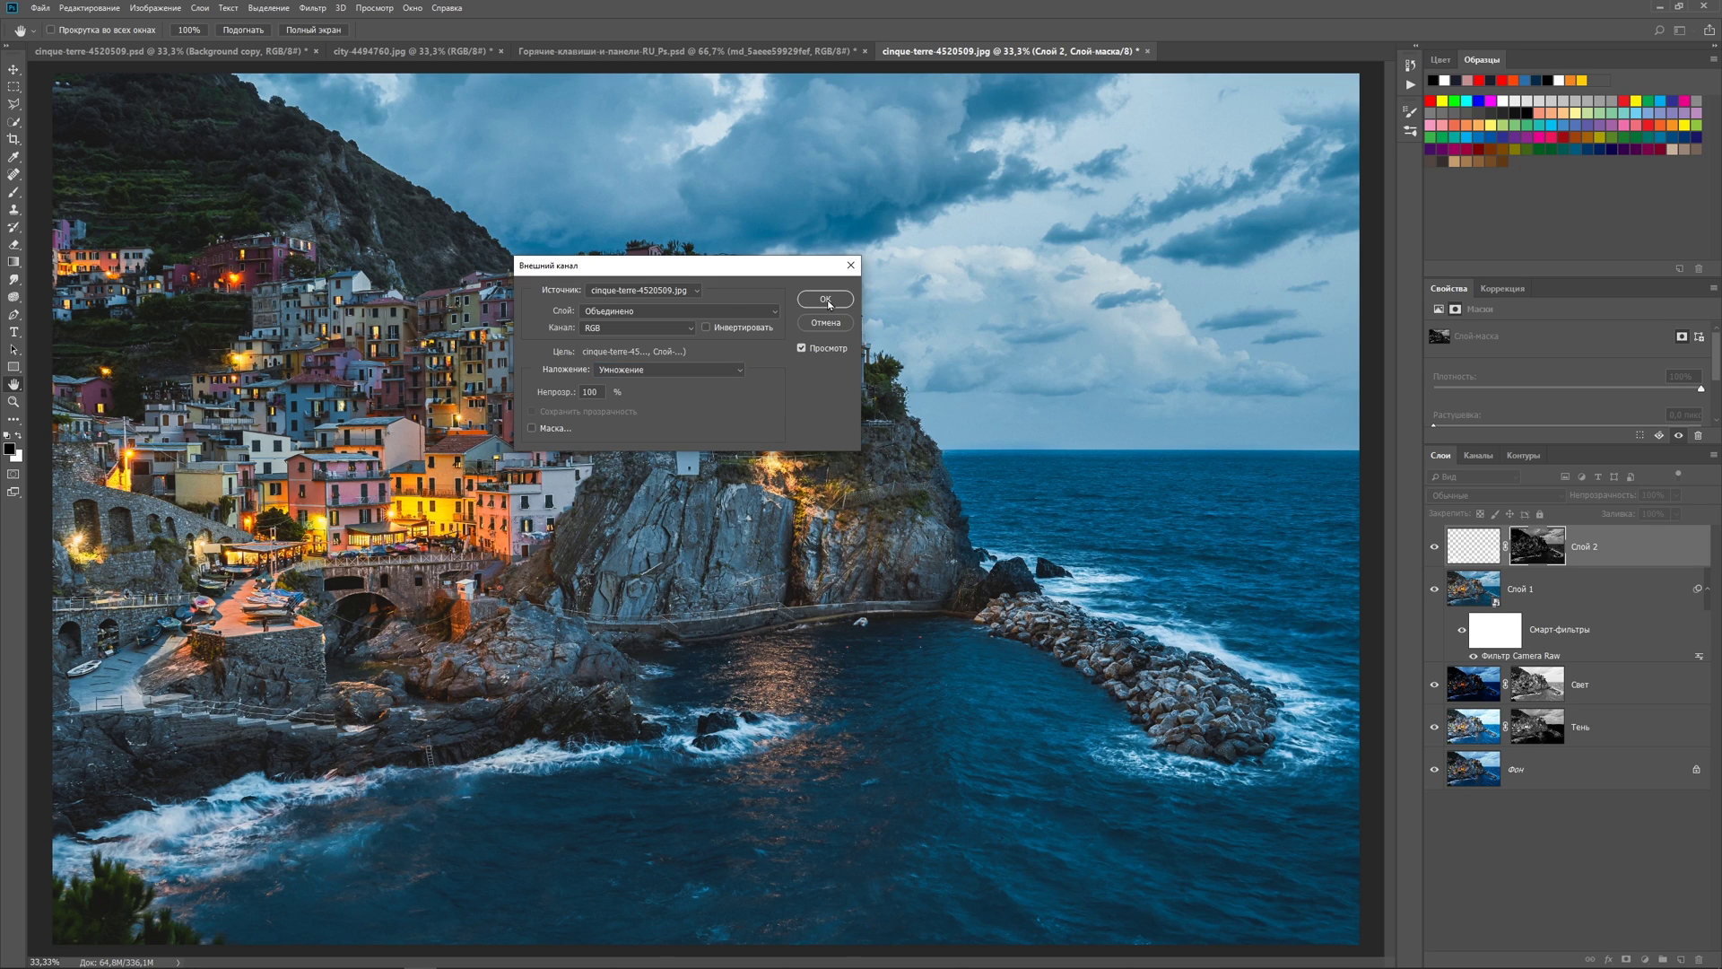
{"action": "left_click", "coordinate": [825, 300]}
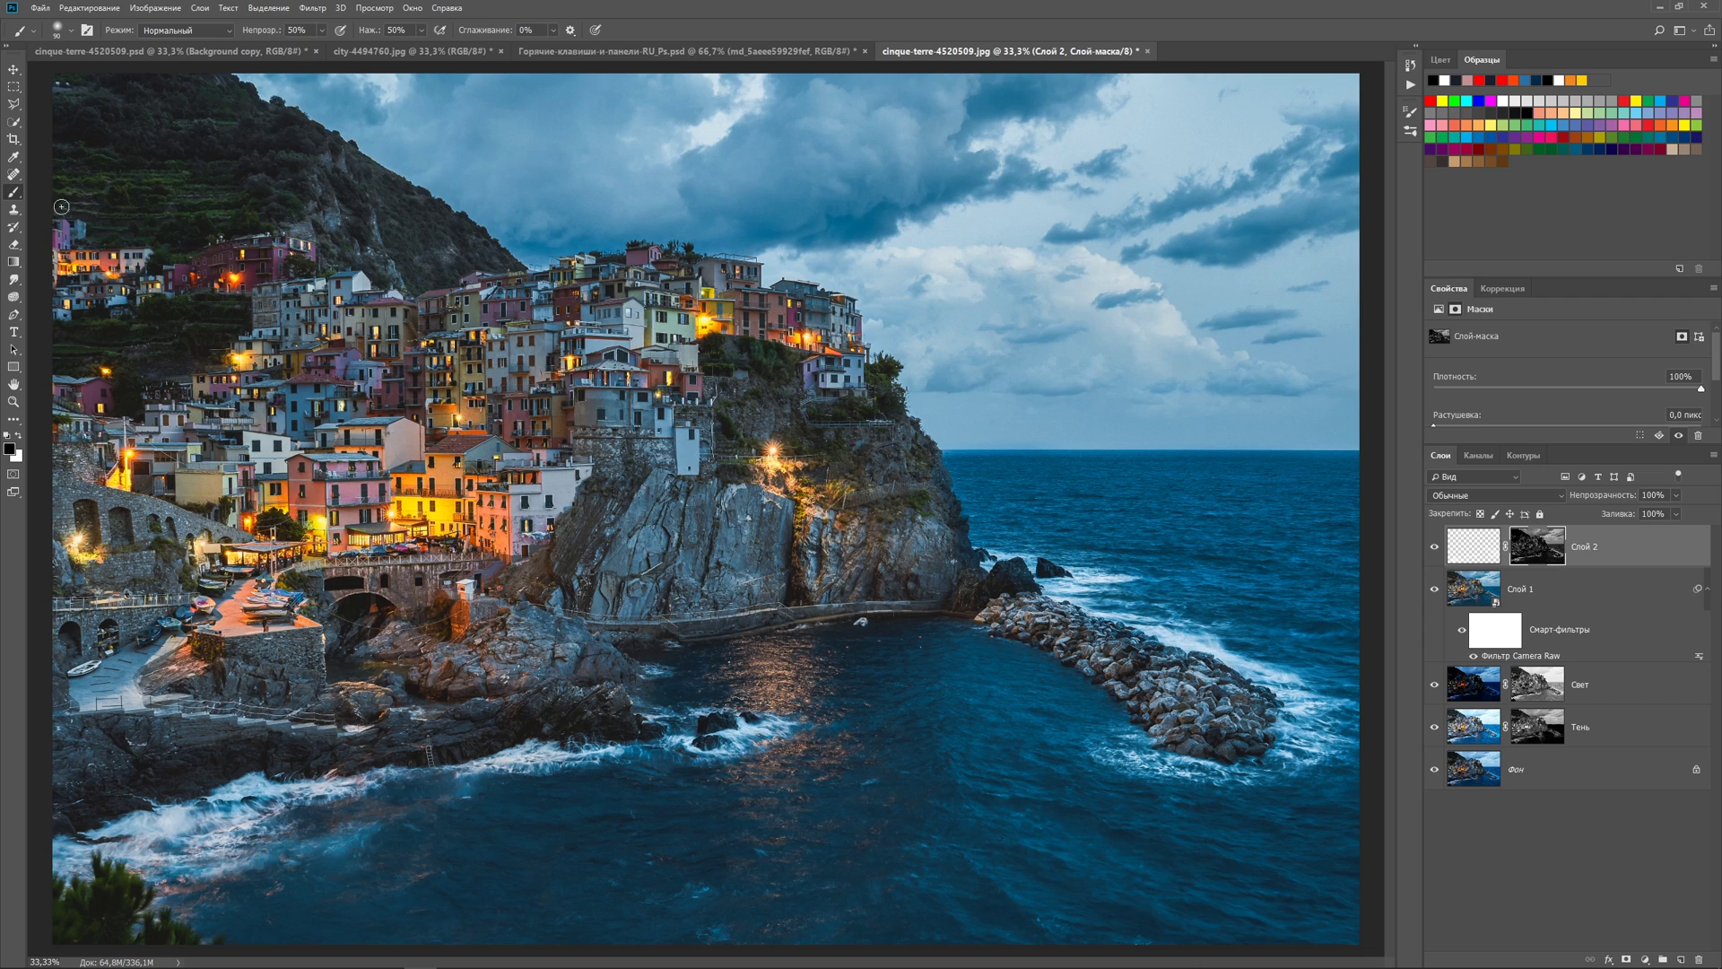
Step: Set the brush to 100% opacity and flow and zoom in on the rocks and waves
{"action": "key", "text": "bracketright"}
{"action": "key", "text": "bracketright"}
{"action": "key", "text": "bracketright"}
{"action": "key", "text": "bracketright"}
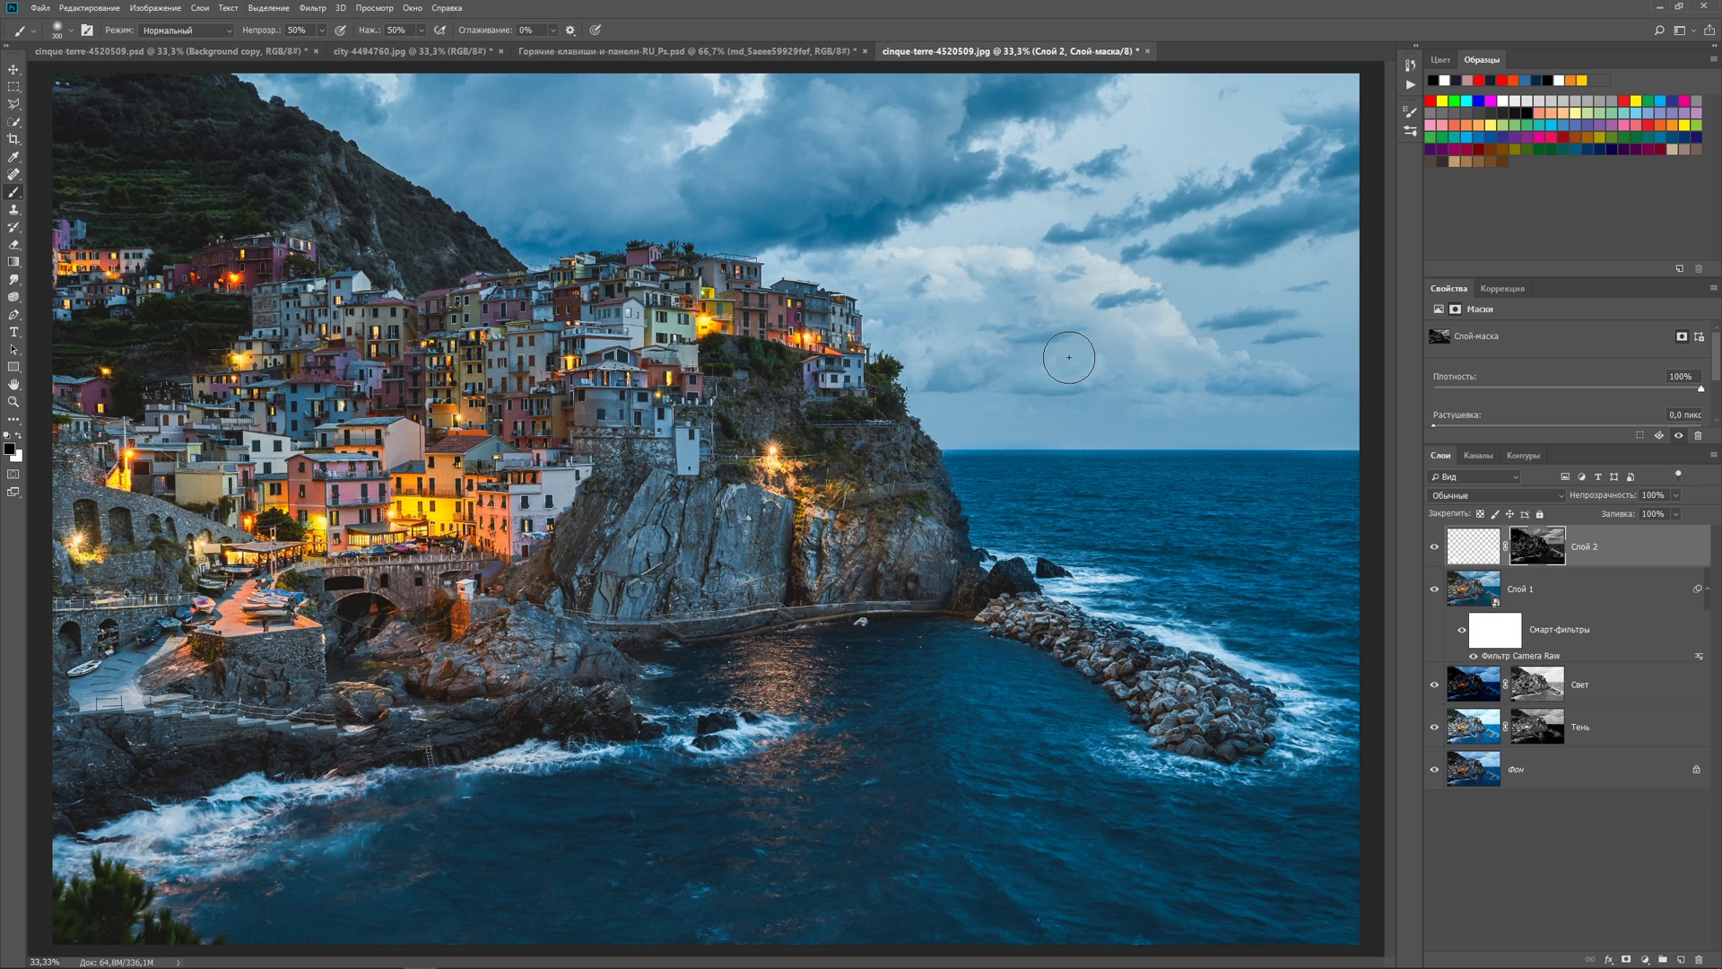
{"action": "mouse_move", "coordinate": [252, 33]}
{"action": "left_mouse_down"}
{"action": "mouse_move", "coordinate": [409, 36]}
{"action": "mouse_move", "coordinate": [582, 70]}
{"action": "left_mouse_up"}
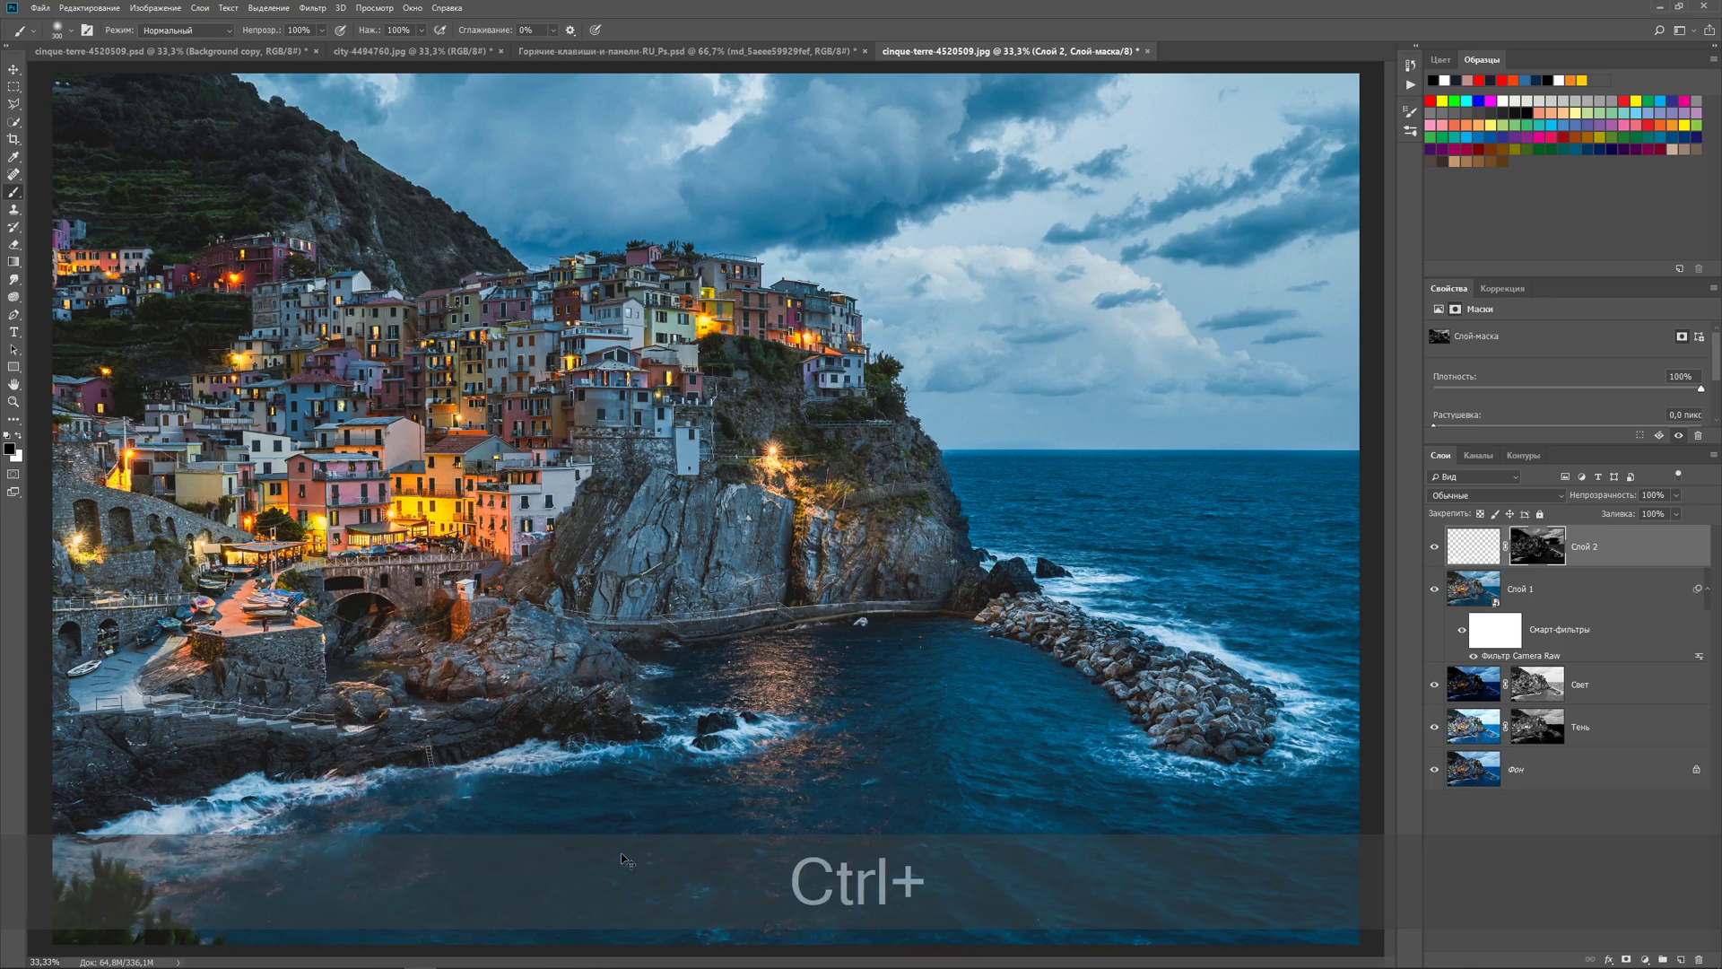
{"action": "key", "text": "ctrl+KP_Add"}
{"action": "key", "text": "ctrl+KP_Add"}
{"action": "key", "text": "ctrl+KP_Add"}
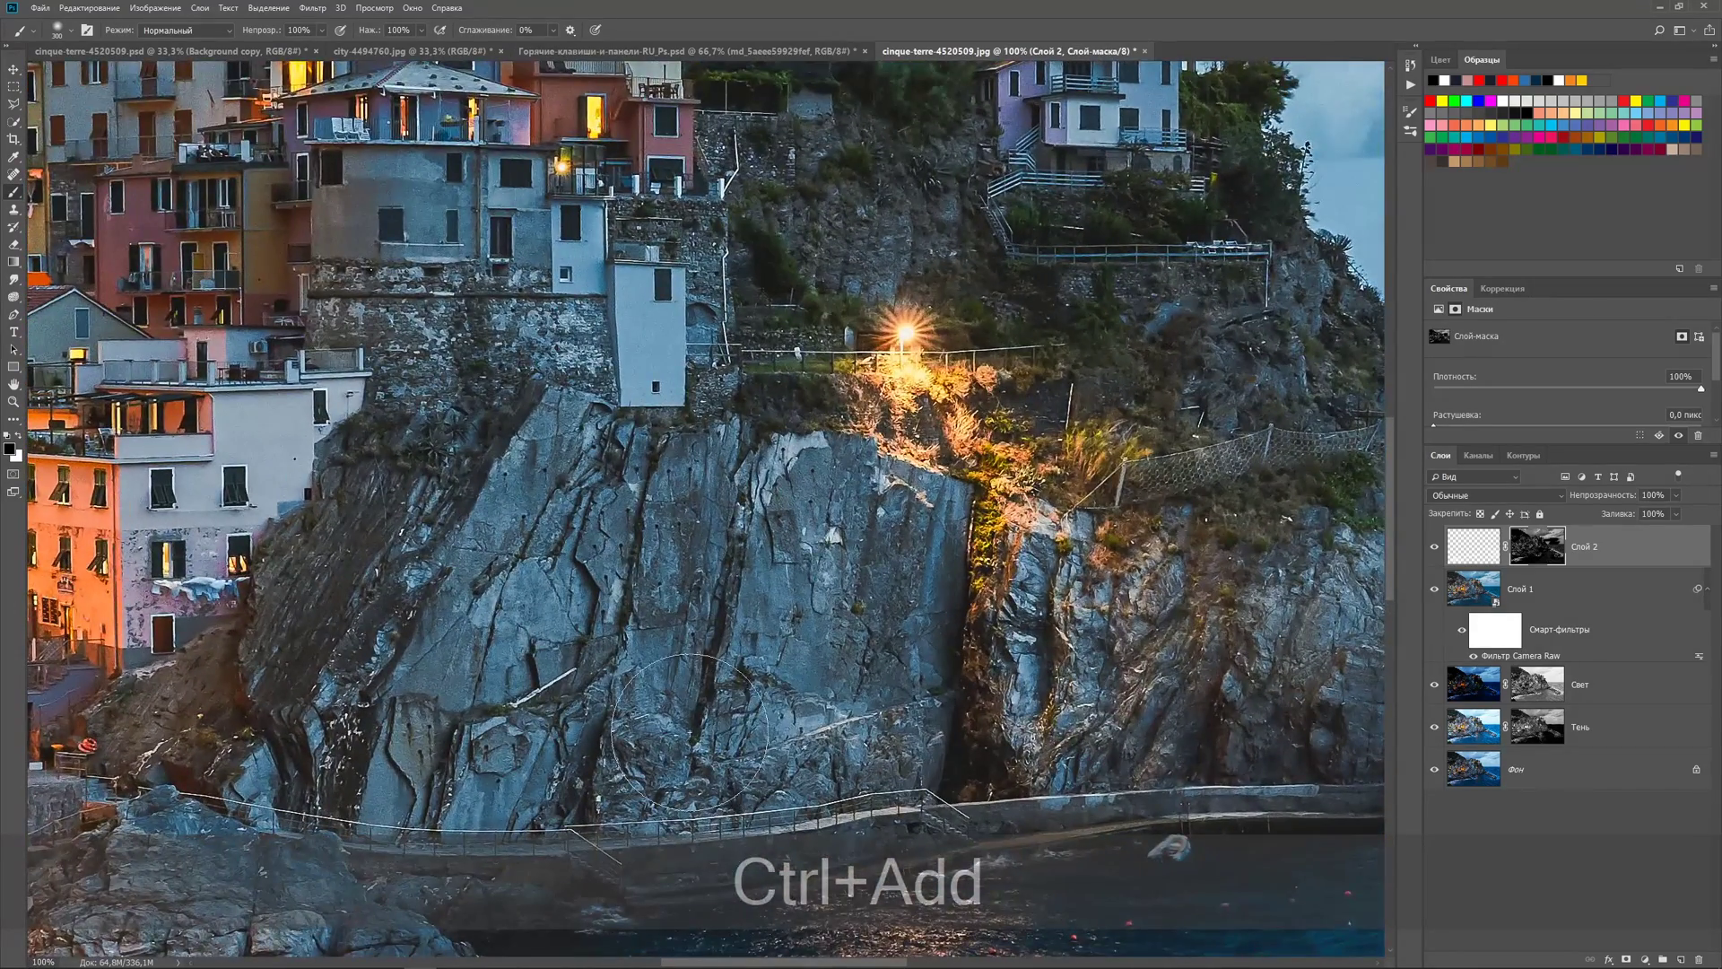
{"action": "key", "text": "space"}
{"action": "left_click_drag", "start_coordinate": [622, 854], "coordinate": [826, 453]}
{"action": "left_click_drag", "start_coordinate": [838, 897], "coordinate": [838, 562]}
{"action": "left_click_drag", "start_coordinate": [869, 807], "coordinate": [869, 627]}
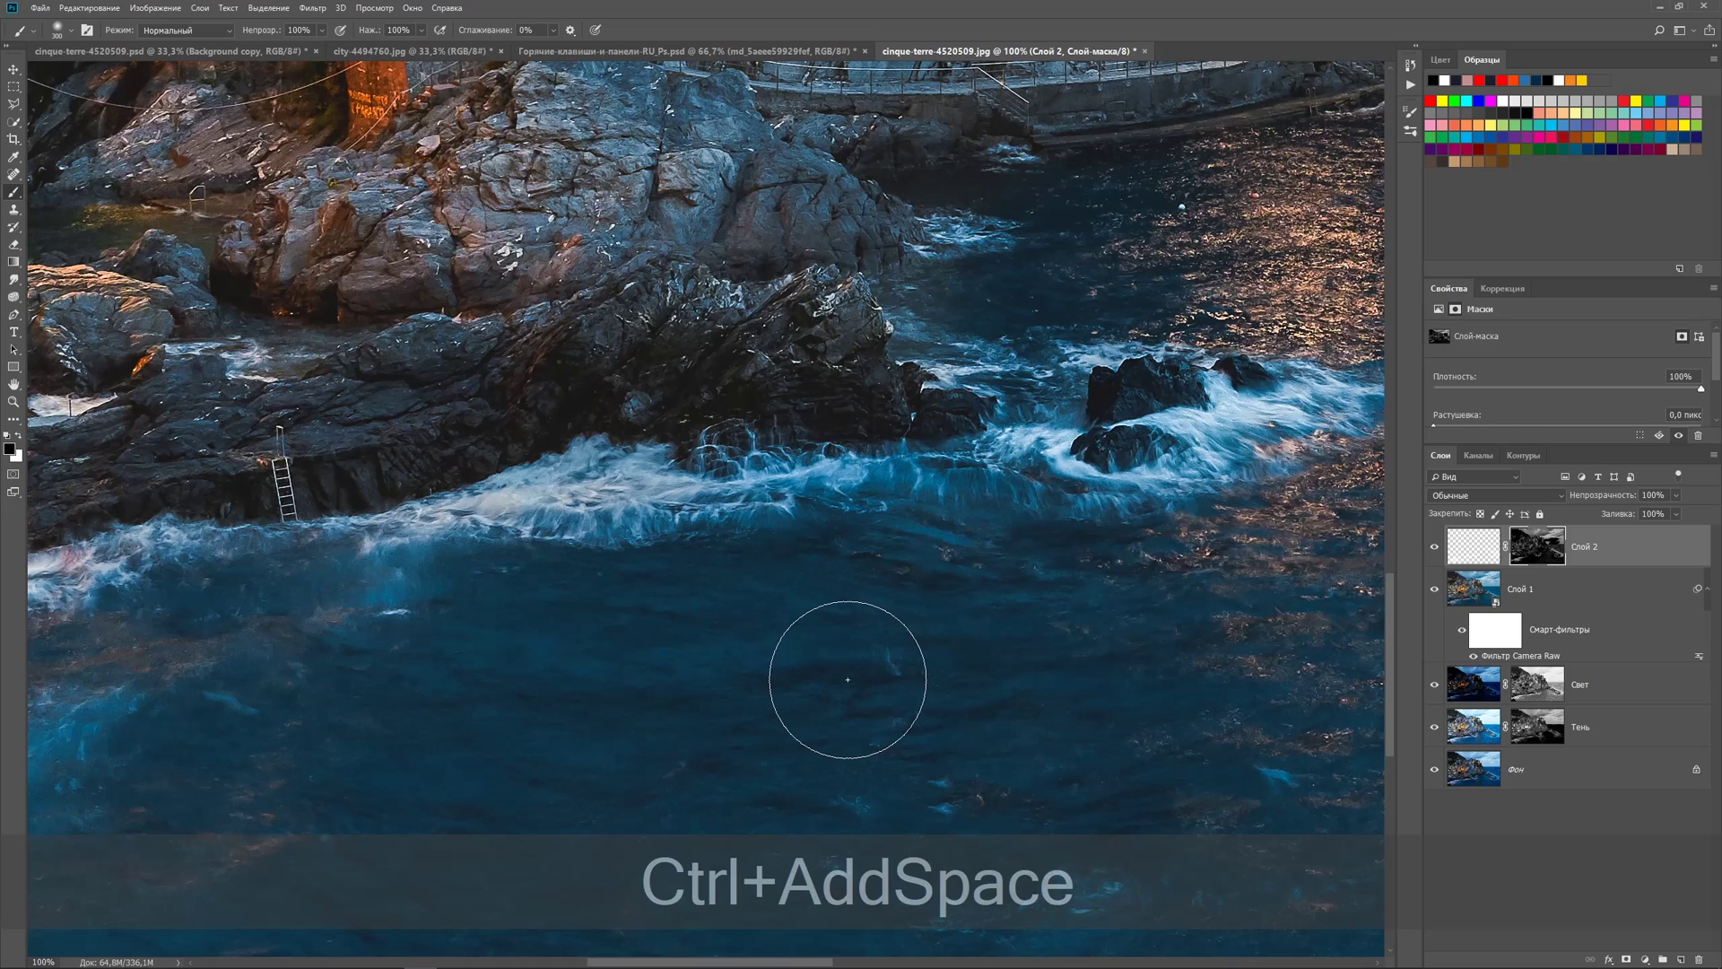
Step: Undo the last two strokes over the foam, shrink the brush, and fit the image on screen
{"action": "key", "text": "ctrl+alt+z"}
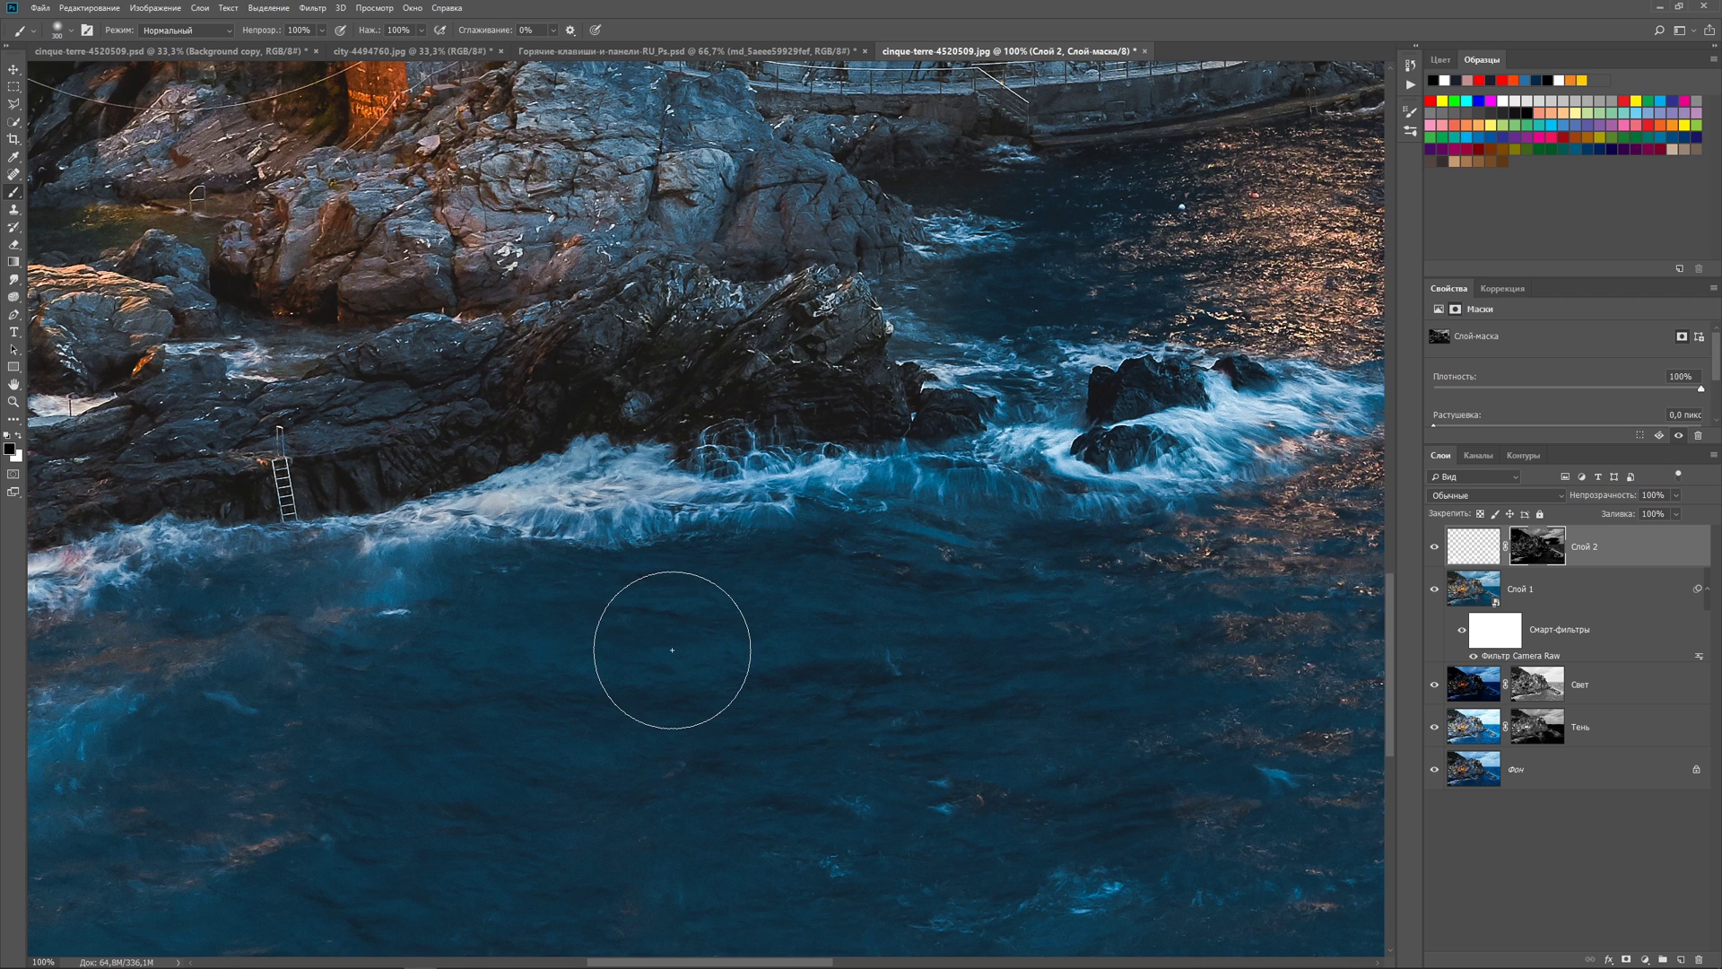
{"action": "key", "text": "ctrl+alt+z"}
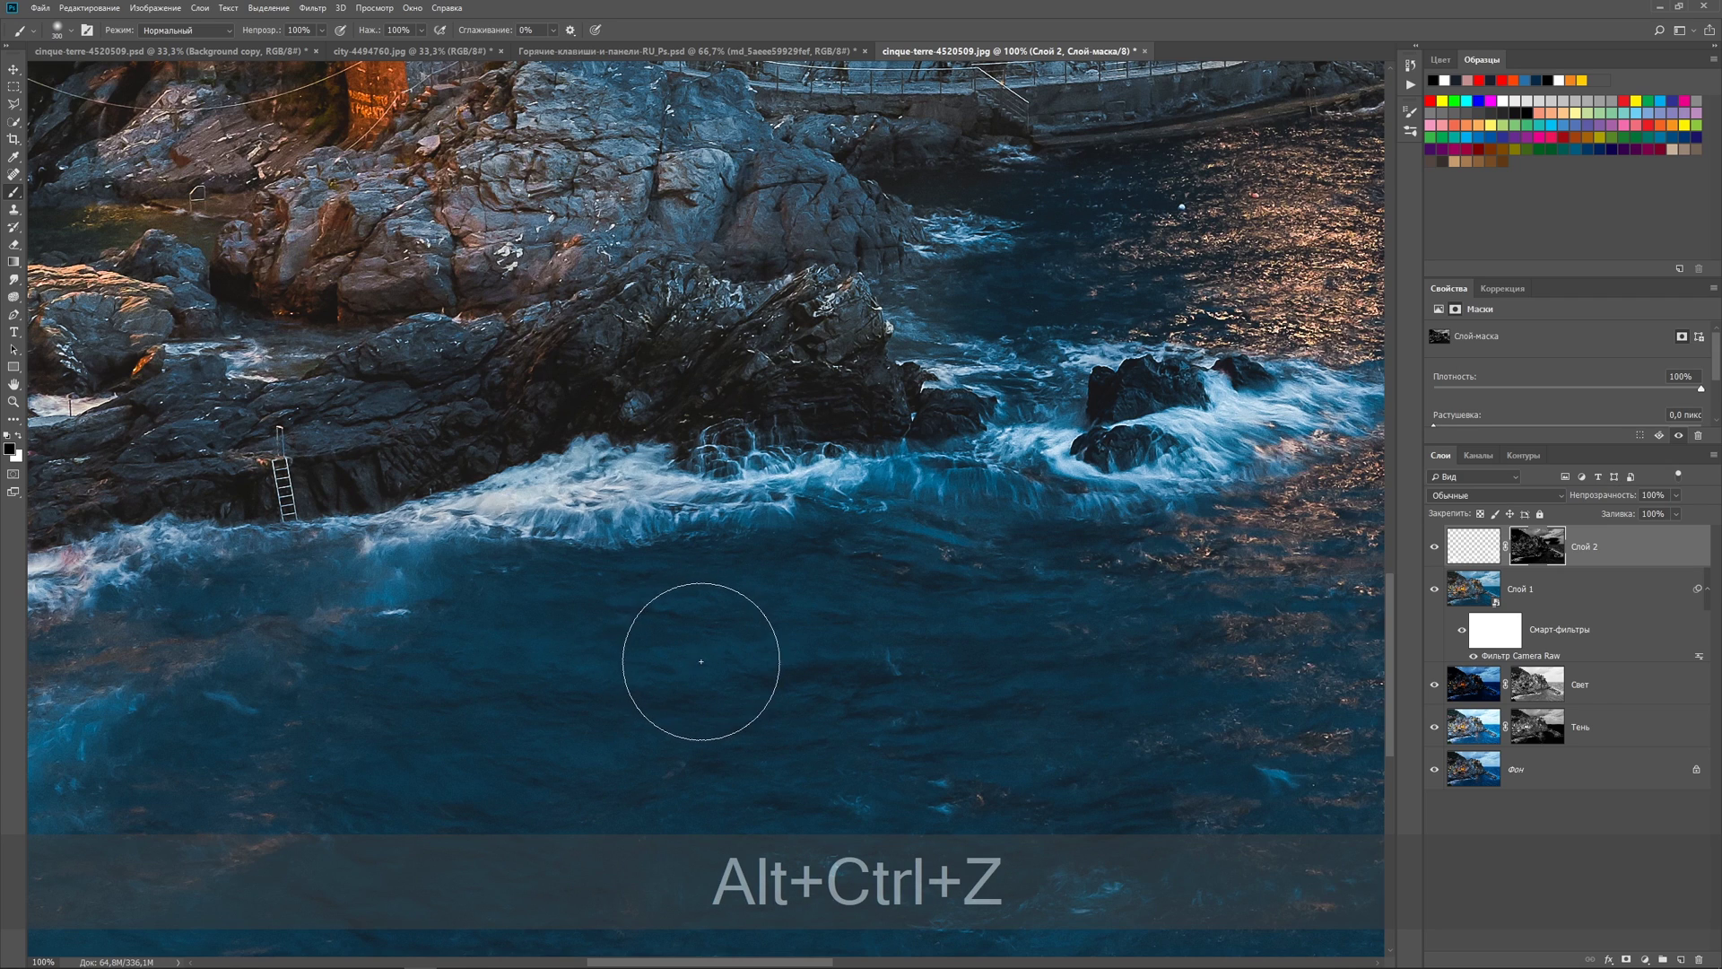
{"action": "key", "text": "bracketleft"}
{"action": "key", "text": "bracketleft"}
{"action": "key", "text": "bracketleft"}
{"action": "key", "text": "bracketleft"}
{"action": "key", "text": "bracketleft"}
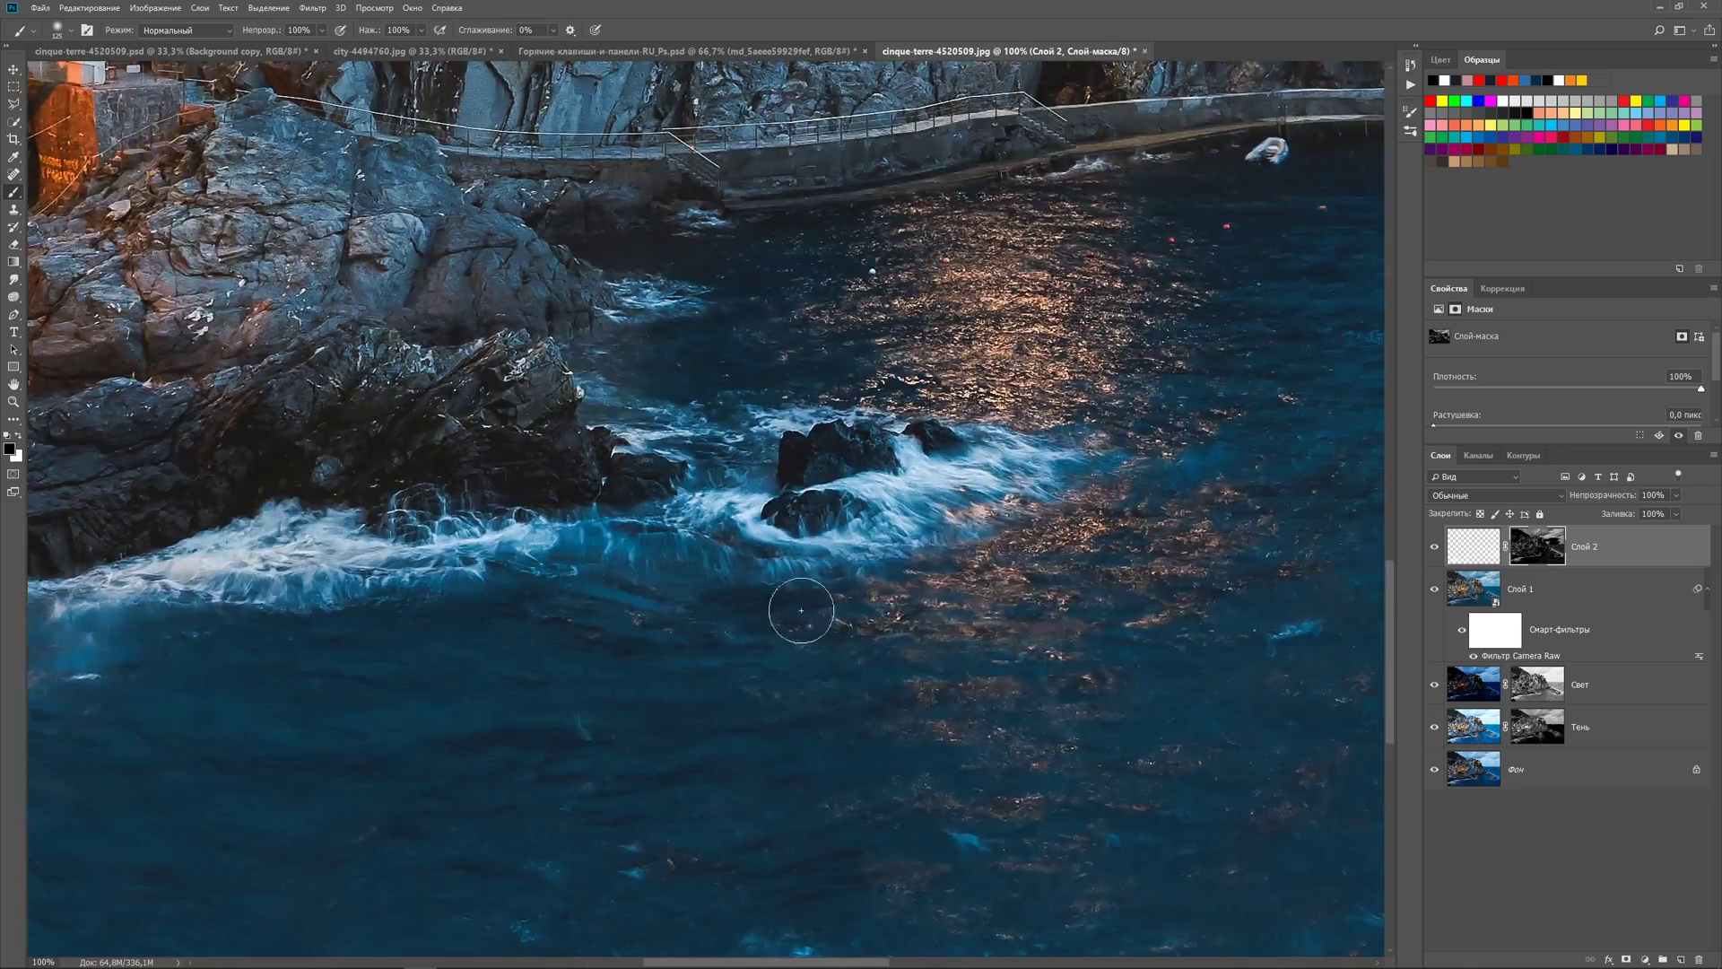
{"action": "mouse_move", "coordinate": [348, 594]}
{"action": "left_mouse_down"}
{"action": "mouse_move", "coordinate": [590, 732]}
{"action": "mouse_move", "coordinate": [54, 696]}
{"action": "left_mouse_up"}
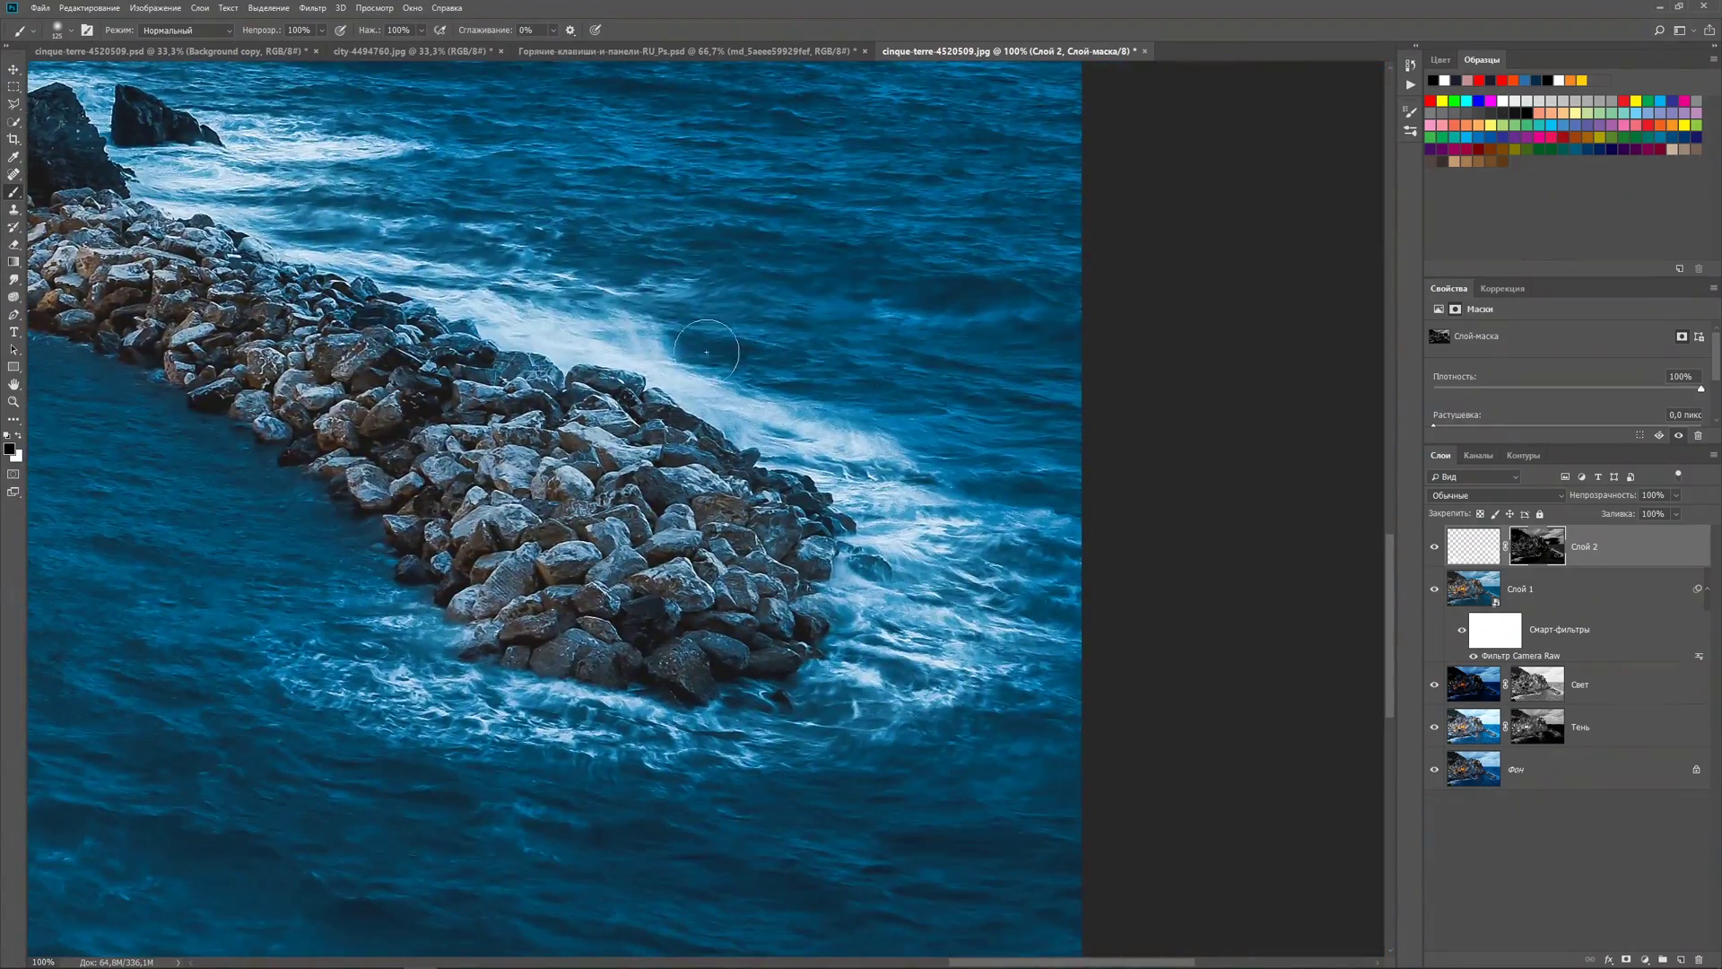
{"action": "left_click_drag", "start_coordinate": [384, 185], "coordinate": [950, 532]}
{"action": "key", "text": "ctrl+KP_0"}
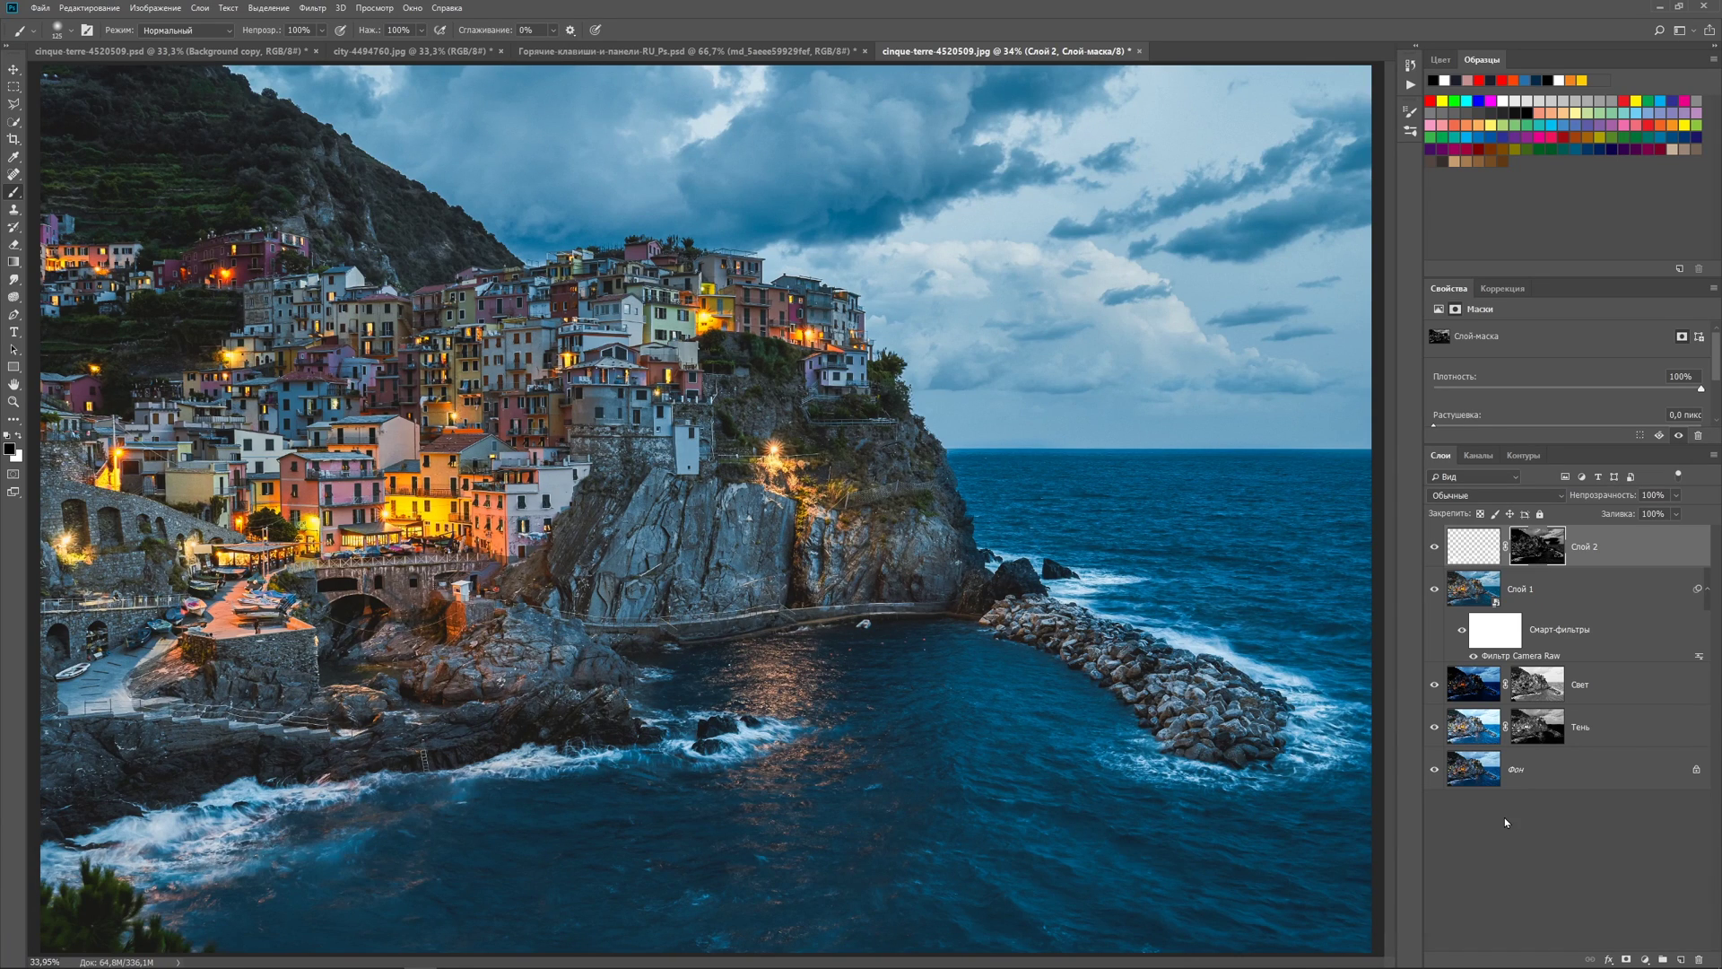
Step: Compare Слой 2 hidden and shown, then lower its opacity to 81%
{"action": "left_click", "coordinate": [1434, 546]}
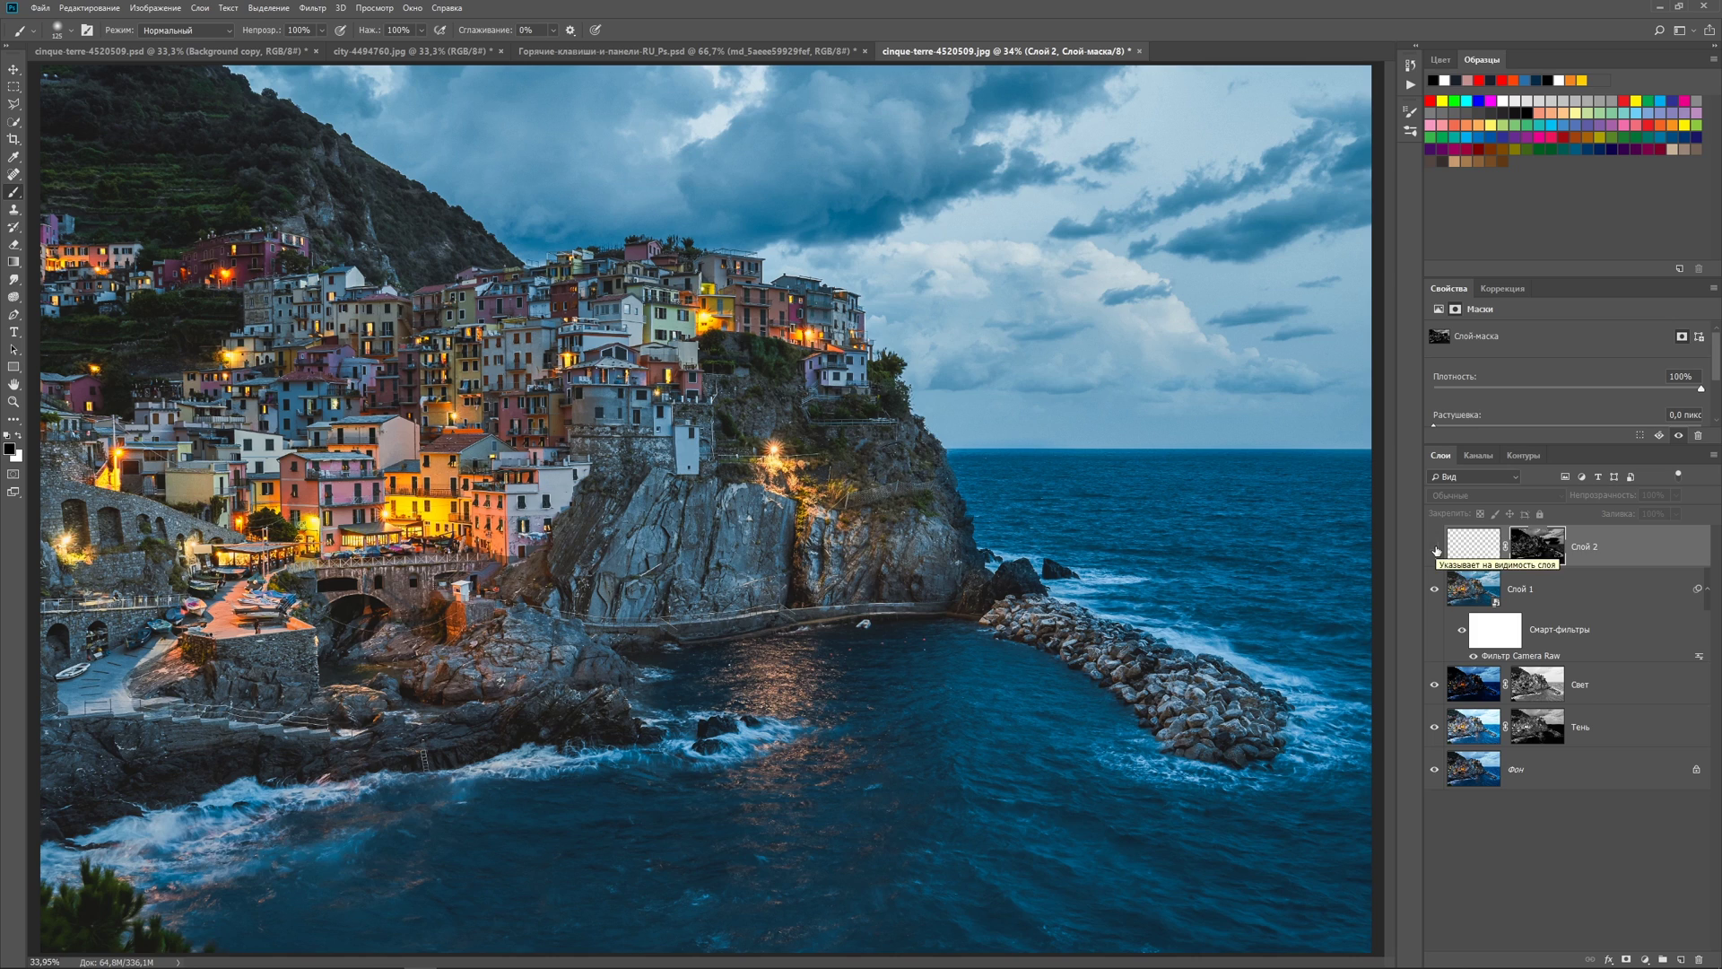
{"action": "left_click", "coordinate": [1434, 547]}
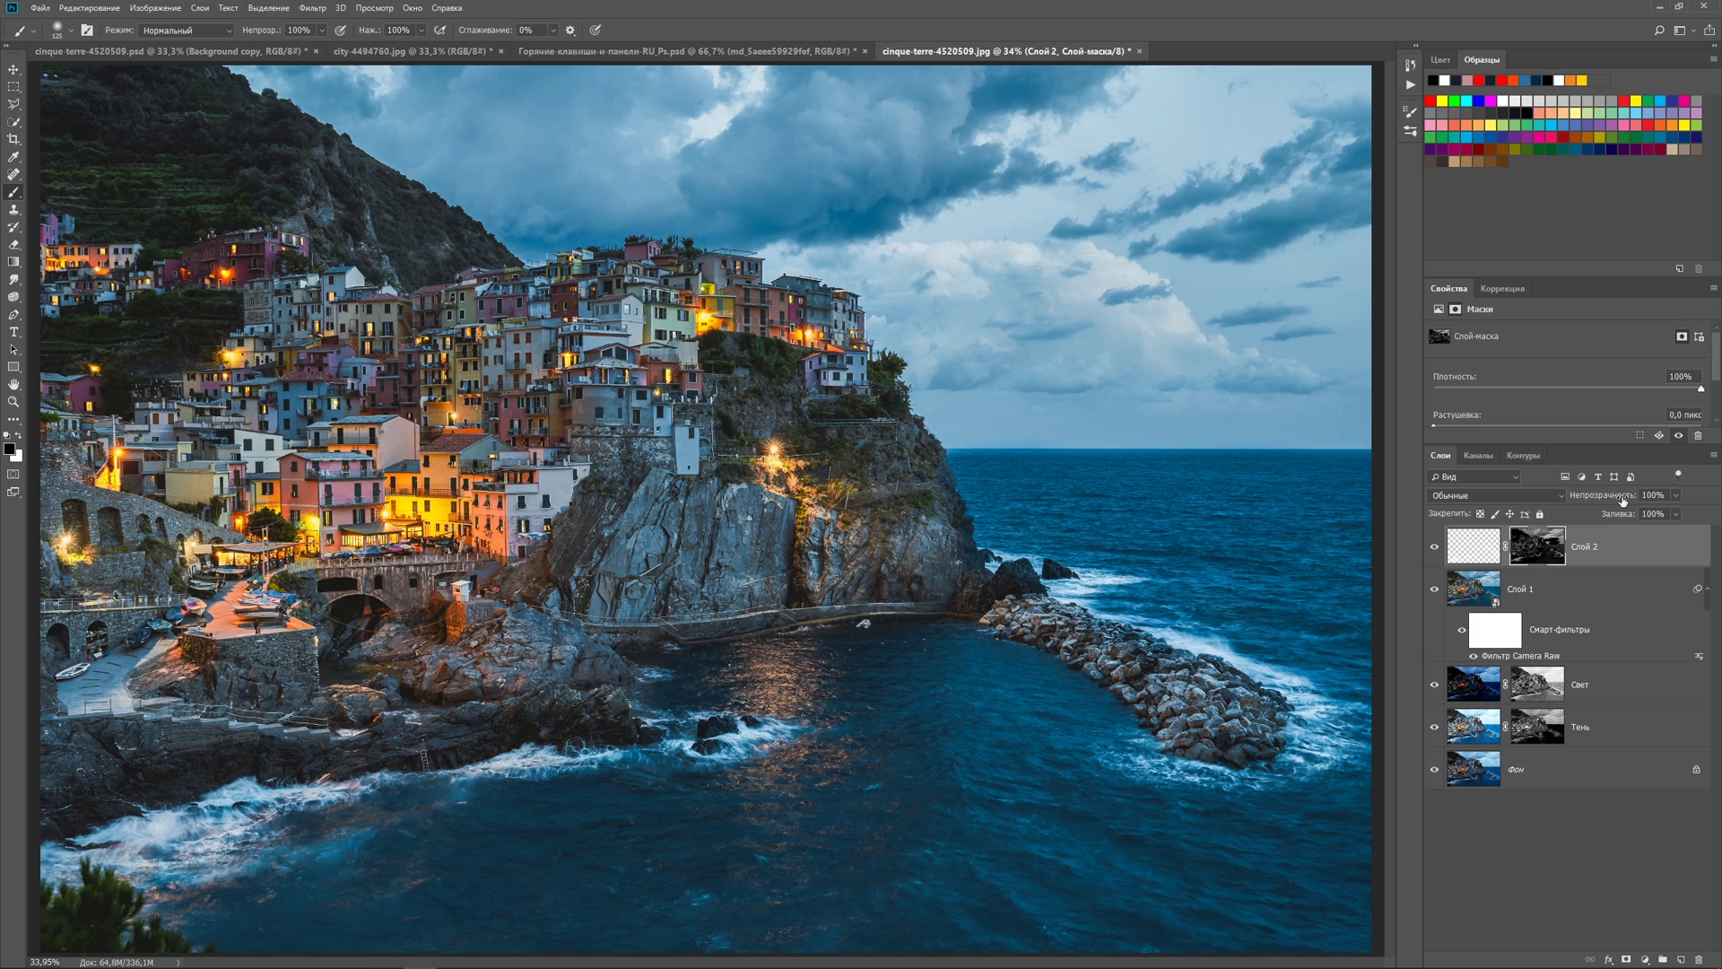
{"action": "left_click_drag", "start_coordinate": [1623, 500], "coordinate": [1612, 498]}
{"action": "key", "text": "Return"}
{"action": "left_click", "coordinate": [1646, 957]}
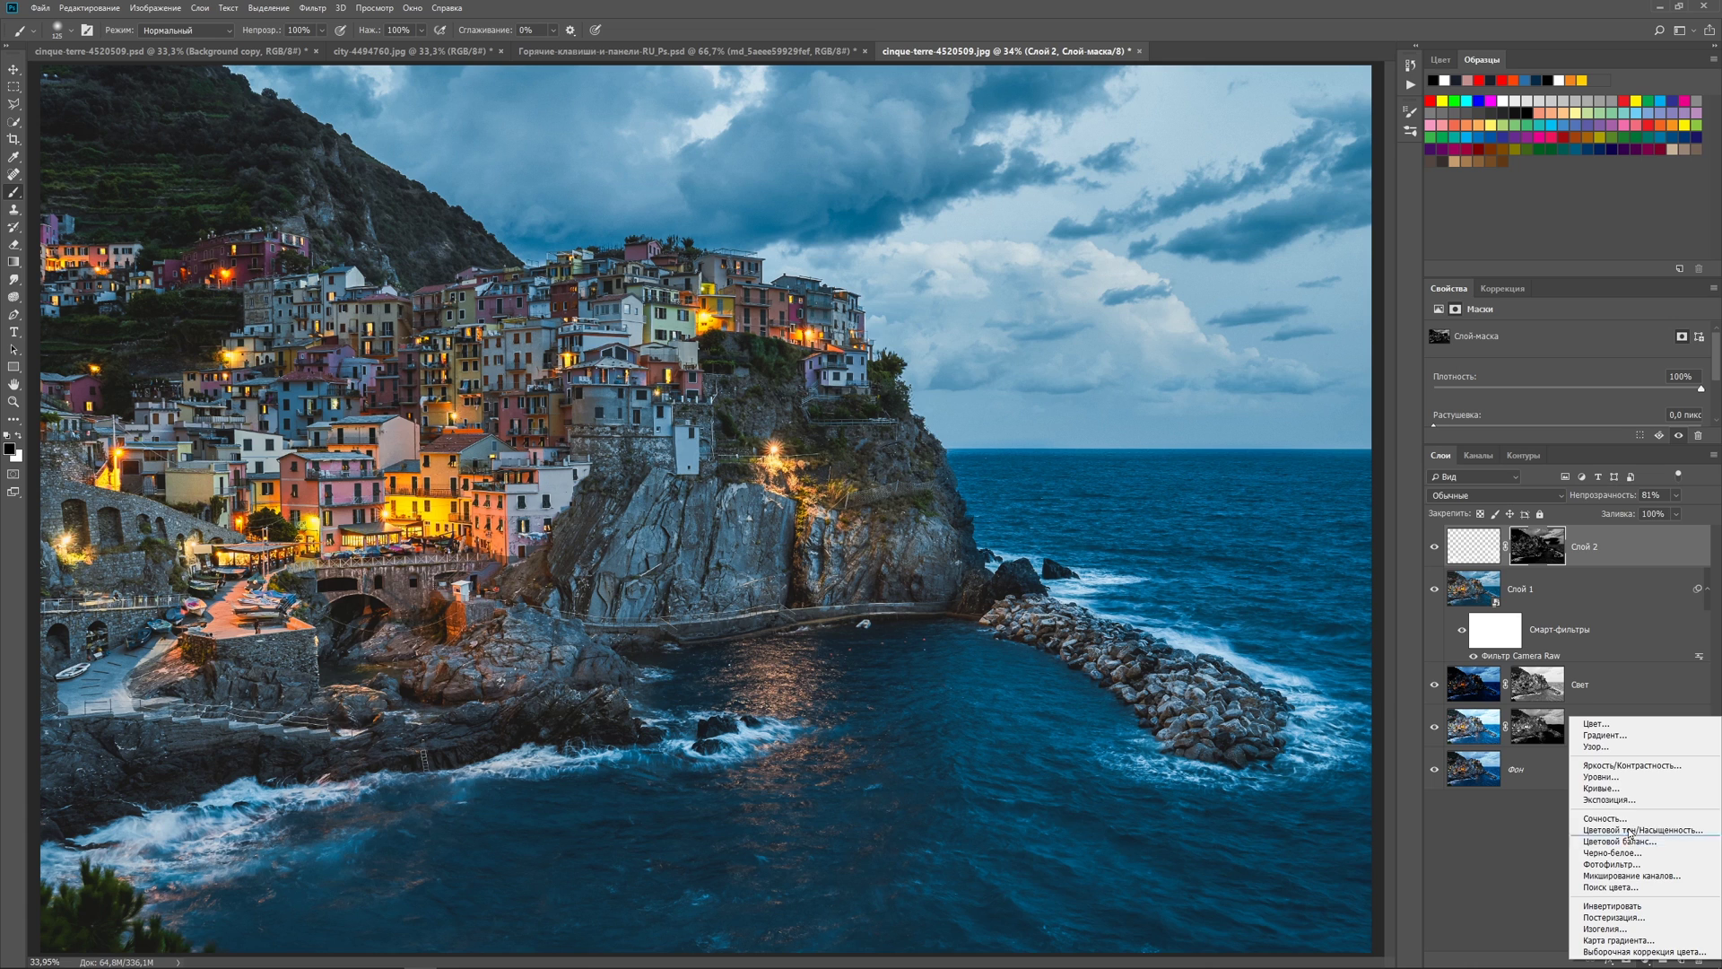
Step: Add a Levels layer with input white at 236 and output levels 2–252
{"action": "left_click", "coordinate": [1646, 778]}
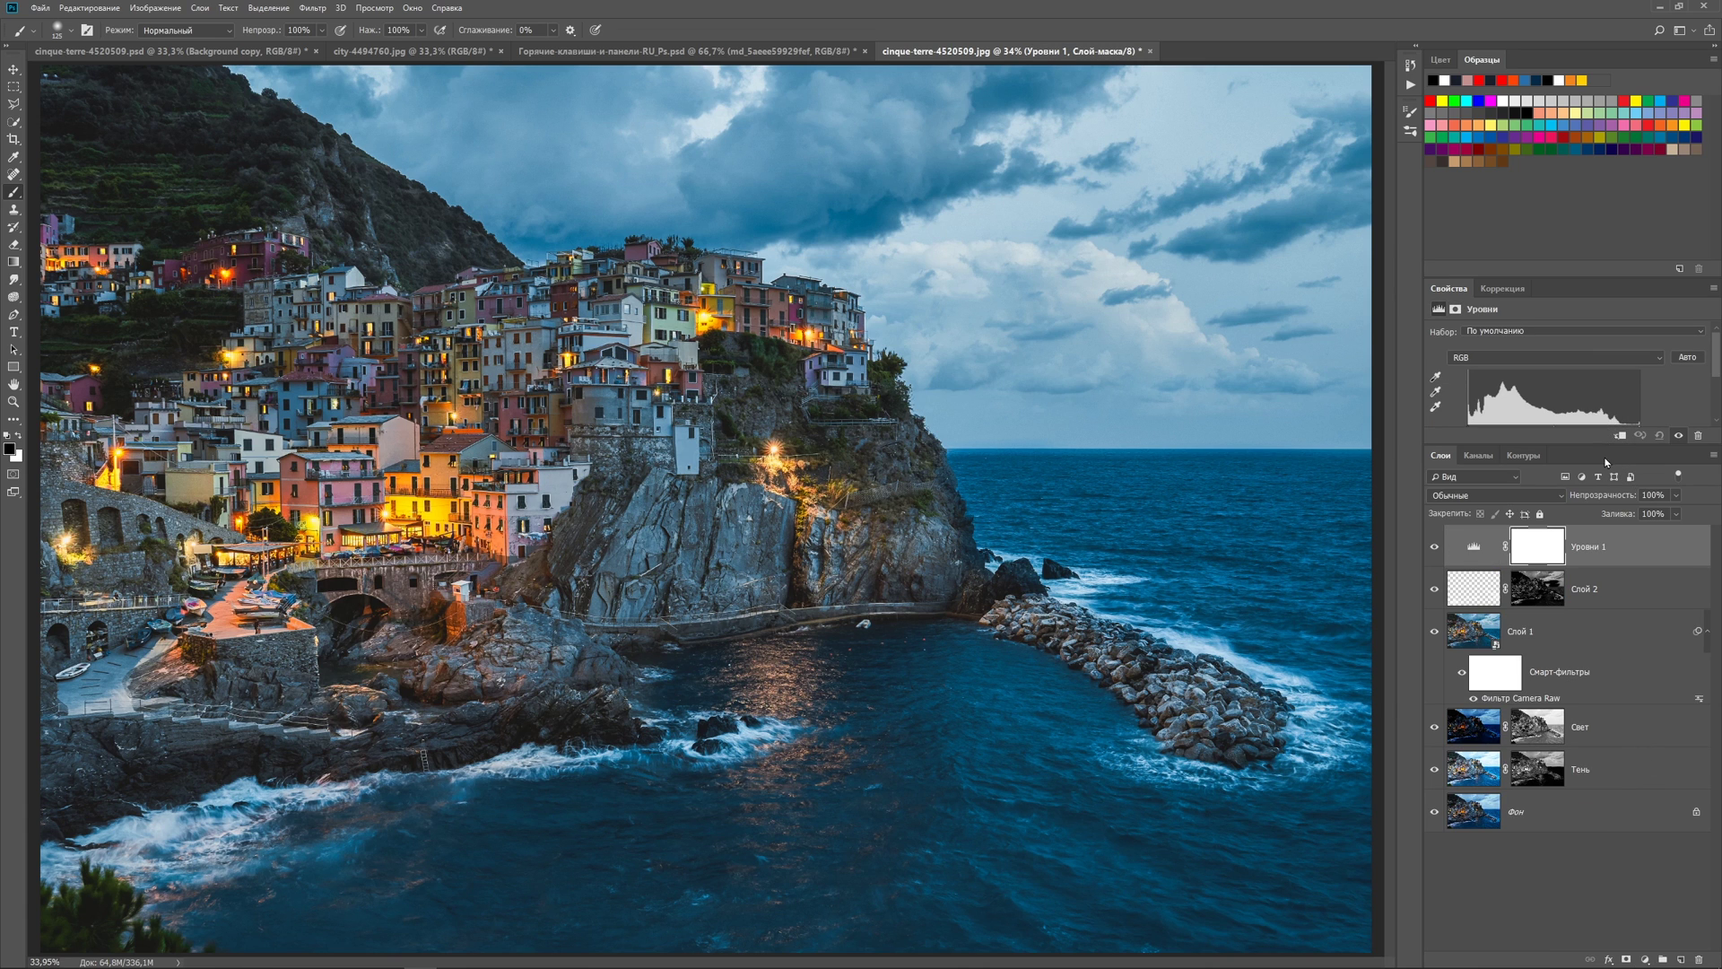
{"action": "left_click_drag", "start_coordinate": [1639, 431], "coordinate": [1547, 432]}
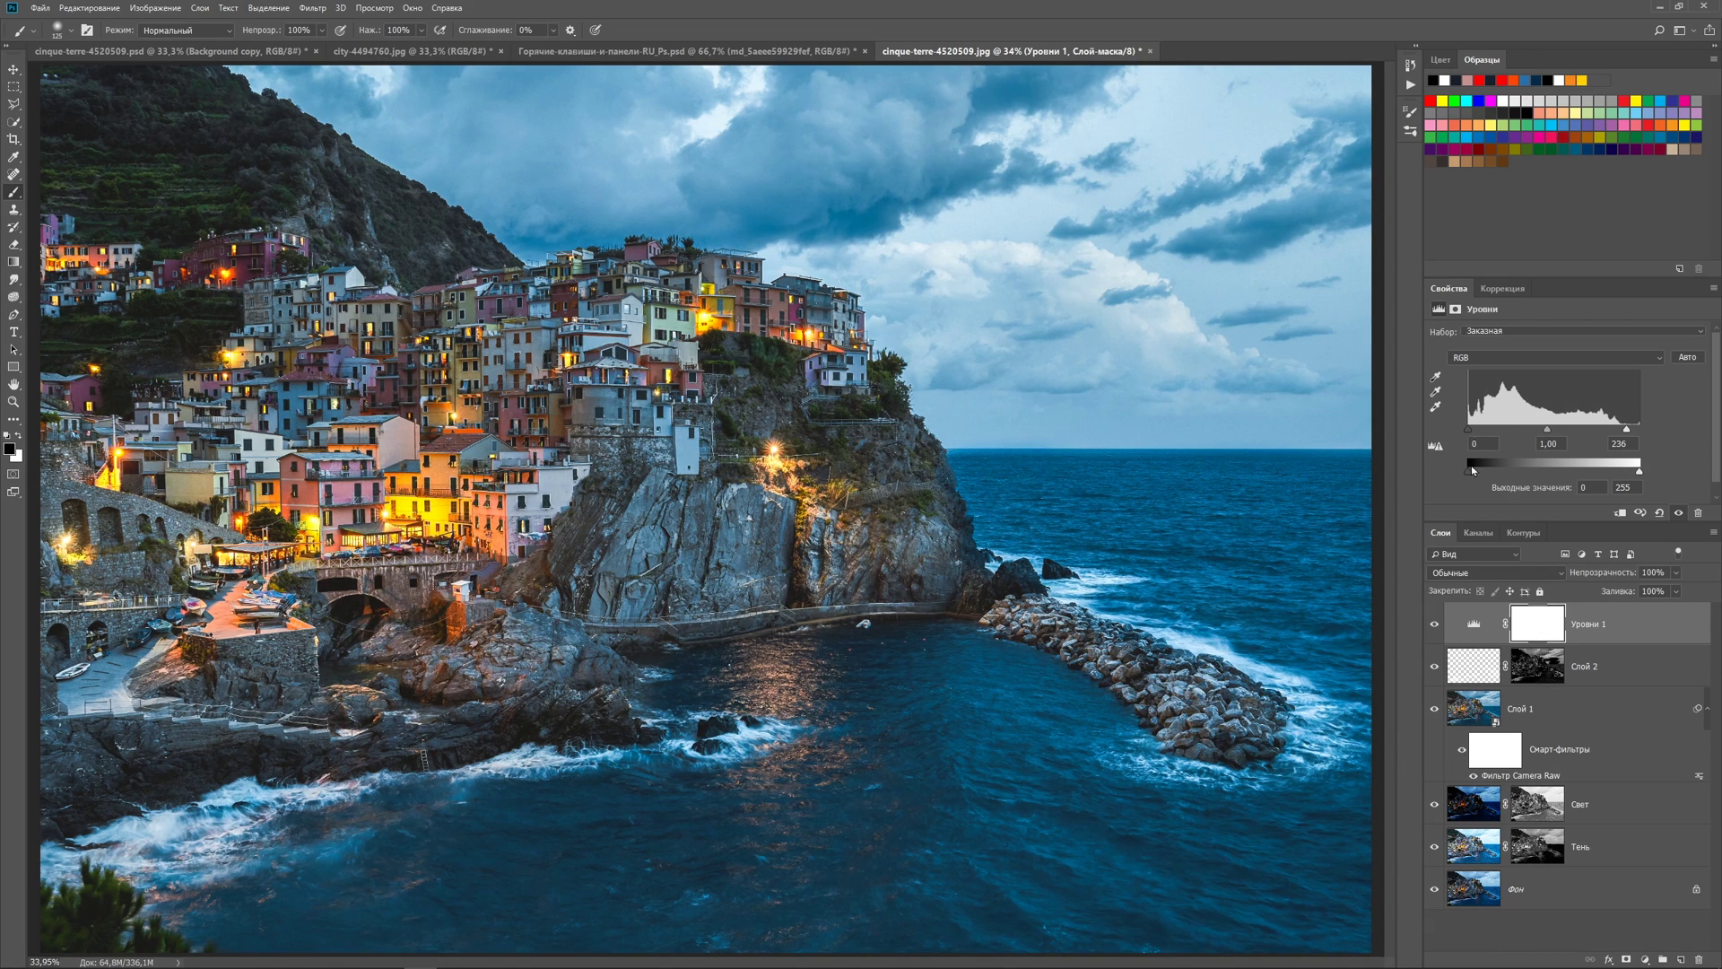
{"action": "left_click_drag", "start_coordinate": [1467, 470], "coordinate": [1469, 470]}
{"action": "left_click_drag", "start_coordinate": [1640, 471], "coordinate": [1645, 473]}
{"action": "key", "text": "ctrl+minus"}
{"action": "key", "text": "ctrl+minus"}
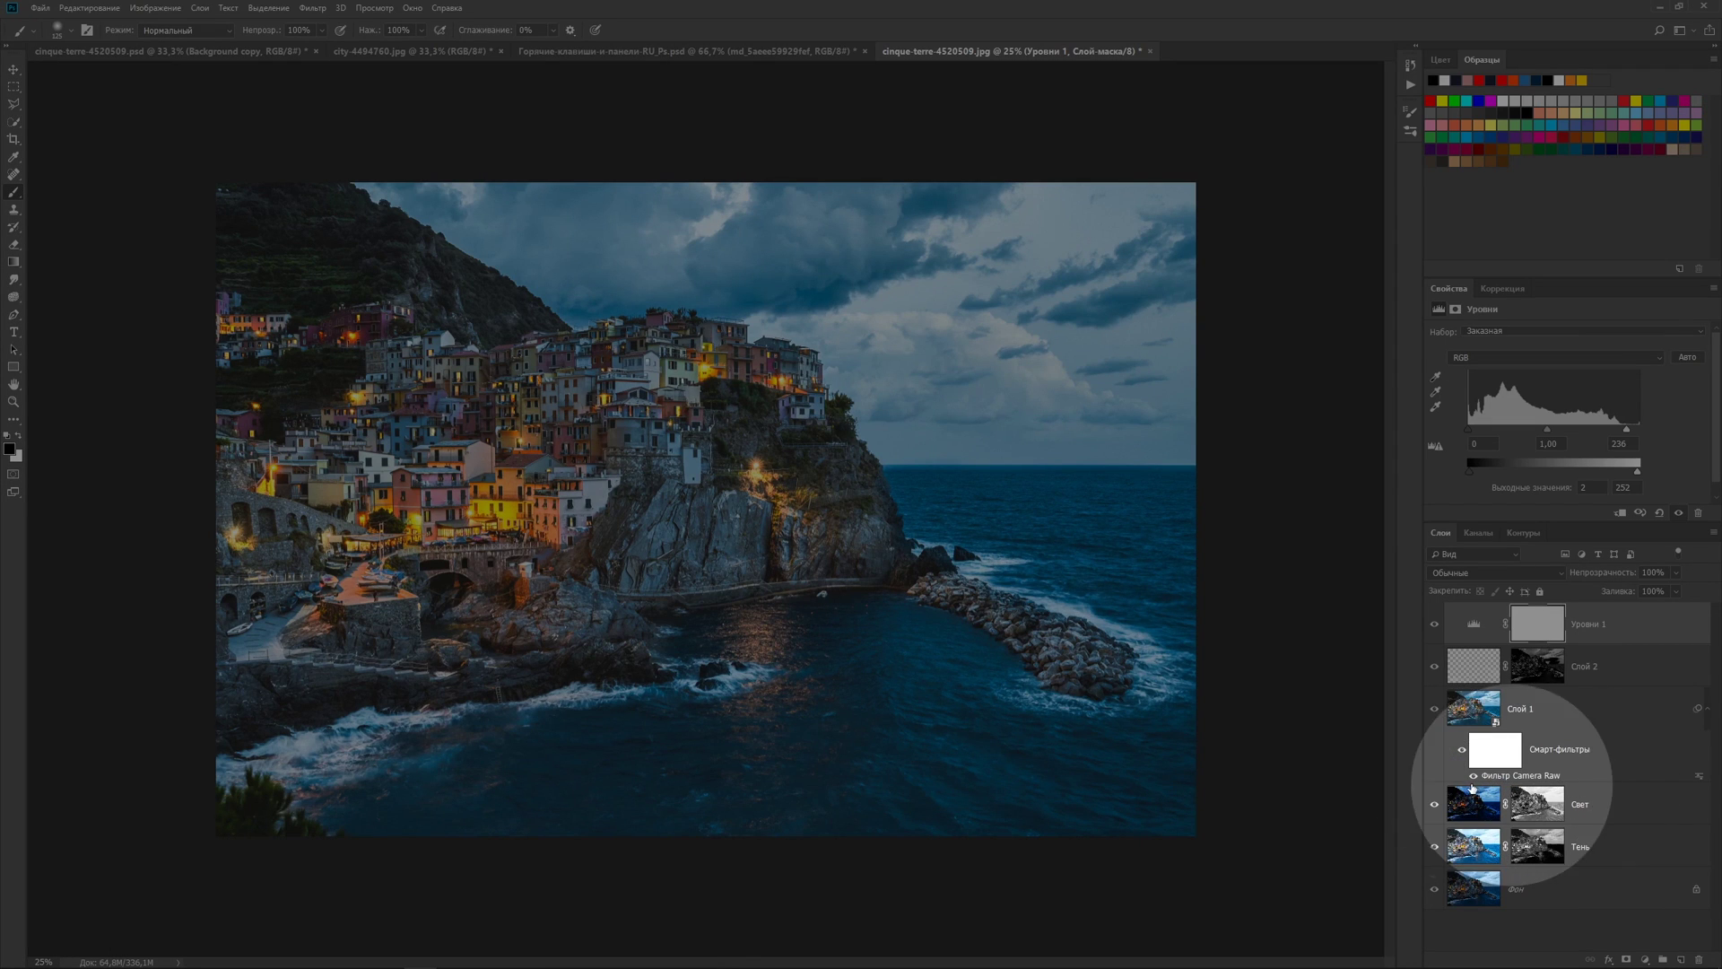
Step: Reopen Слой 1's Camera Raw filter and set Split Toning shadows to hue 203, saturation 7
{"action": "double_click", "coordinate": [1472, 781]}
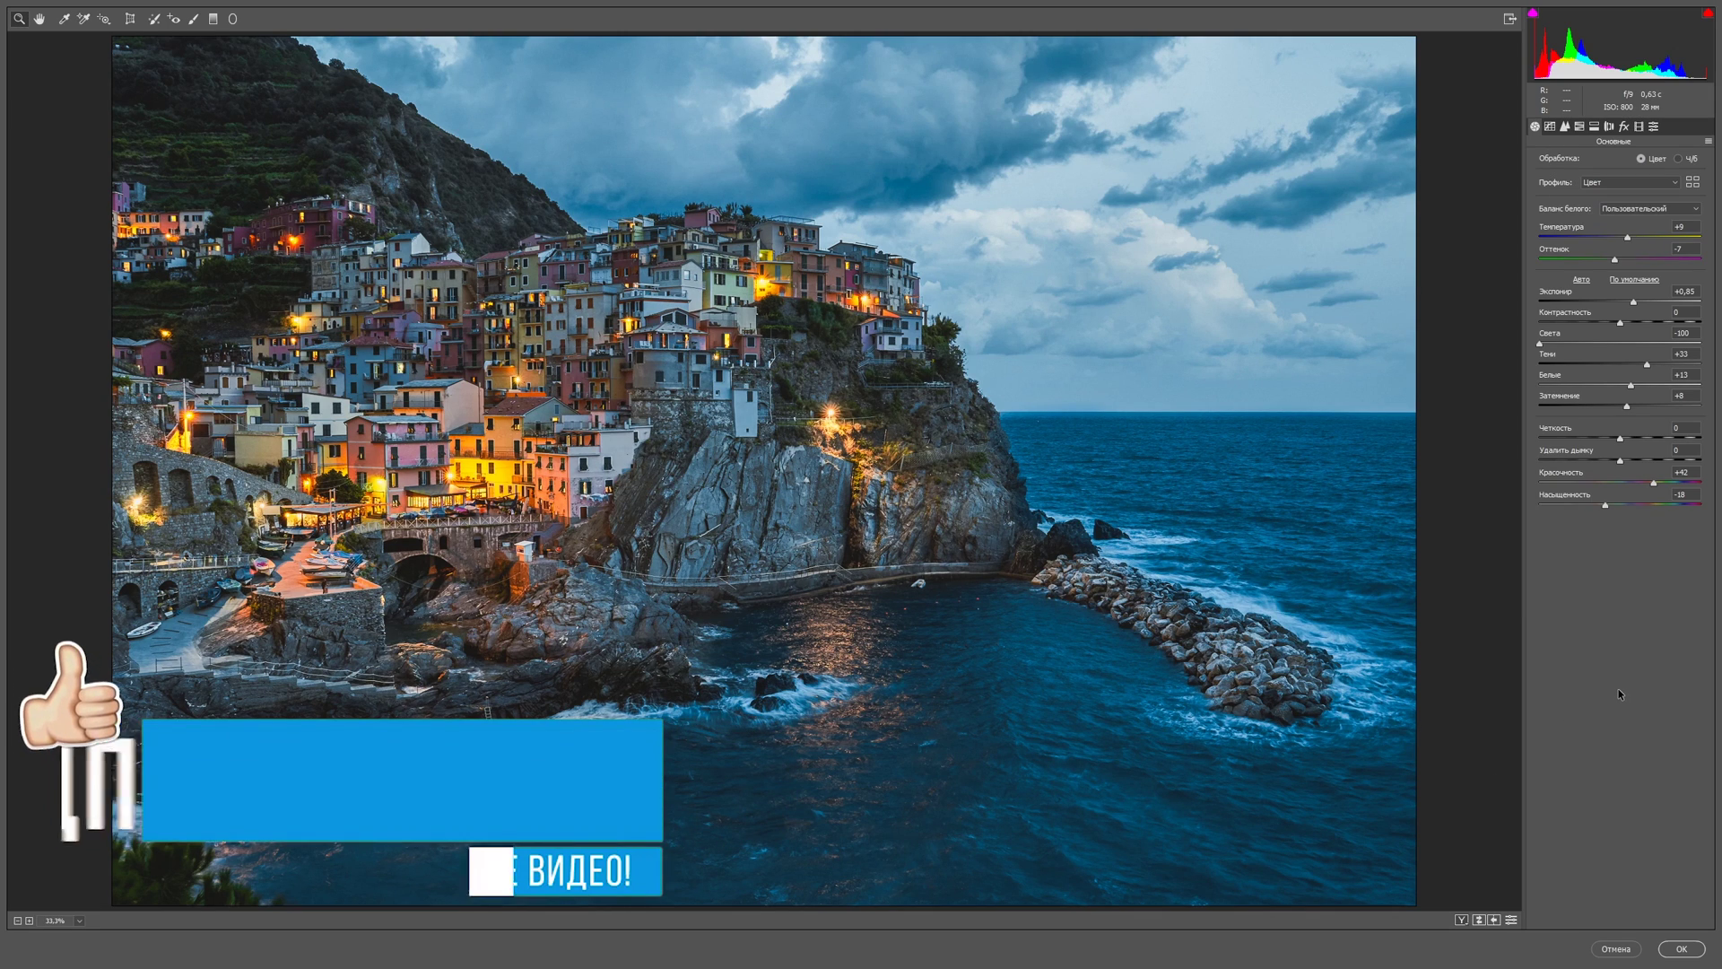
{"action": "left_click", "coordinate": [1595, 127]}
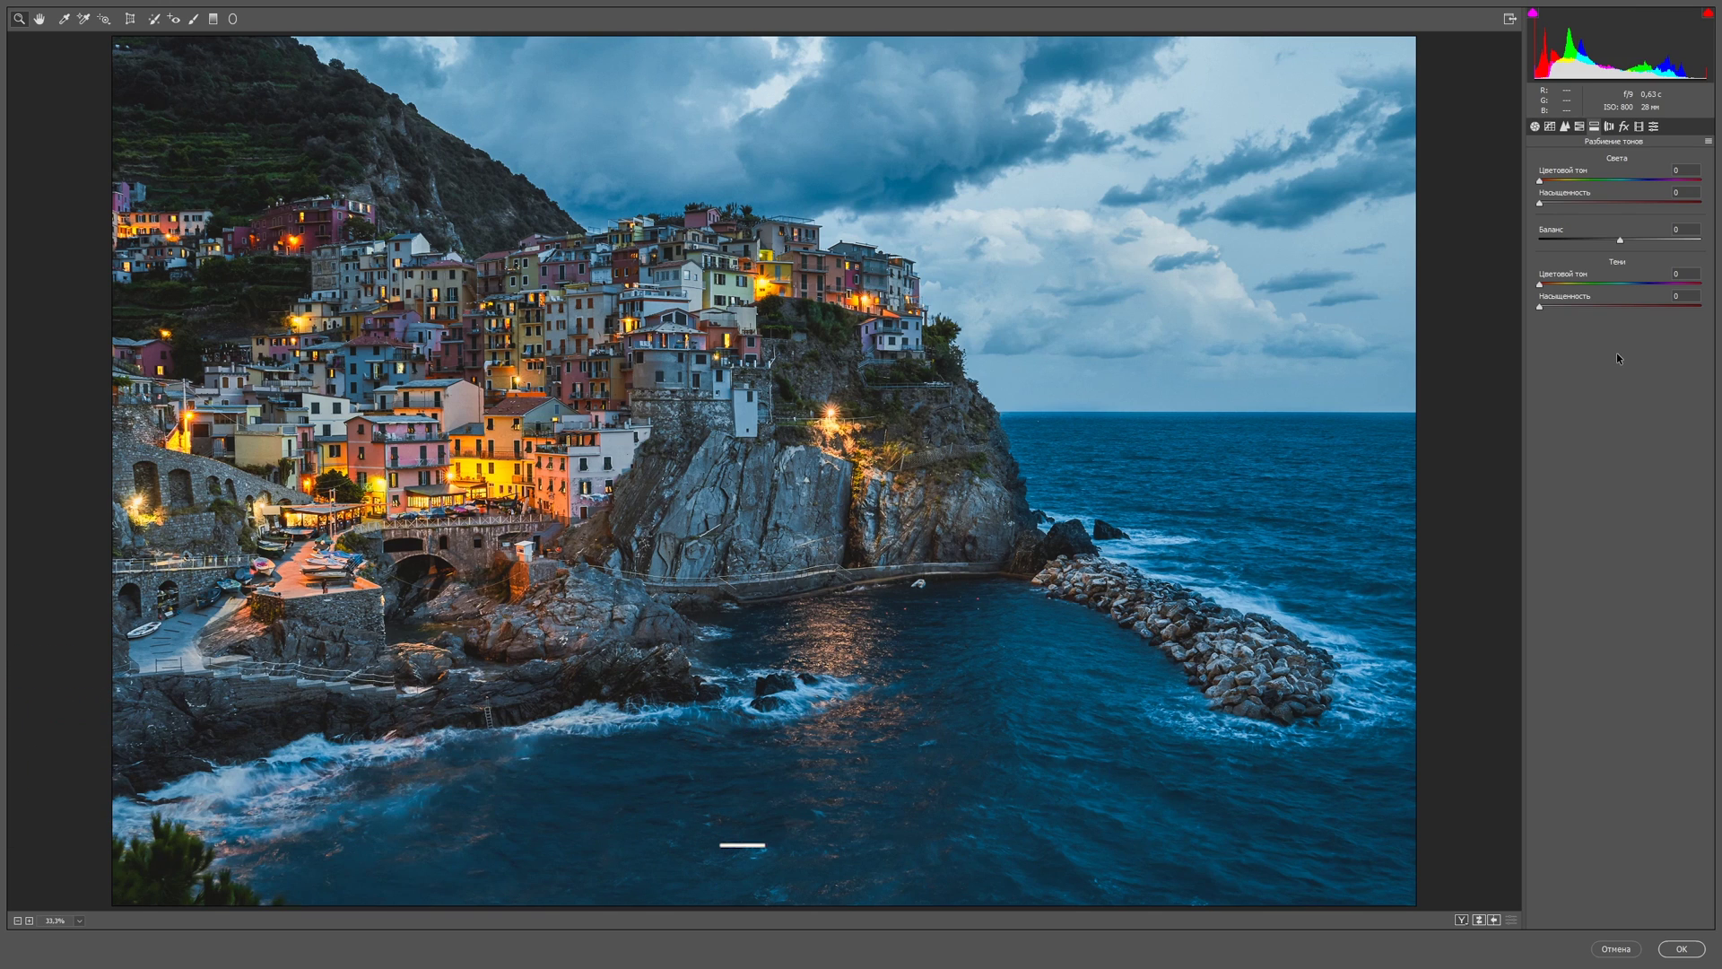
{"action": "left_click", "coordinate": [1686, 296]}
{"action": "type", "text": "10"}
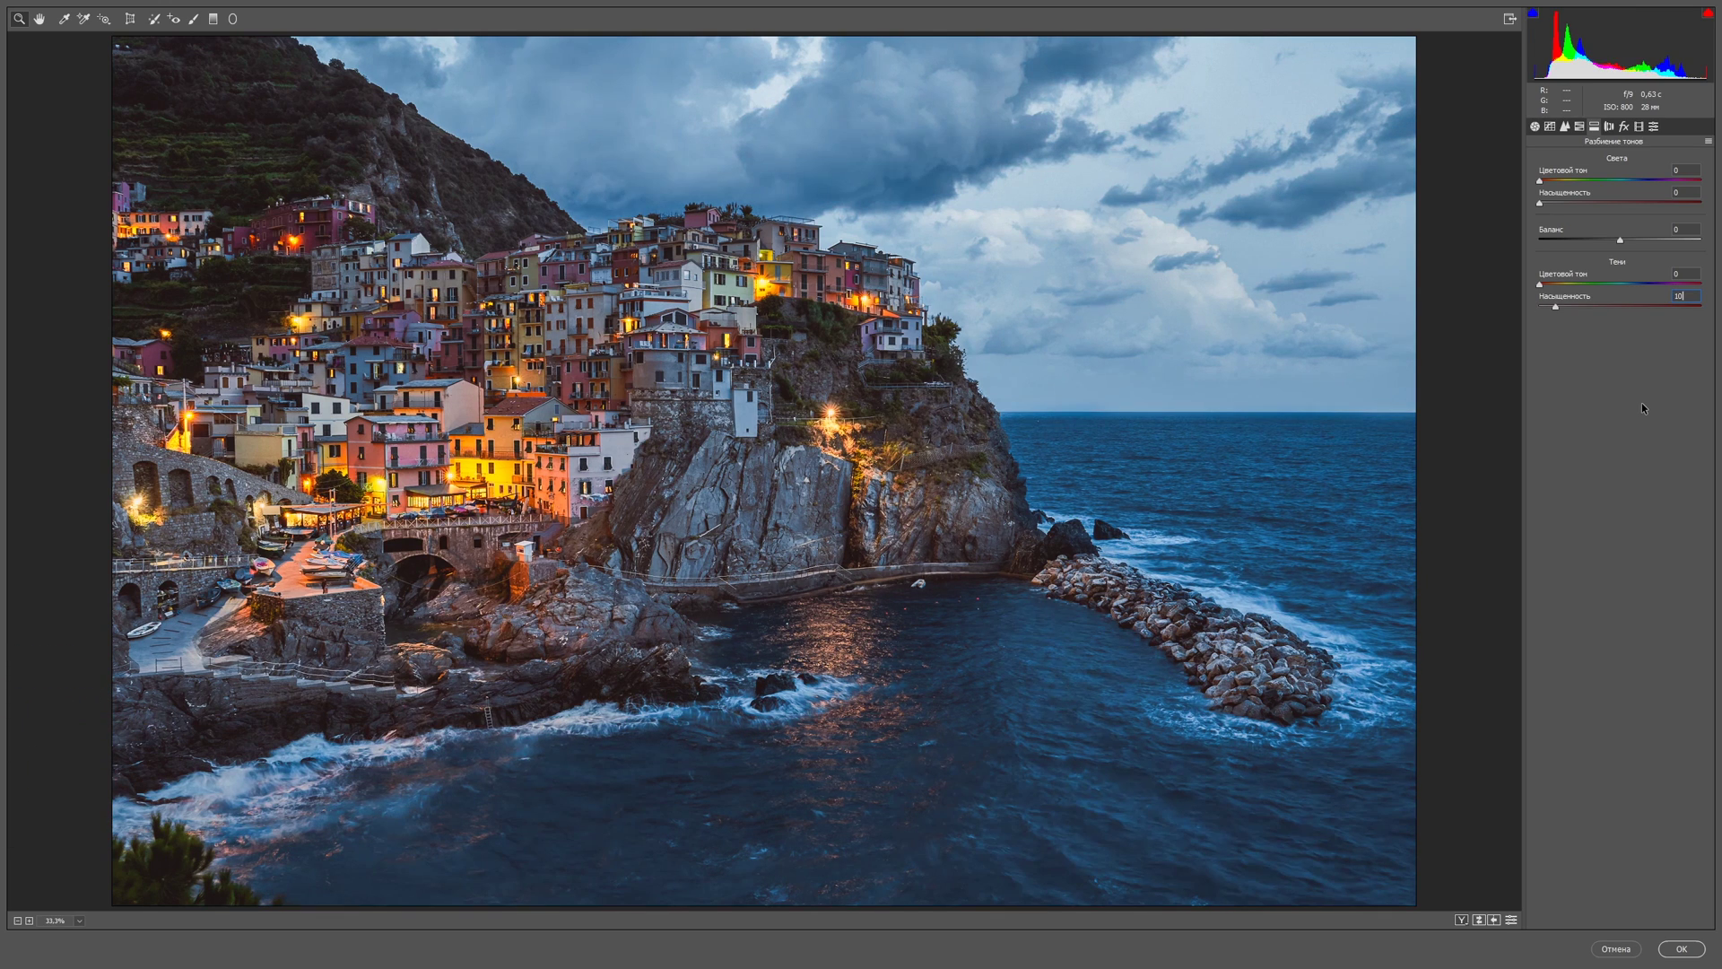
{"action": "left_click_drag", "start_coordinate": [1540, 285], "coordinate": [1631, 282]}
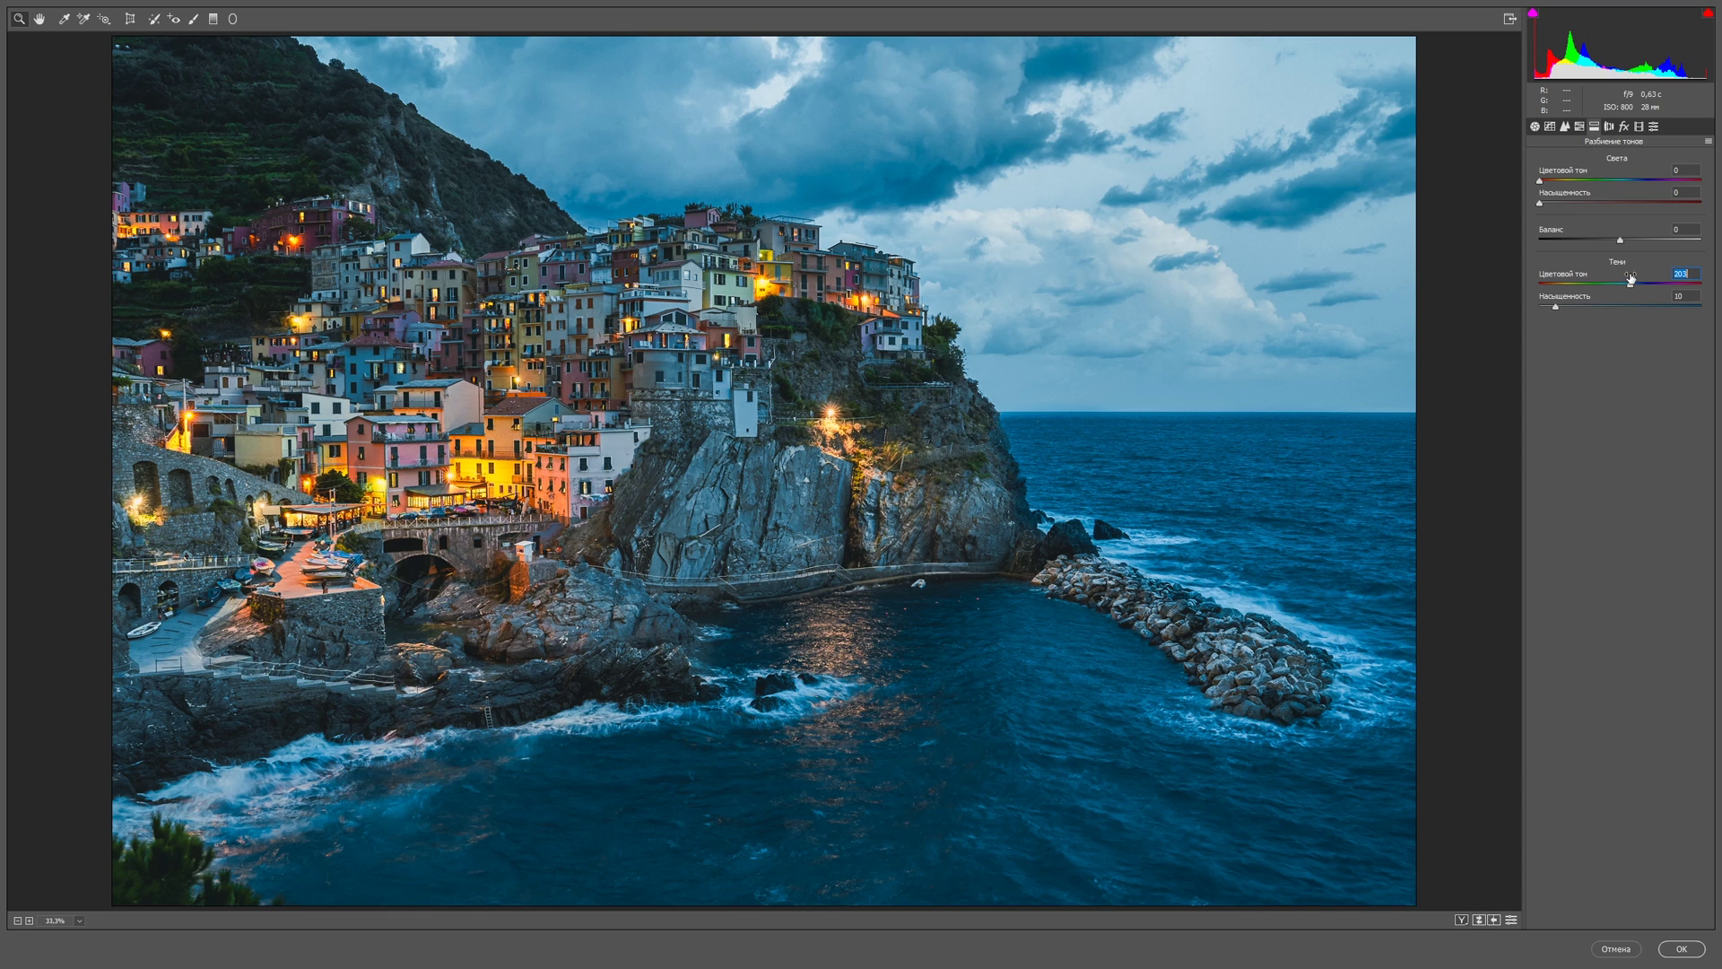
{"action": "left_click", "coordinate": [1684, 297]}
{"action": "type", "text": "7"}
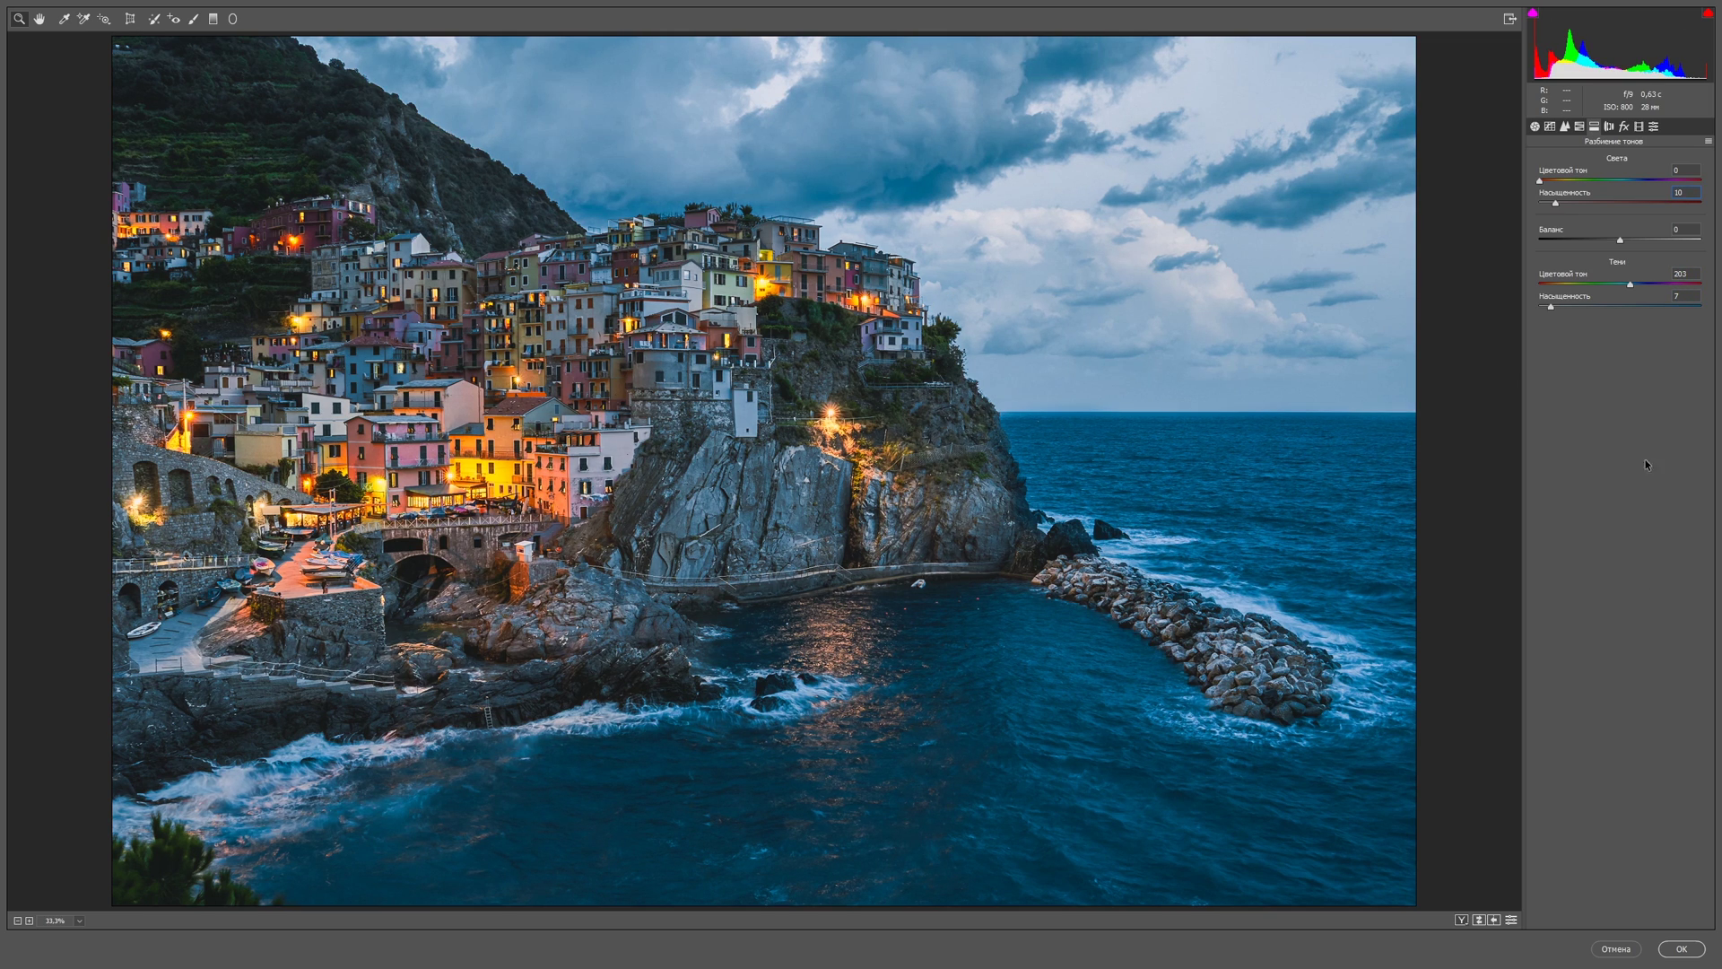
Step: Set split-toning highlights to hue 45, saturation 20, compare the preview, and apply the filter
{"action": "left_click_drag", "start_coordinate": [1539, 180], "coordinate": [1640, 179]}
{"action": "type", "text": "45"}
{"action": "left_click", "coordinate": [1559, 203]}
{"action": "mouse_move", "coordinate": [1559, 203]}
{"action": "left_mouse_down"}
{"action": "mouse_move", "coordinate": [1619, 203]}
{"action": "mouse_move", "coordinate": [1571, 203]}
{"action": "left_mouse_up"}
{"action": "left_click", "coordinate": [1511, 921]}
{"action": "left_click", "coordinate": [1511, 921]}
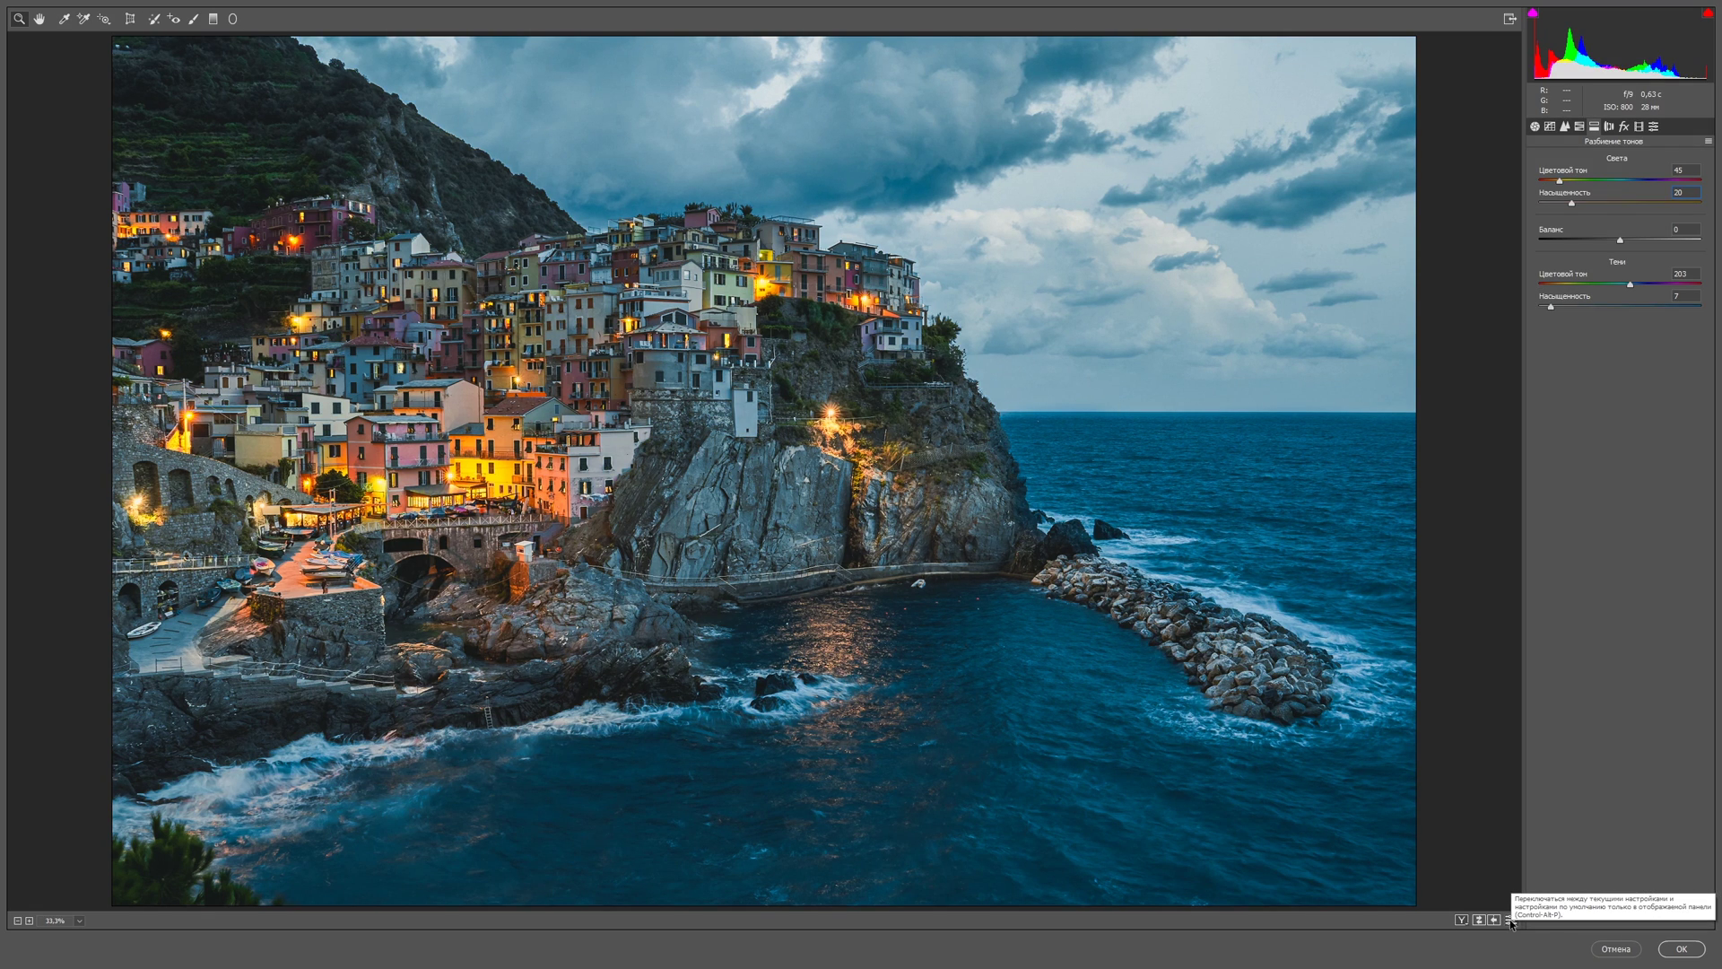
{"action": "left_click", "coordinate": [1680, 947]}
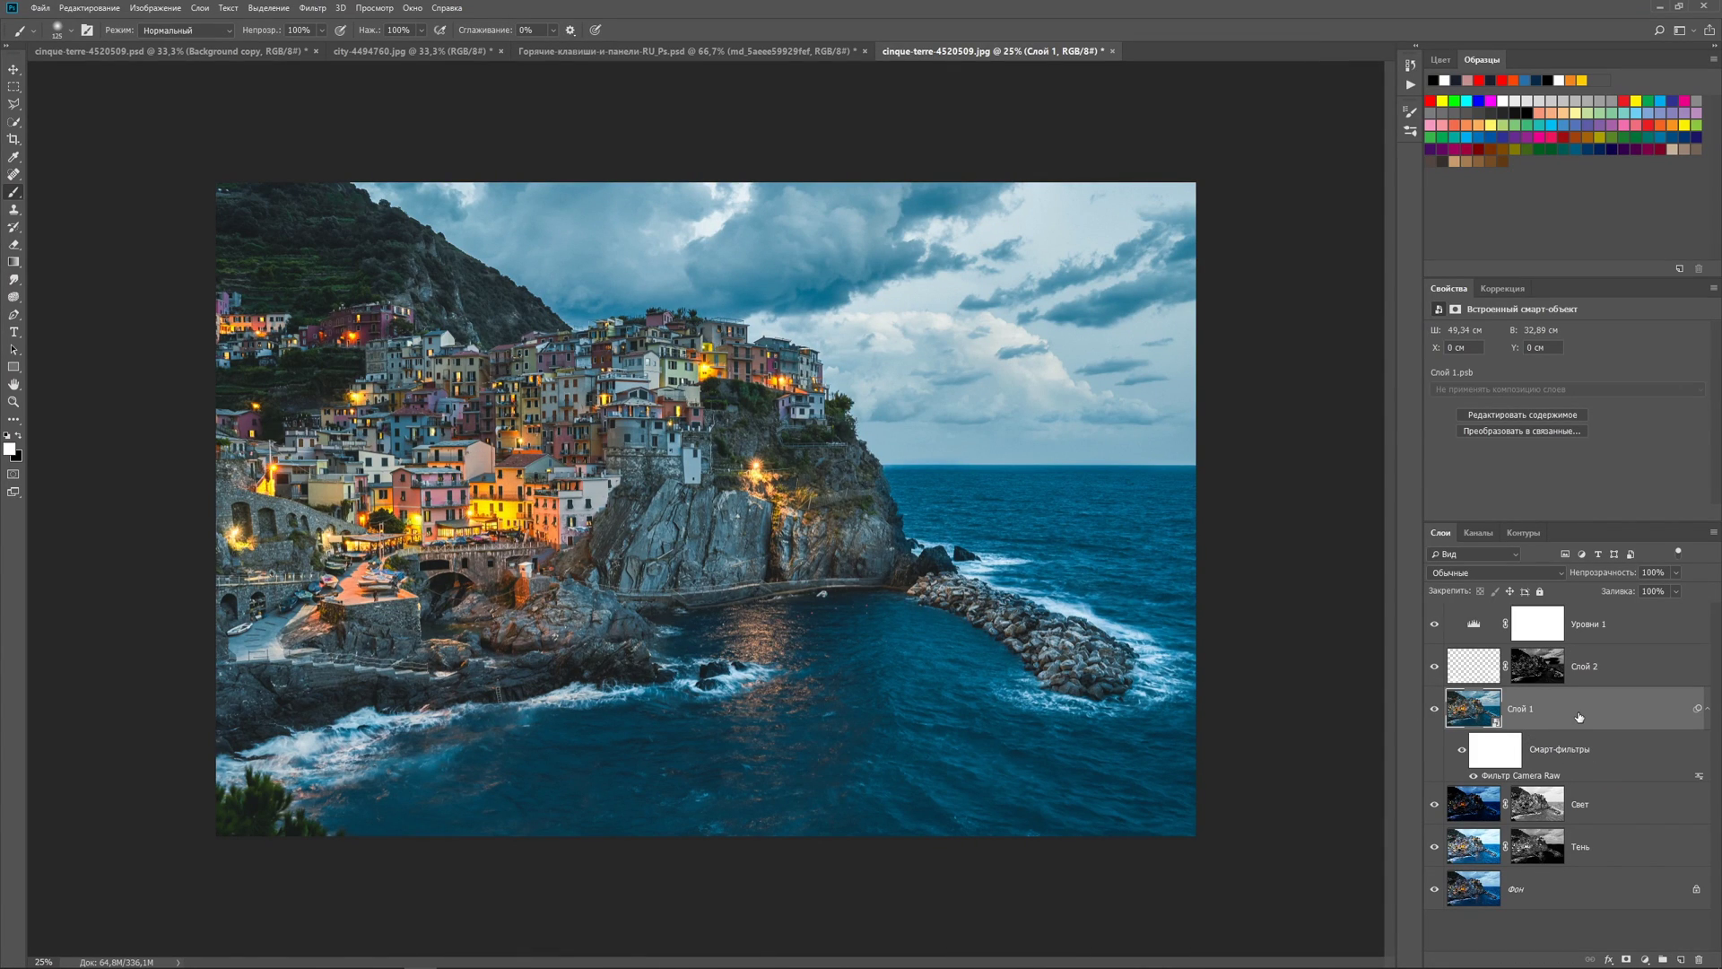
Step: Select the Уровни 1 layer and stamp all visible layers into new Слой 3
{"action": "left_click", "coordinate": [1610, 659]}
{"action": "left_click", "coordinate": [1619, 627]}
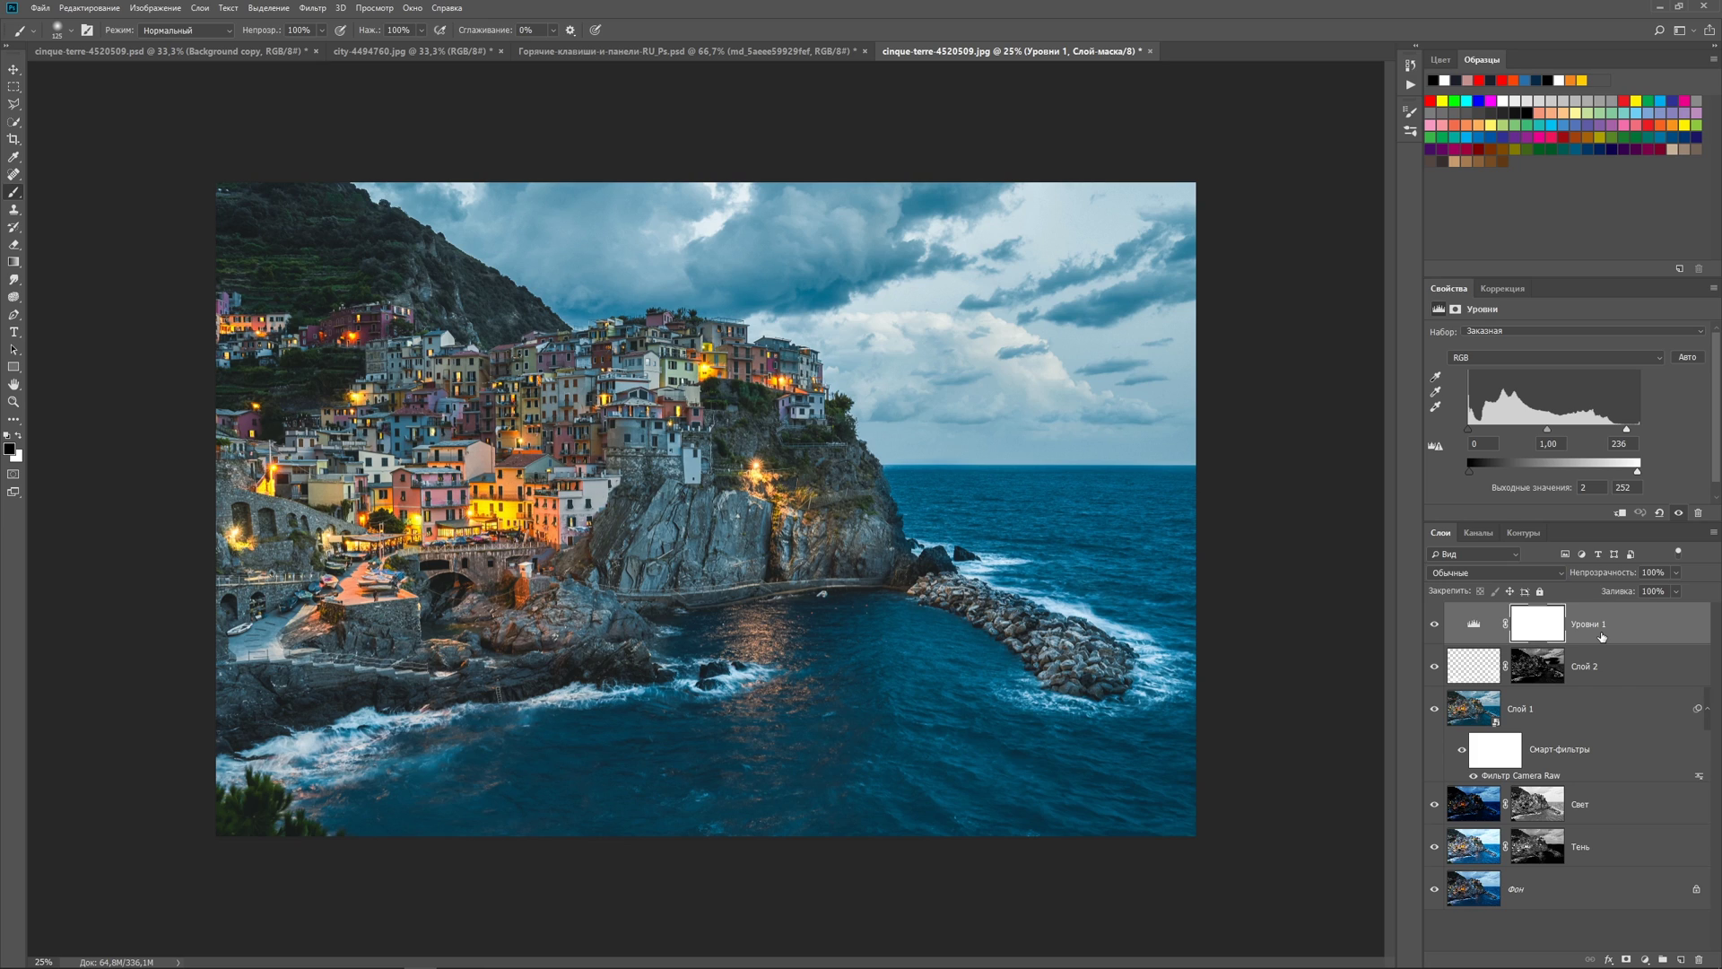
{"action": "key", "text": "ctrl+shift+alt+e"}
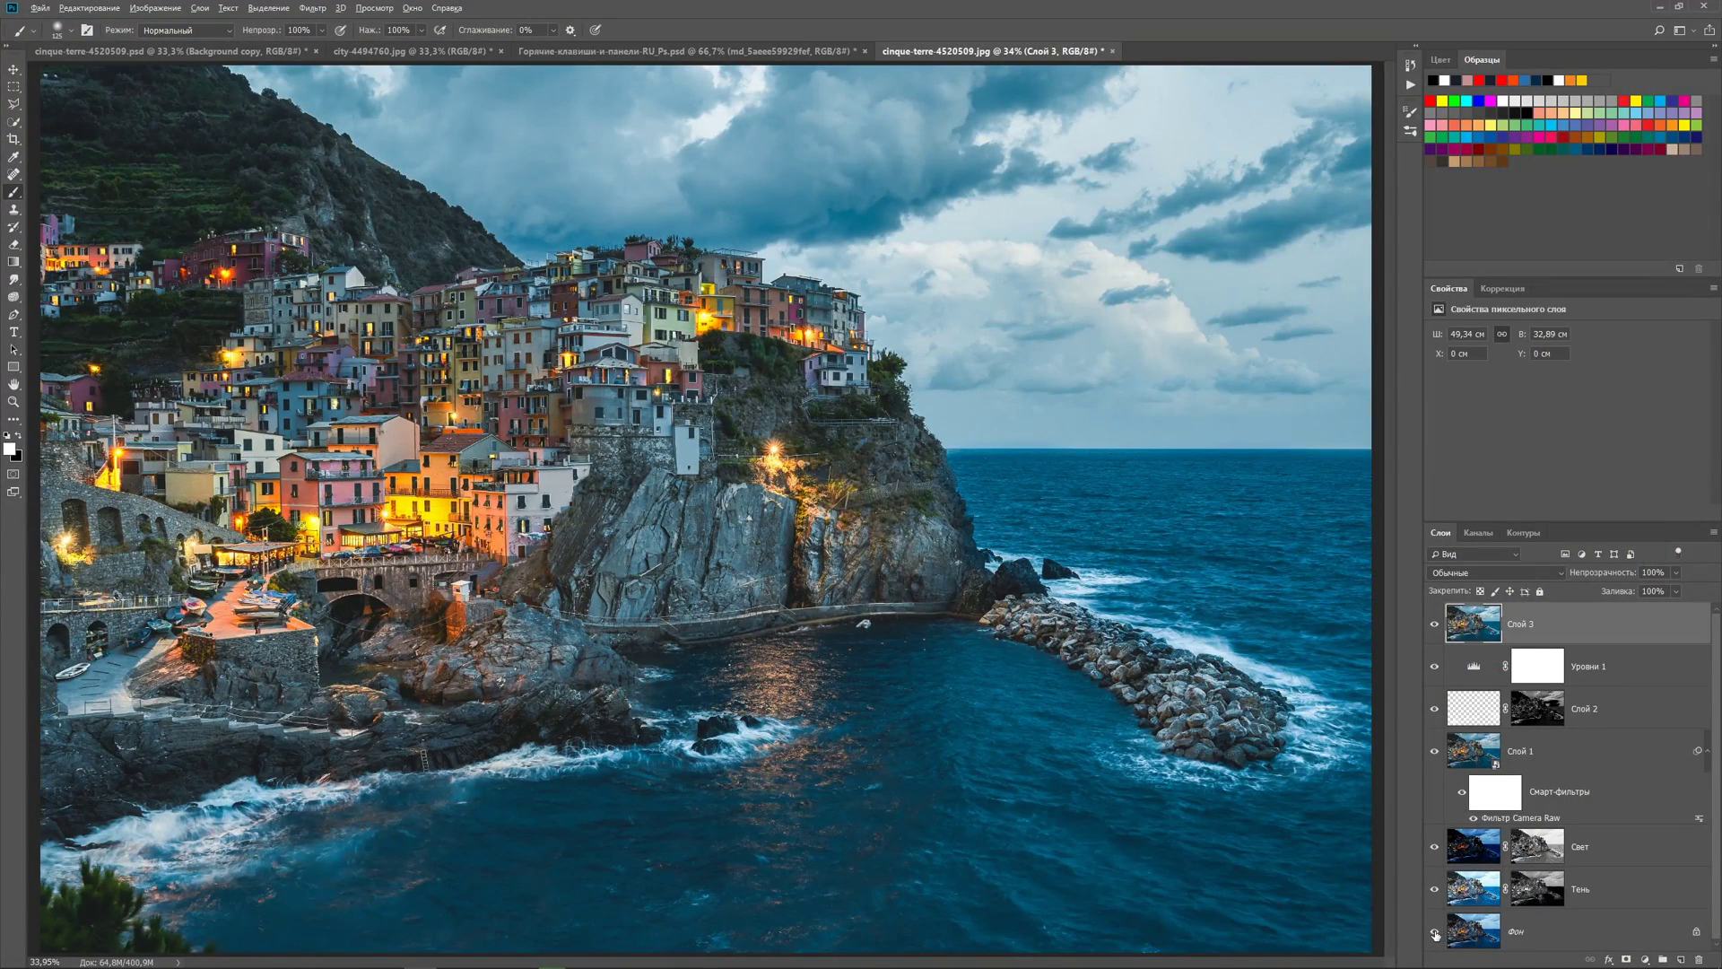
{"action": "left_click", "coordinate": [1435, 934], "text": "alt"}
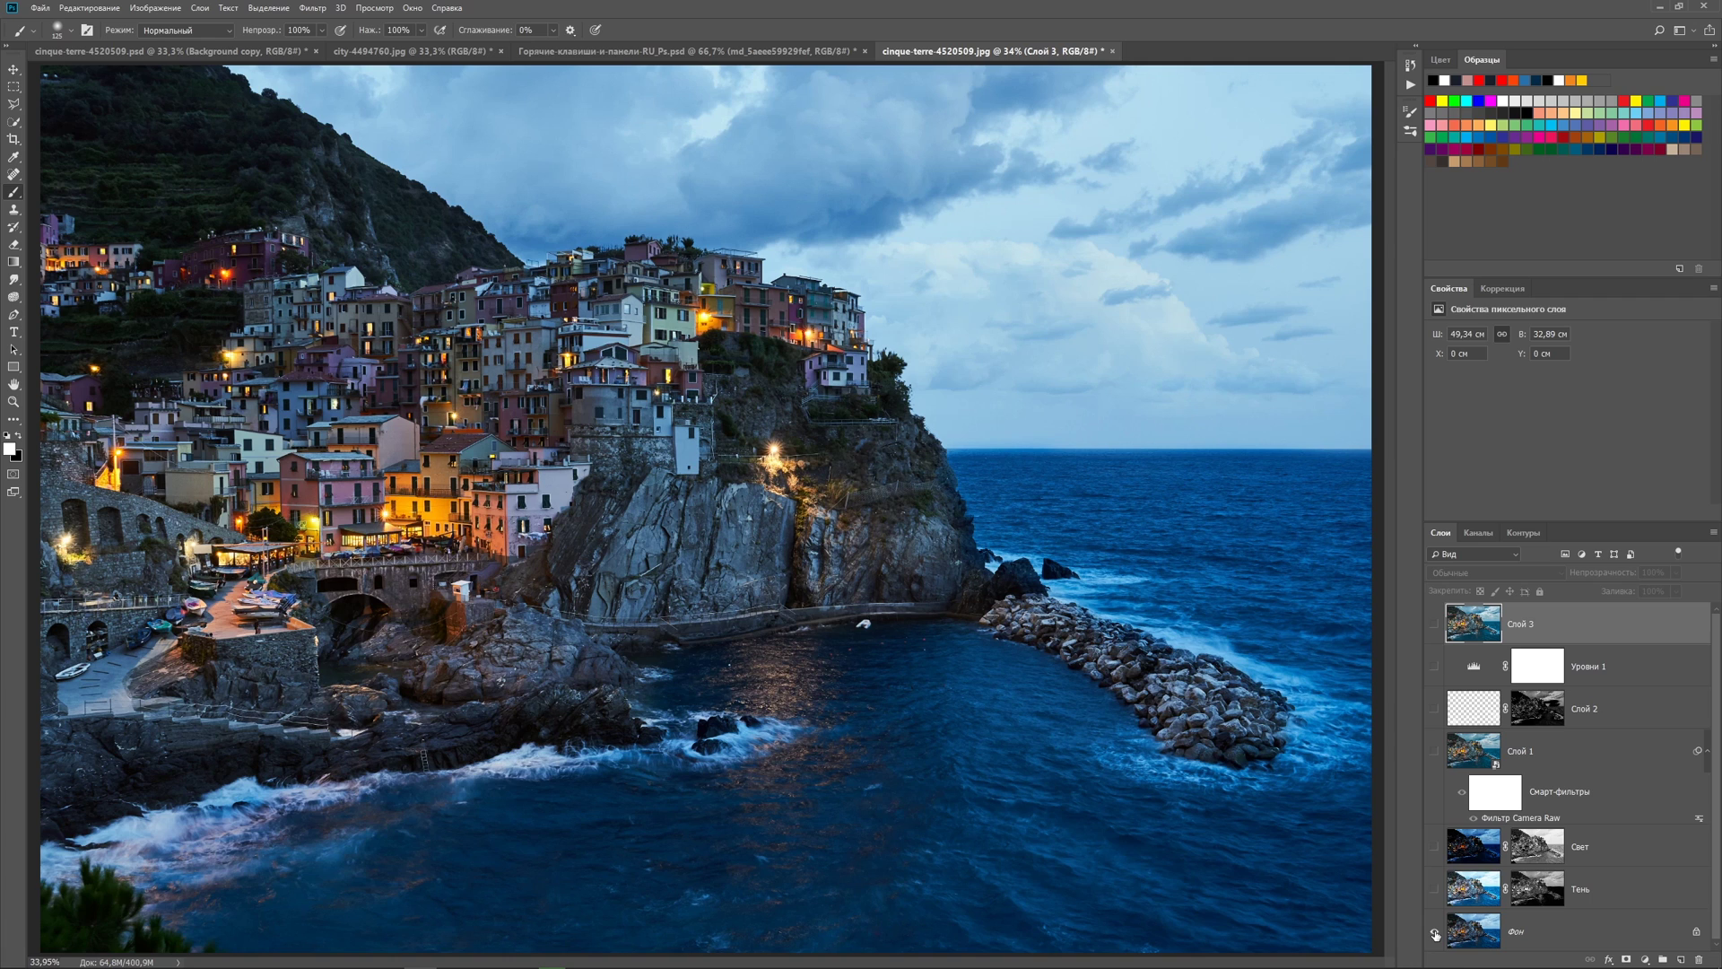
{"action": "left_click", "coordinate": [1435, 933], "text": "alt"}
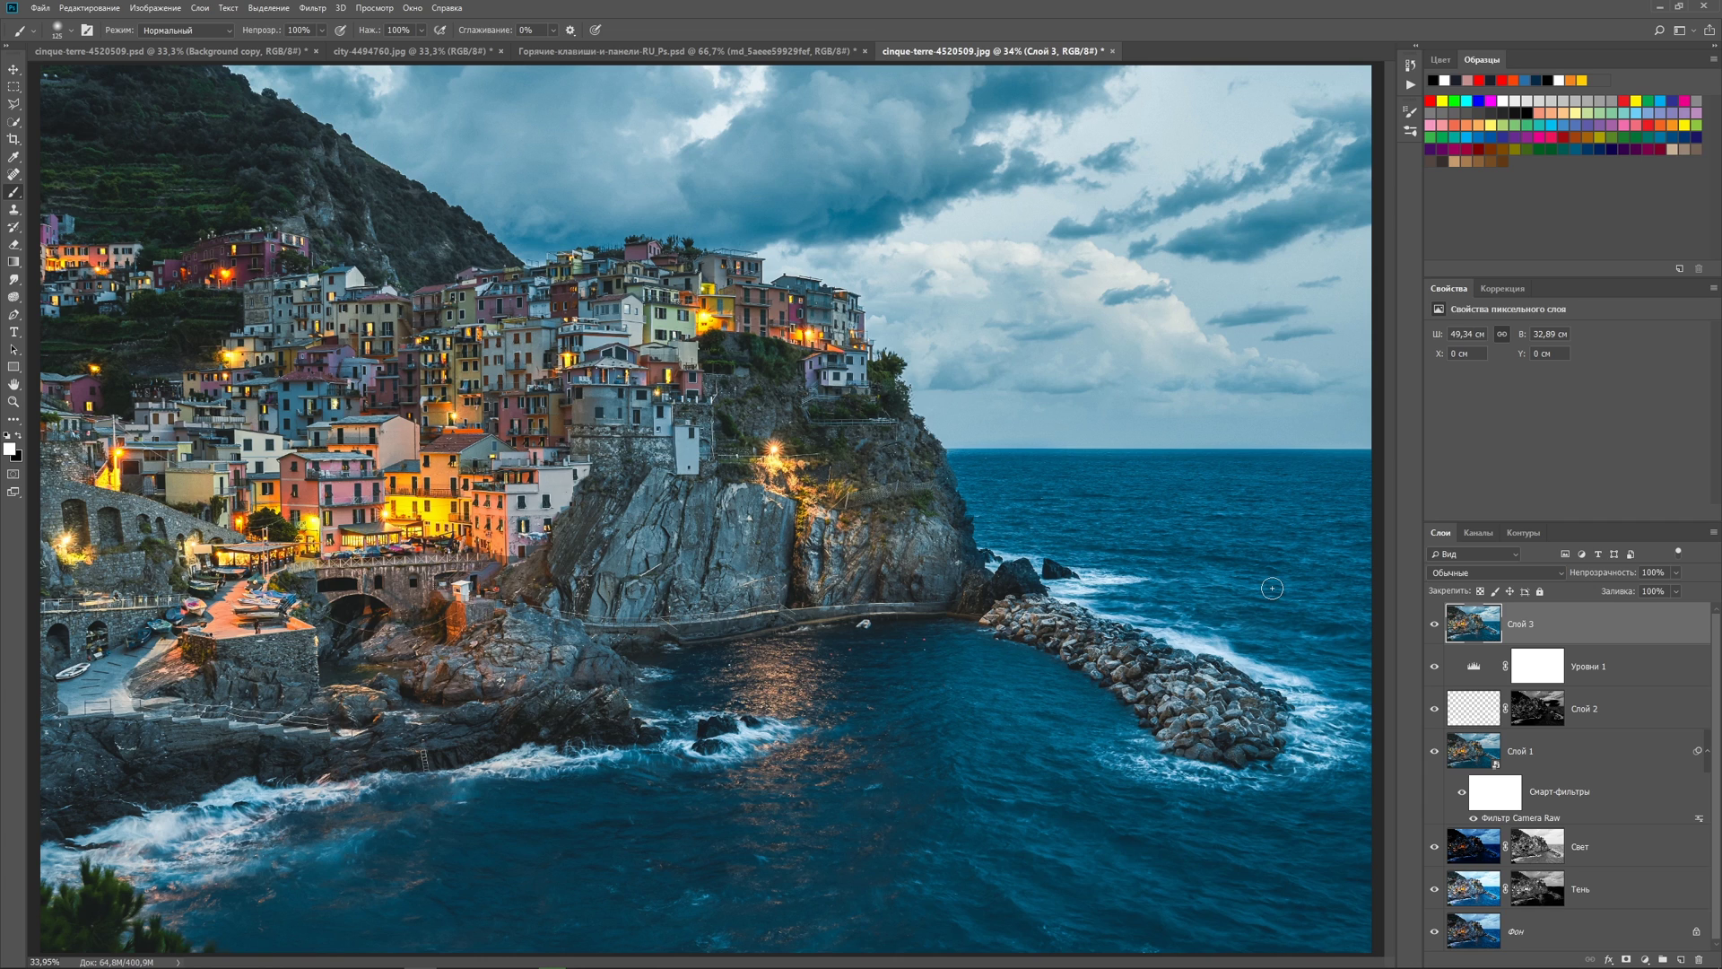
Step: Zoom out to view the whole finished seascape
{"action": "key", "text": "ctrl+minus"}
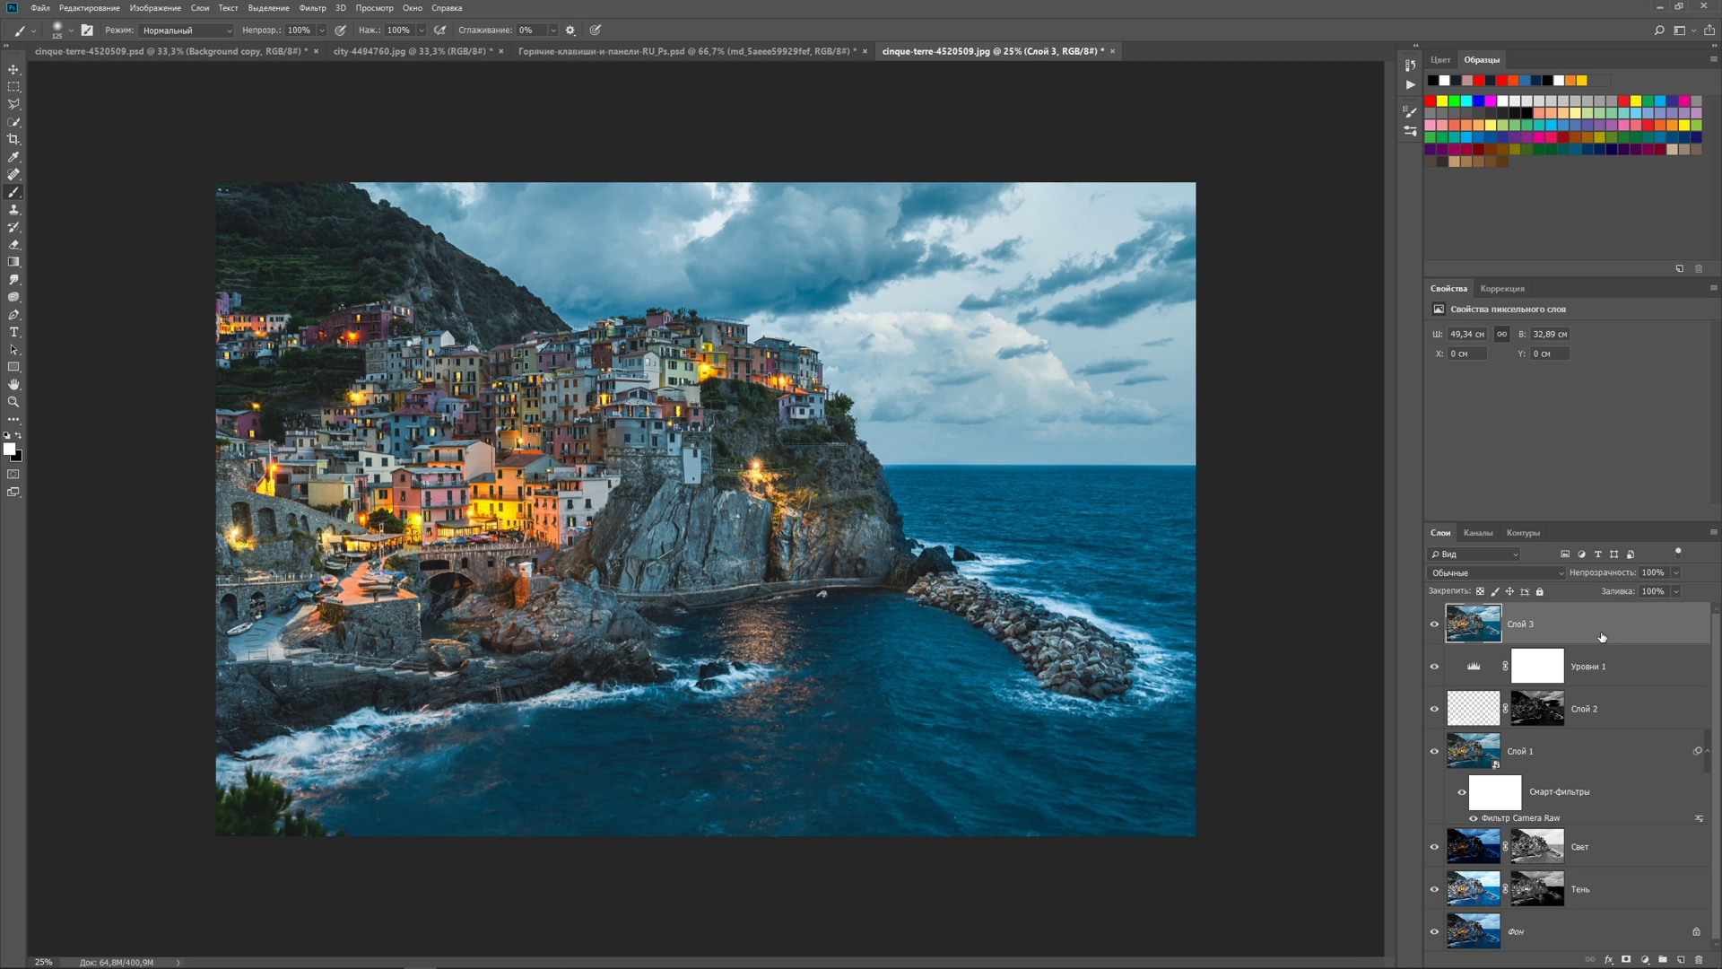